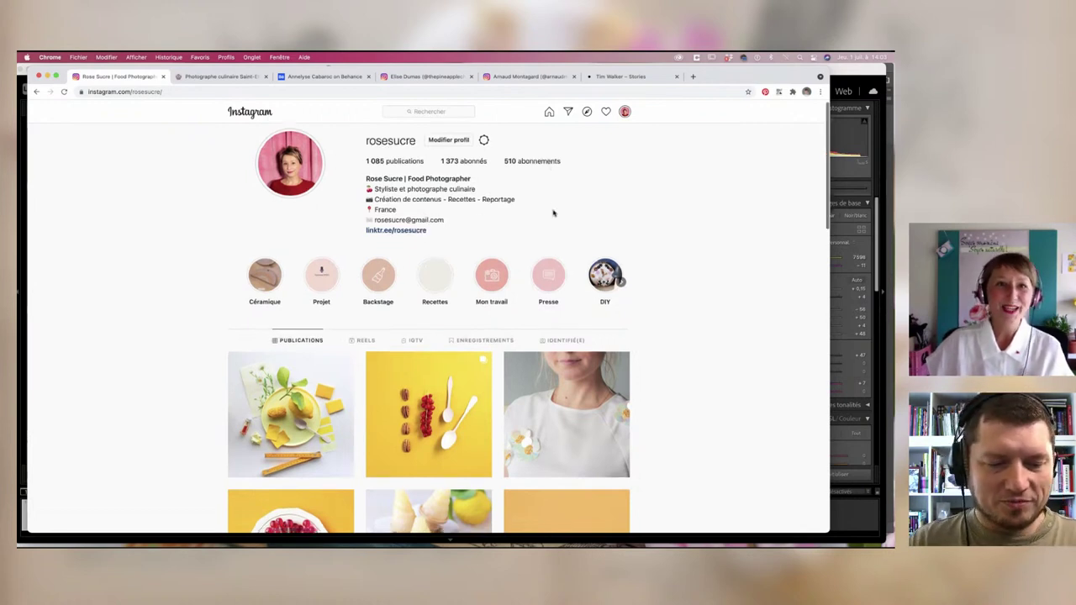
# Step: Glance down the rosesucre Instagram profile, then switch to the Rose Sucre website tab
pyautogui.scroll(-1, 553, 213)
pyautogui.scroll(-1, 553, 213)
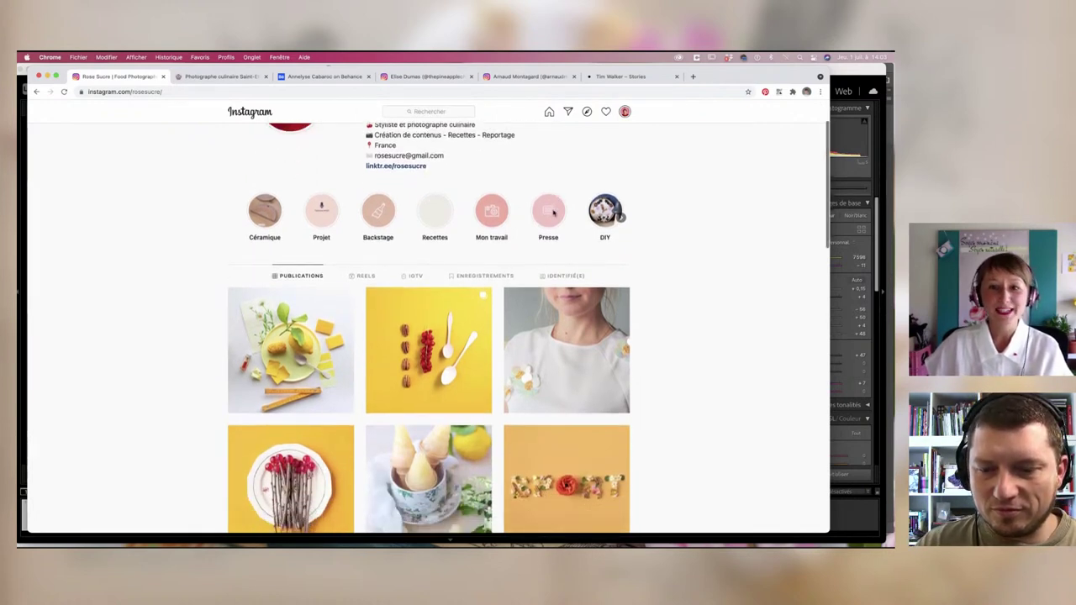
pyautogui.scroll(2, 553, 213)
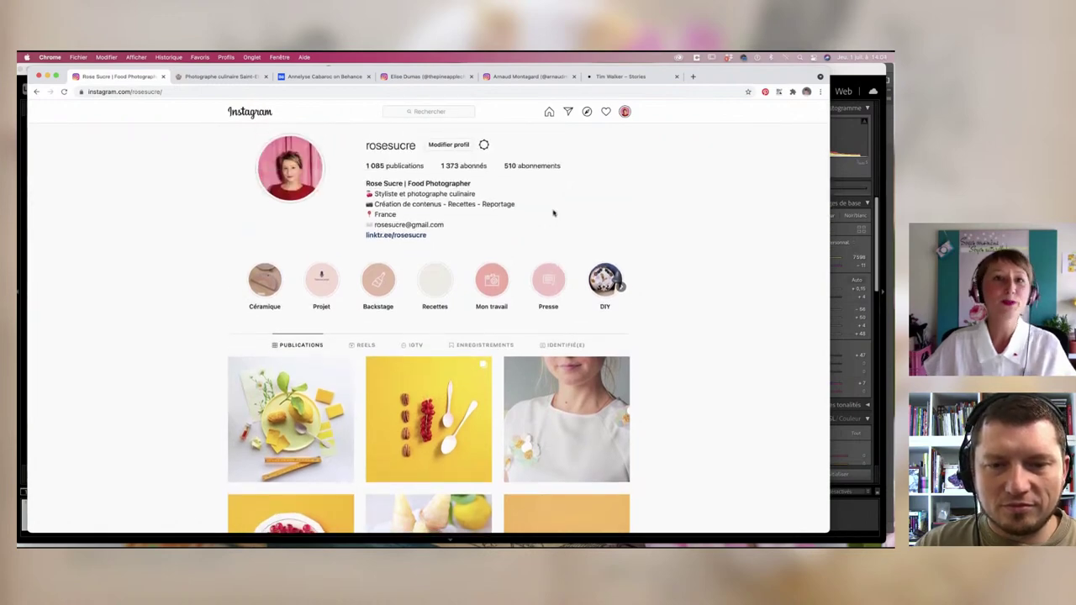
pyautogui.click(224, 77)
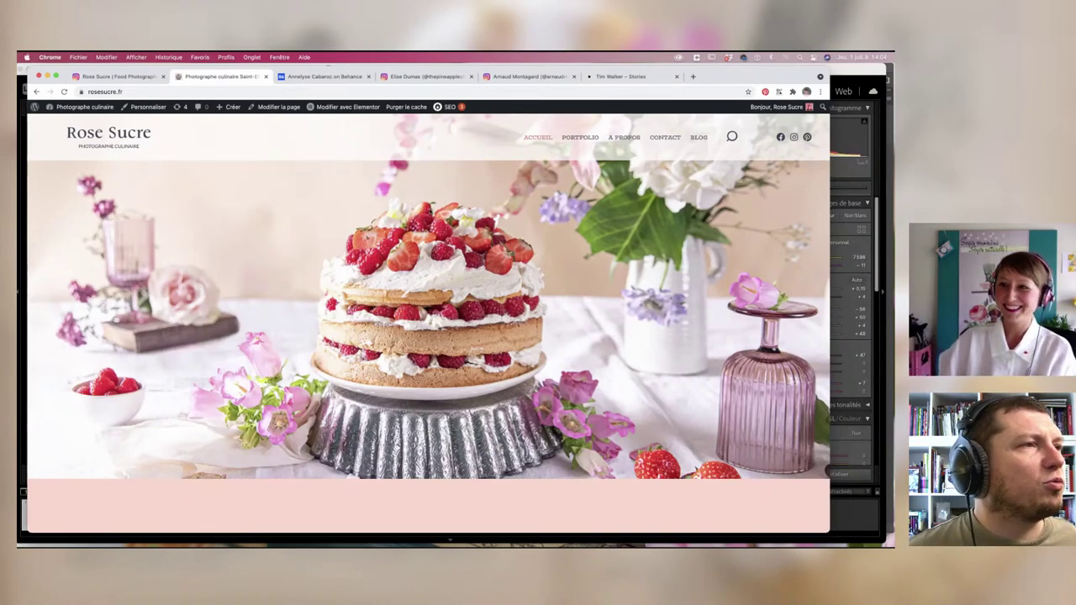
# Step: Make the Chrome window fill the whole screen
pyautogui.scroll(-3, 429, 320)
pyautogui.scroll(2, 428, 319)
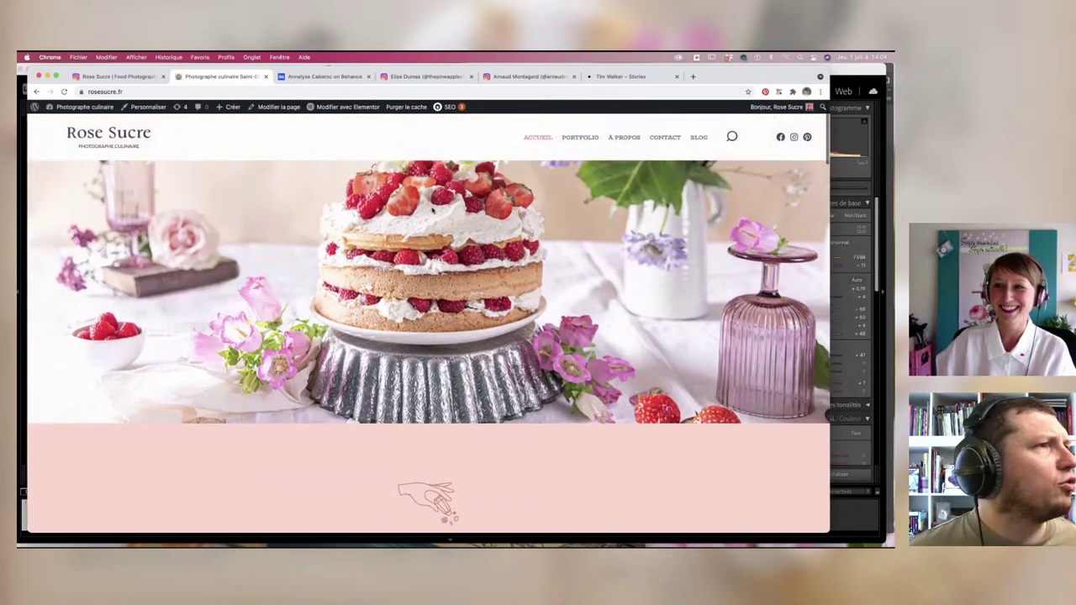
pyautogui.scroll(1, 428, 319)
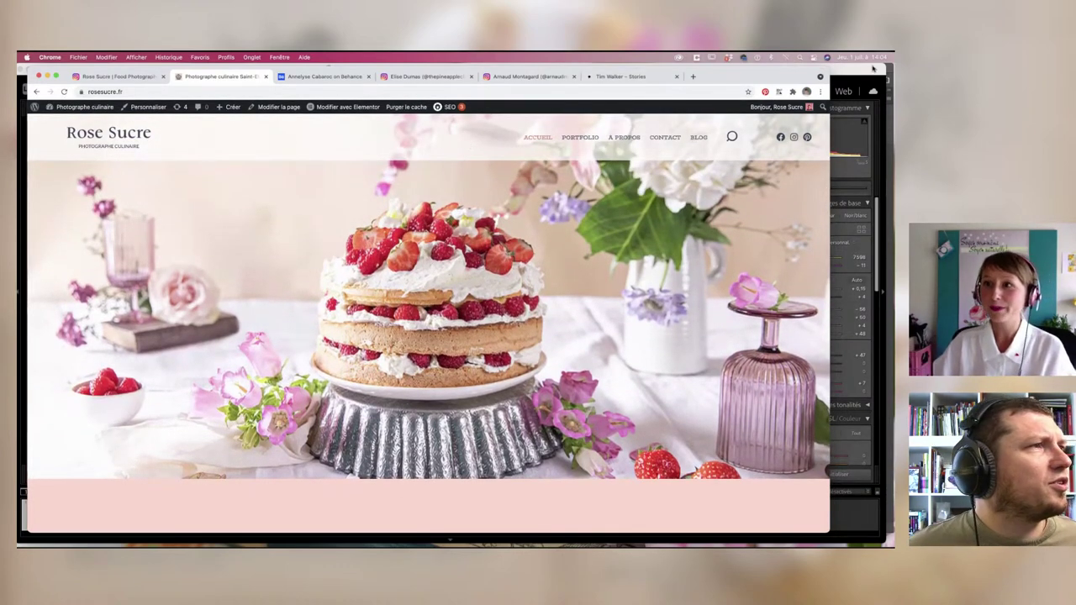
pyautogui.click(56, 77)
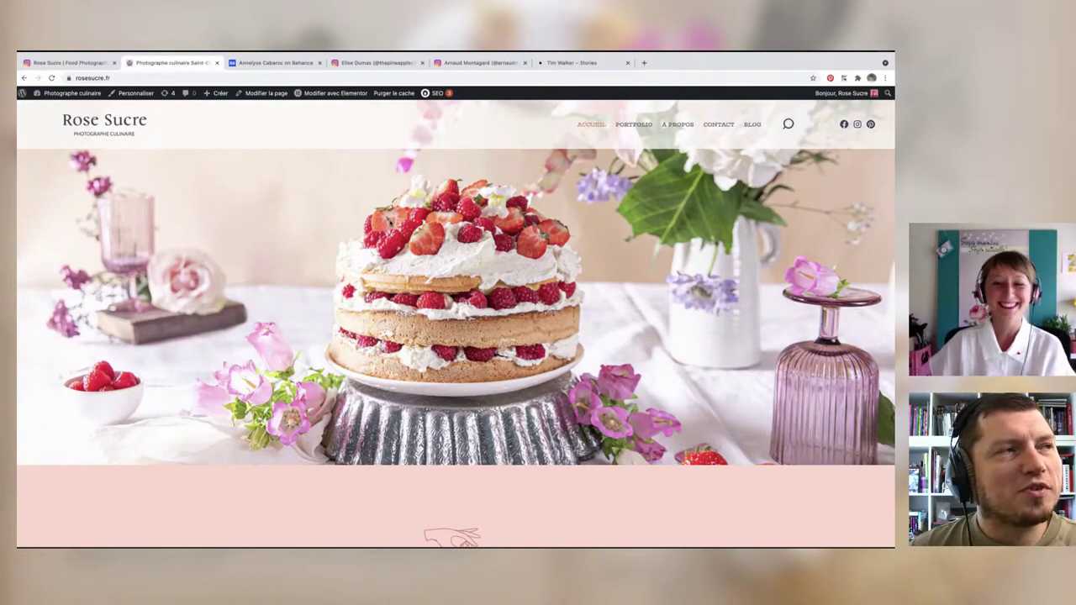
# Step: Scroll through the Rose Sucre home page, then go to its PORTFOLIO page
pyautogui.scroll(-1, 391, 222)
pyautogui.scroll(-4, 392, 223)
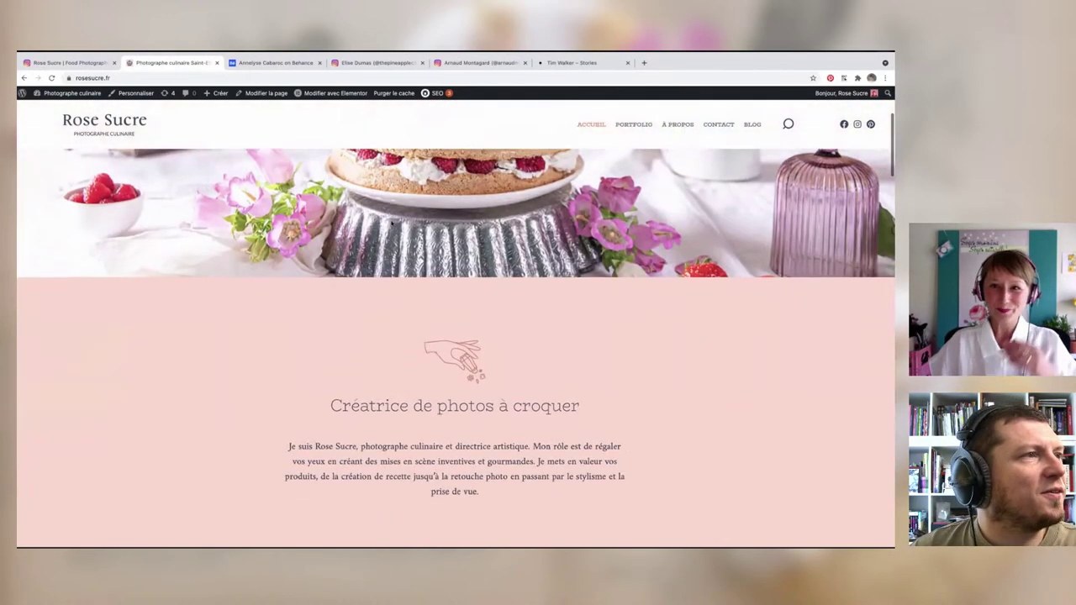
pyautogui.scroll(-4, 392, 223)
pyautogui.scroll(-1, 392, 221)
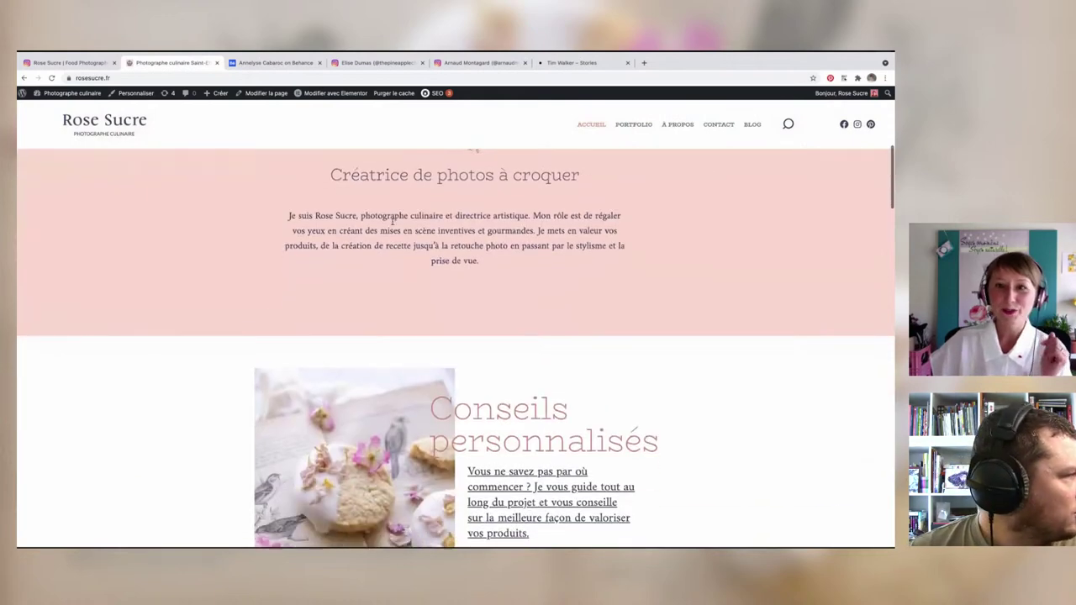
pyautogui.scroll(-5, 392, 220)
pyautogui.scroll(-2, 393, 221)
pyautogui.scroll(-5, 393, 222)
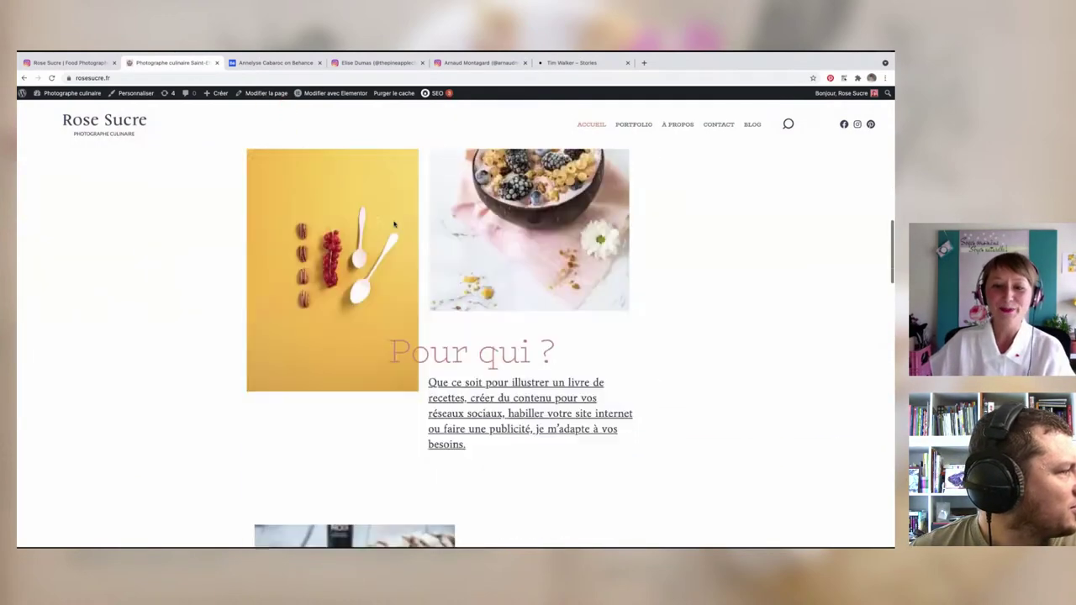
pyautogui.click(641, 126)
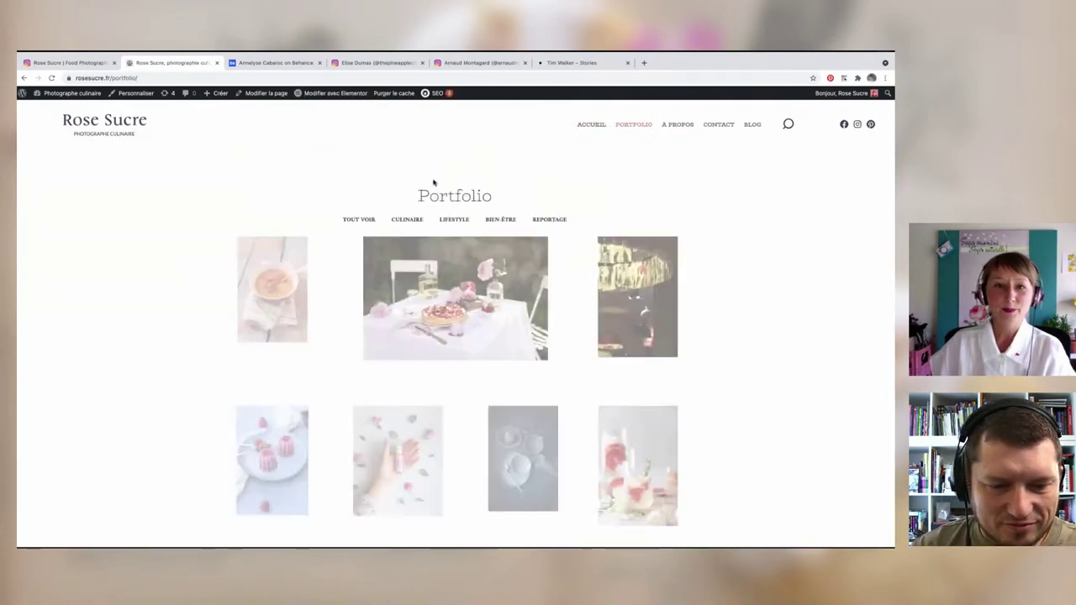
# Step: Apply the CULINAIRE filter and scroll through the cakes, drinks, salads and mackerel photos
pyautogui.click(408, 219)
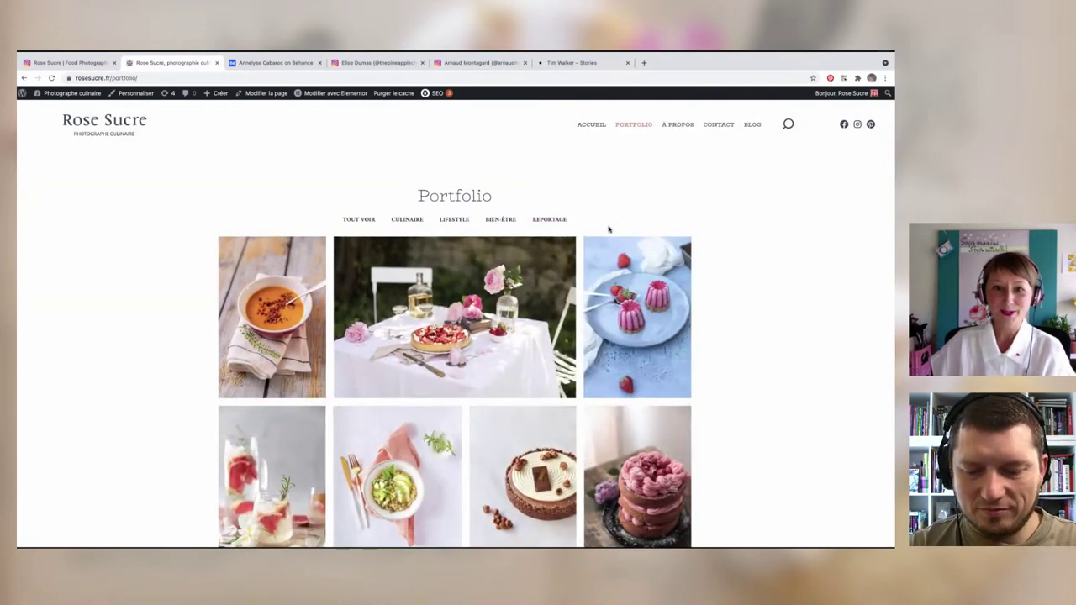
pyautogui.scroll(-2, 609, 229)
pyautogui.scroll(-3, 609, 228)
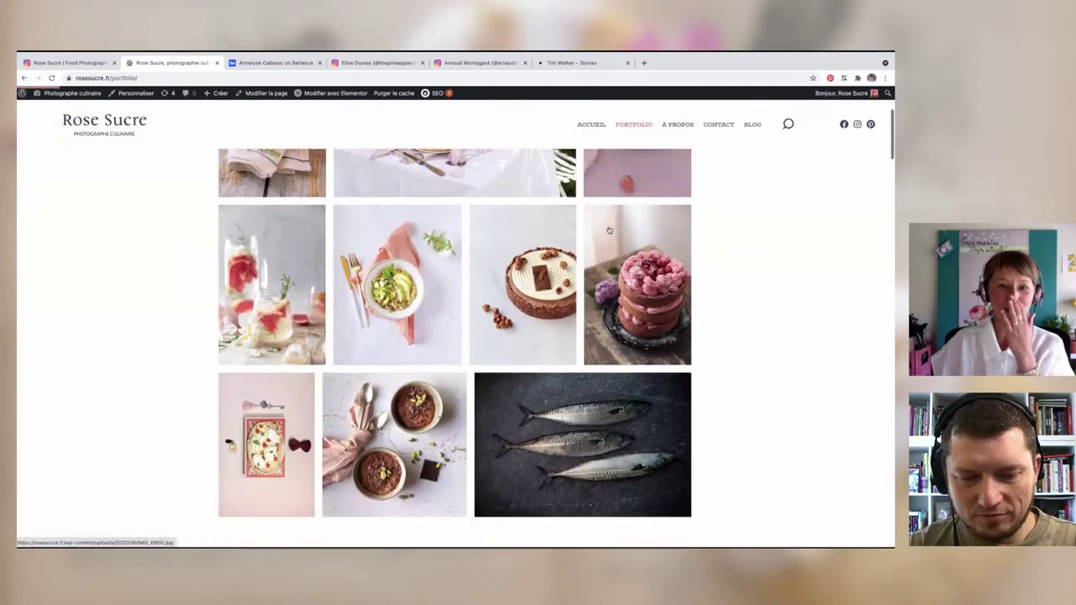
pyautogui.scroll(-1, 610, 229)
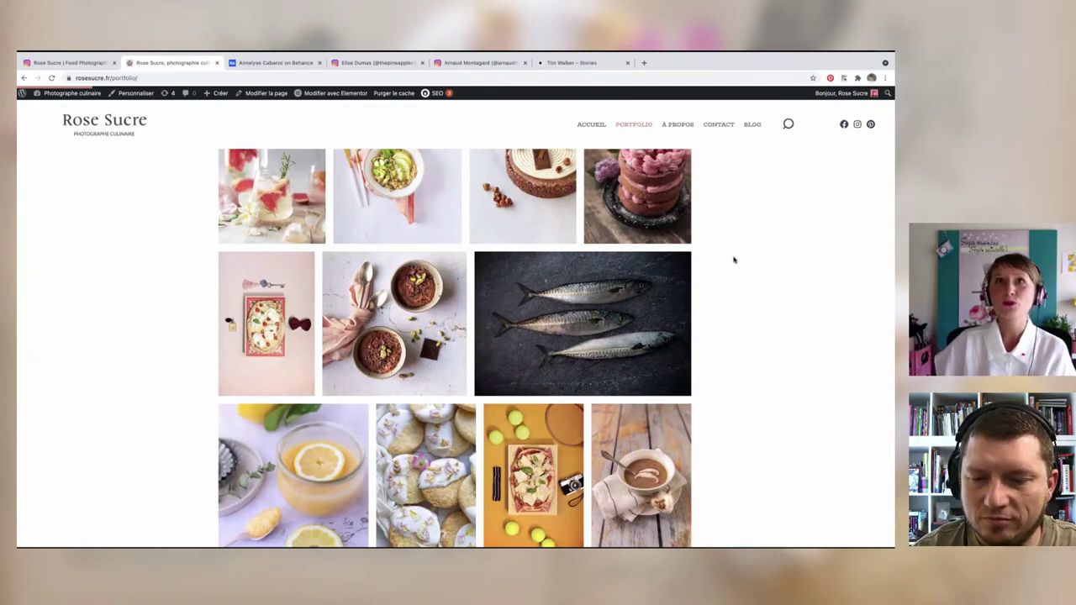
pyautogui.scroll(1, 734, 260)
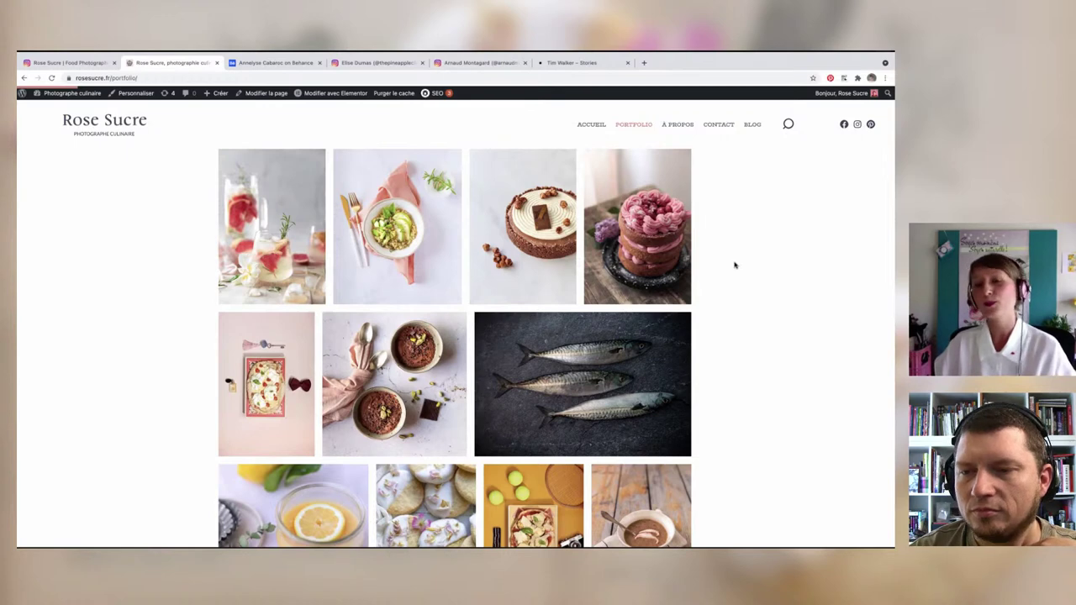
pyautogui.scroll(-1, 734, 268)
pyautogui.scroll(-2, 735, 267)
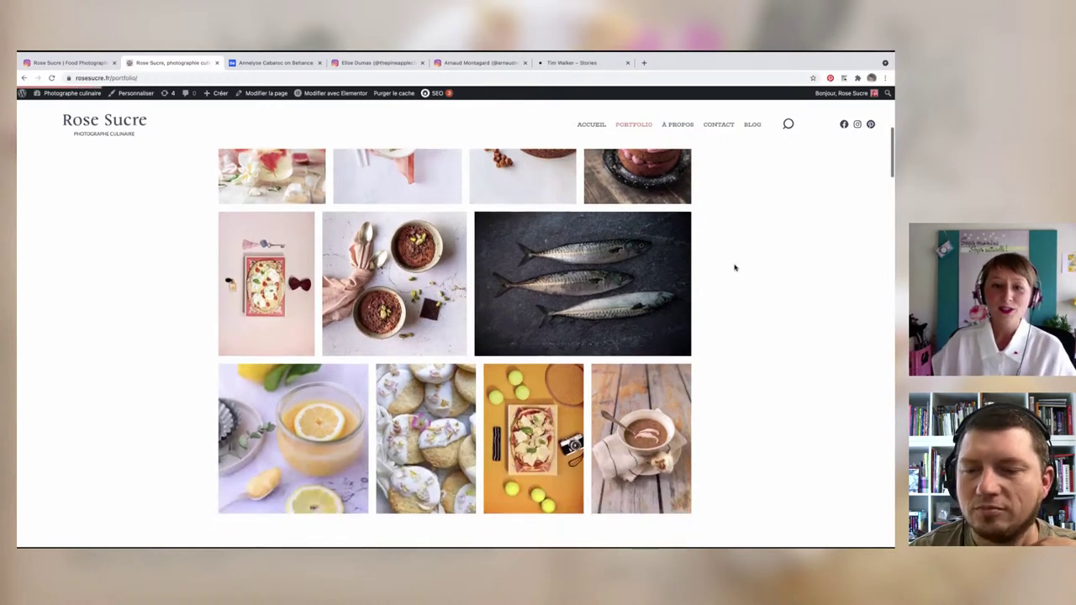
pyautogui.scroll(-3, 735, 268)
pyautogui.scroll(-1, 735, 268)
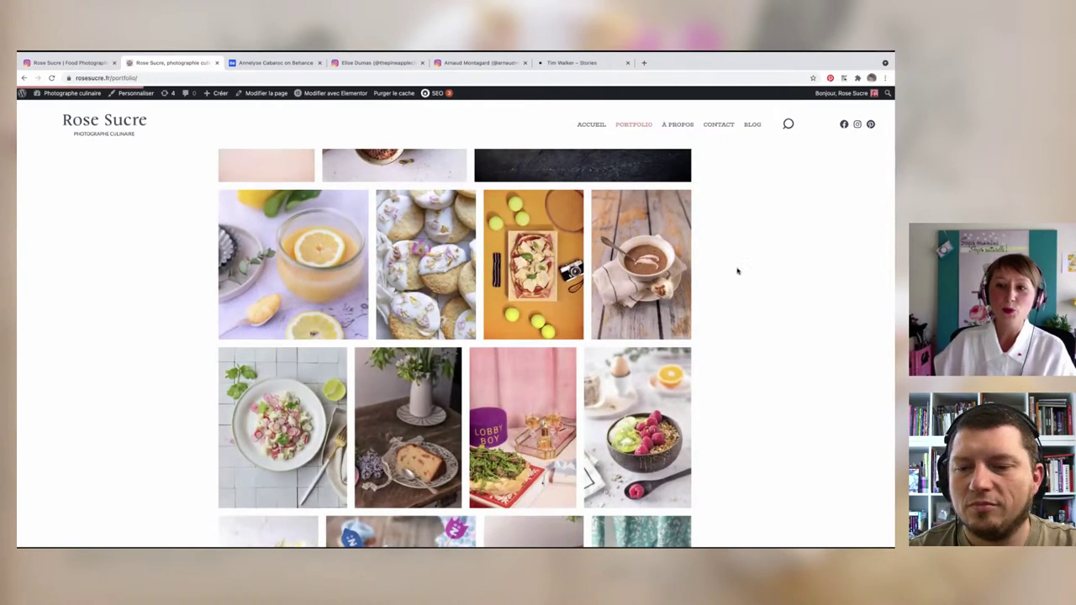
pyautogui.scroll(-3, 737, 269)
pyautogui.scroll(-2, 737, 270)
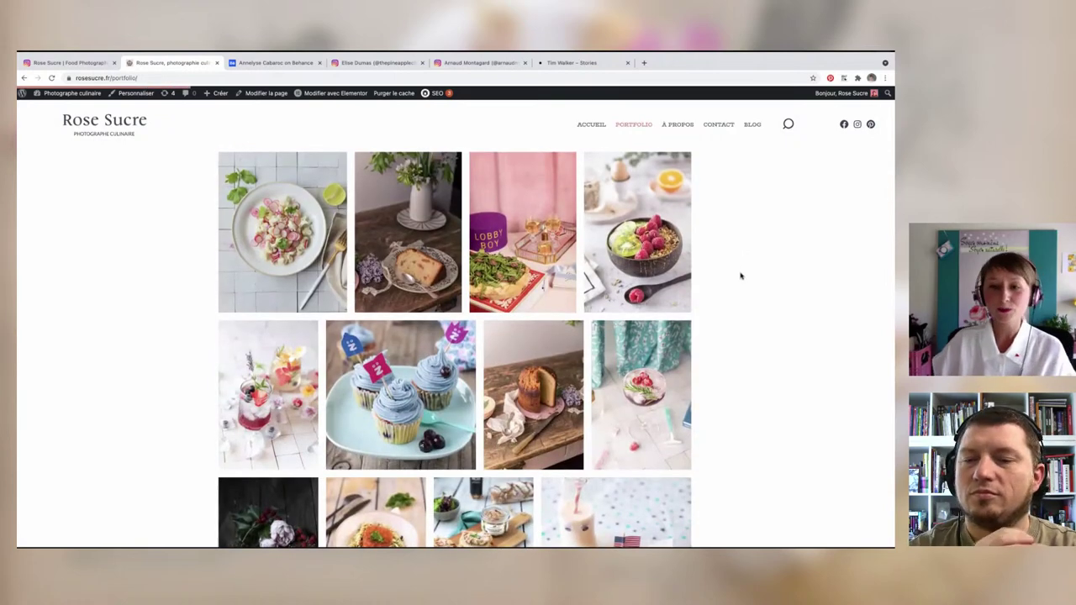
pyautogui.scroll(-1, 740, 273)
pyautogui.scroll(-1, 736, 262)
pyautogui.scroll(-1, 734, 263)
pyautogui.scroll(-1, 734, 263)
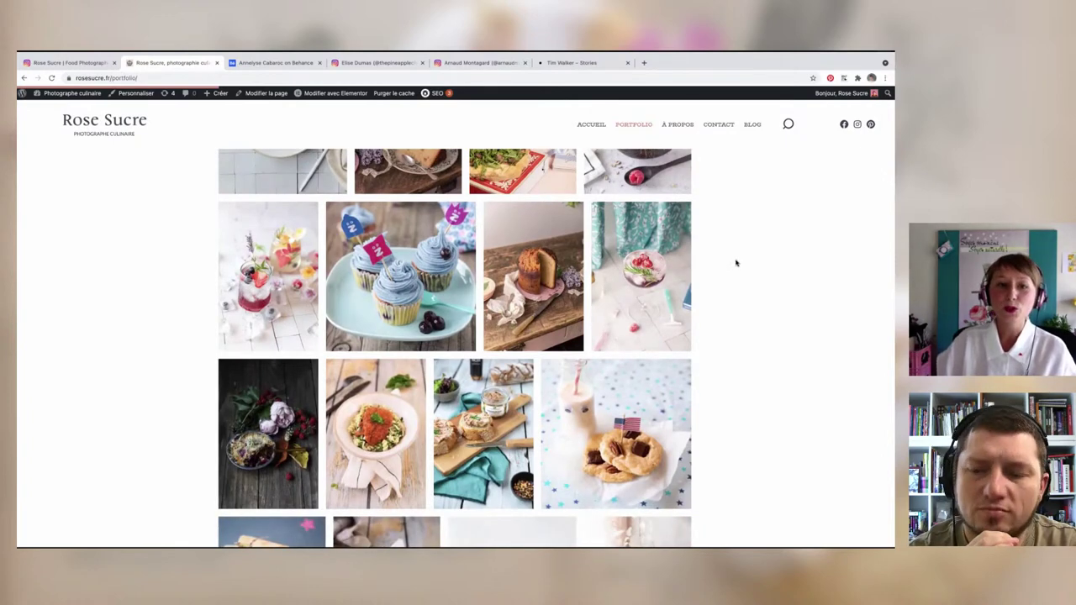
pyautogui.scroll(-2, 737, 264)
pyautogui.scroll(-3, 740, 267)
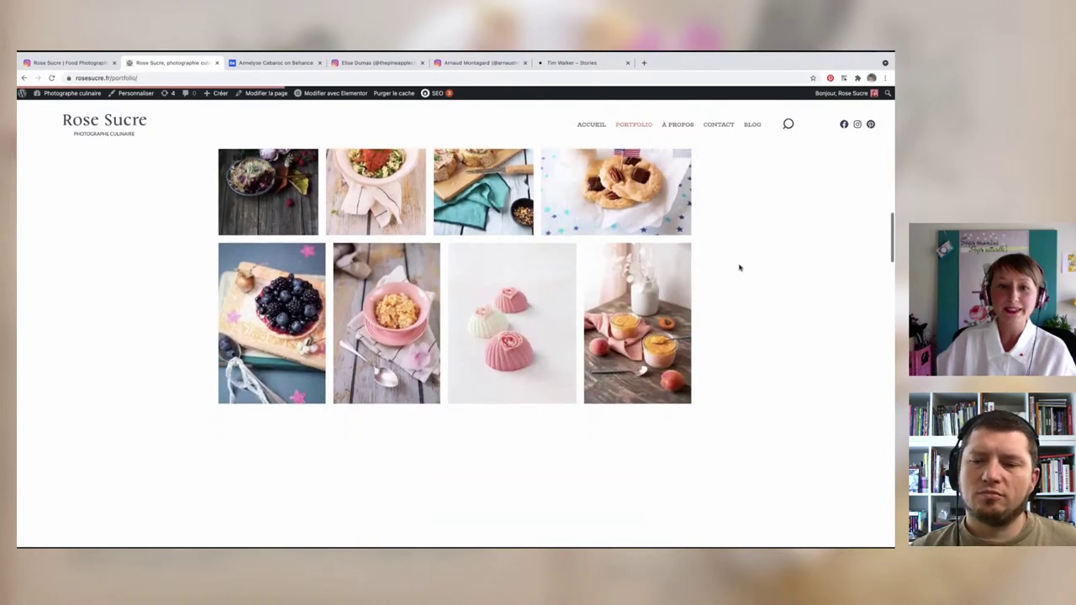
pyautogui.scroll(-3, 740, 268)
pyautogui.scroll(-2, 739, 268)
pyautogui.scroll(-1, 738, 269)
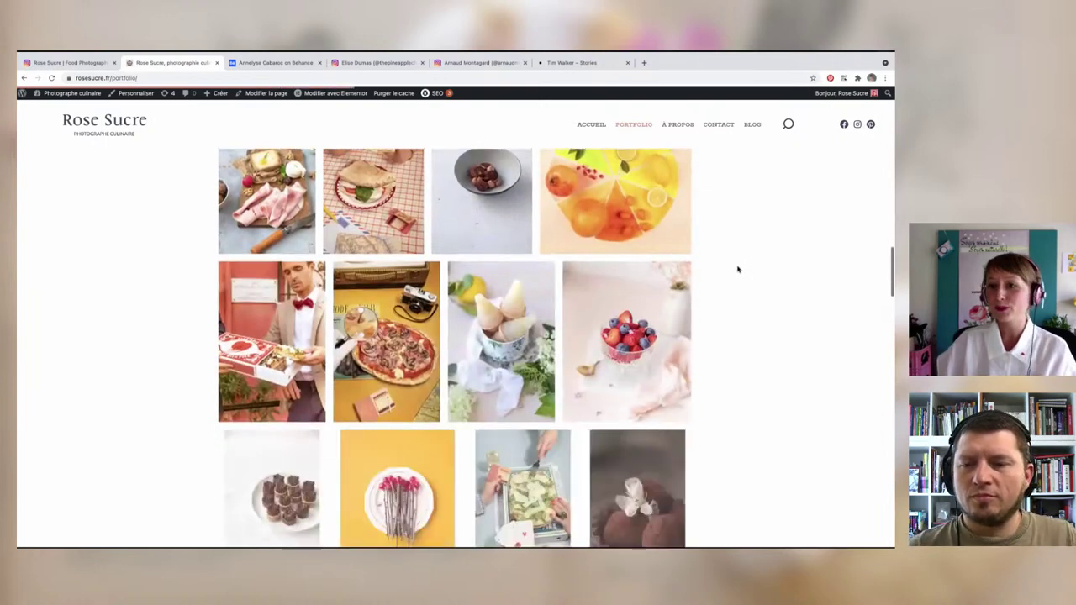
pyautogui.scroll(-2, 739, 269)
pyautogui.scroll(-1, 742, 269)
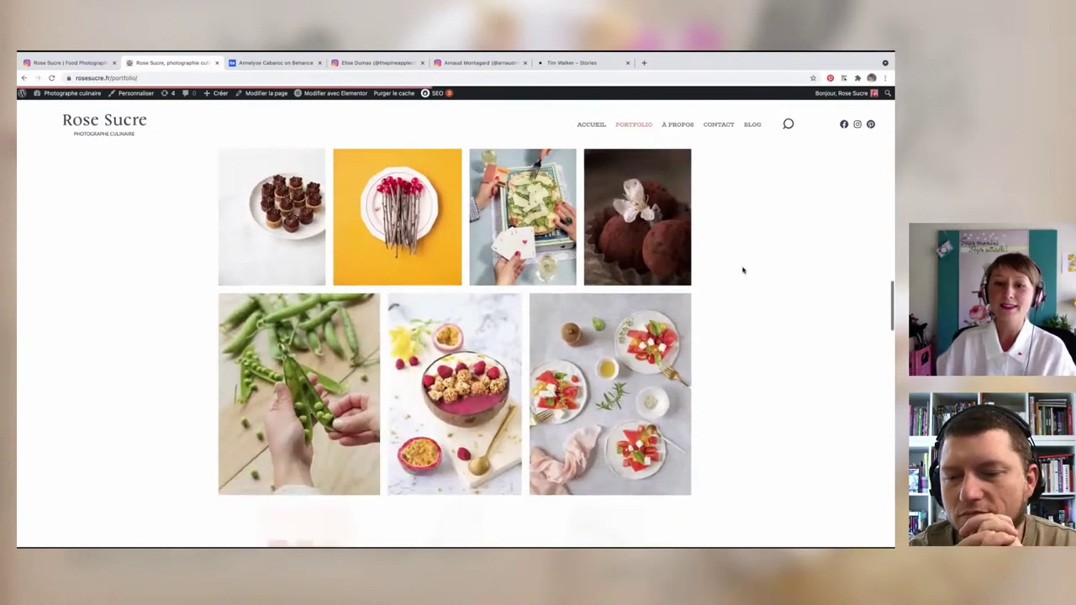
pyautogui.scroll(-3, 742, 270)
pyautogui.scroll(-2, 733, 265)
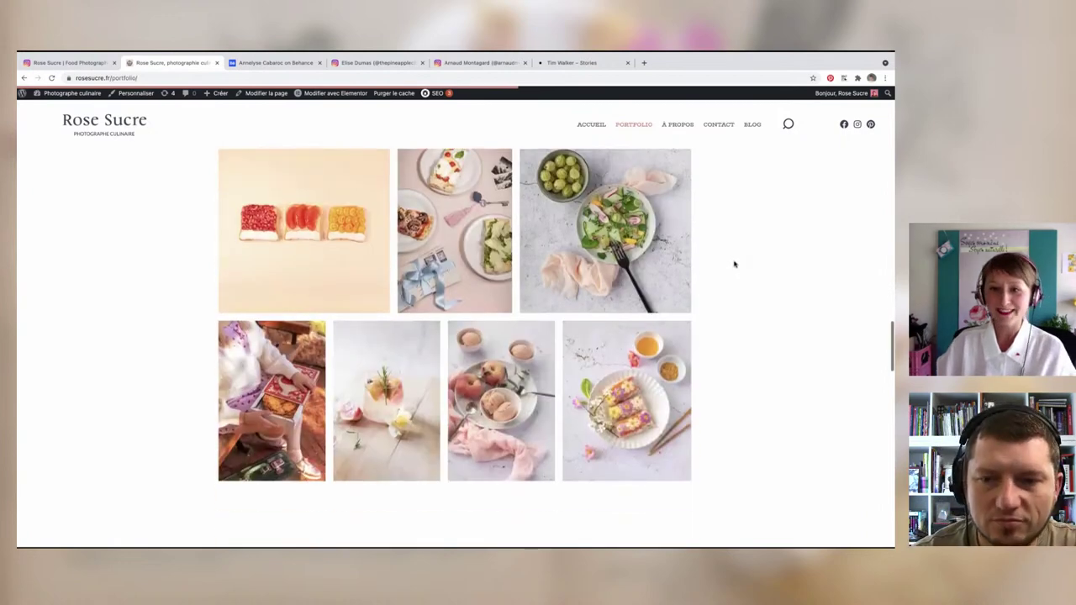
pyautogui.scroll(-1, 734, 265)
pyautogui.scroll(-1, 731, 271)
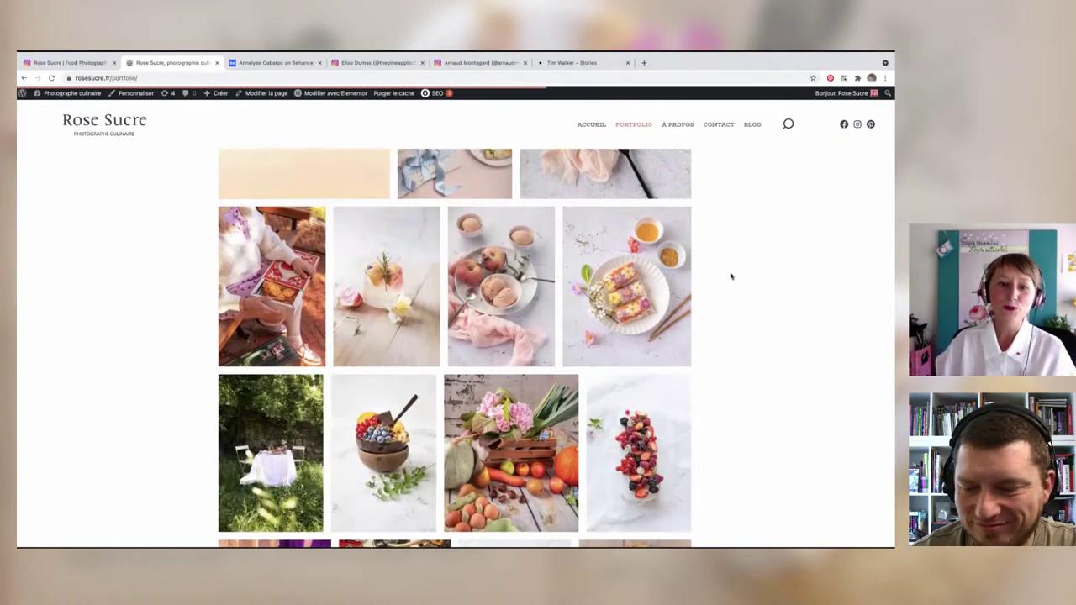
pyautogui.scroll(-1, 731, 276)
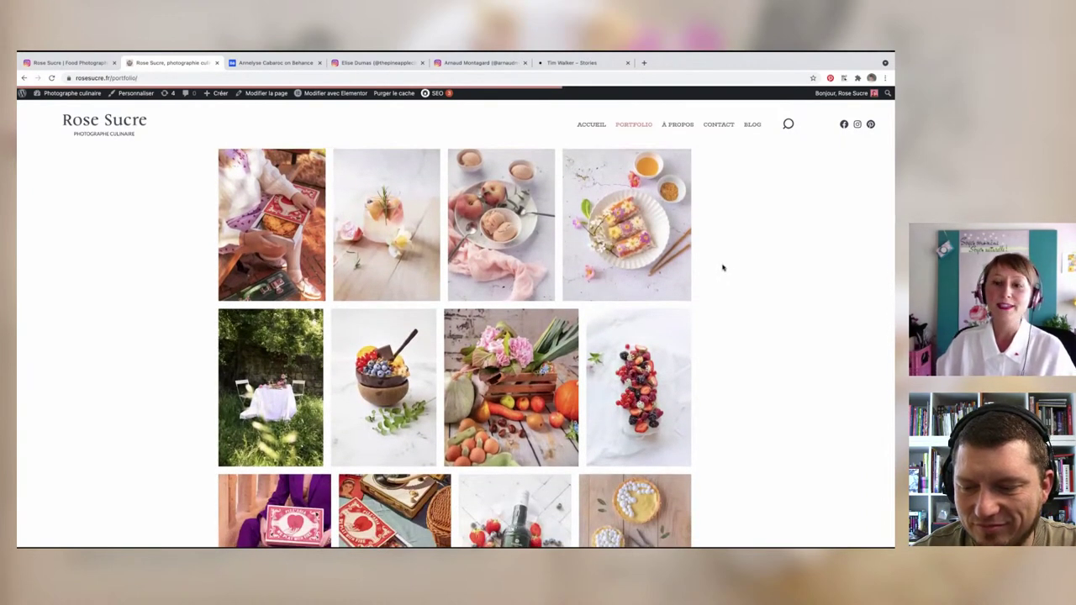
pyautogui.scroll(-2, 723, 269)
pyautogui.scroll(-2, 723, 269)
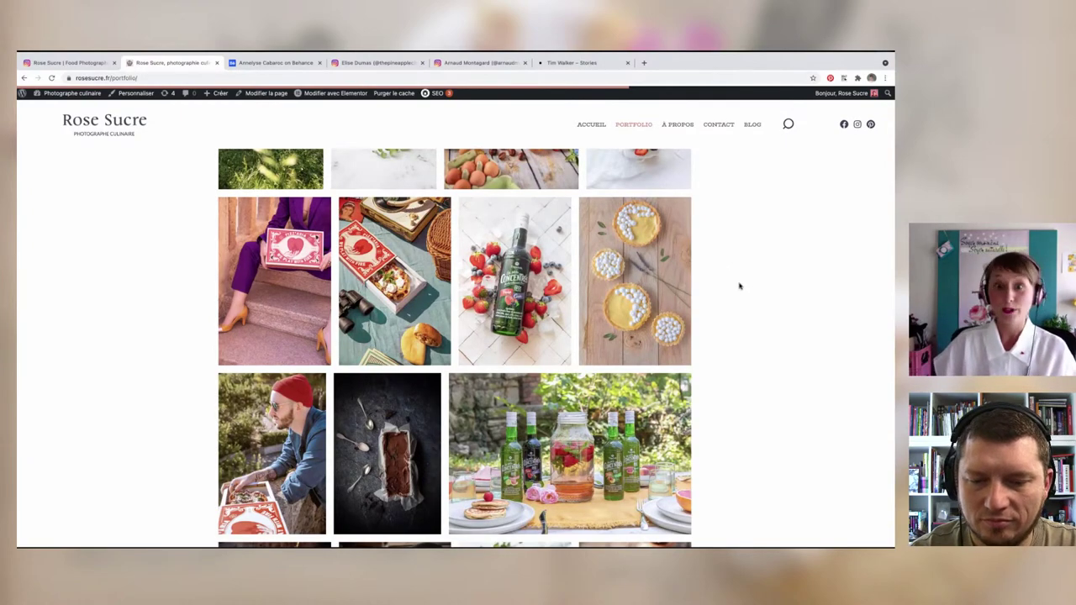
pyautogui.scroll(-1, 736, 284)
pyautogui.scroll(-1, 734, 279)
pyautogui.scroll(-1, 735, 278)
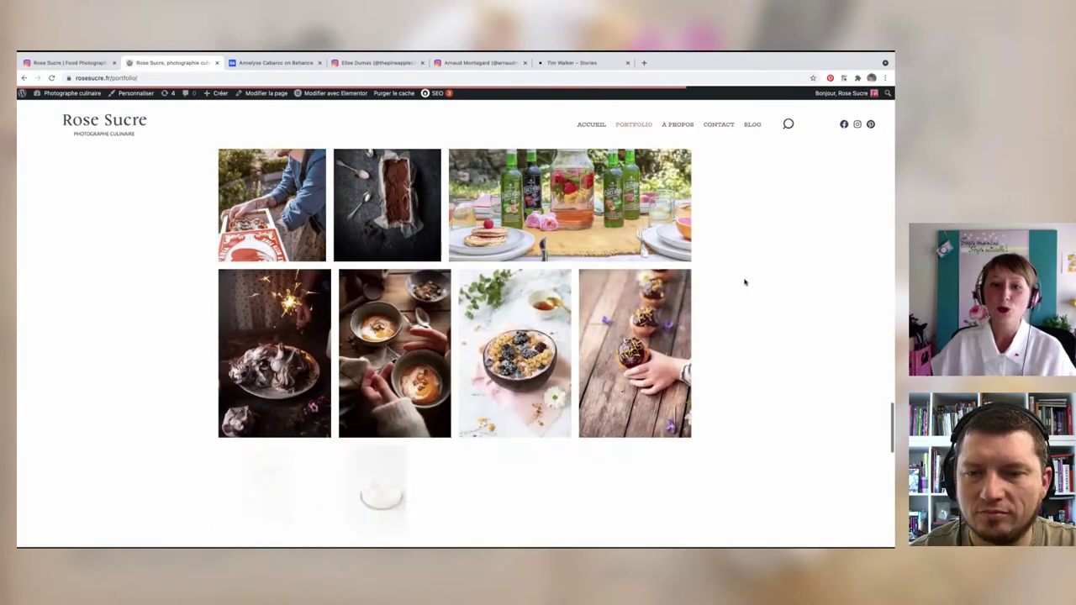
pyautogui.scroll(-3, 733, 276)
pyautogui.scroll(-1, 733, 278)
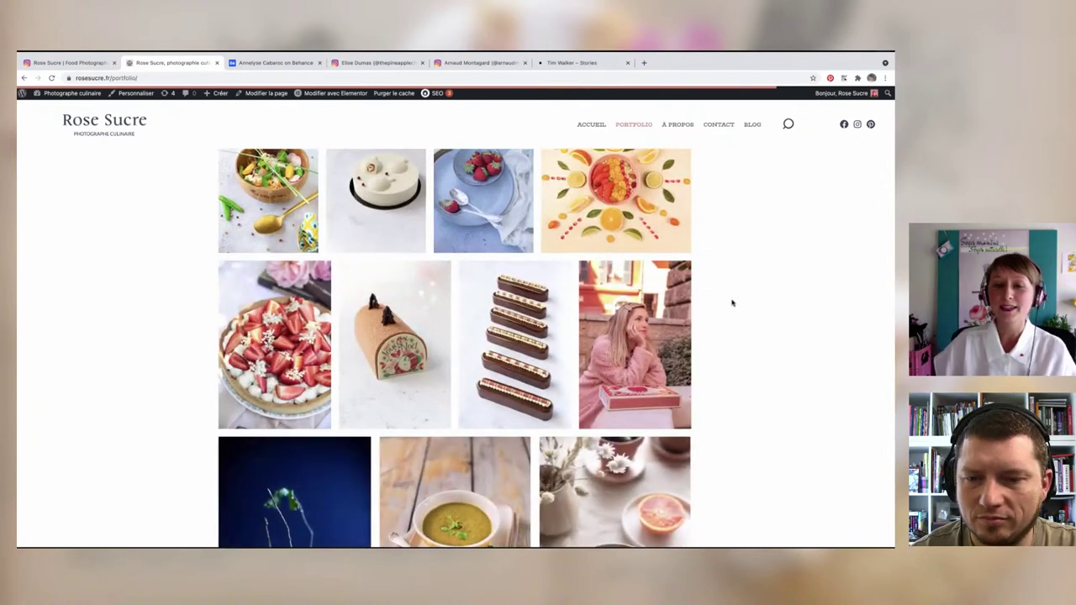
pyautogui.scroll(-1, 731, 302)
pyautogui.scroll(-1, 731, 302)
pyautogui.scroll(-2, 732, 302)
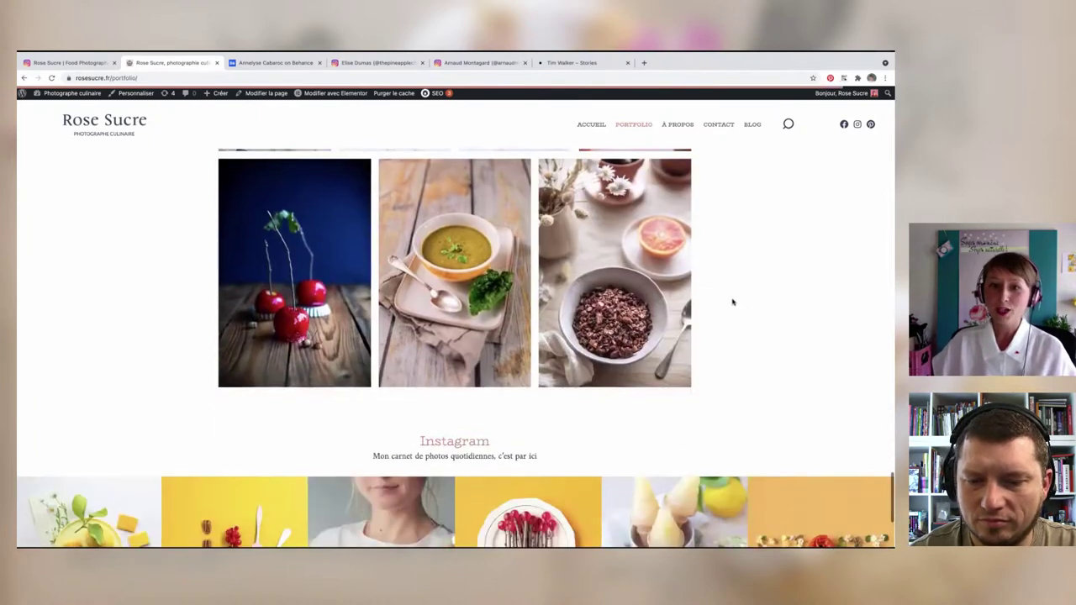
pyautogui.scroll(1, 733, 303)
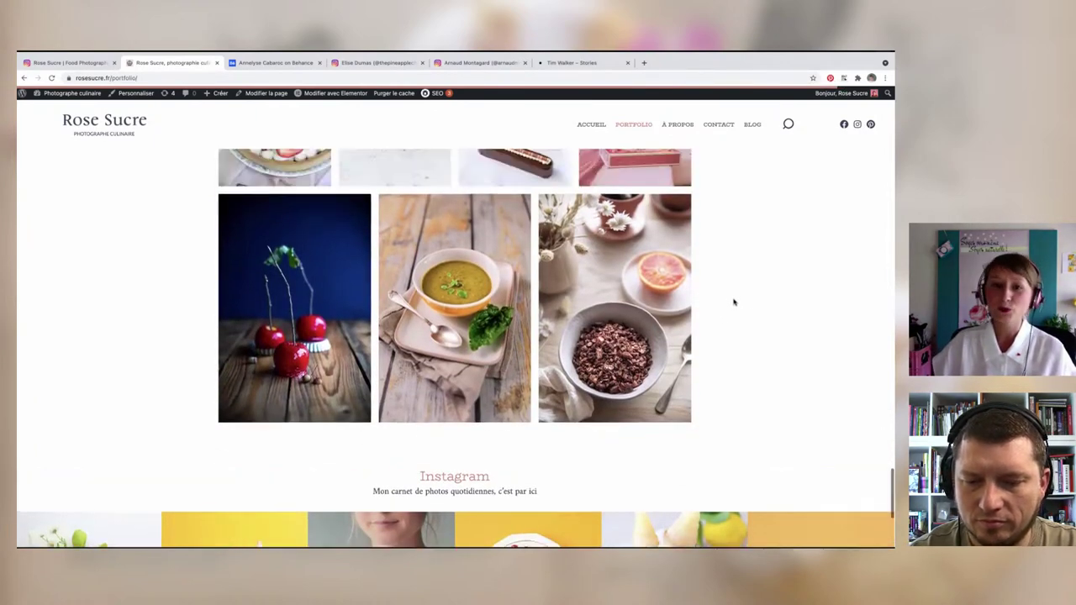
pyautogui.scroll(2, 733, 303)
pyautogui.scroll(3, 733, 303)
pyautogui.scroll(2, 733, 303)
pyautogui.scroll(1, 733, 302)
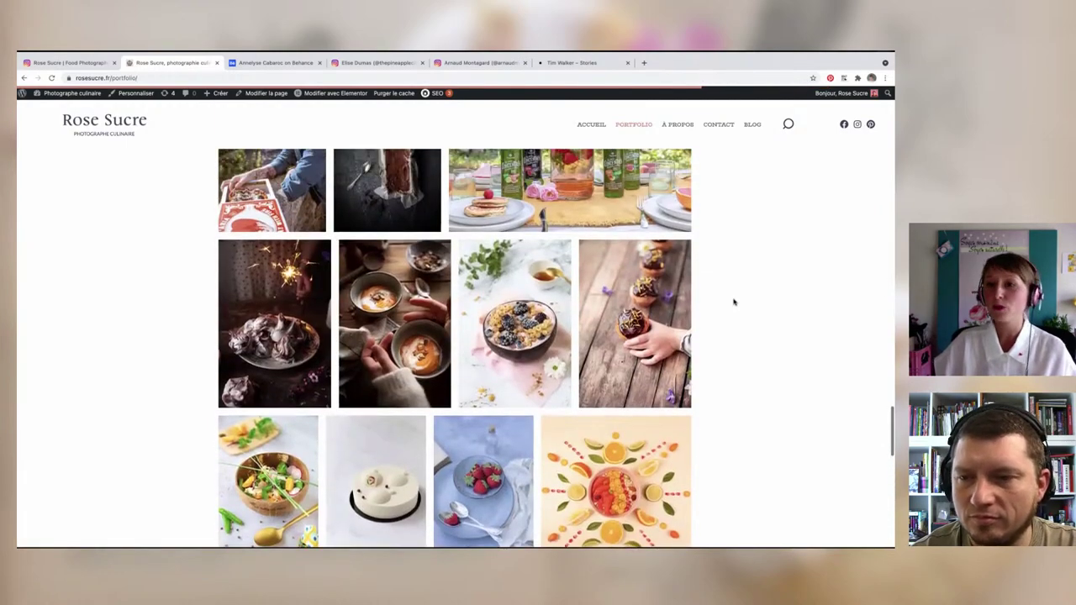
pyautogui.scroll(2, 733, 303)
pyautogui.scroll(2, 731, 307)
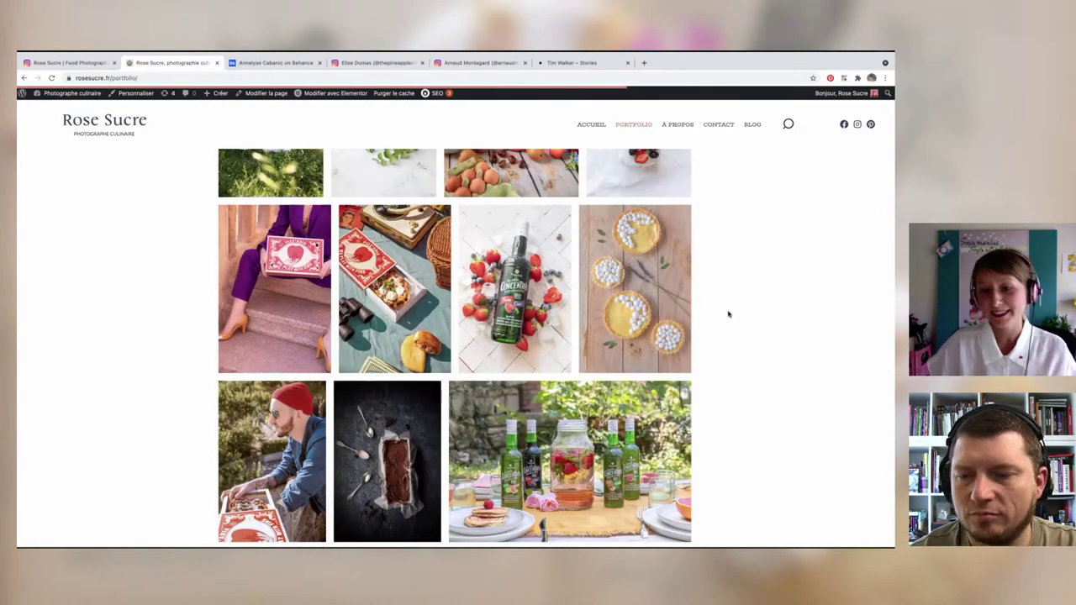
pyautogui.scroll(1, 707, 227)
pyautogui.scroll(1, 707, 227)
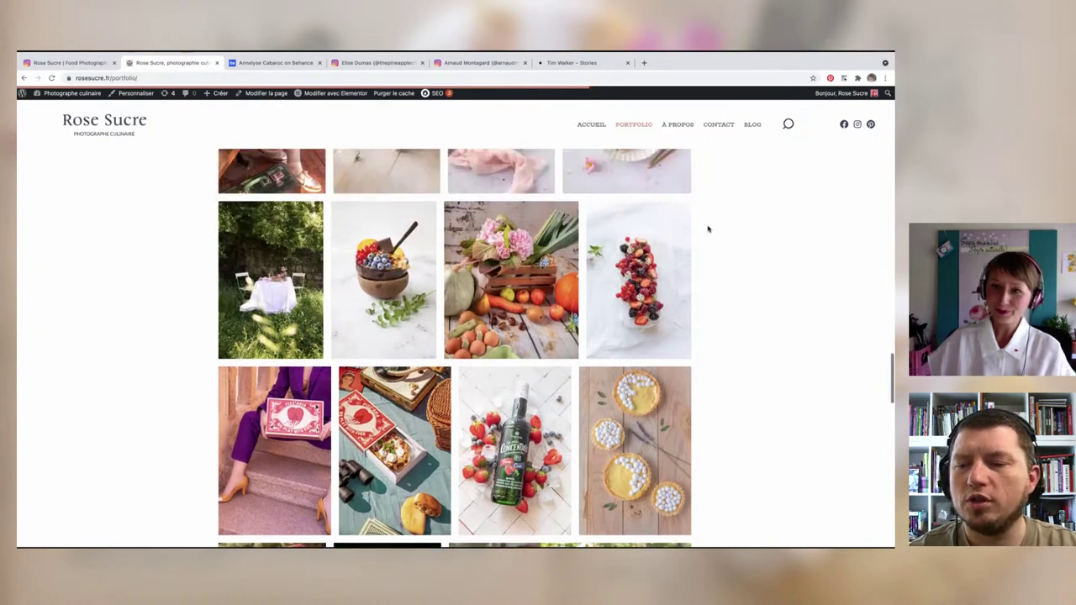
pyautogui.scroll(2, 709, 230)
pyautogui.scroll(1, 709, 230)
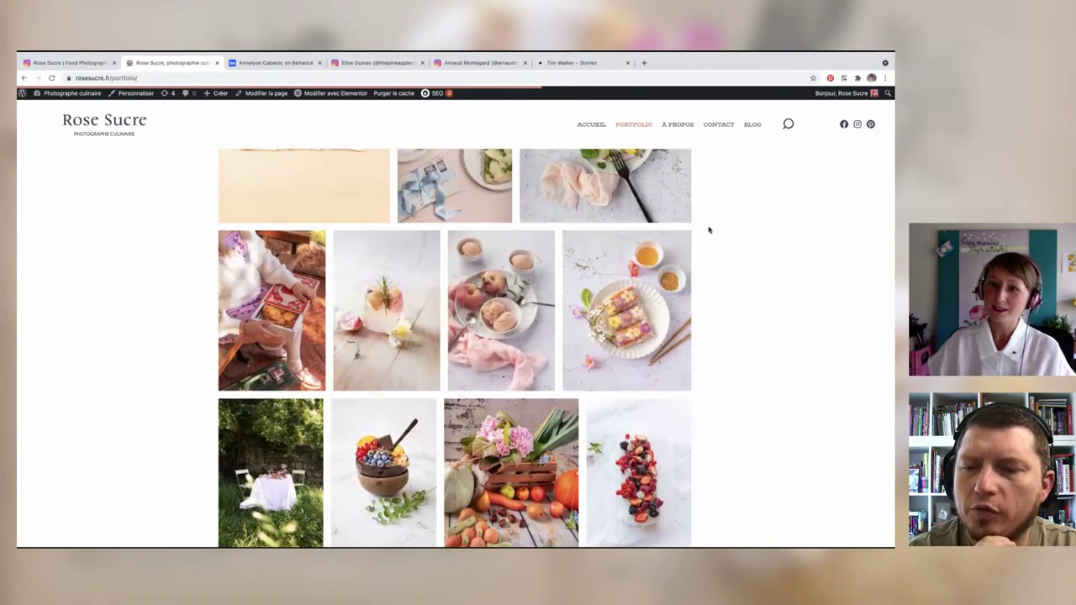
pyautogui.scroll(1, 709, 230)
pyautogui.scroll(2, 710, 232)
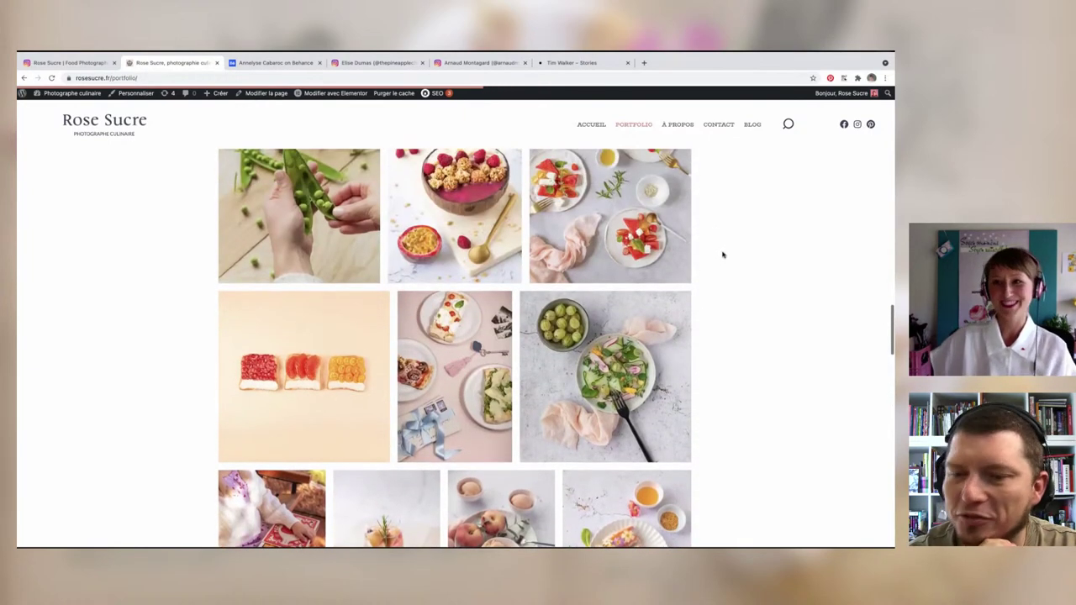
pyautogui.scroll(2, 730, 229)
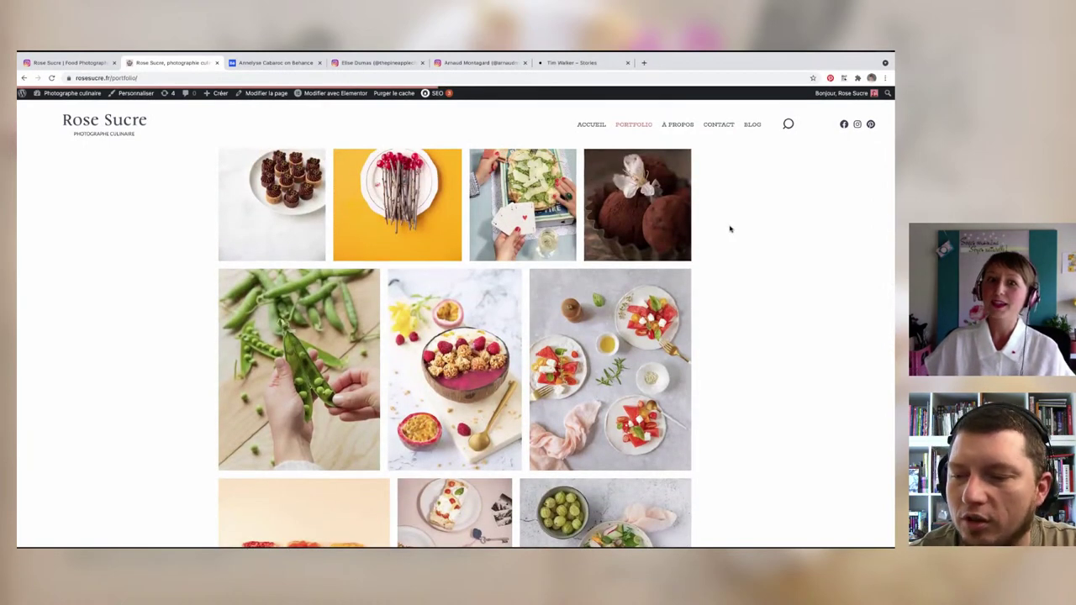
pyautogui.scroll(1, 724, 231)
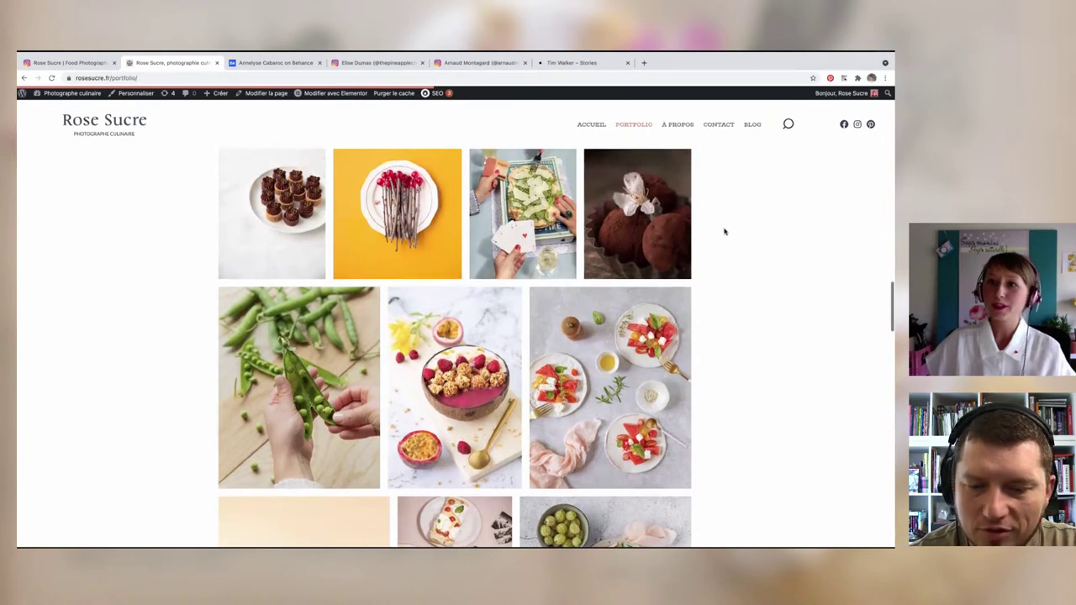
pyautogui.scroll(2, 725, 231)
pyautogui.scroll(3, 721, 226)
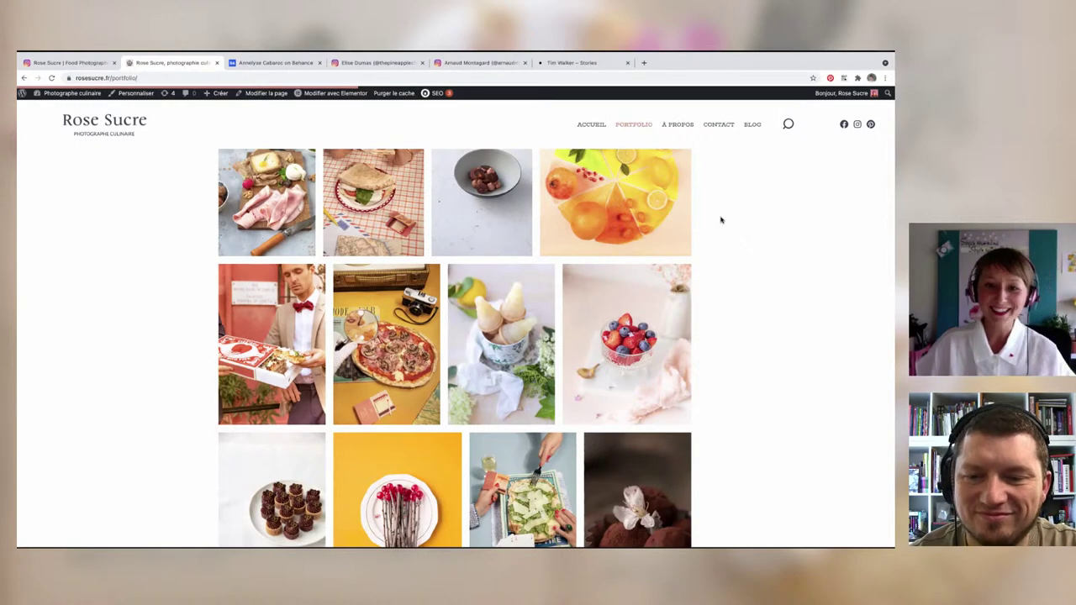
pyautogui.scroll(1, 724, 234)
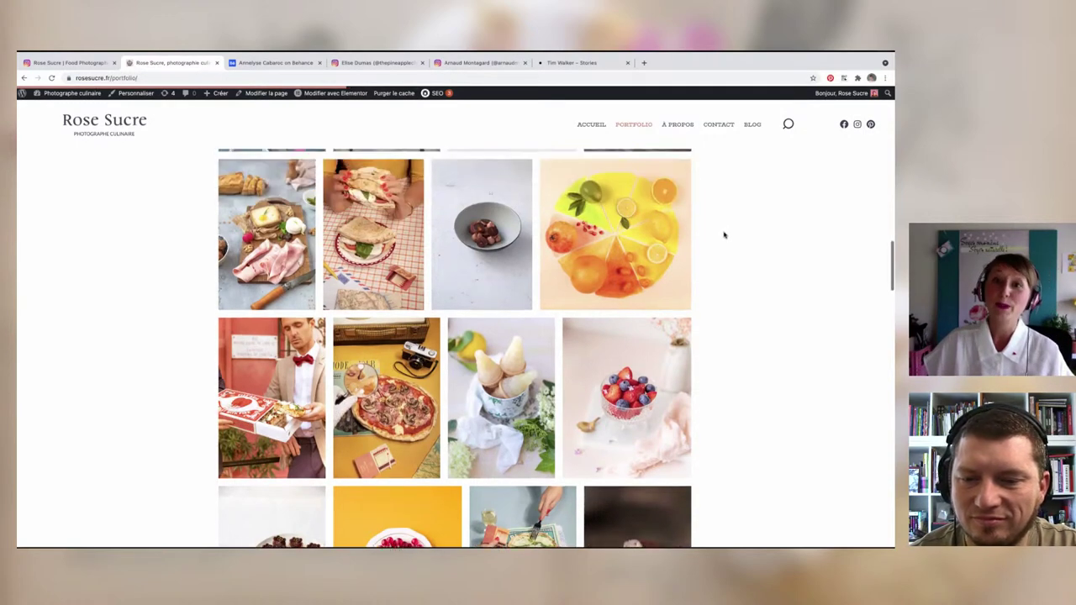
pyautogui.scroll(1, 723, 236)
pyautogui.scroll(1, 723, 235)
pyautogui.scroll(1, 721, 235)
pyautogui.scroll(1, 721, 235)
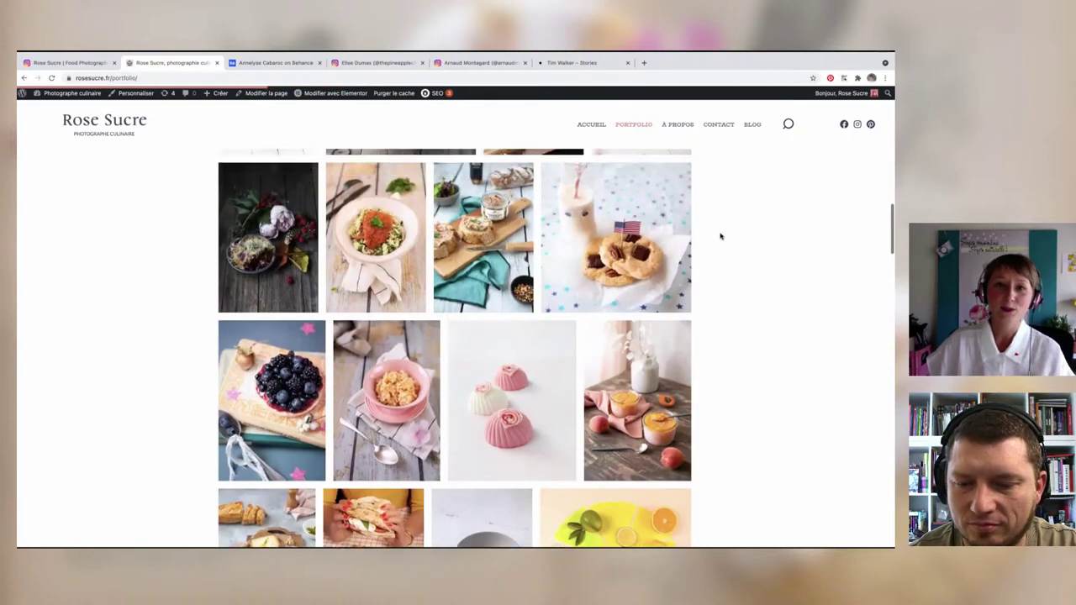
pyautogui.scroll(1, 721, 236)
pyautogui.scroll(1, 722, 235)
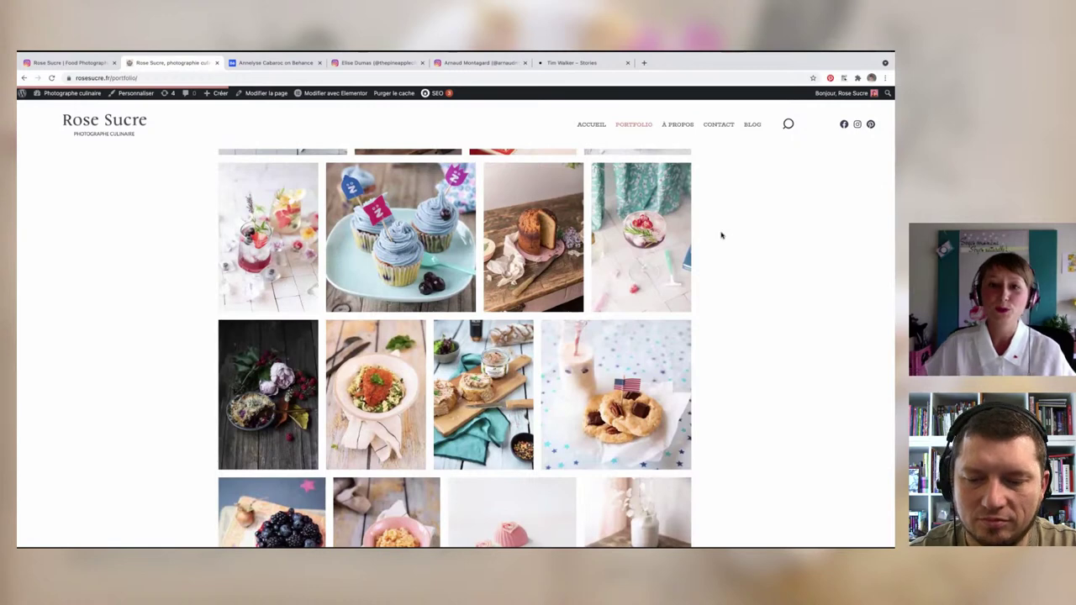
pyautogui.scroll(2, 732, 215)
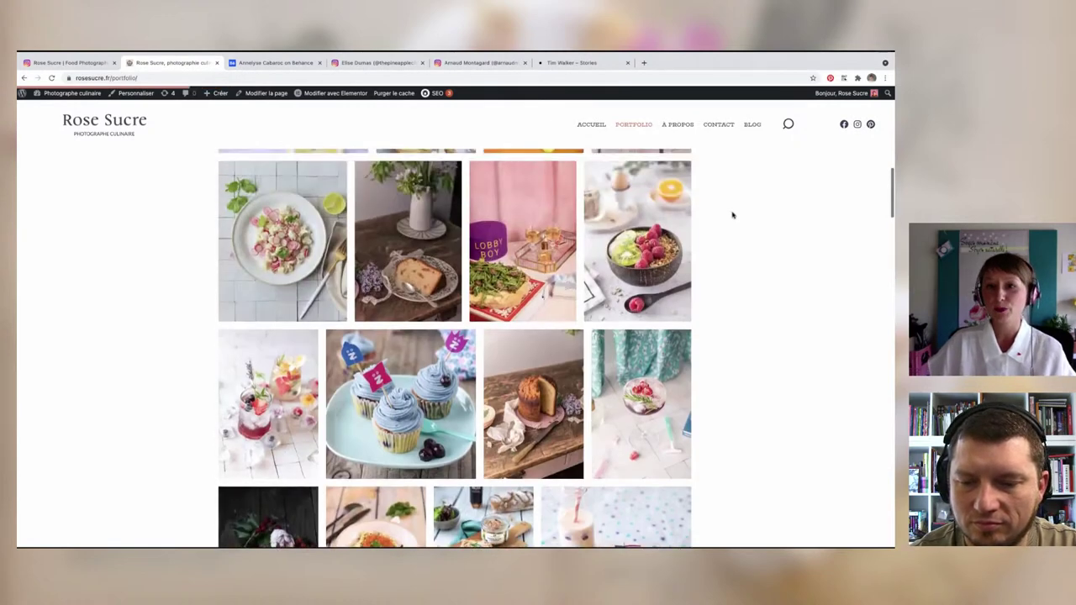
pyautogui.scroll(2, 733, 215)
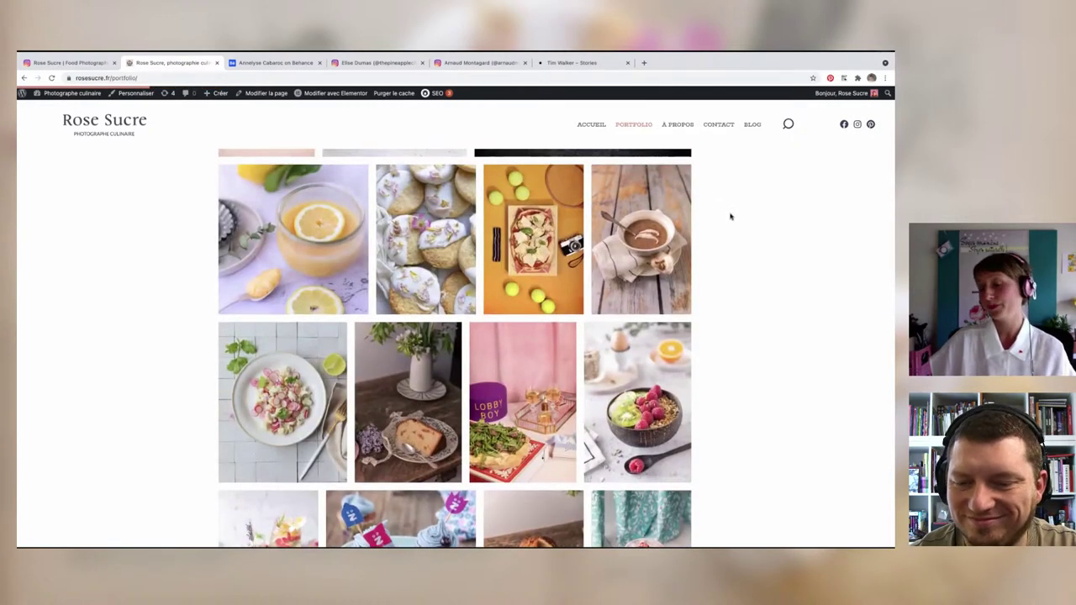
pyautogui.scroll(1, 730, 220)
pyautogui.scroll(2, 731, 219)
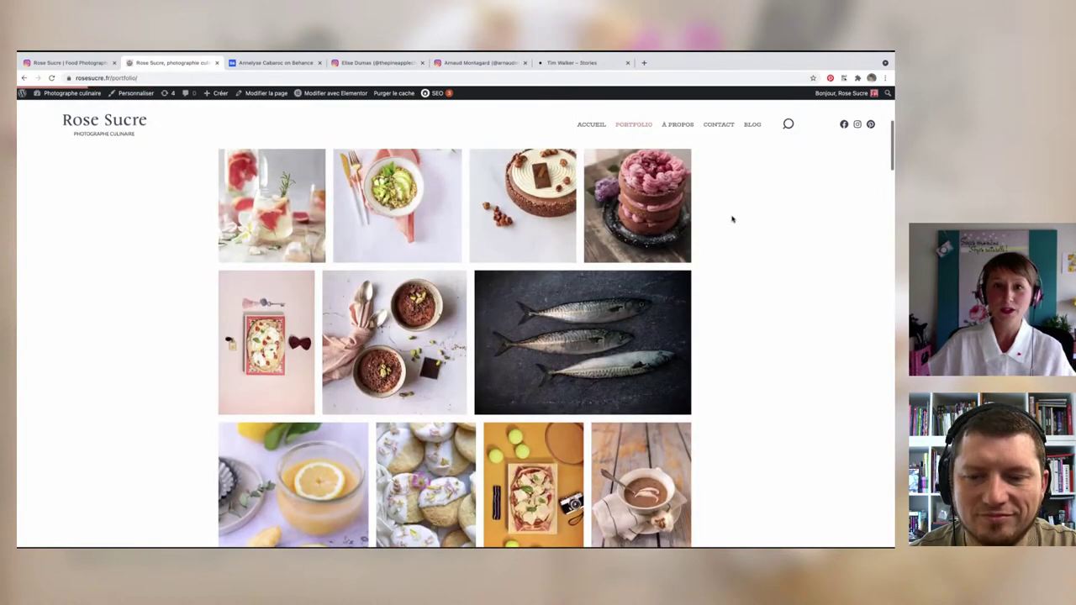
pyautogui.scroll(2, 732, 219)
pyautogui.scroll(1, 732, 219)
pyautogui.scroll(-1, 732, 219)
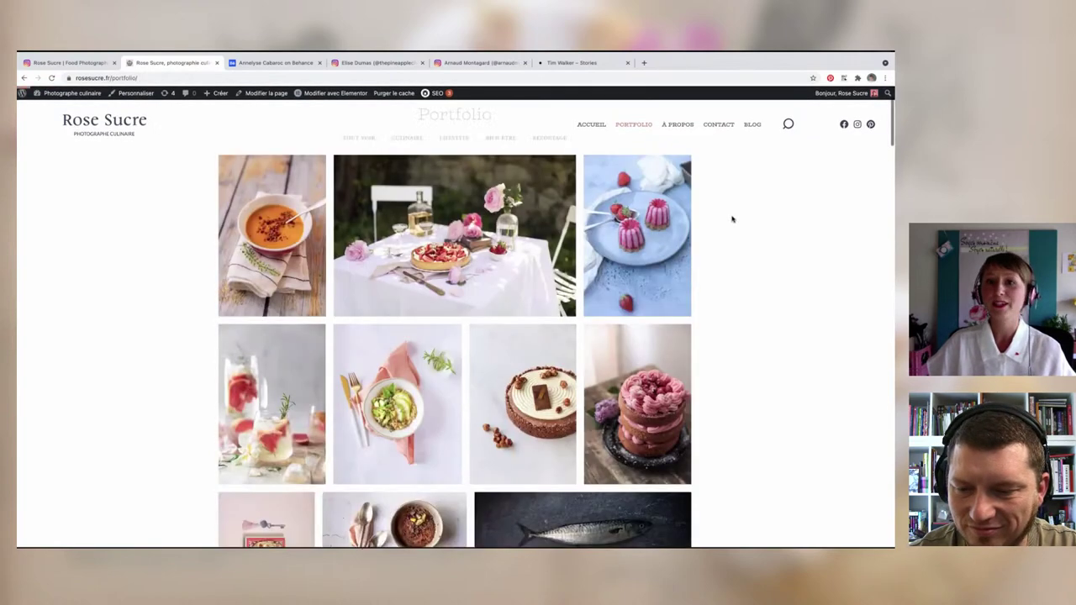
pyautogui.scroll(-1, 732, 219)
pyautogui.scroll(2, 731, 236)
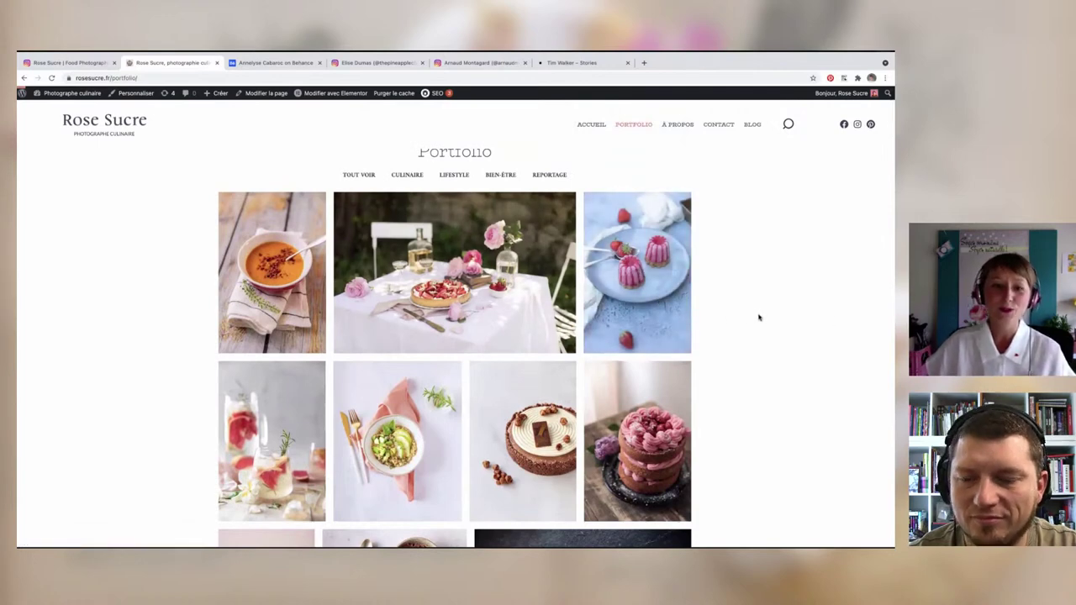
pyautogui.scroll(-1, 759, 316)
pyautogui.scroll(-1, 759, 315)
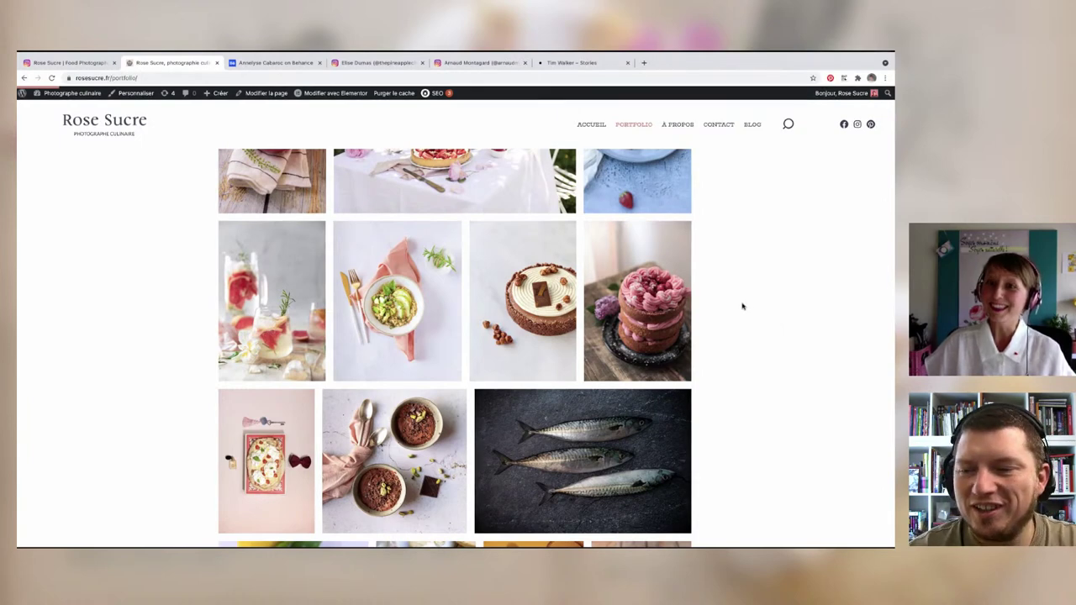
pyautogui.scroll(-2, 745, 305)
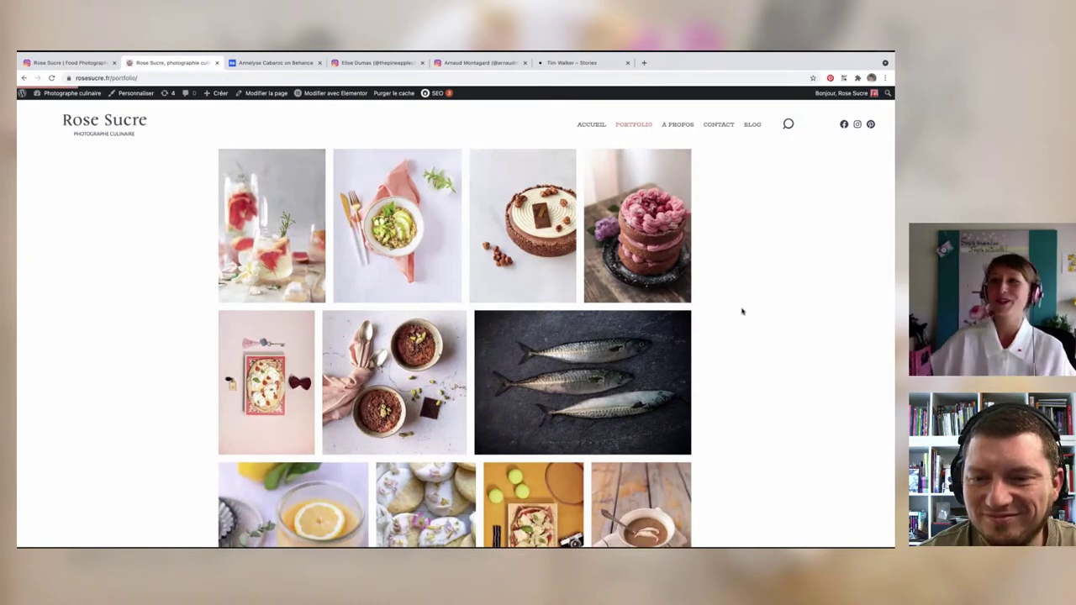
pyautogui.scroll(-4, 745, 308)
pyautogui.scroll(2, 744, 309)
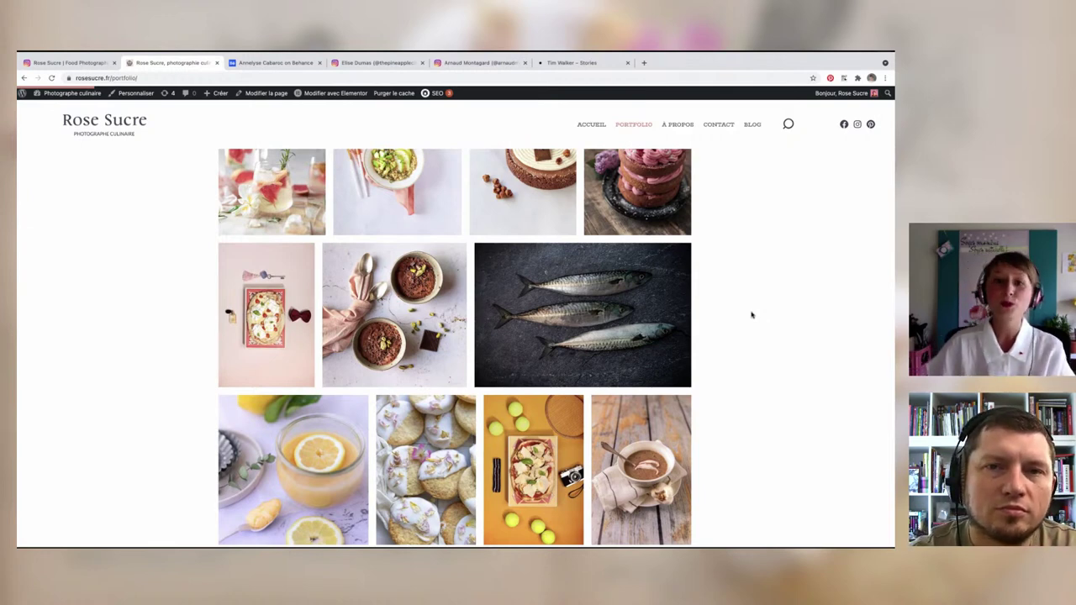
pyautogui.scroll(-3, 697, 300)
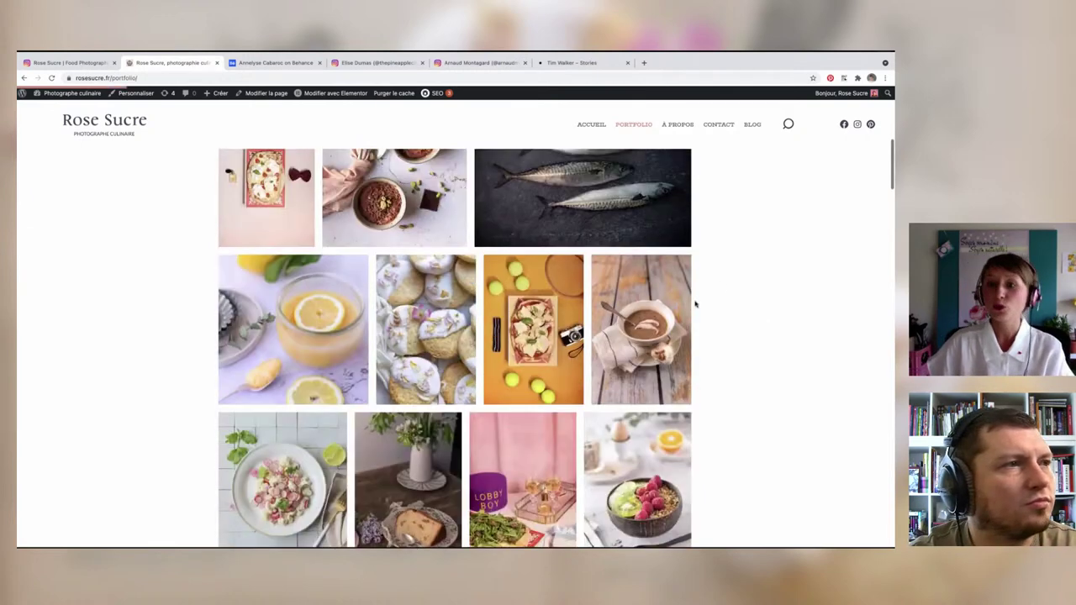
pyautogui.scroll(-3, 697, 301)
pyautogui.scroll(-3, 697, 300)
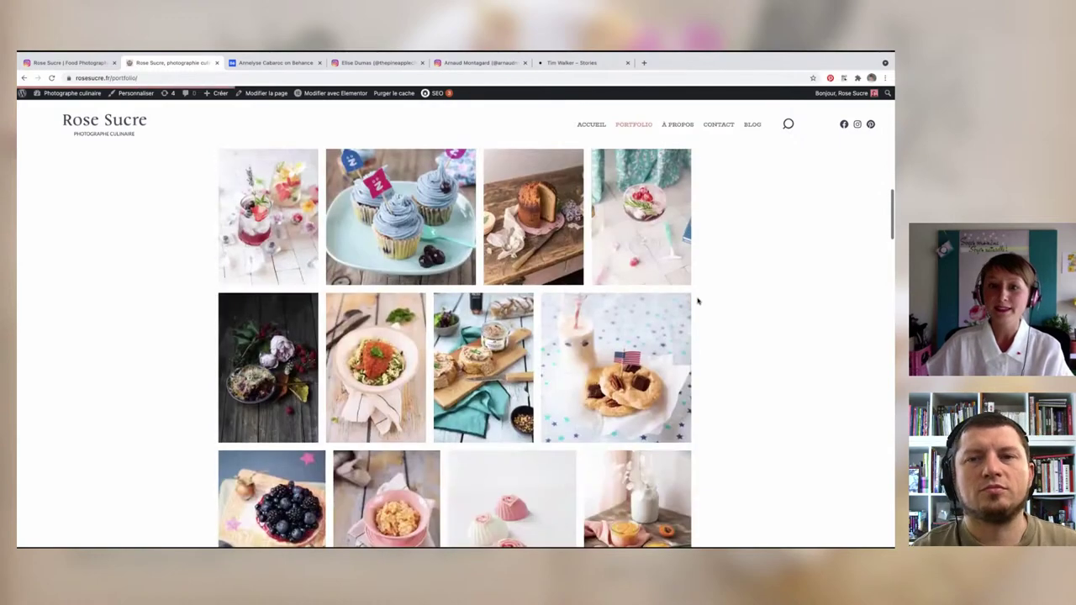
pyautogui.scroll(-2, 698, 300)
pyautogui.scroll(-3, 715, 317)
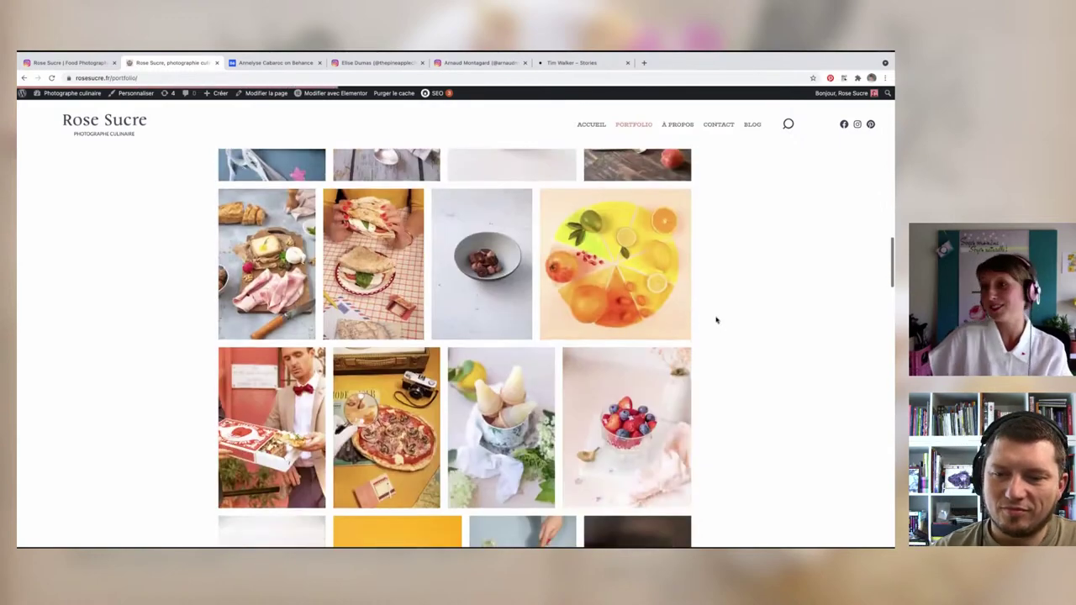
pyautogui.scroll(-3, 718, 321)
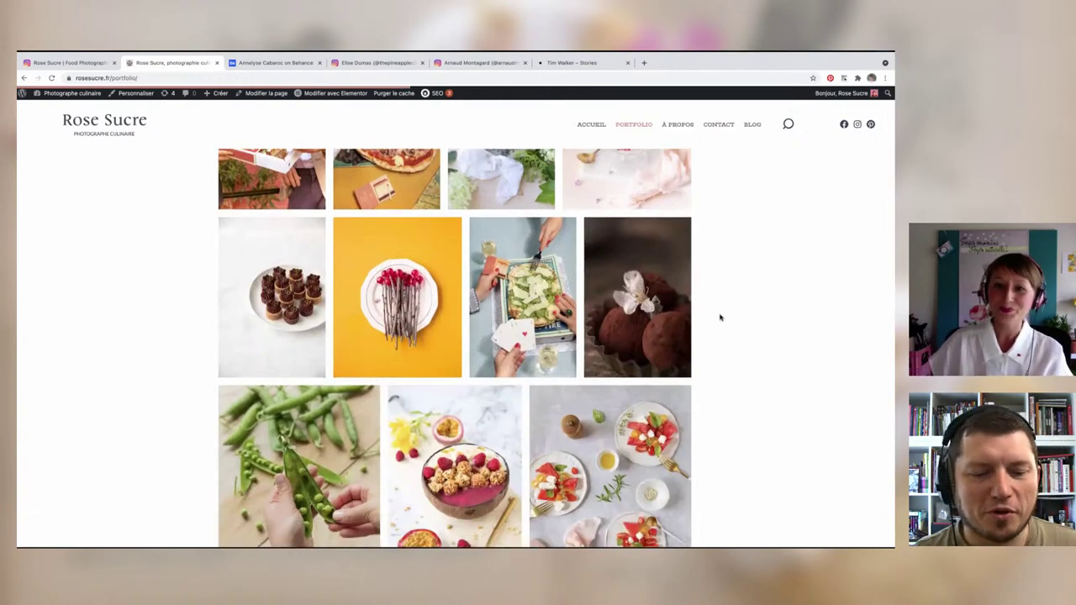
pyautogui.scroll(-1, 721, 318)
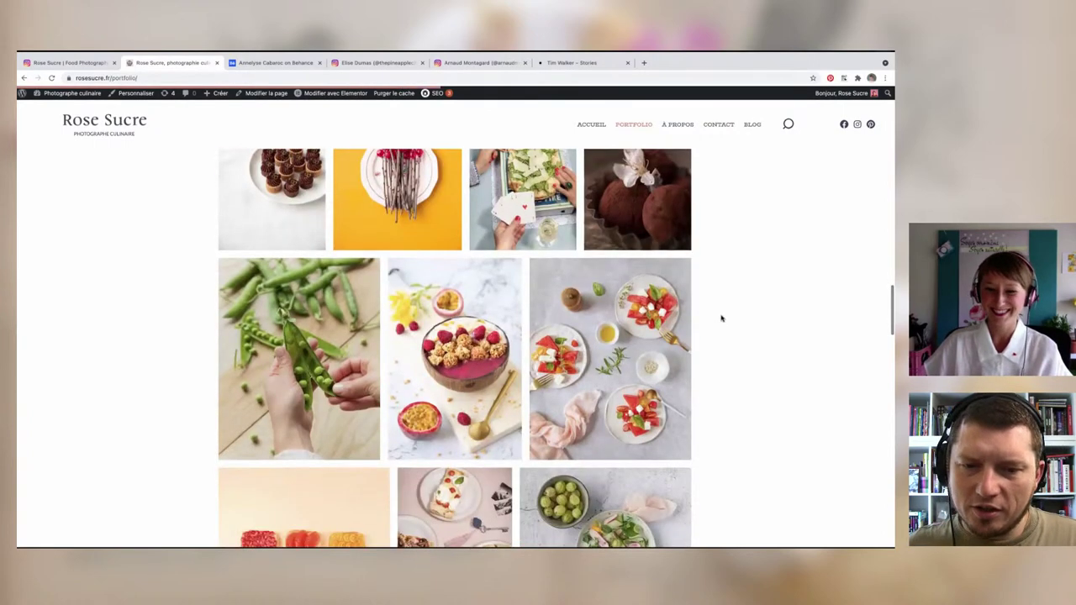
pyautogui.scroll(1, 721, 318)
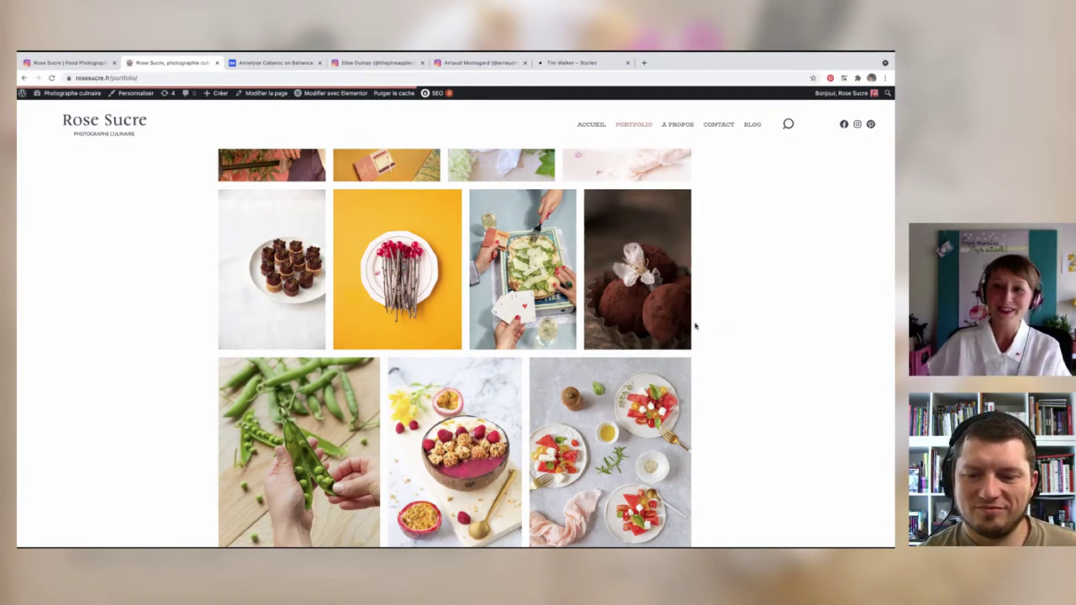
pyautogui.scroll(-3, 712, 309)
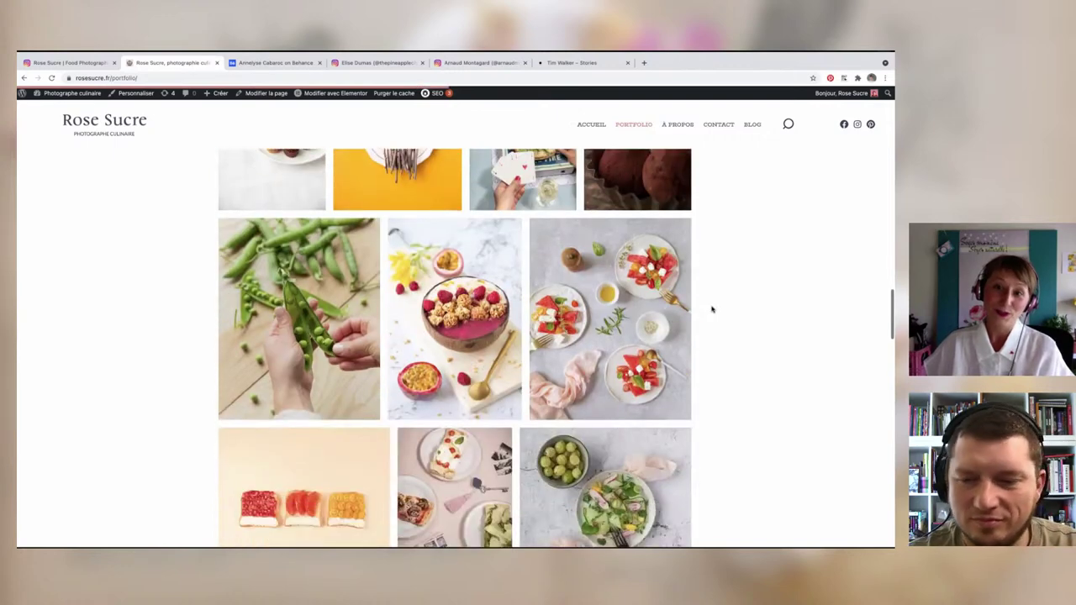
pyautogui.scroll(-3, 712, 310)
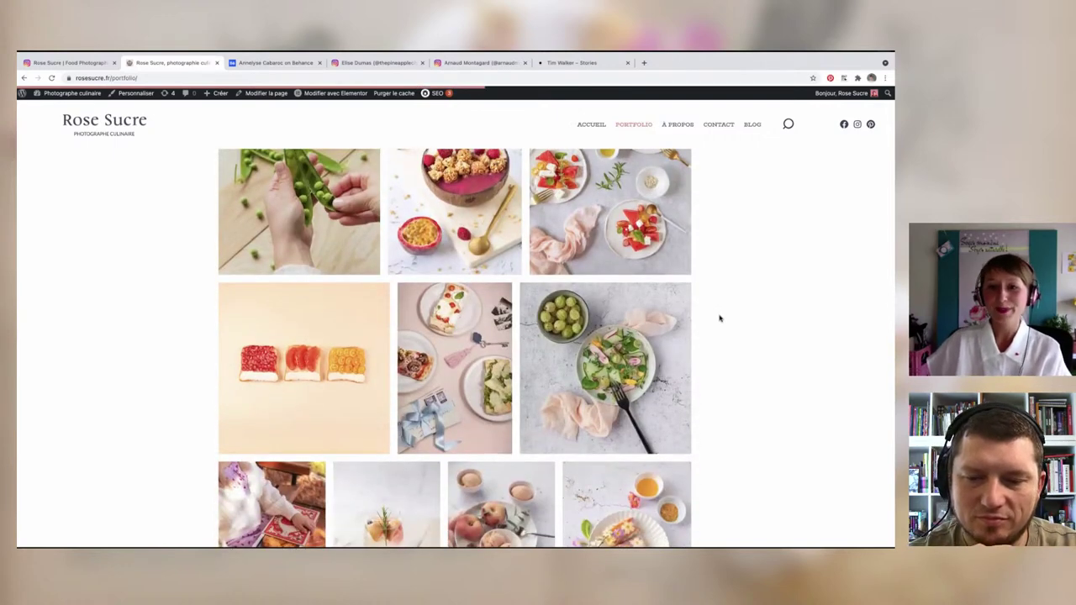
pyautogui.scroll(-2, 719, 318)
pyautogui.scroll(-2, 720, 318)
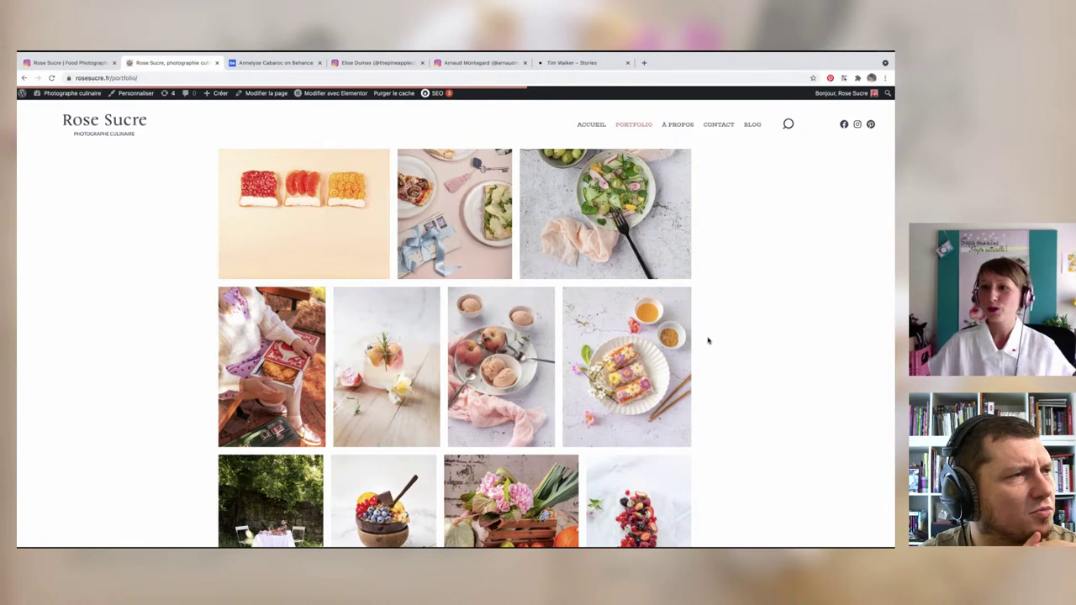
pyautogui.scroll(1, 707, 340)
pyautogui.scroll(3, 708, 341)
pyautogui.scroll(2, 708, 341)
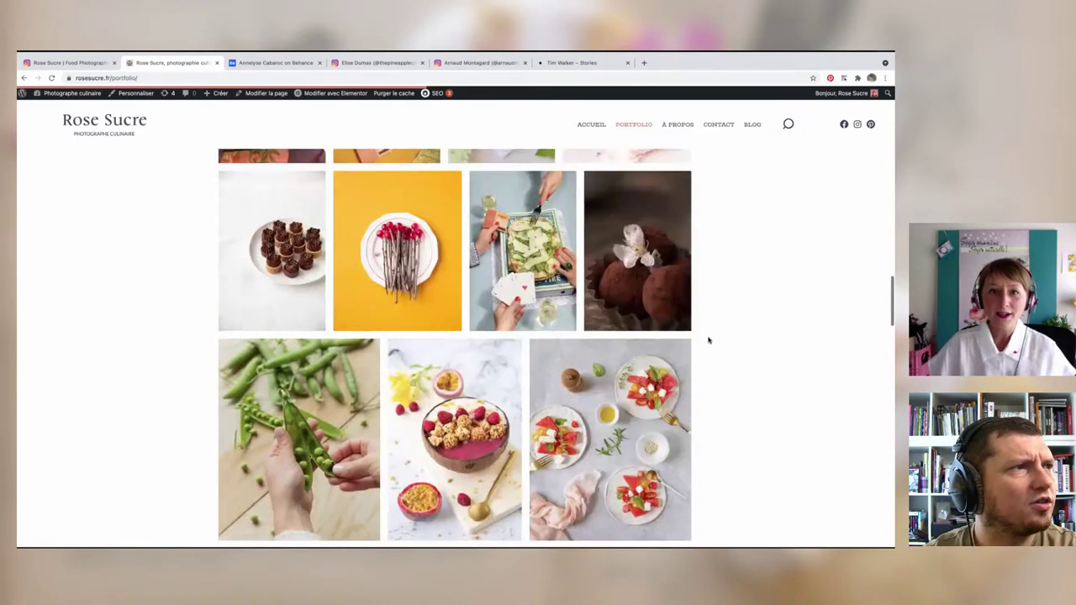
pyautogui.scroll(3, 708, 341)
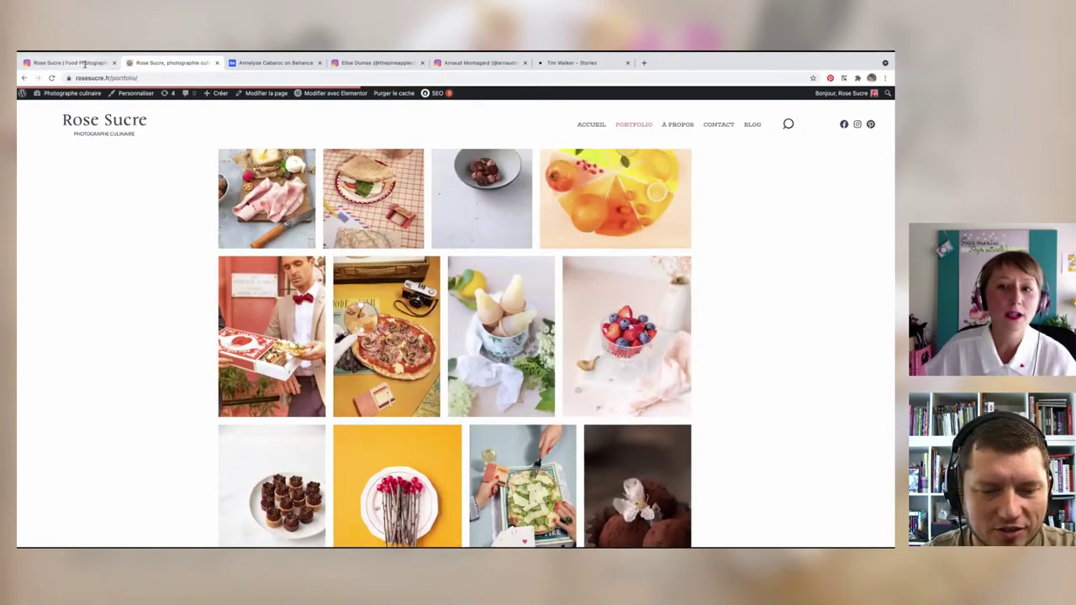
pyautogui.scroll(2, 542, 277)
pyautogui.scroll(1, 542, 277)
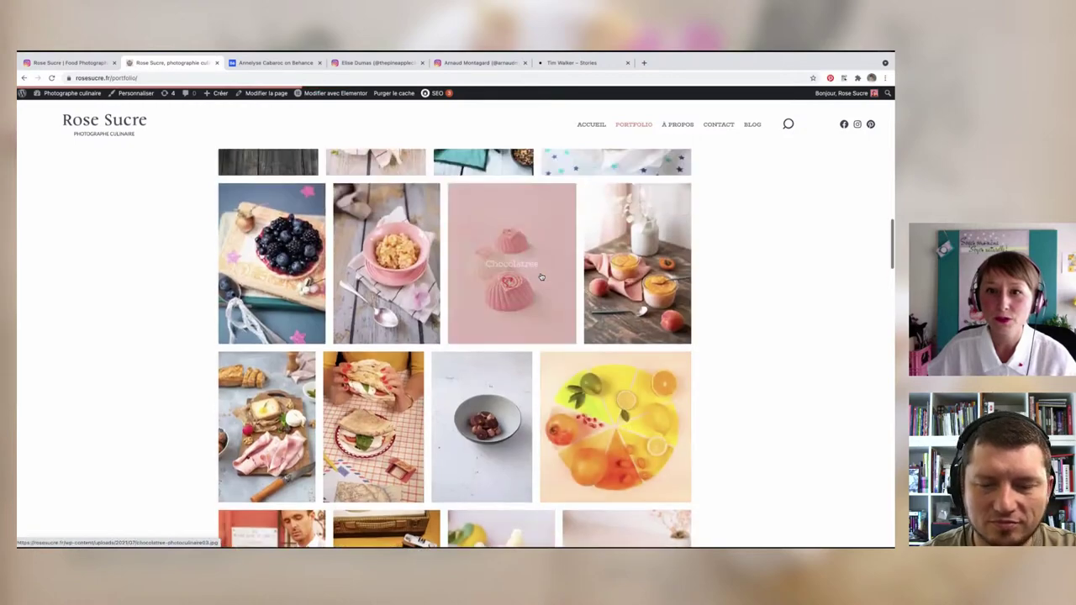
pyautogui.scroll(3, 541, 276)
pyautogui.scroll(3, 541, 276)
pyautogui.scroll(3, 541, 277)
pyautogui.scroll(3, 541, 277)
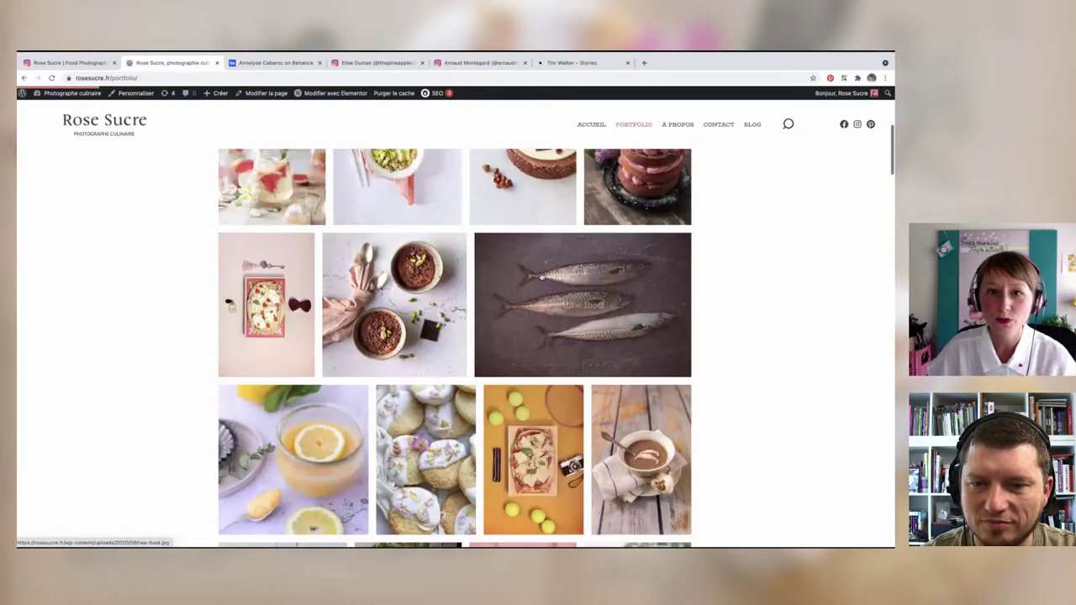
pyautogui.scroll(3, 541, 276)
pyautogui.scroll(2, 542, 277)
pyautogui.scroll(-1, 541, 277)
pyautogui.scroll(-3, 542, 277)
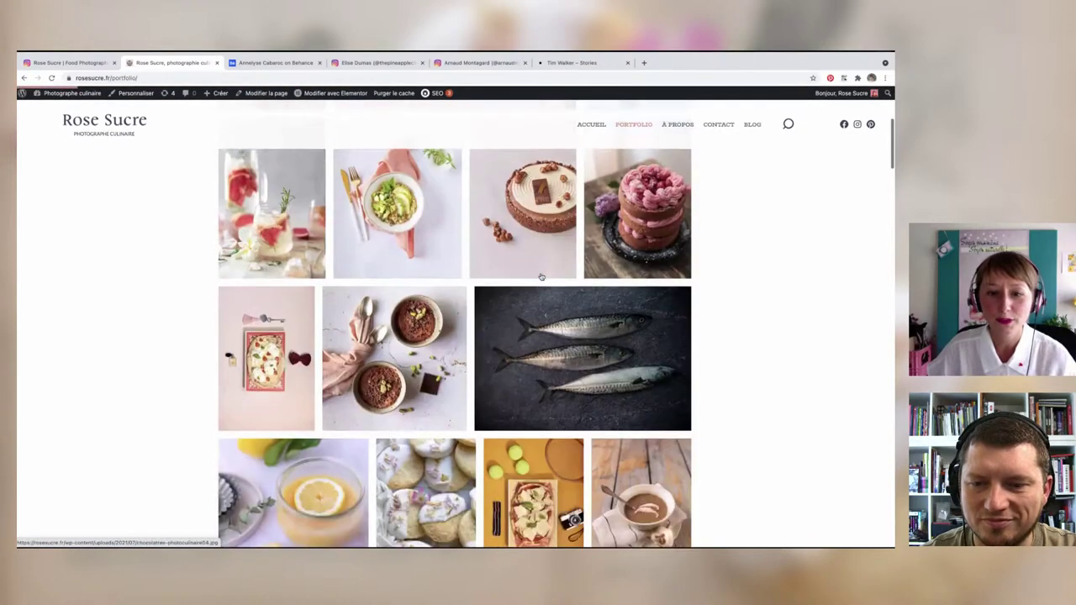
pyautogui.scroll(-3, 542, 276)
pyautogui.scroll(-3, 541, 277)
pyautogui.scroll(-1, 542, 277)
pyautogui.scroll(-3, 541, 276)
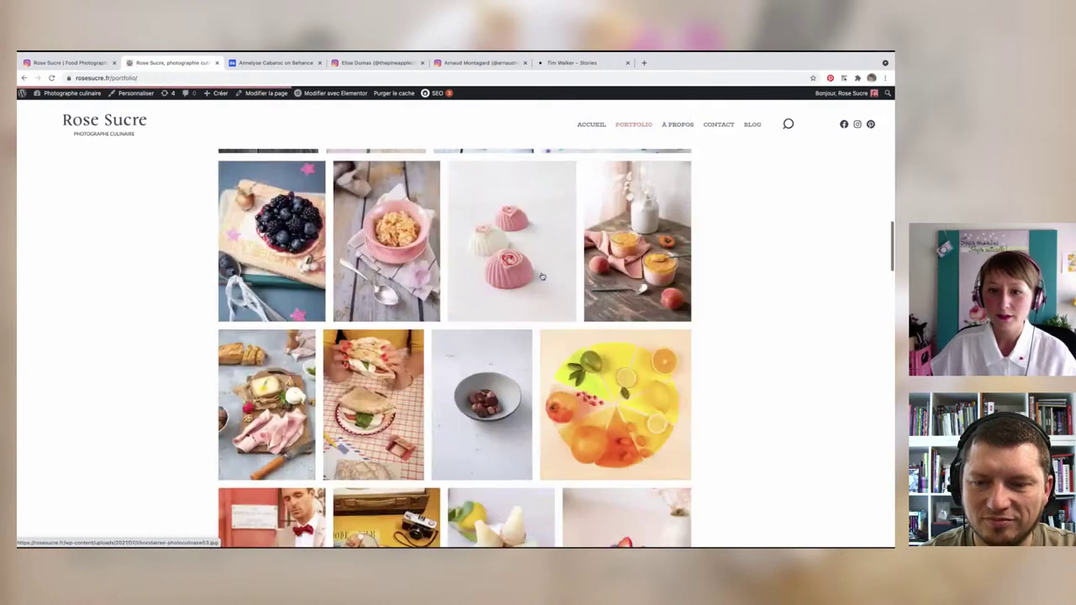
pyautogui.scroll(-3, 545, 277)
pyautogui.scroll(-3, 548, 276)
pyautogui.scroll(-3, 552, 275)
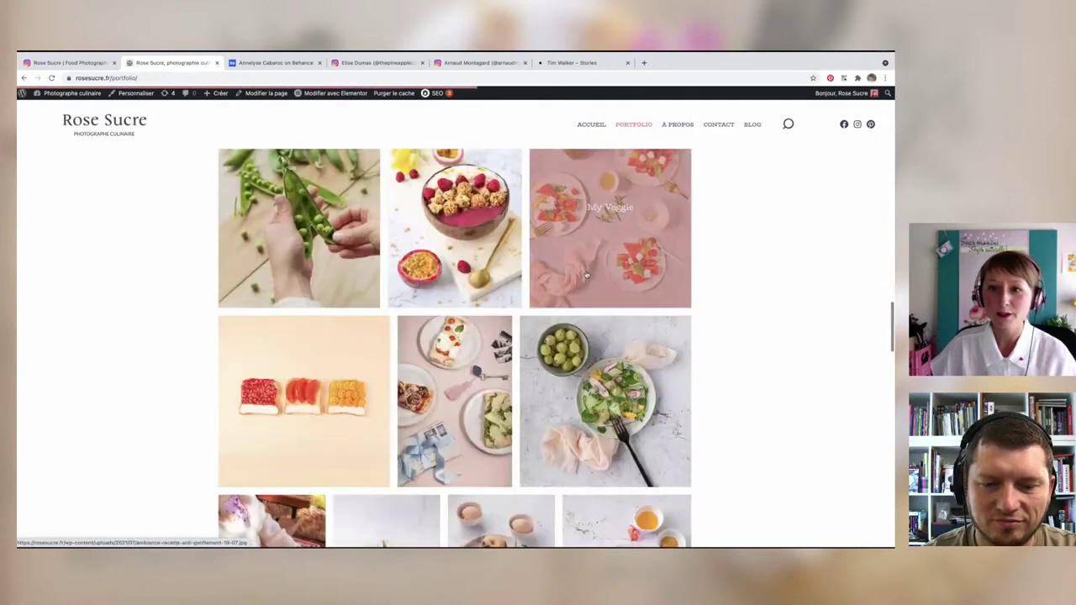
pyautogui.click(585, 274)
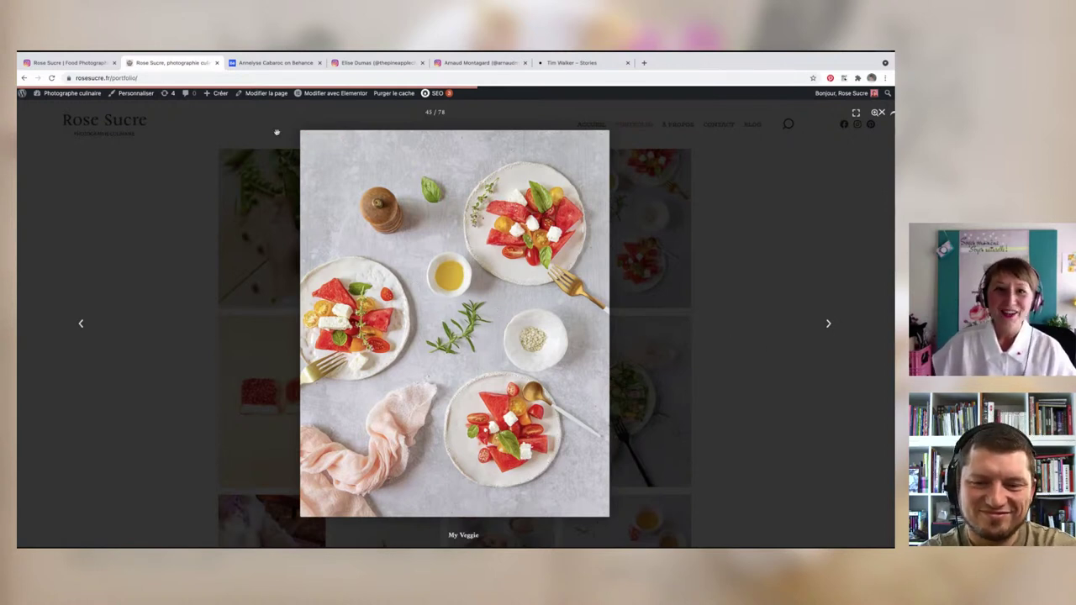
pyautogui.click(179, 158)
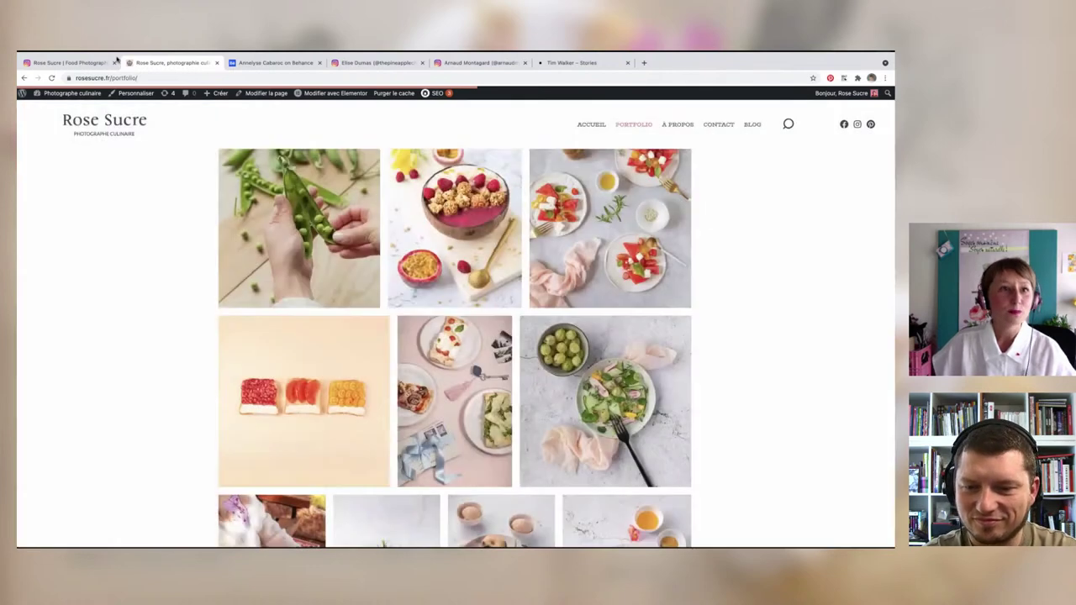
# Step: Return to the Rose Sucre Instagram tab and scroll down its photo grid
pyautogui.click(71, 65)
pyautogui.scroll(-5, 484, 293)
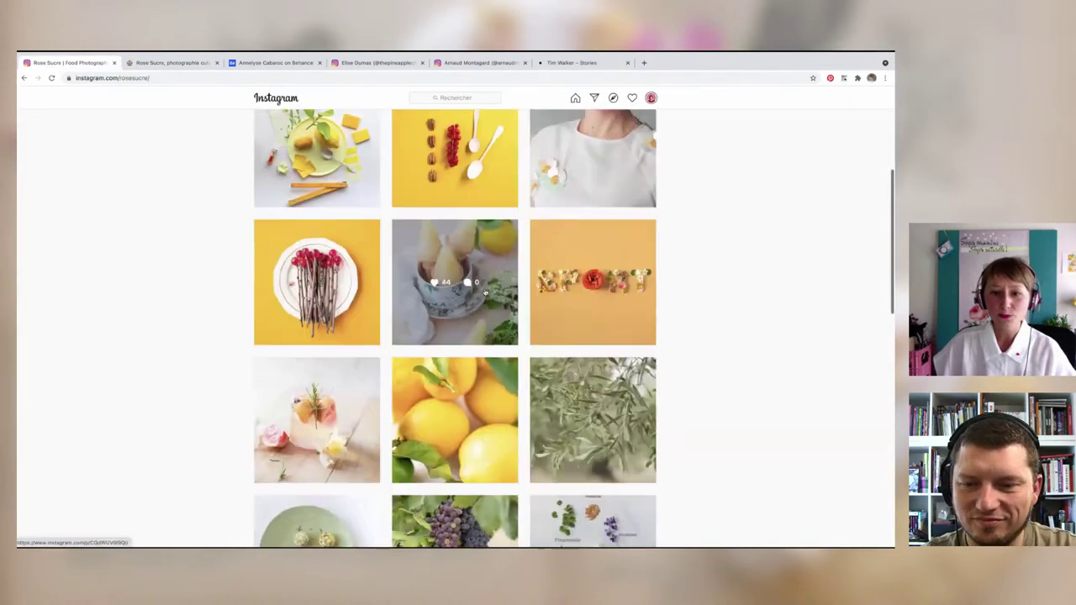
pyautogui.scroll(-3, 484, 293)
pyautogui.scroll(-5, 484, 293)
pyautogui.scroll(-2, 484, 293)
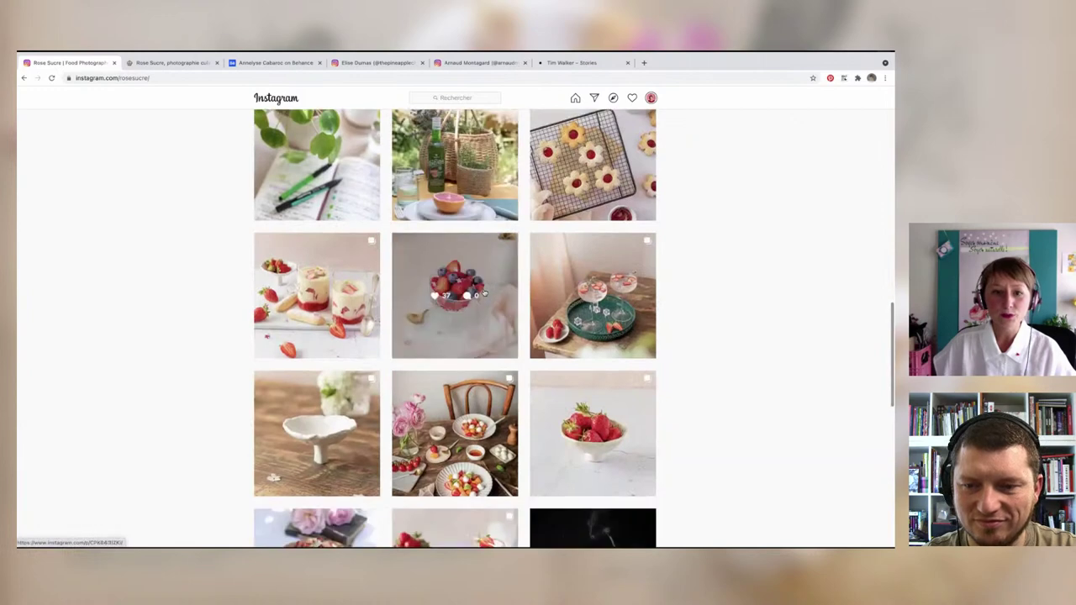
# Step: Page through every photo of the ceramic dish post, then close it back to the grid
pyautogui.click(352, 409)
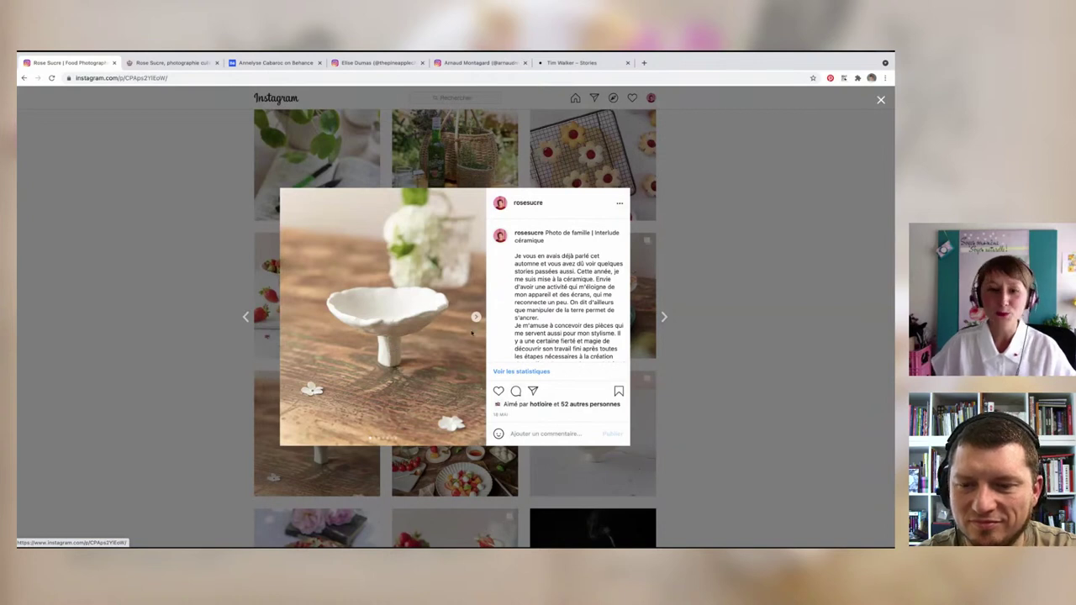
pyautogui.click(475, 317)
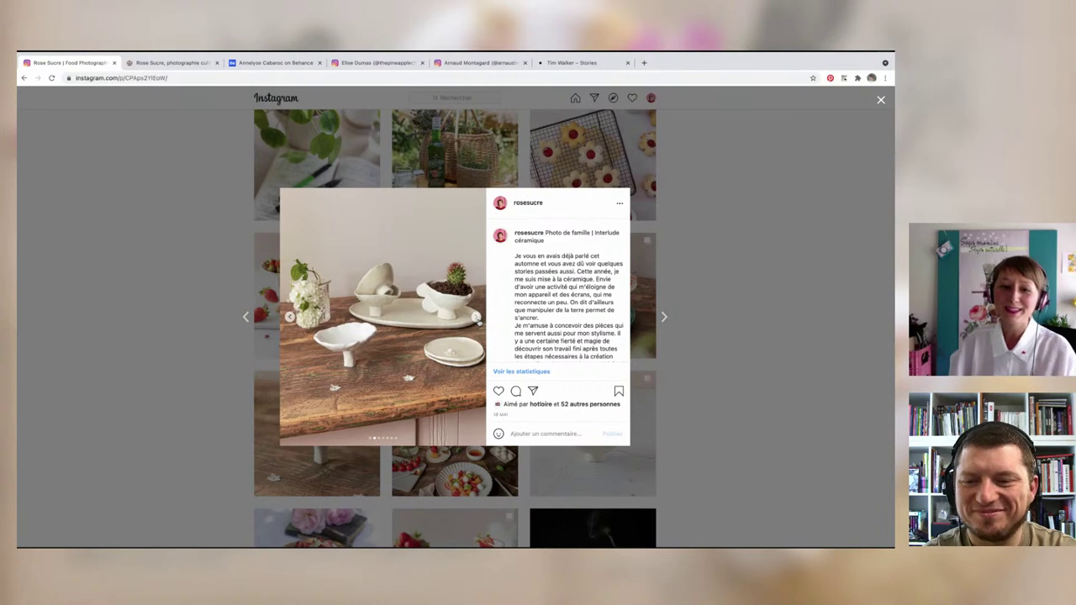
pyautogui.click(475, 318)
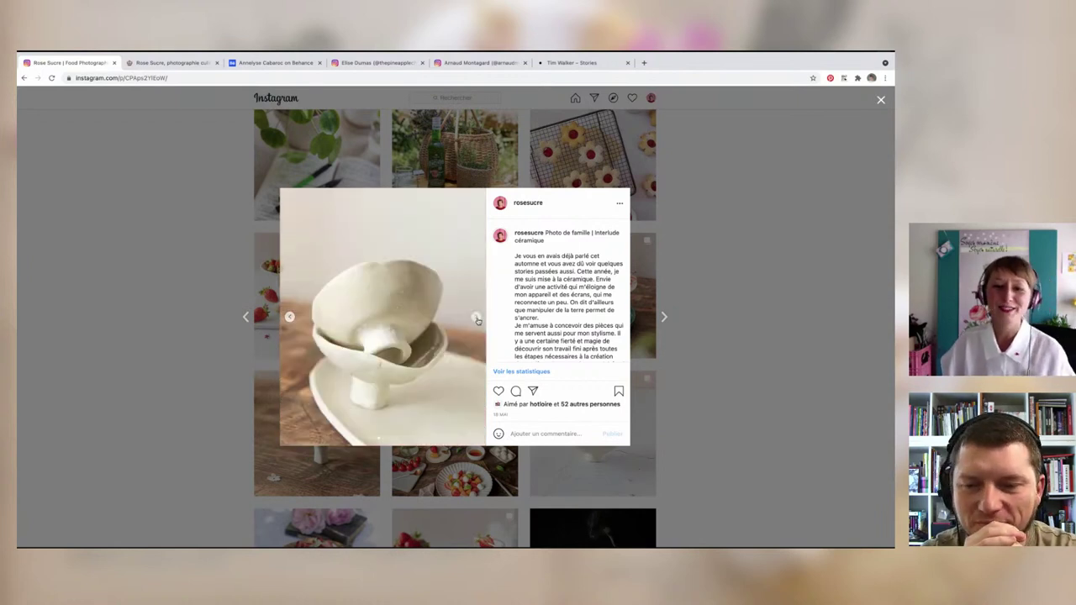
pyautogui.click(475, 318)
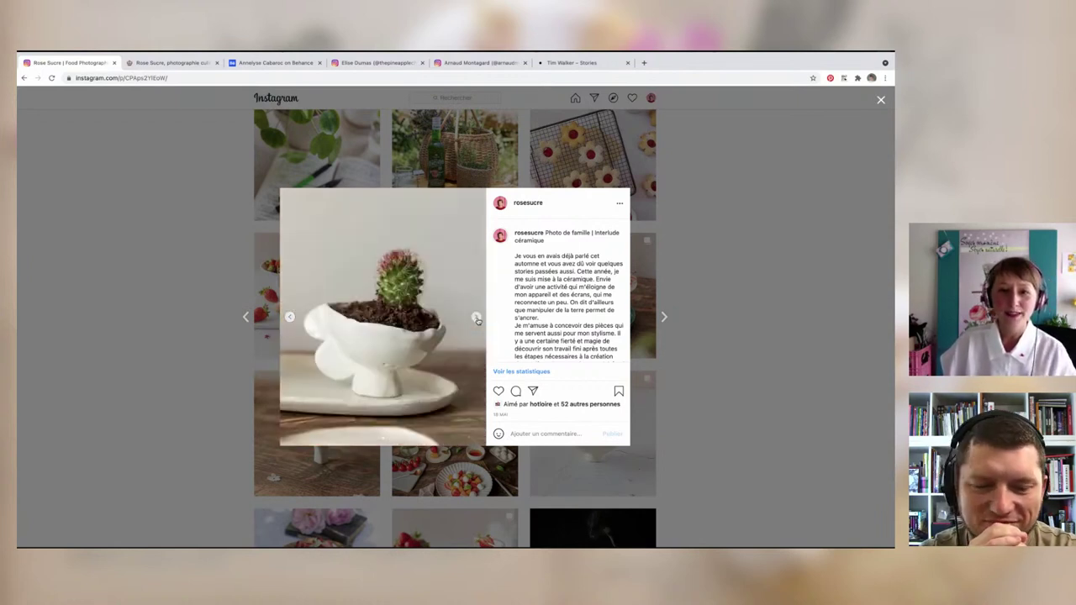
pyautogui.click(476, 318)
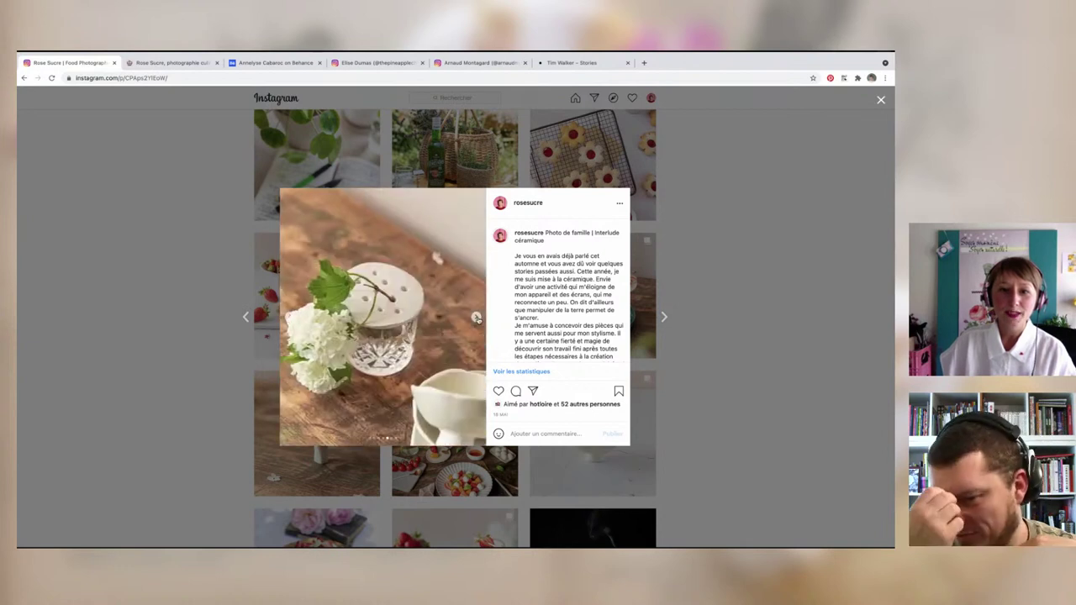
pyautogui.click(476, 318)
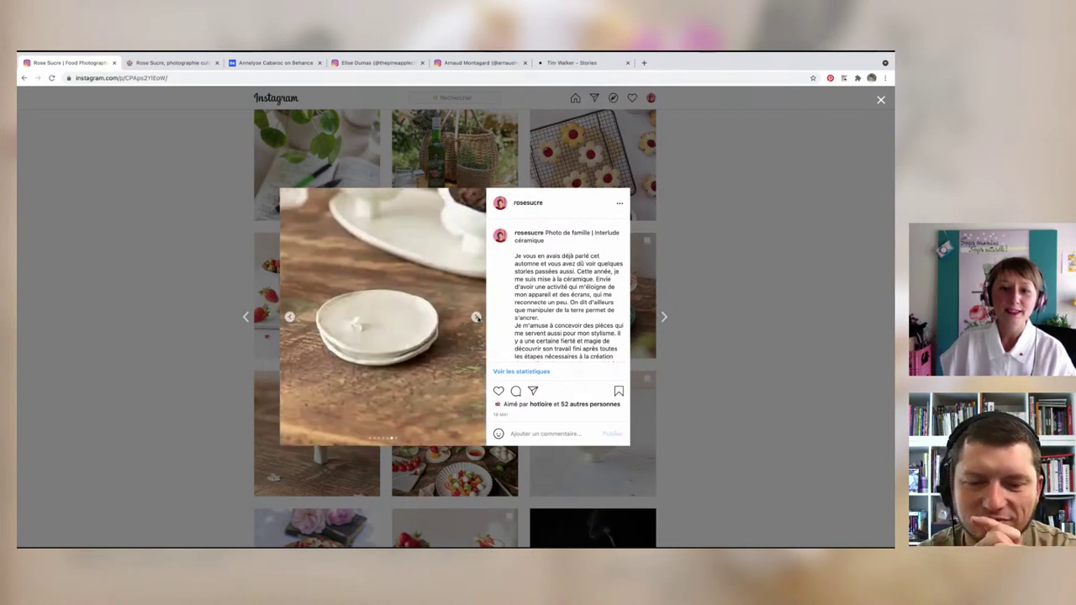
pyautogui.click(476, 318)
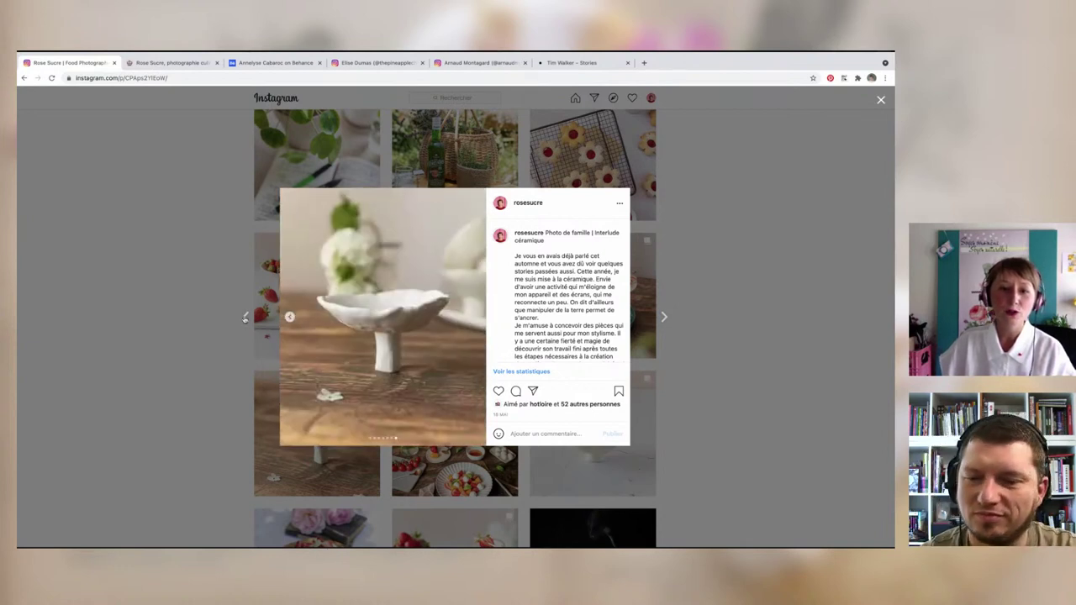
pyautogui.click(245, 317)
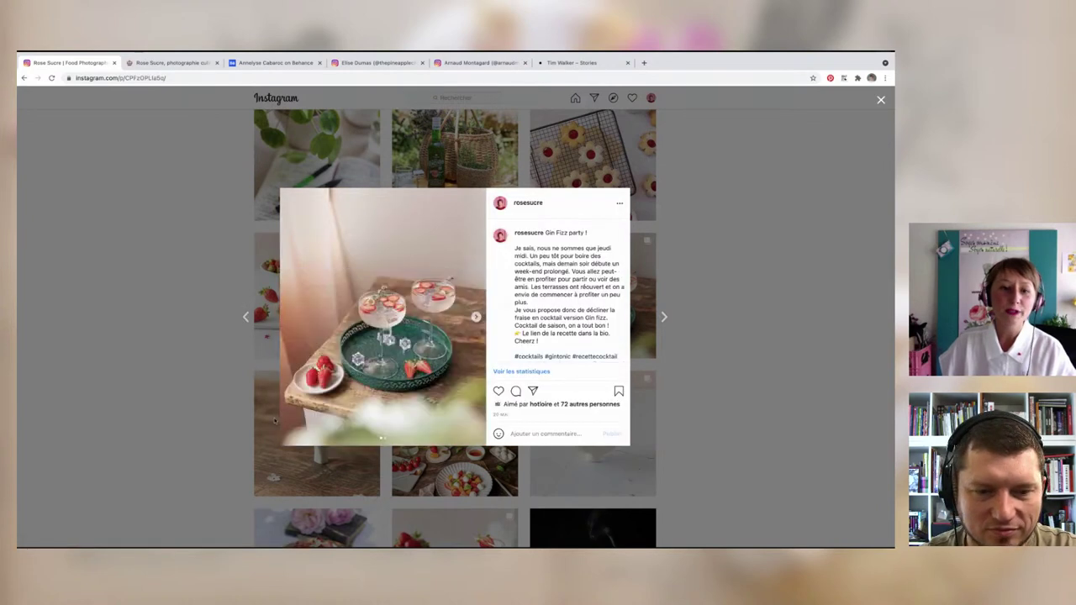
pyautogui.click(271, 420)
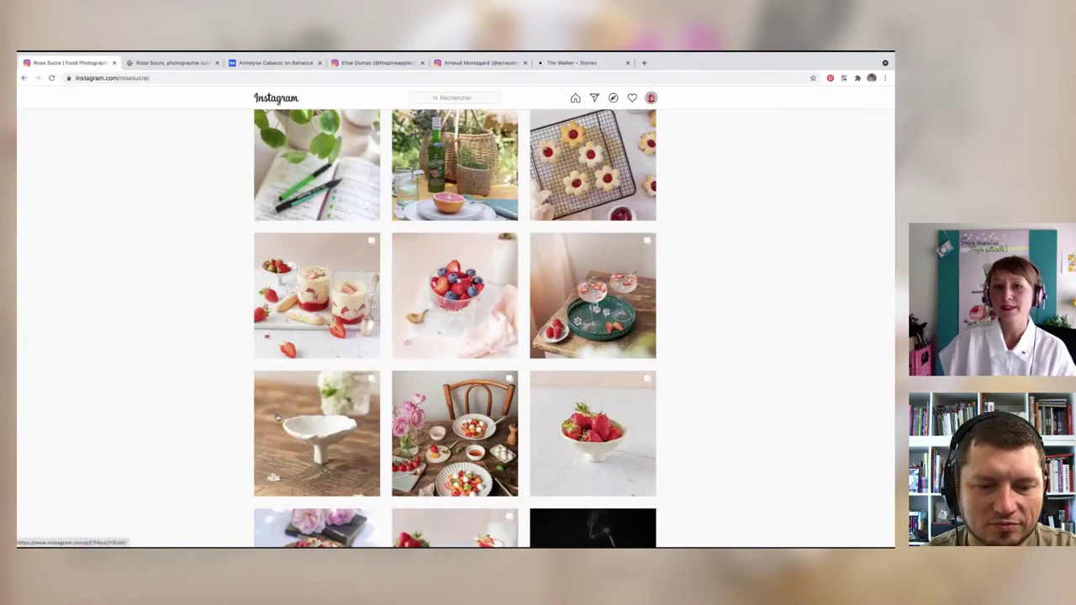
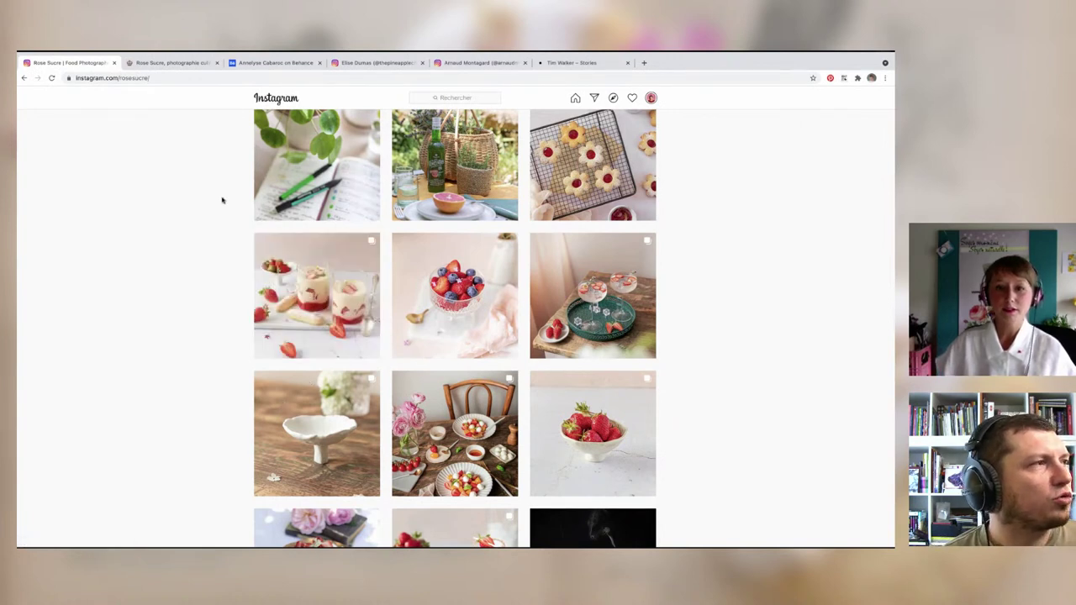
# Step: Scroll far down the Rose Sucre Instagram grid to the yellow Moonrise Kingdom lollipop post
pyautogui.scroll(-1, 223, 200)
pyautogui.scroll(-1, 223, 200)
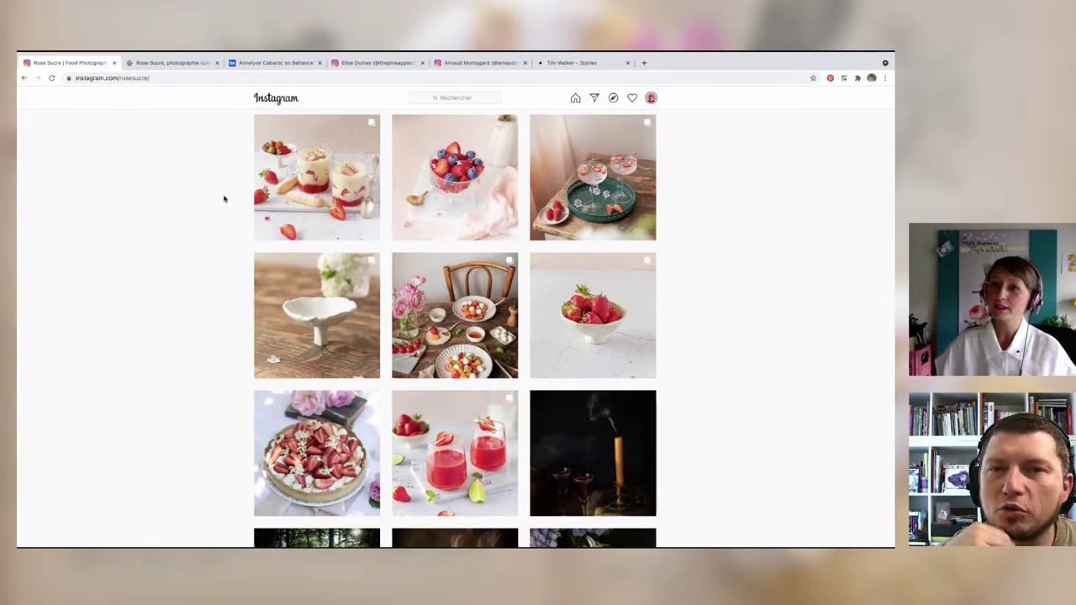
pyautogui.scroll(-1, 224, 200)
pyautogui.scroll(-2, 224, 200)
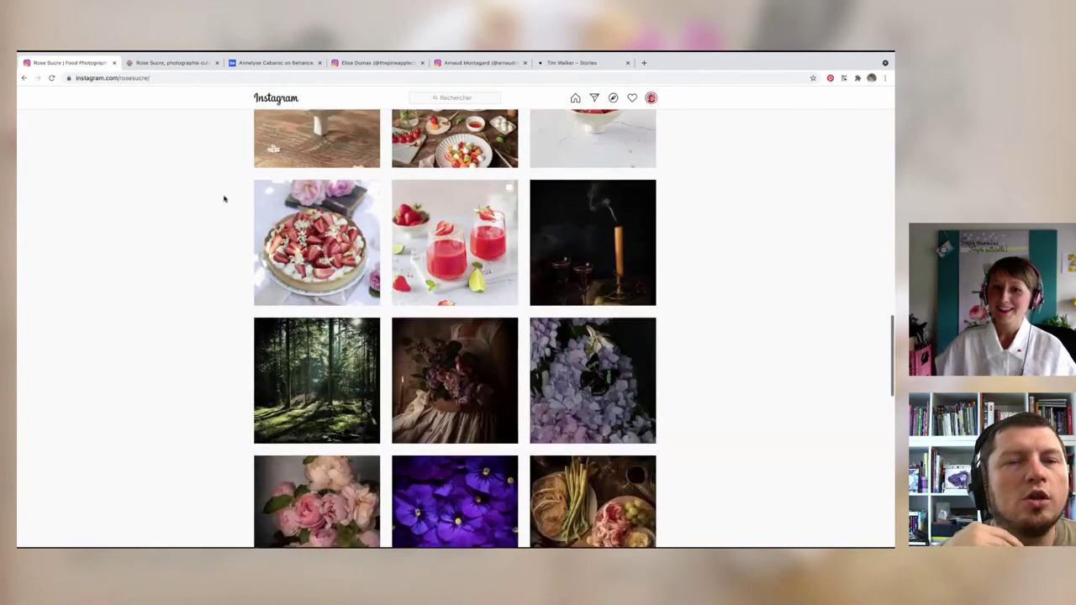
pyautogui.scroll(-3, 224, 199)
pyautogui.scroll(-2, 223, 199)
pyautogui.scroll(-3, 224, 199)
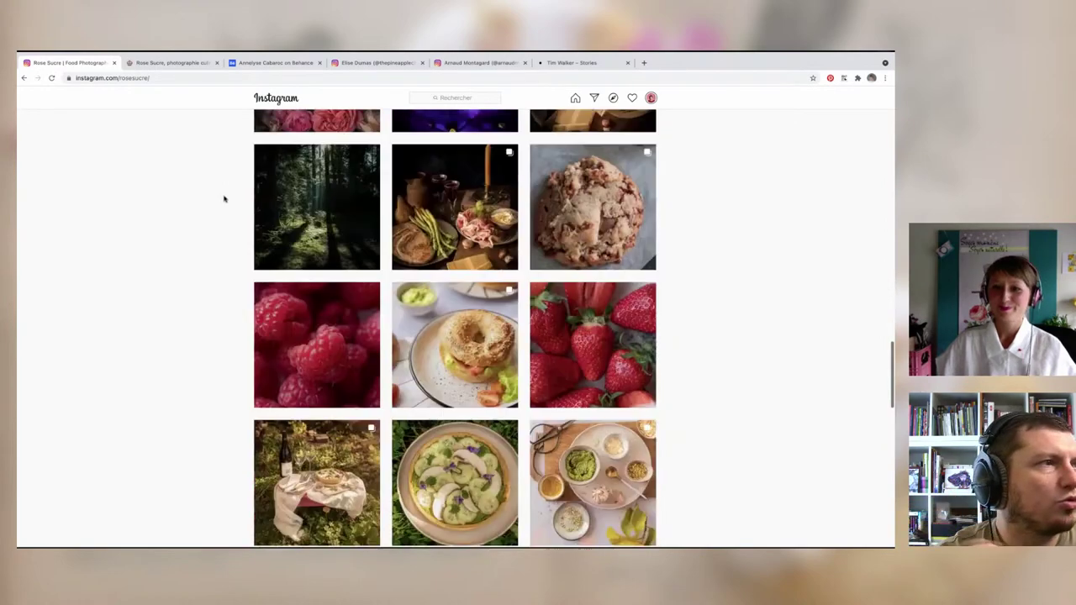
pyautogui.scroll(-1, 224, 199)
pyautogui.scroll(-1, 224, 200)
pyautogui.scroll(-1, 223, 199)
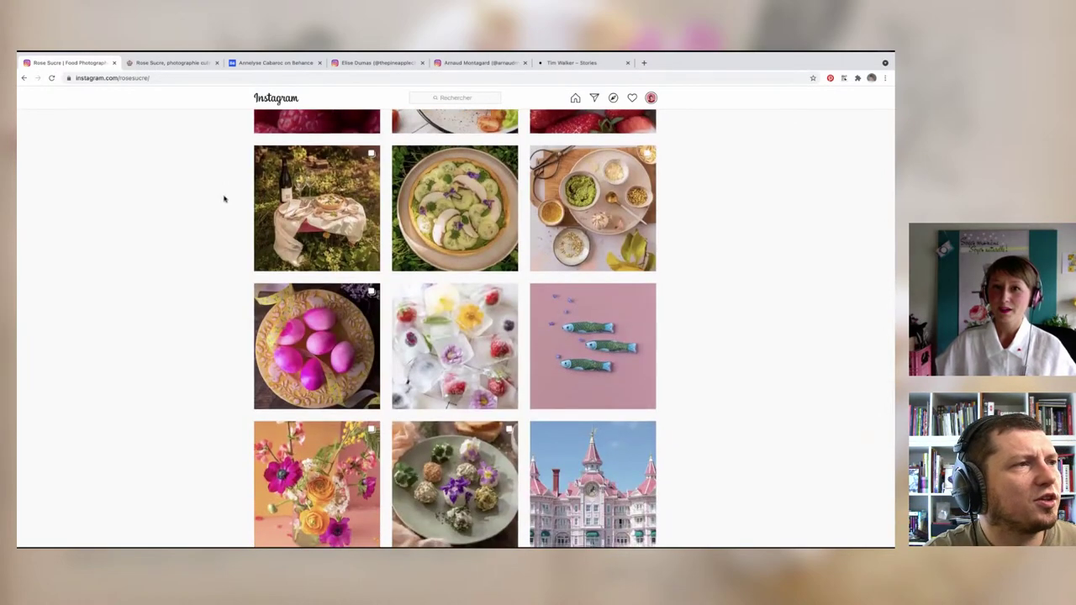
pyautogui.scroll(-2, 224, 199)
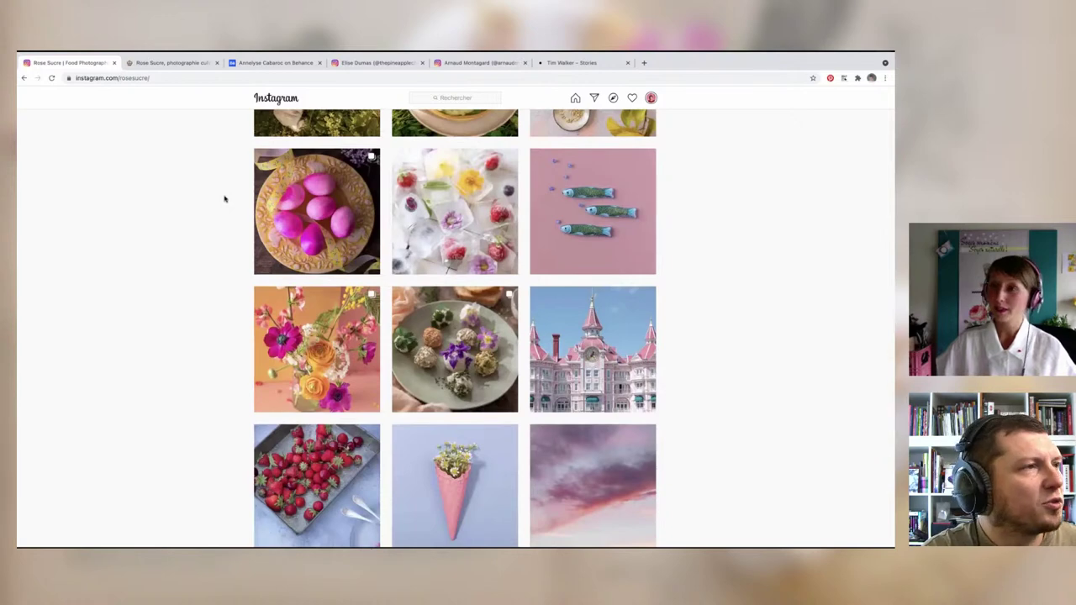
pyautogui.scroll(-2, 223, 200)
pyautogui.scroll(-2, 224, 199)
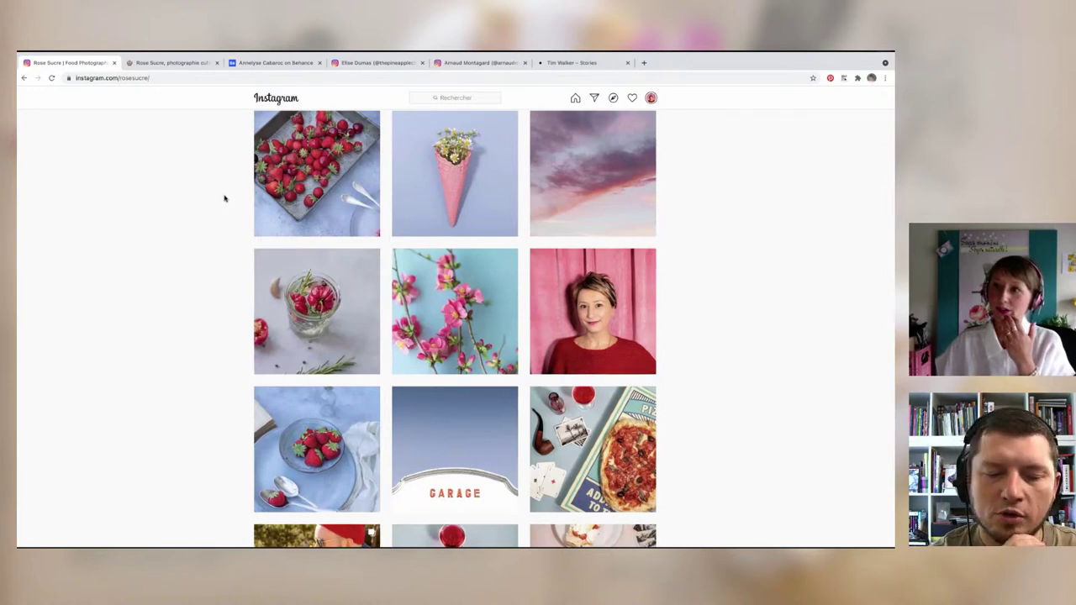
pyautogui.scroll(-1, 225, 198)
pyautogui.scroll(-2, 225, 198)
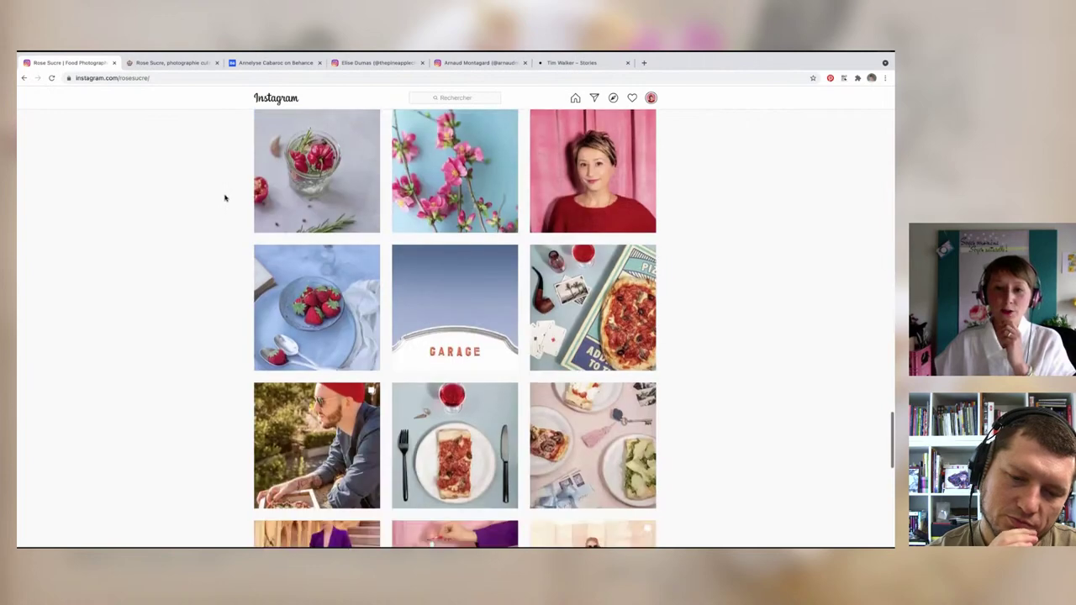
pyautogui.scroll(-1, 224, 198)
pyautogui.scroll(-1, 224, 199)
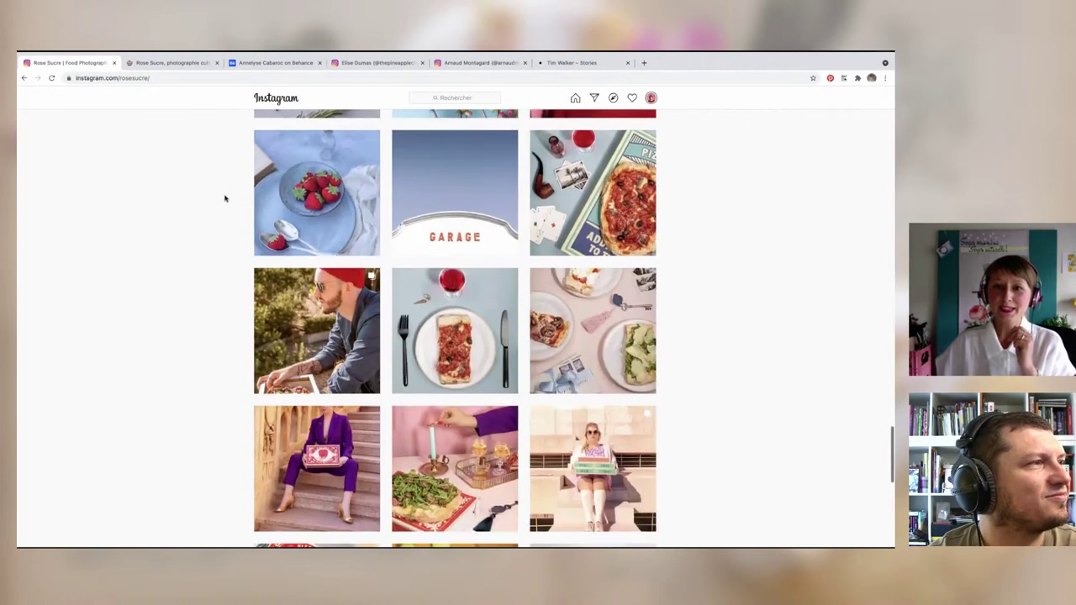
pyautogui.scroll(-1, 224, 198)
pyautogui.scroll(-2, 223, 197)
pyautogui.scroll(-4, 222, 197)
pyautogui.scroll(-1, 221, 197)
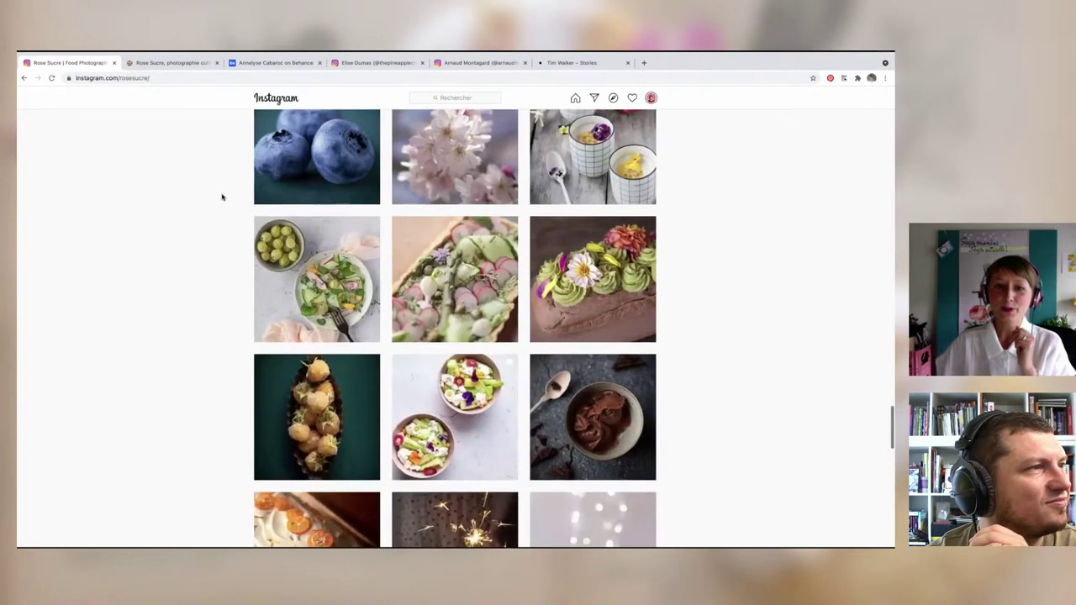
pyautogui.scroll(-1, 222, 197)
pyautogui.scroll(-2, 222, 196)
pyautogui.scroll(-4, 222, 197)
pyautogui.scroll(-2, 223, 197)
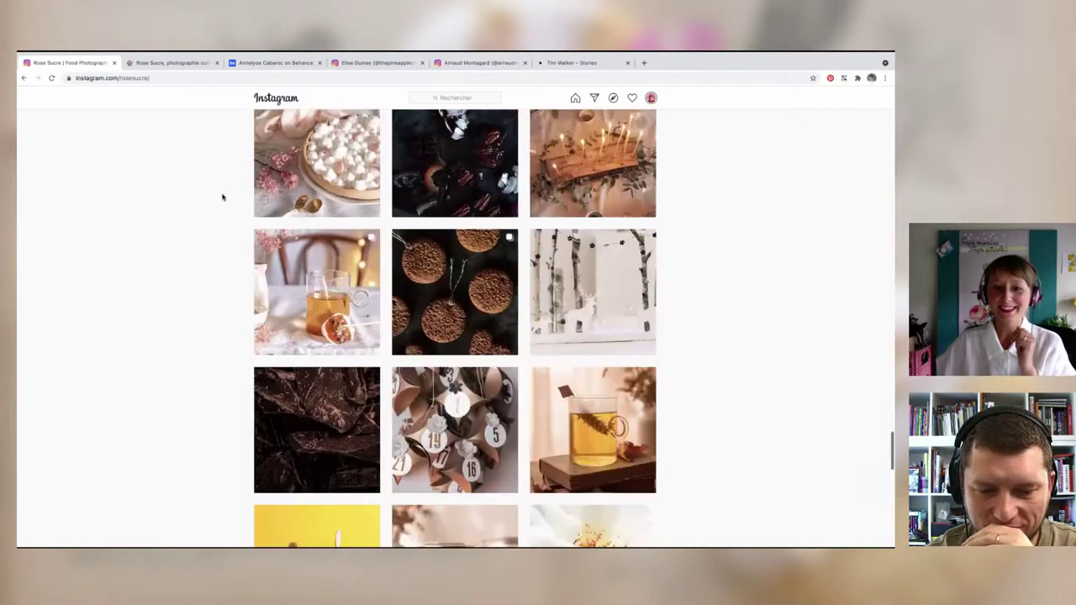
pyautogui.scroll(-2, 223, 197)
pyautogui.scroll(-4, 222, 196)
pyautogui.scroll(-2, 223, 197)
pyautogui.scroll(-2, 223, 197)
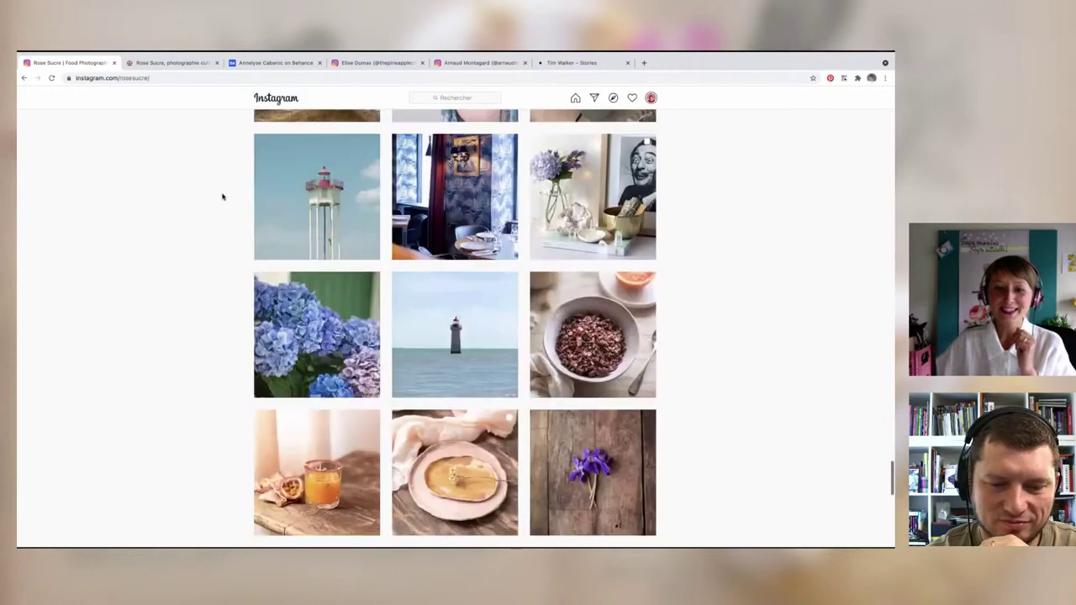
pyautogui.scroll(-4, 223, 197)
pyautogui.scroll(-2, 222, 197)
pyautogui.scroll(-1, 222, 196)
pyautogui.scroll(-2, 222, 196)
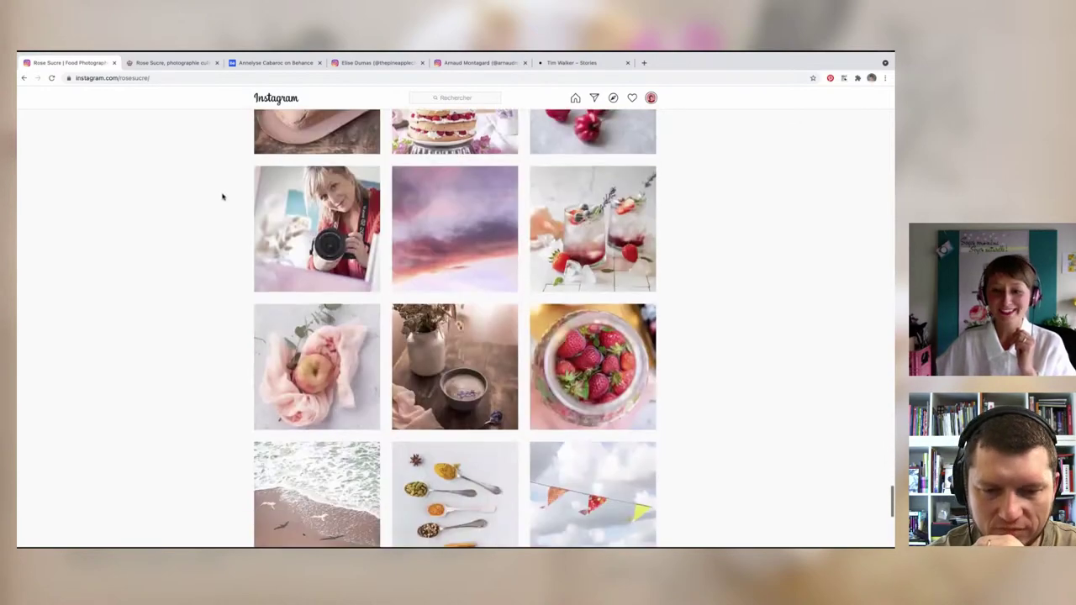
pyautogui.scroll(-3, 222, 197)
pyautogui.scroll(-3, 222, 196)
pyautogui.scroll(-1, 222, 196)
pyautogui.scroll(-4, 221, 196)
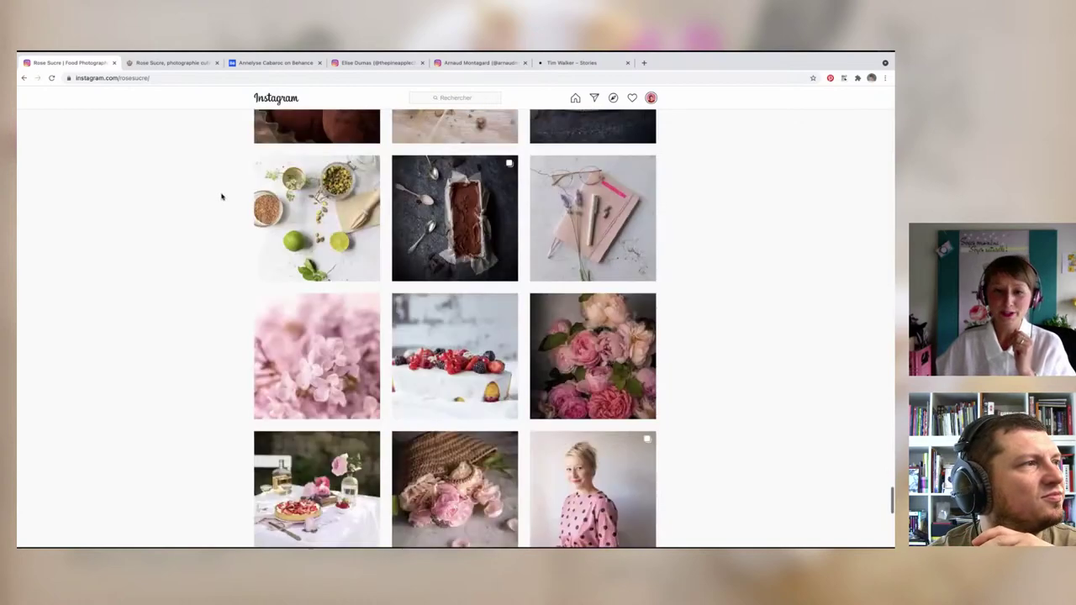
pyautogui.scroll(-3, 222, 197)
pyautogui.scroll(-3, 222, 197)
pyautogui.scroll(-1, 243, 200)
pyautogui.scroll(-1, 243, 199)
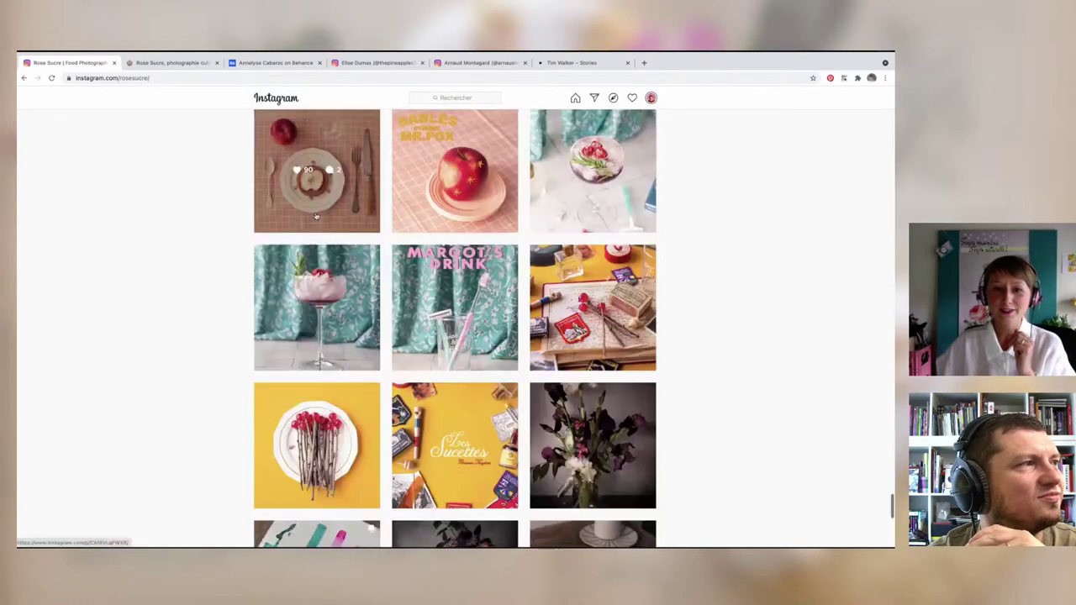
pyautogui.scroll(-2, 322, 268)
pyautogui.click(322, 269)
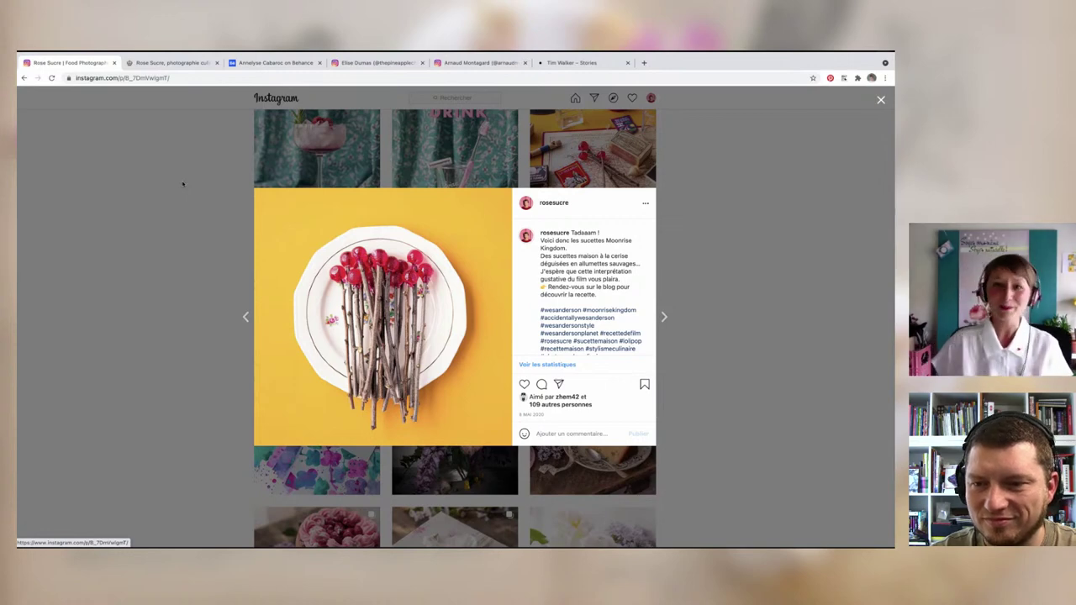
pyautogui.click(164, 217)
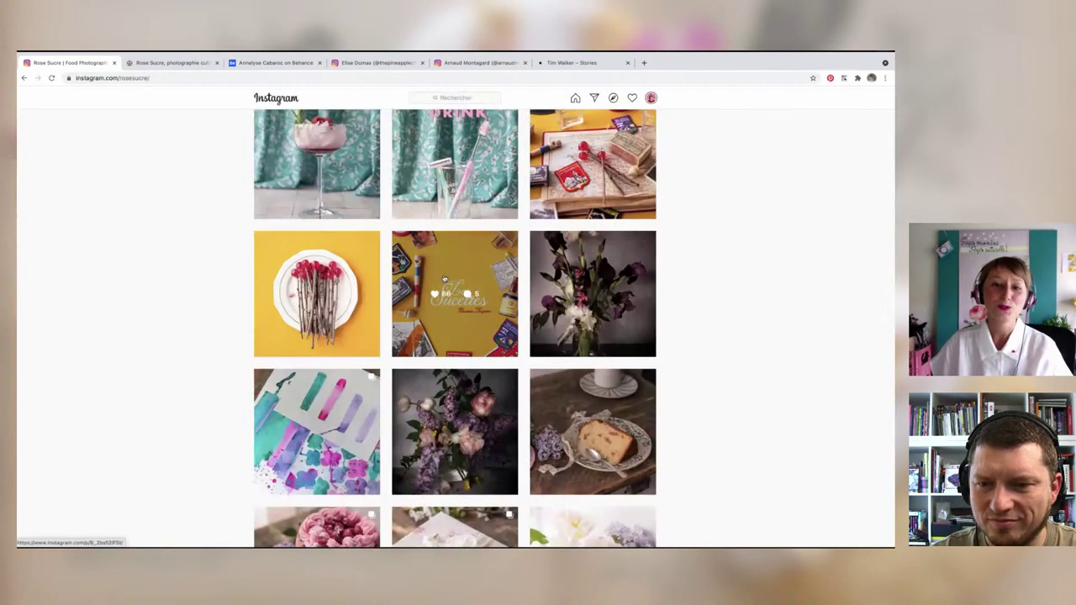
pyautogui.click(465, 279)
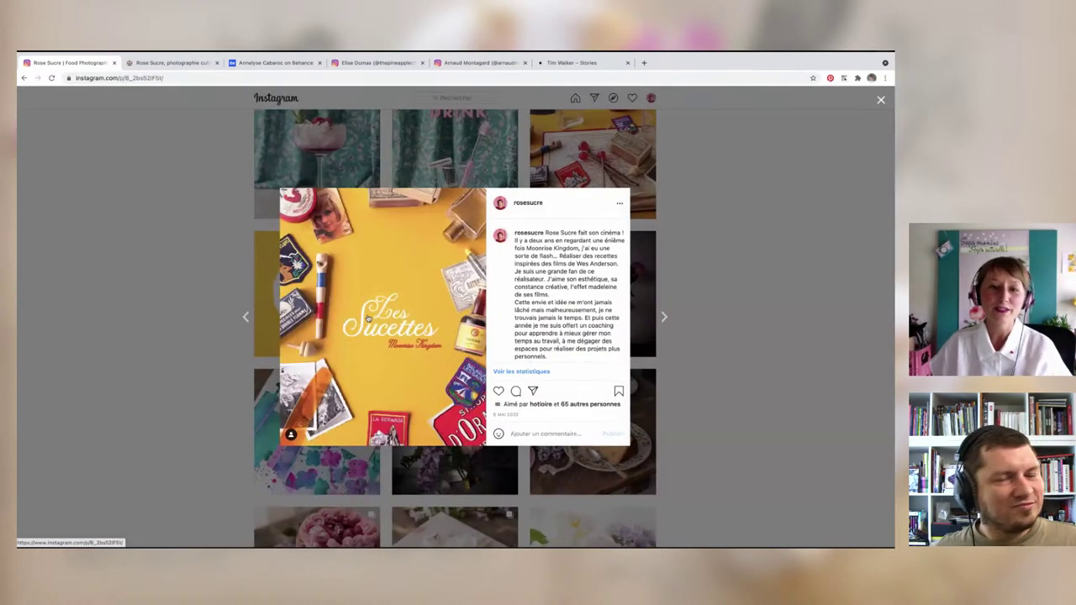
pyautogui.click(266, 274)
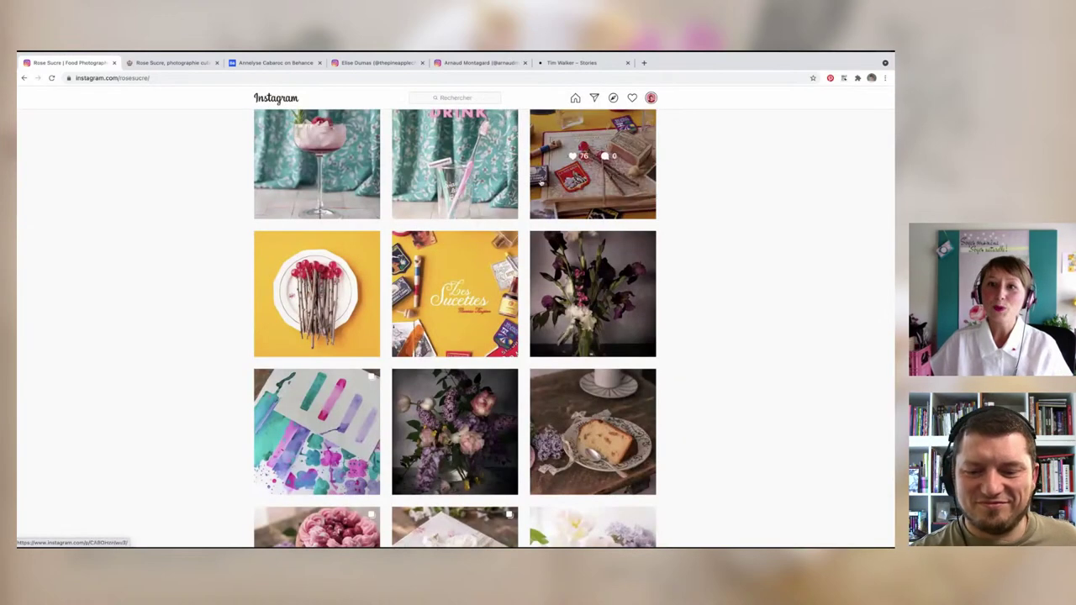
pyautogui.click(592, 164)
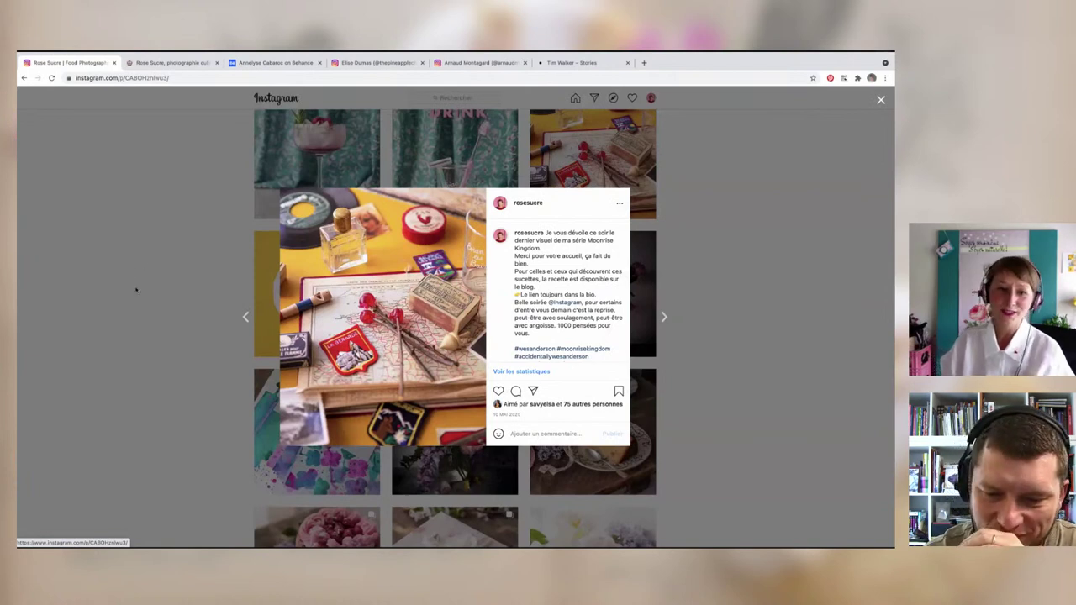
pyautogui.click(264, 273)
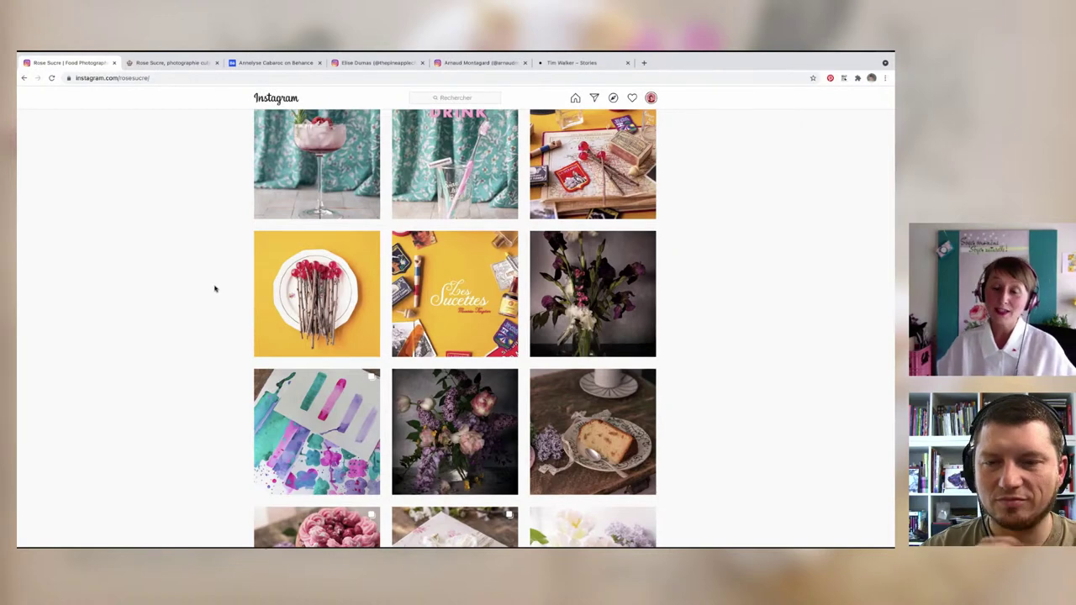
pyautogui.scroll(3, 202, 202)
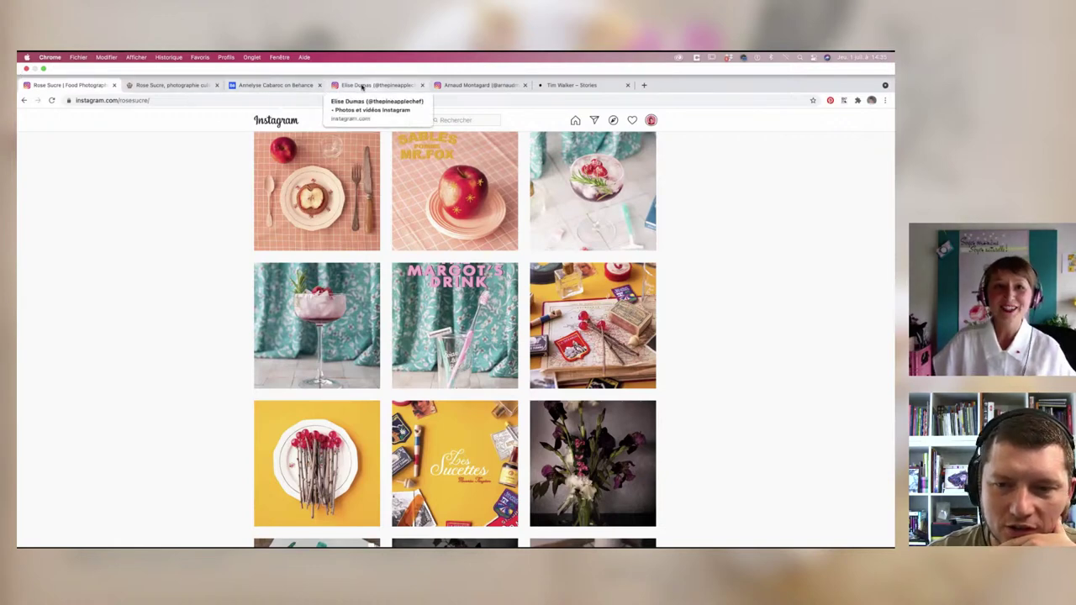
# Step: Open the Pizz'Aria post from the Rose Sucre website's blog page
pyautogui.click(174, 85)
pyautogui.click(753, 125)
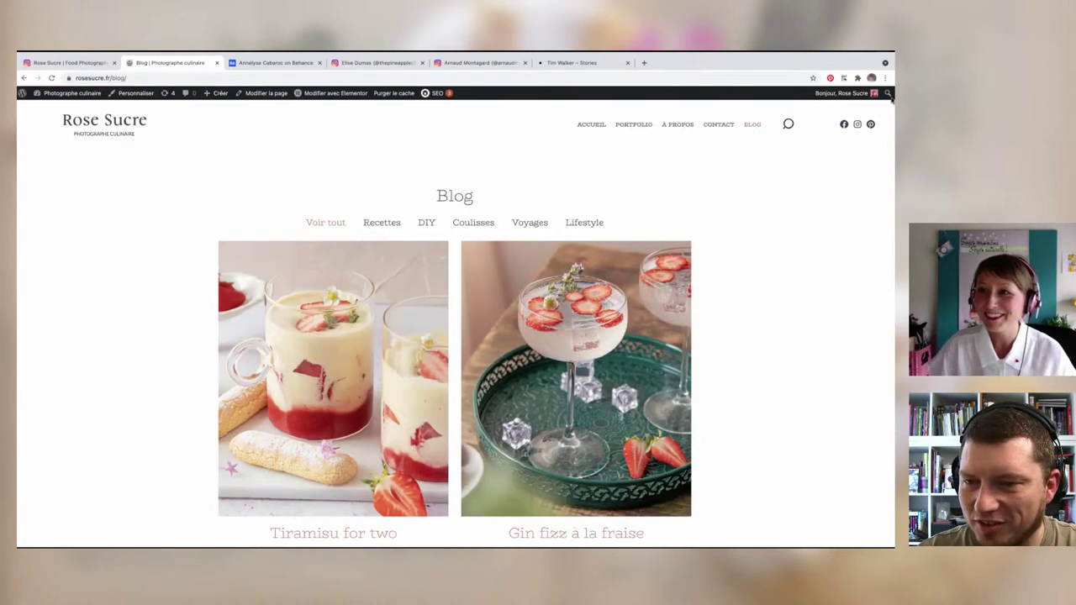
pyautogui.scroll(-3, 477, 238)
pyautogui.scroll(-2, 478, 238)
pyautogui.scroll(-3, 478, 237)
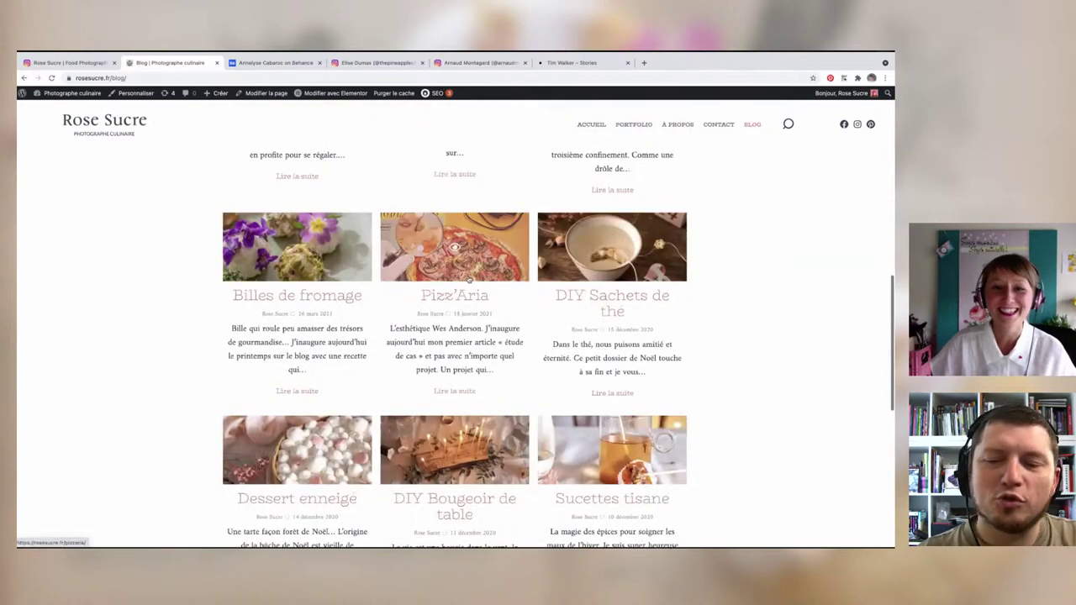
pyautogui.click(468, 265)
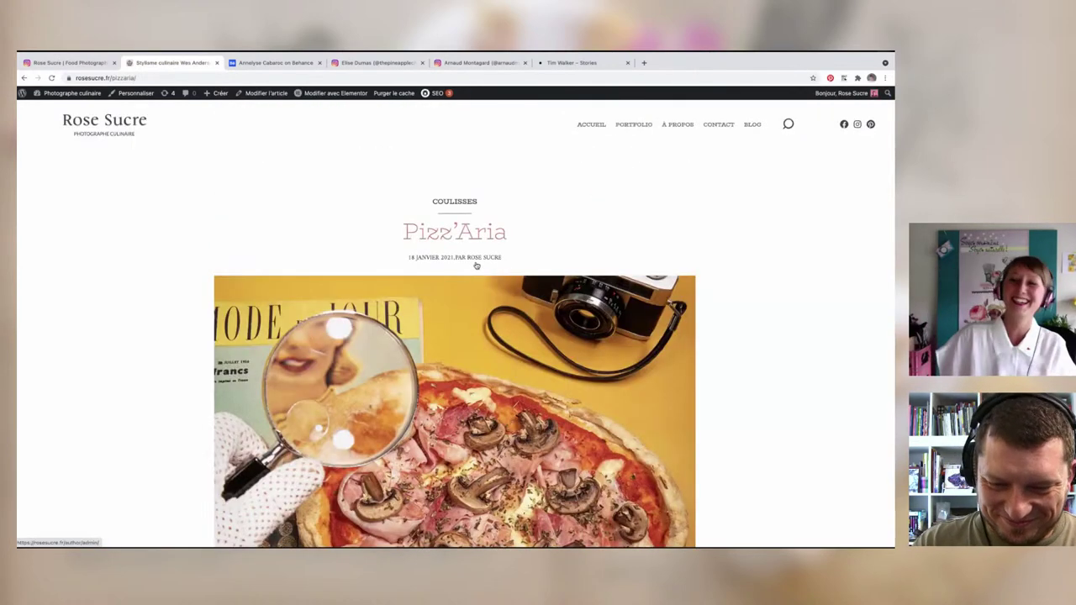
# Step: Scroll through the Wes Anderson pizzeria article's photos, revisiting earlier images
pyautogui.scroll(-1, 475, 265)
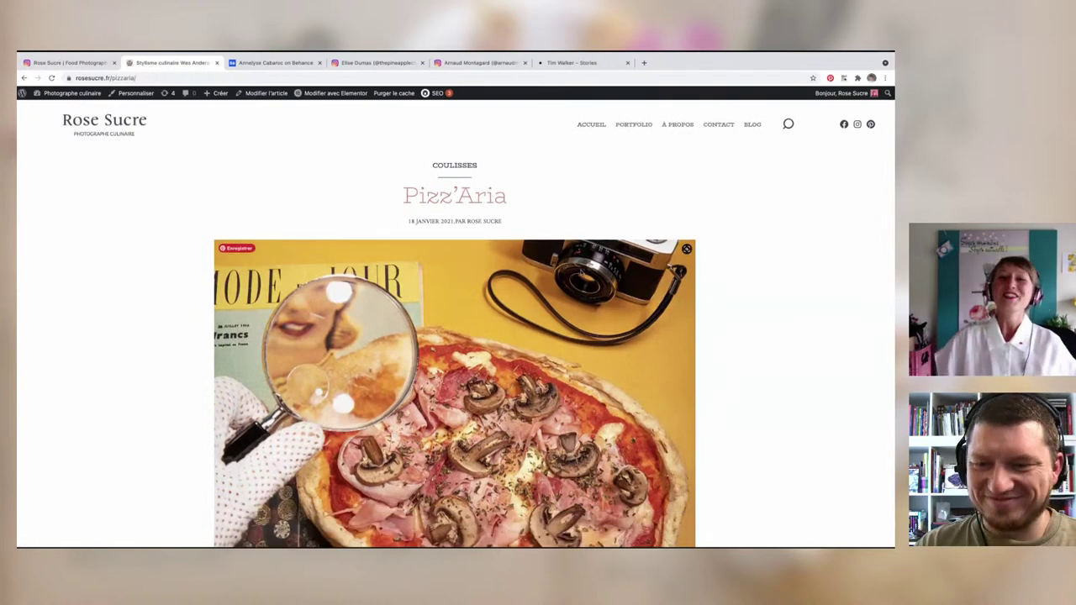
pyautogui.scroll(-2, 580, 273)
pyautogui.scroll(-3, 577, 271)
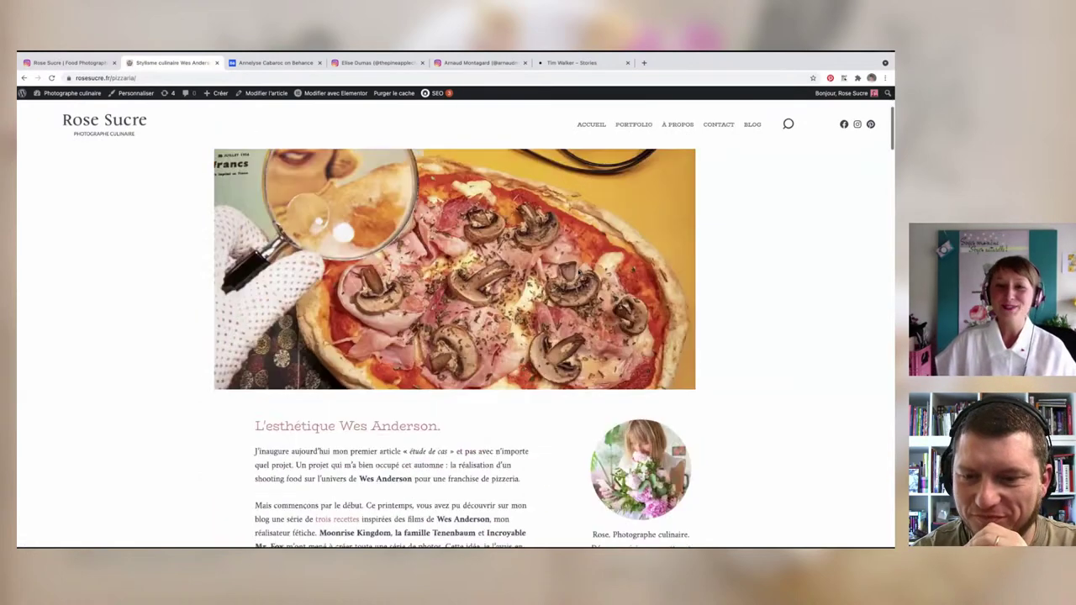
pyautogui.scroll(-1, 578, 271)
pyautogui.scroll(-3, 577, 272)
pyautogui.scroll(-3, 578, 272)
pyautogui.scroll(-2, 577, 272)
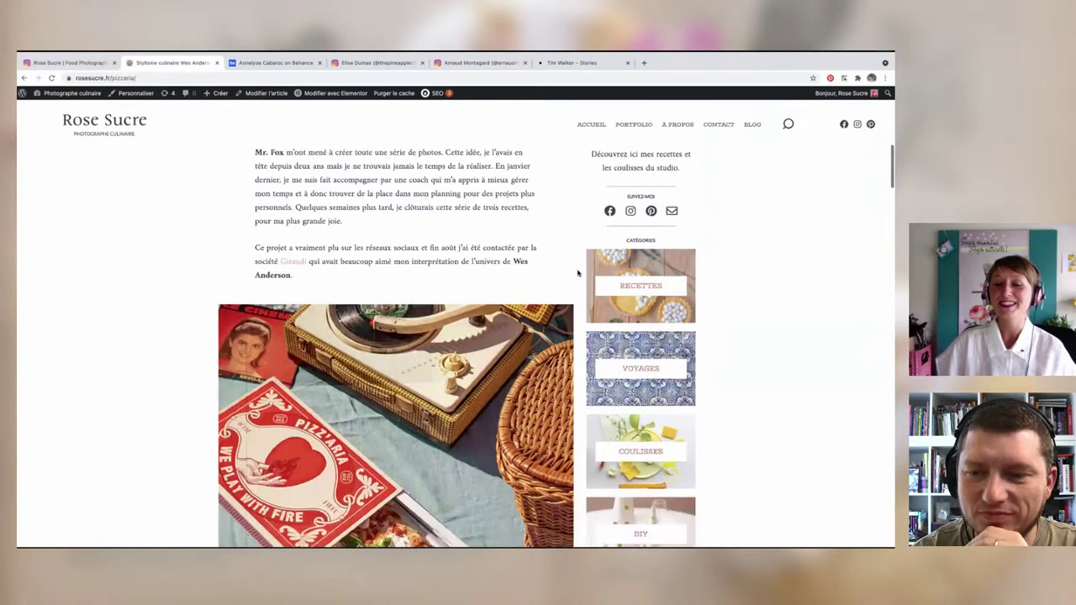
pyautogui.scroll(-3, 577, 273)
pyautogui.scroll(-3, 578, 272)
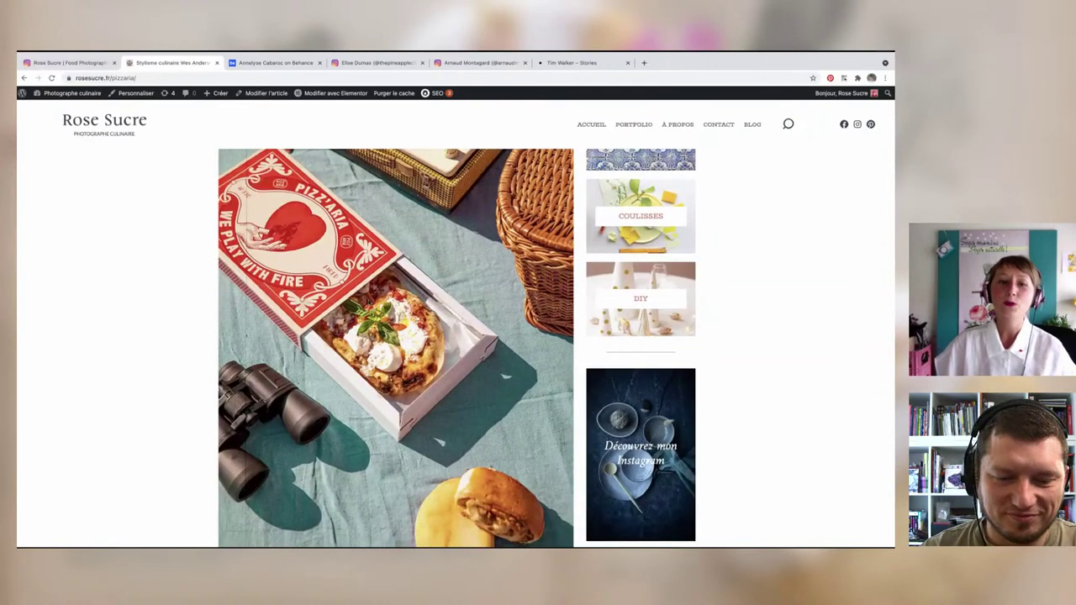
pyautogui.scroll(1, 577, 273)
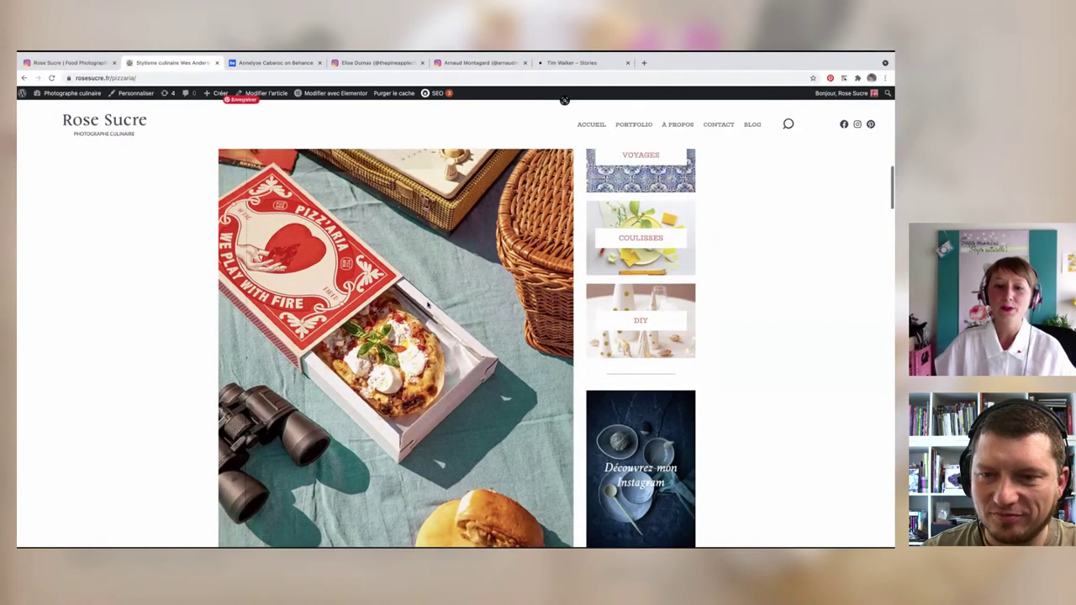
pyautogui.scroll(1, 578, 272)
pyautogui.scroll(2, 577, 273)
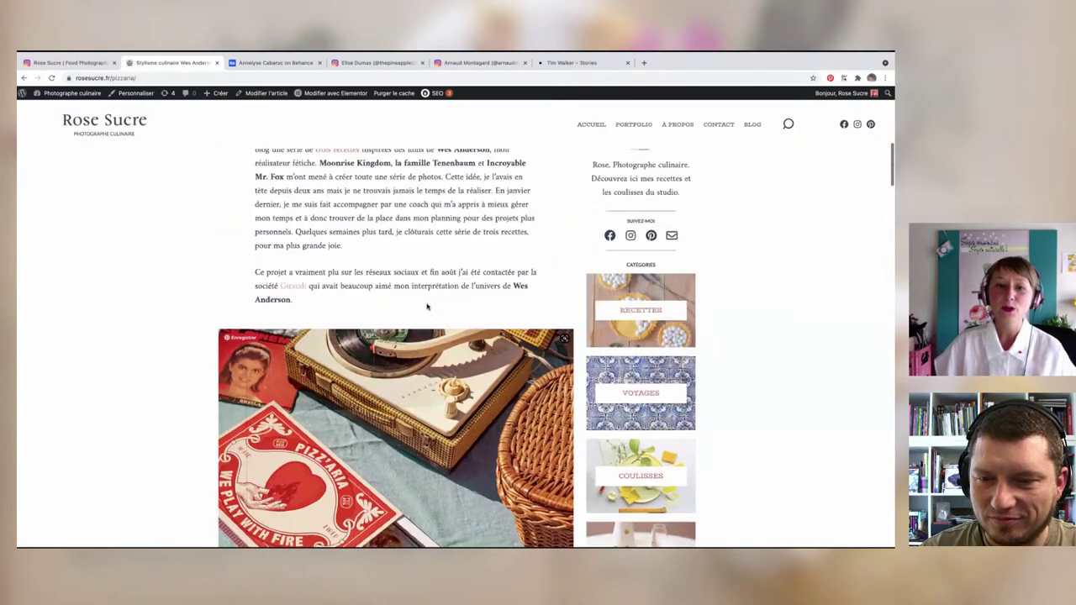
pyautogui.scroll(-2, 578, 272)
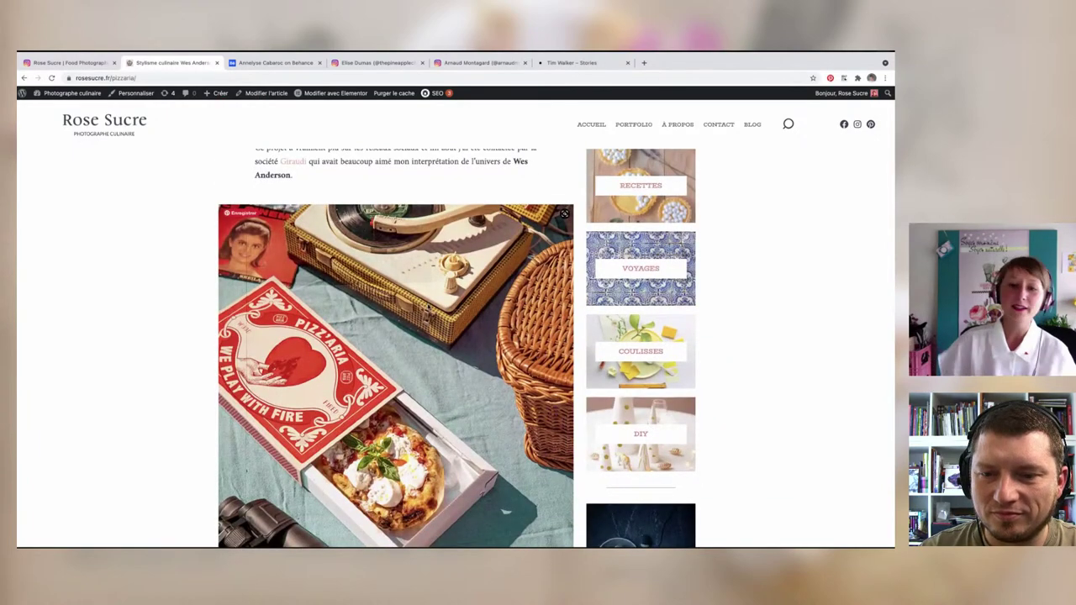
pyautogui.scroll(-2, 413, 352)
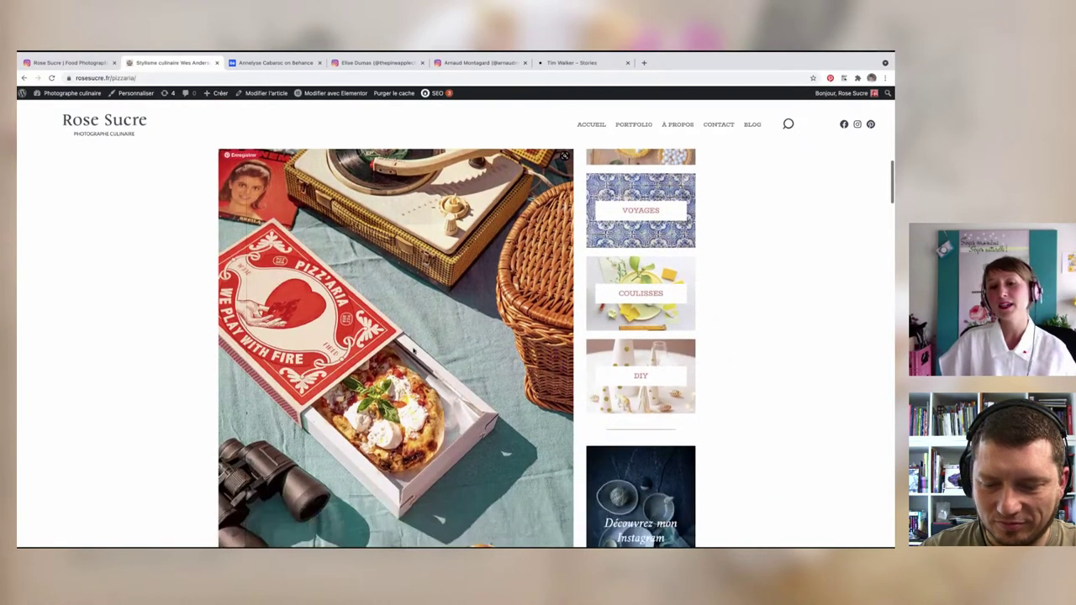
pyautogui.scroll(-1, 414, 351)
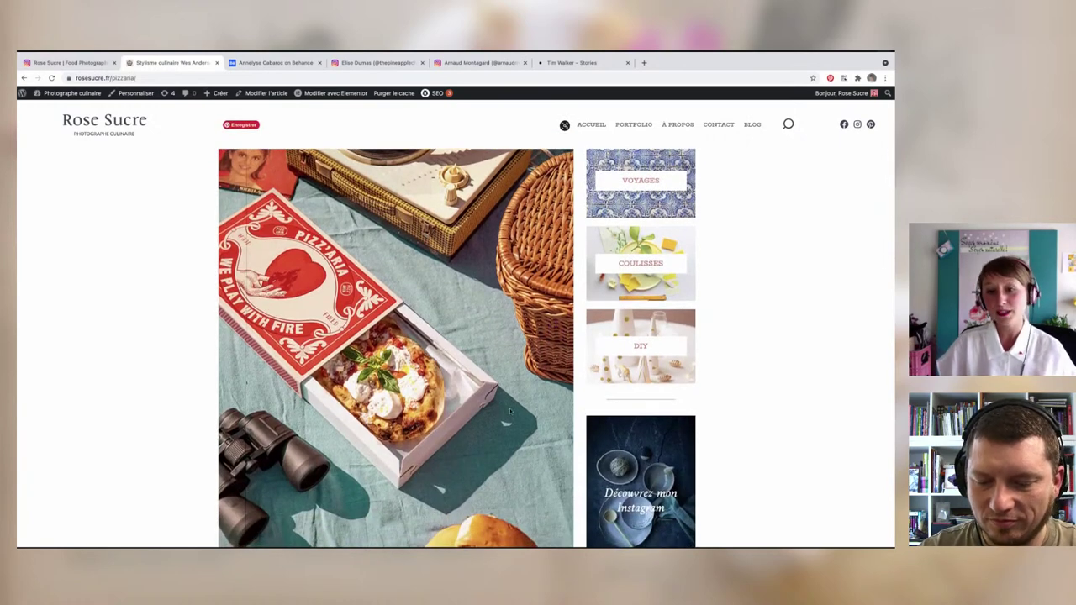
pyautogui.scroll(-1, 397, 407)
pyautogui.scroll(-4, 396, 407)
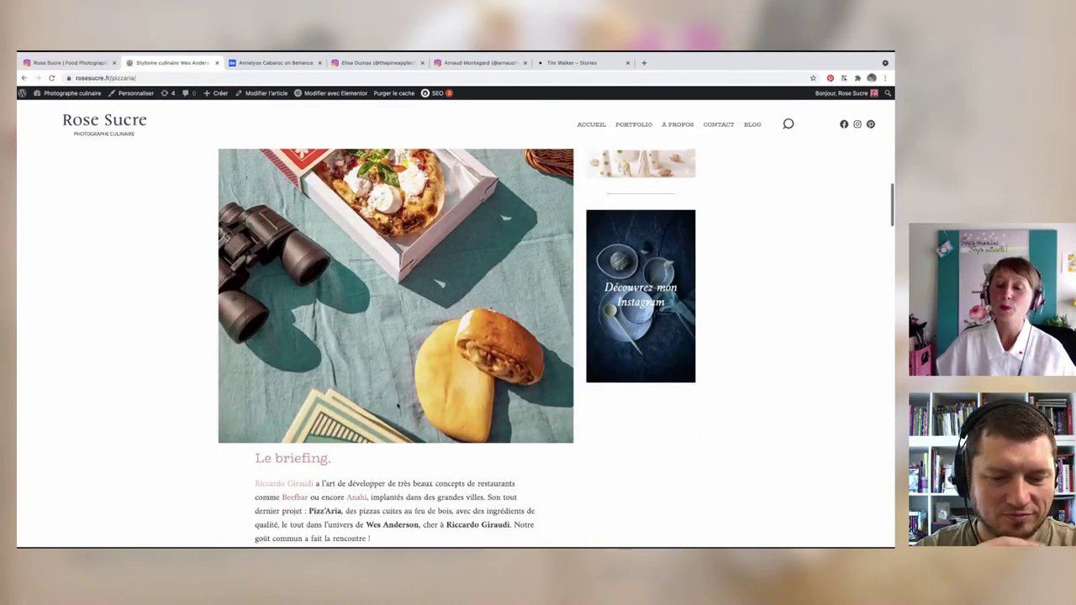
pyautogui.scroll(1, 396, 407)
pyautogui.scroll(3, 396, 407)
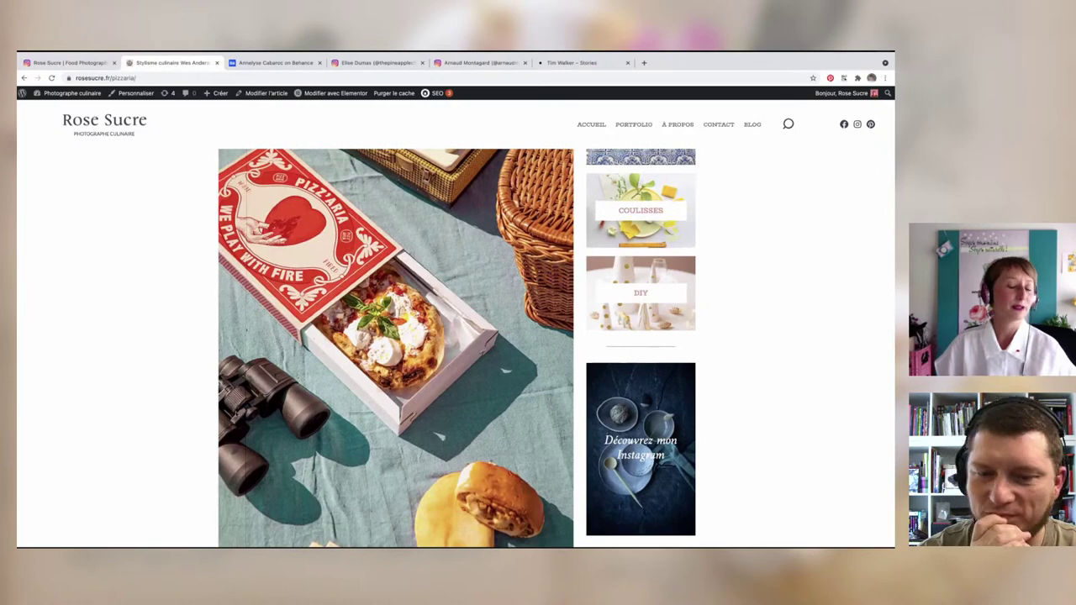
pyautogui.scroll(2, 460, 386)
pyautogui.scroll(2, 461, 386)
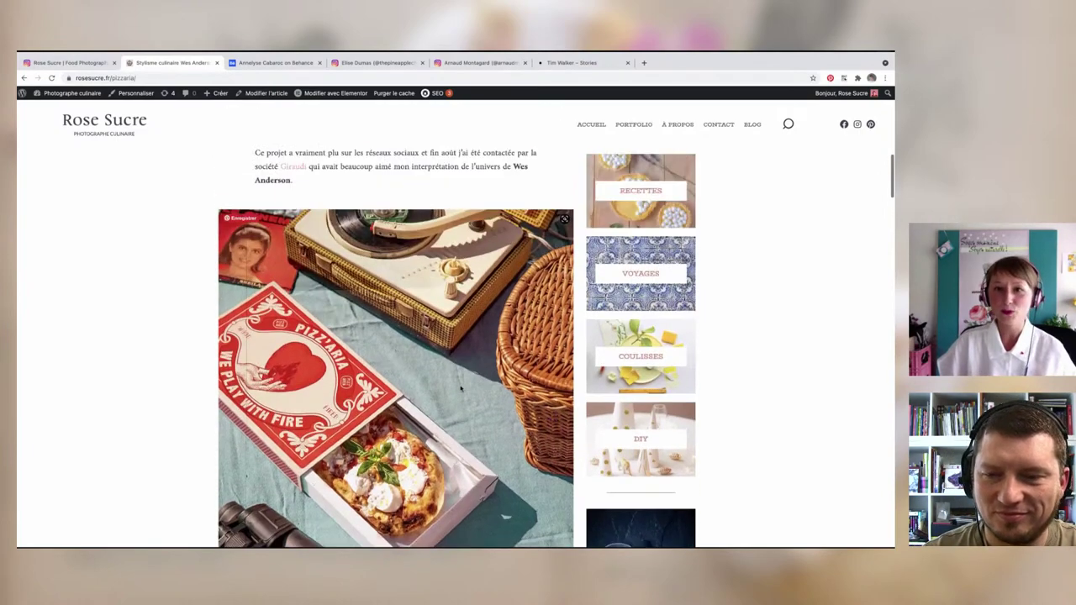
pyautogui.scroll(3, 460, 387)
pyautogui.scroll(-3, 461, 387)
pyautogui.scroll(-6, 461, 387)
pyautogui.scroll(-5, 460, 388)
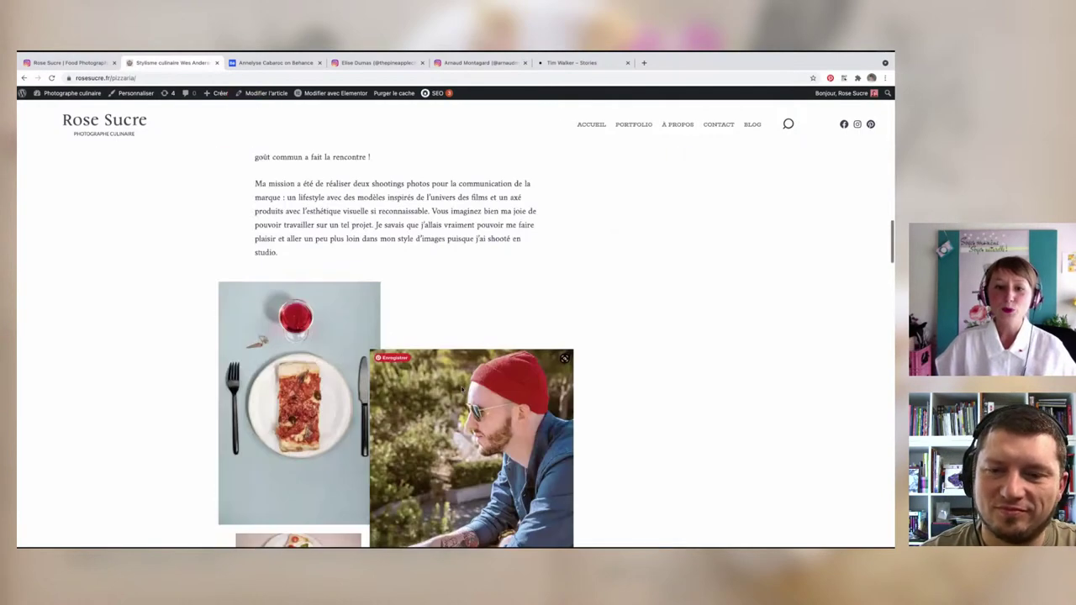
pyautogui.scroll(-3, 461, 389)
pyautogui.scroll(-2, 460, 388)
pyautogui.scroll(-1, 461, 388)
pyautogui.scroll(-5, 461, 389)
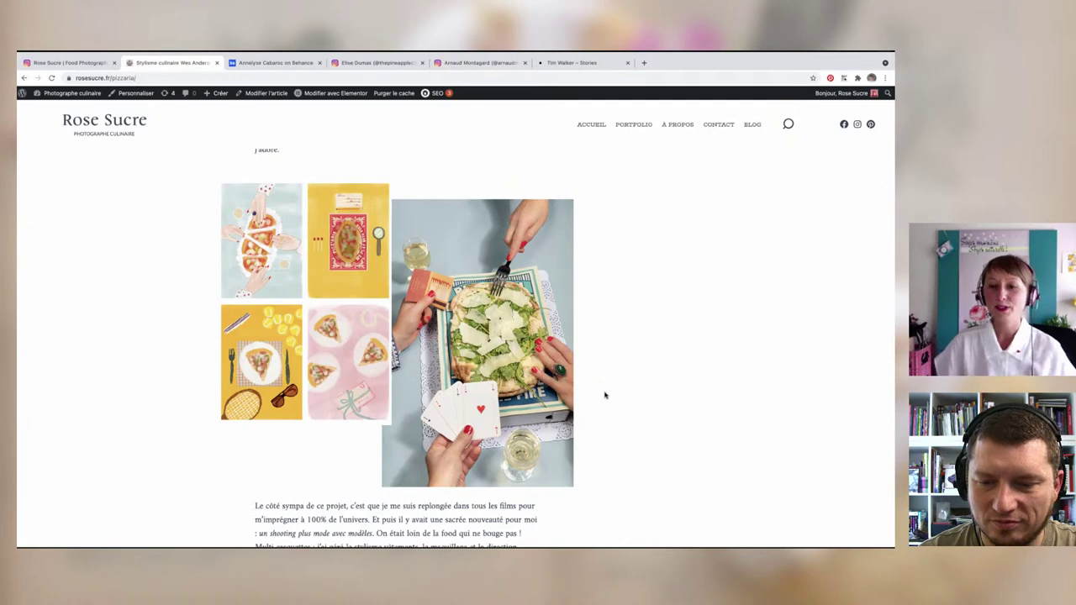
# Step: Scroll down to the moodboards, then back up to the pizza illustrations and card-game pizza photo
pyautogui.scroll(-2, 605, 395)
pyautogui.scroll(-3, 601, 395)
pyautogui.scroll(-1, 597, 395)
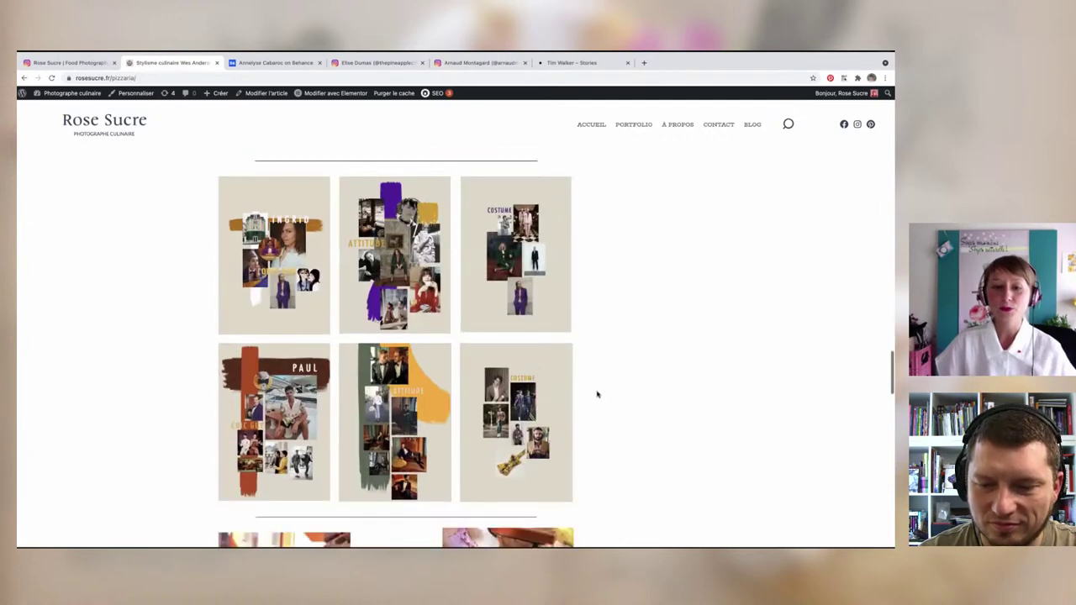
pyautogui.scroll(-3, 597, 394)
pyautogui.scroll(-2, 597, 394)
pyautogui.scroll(-2, 597, 394)
pyautogui.scroll(1, 597, 394)
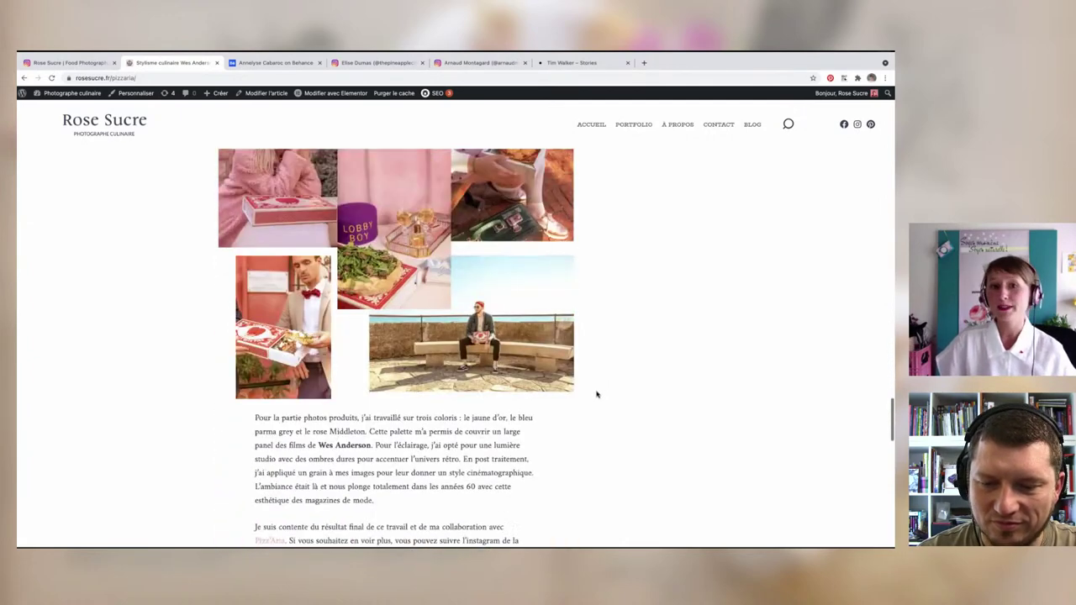
pyautogui.scroll(1, 596, 395)
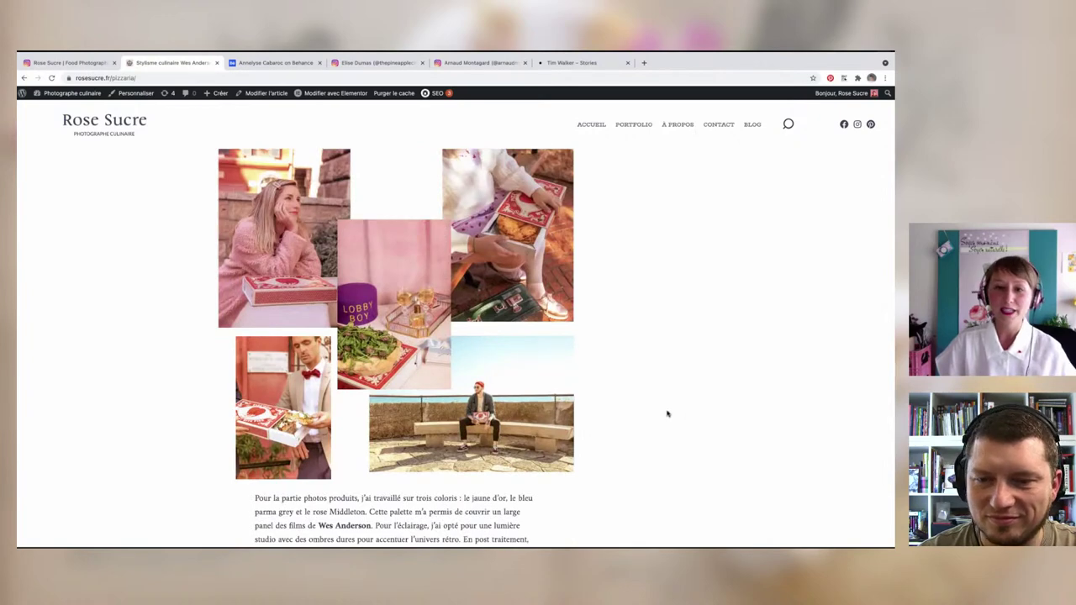
pyautogui.scroll(3, 668, 414)
pyautogui.scroll(1, 667, 414)
pyautogui.scroll(2, 667, 414)
pyautogui.scroll(1, 668, 414)
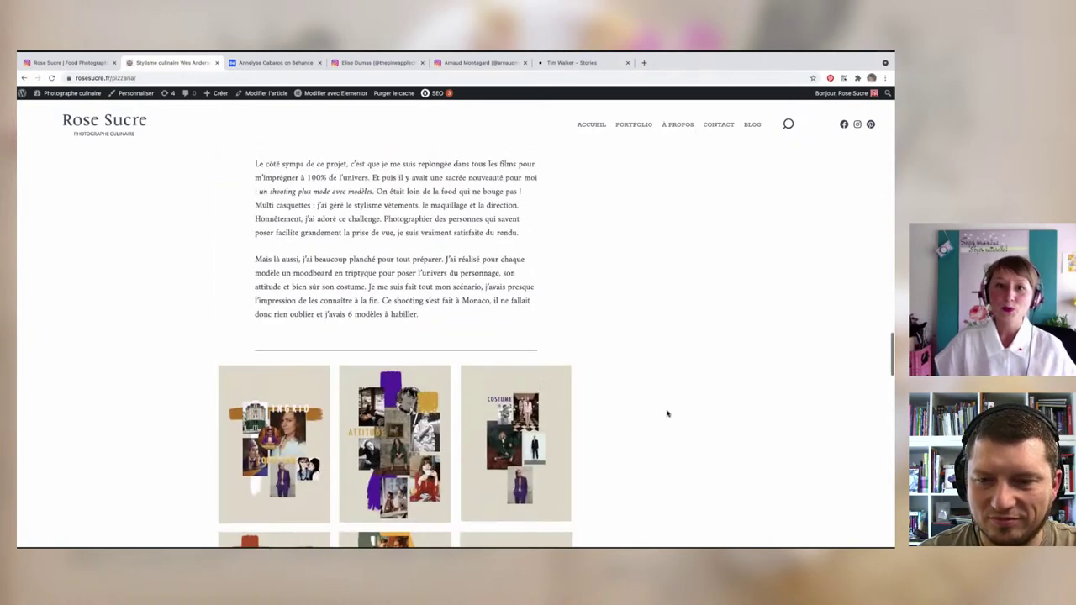
pyautogui.scroll(3, 667, 414)
pyautogui.scroll(1, 667, 414)
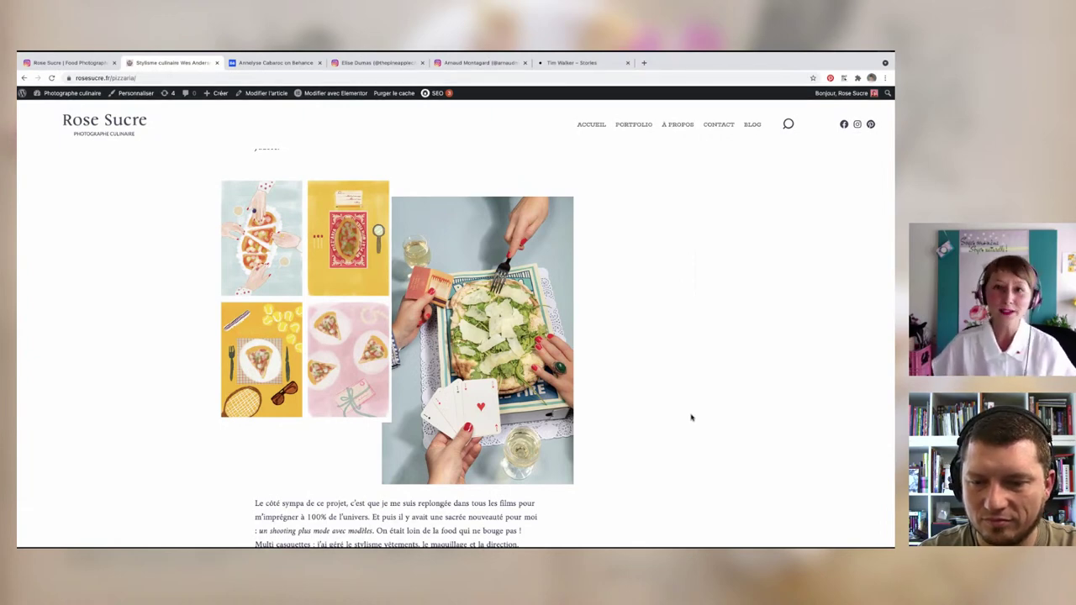
pyautogui.scroll(3, 694, 391)
pyautogui.scroll(3, 695, 391)
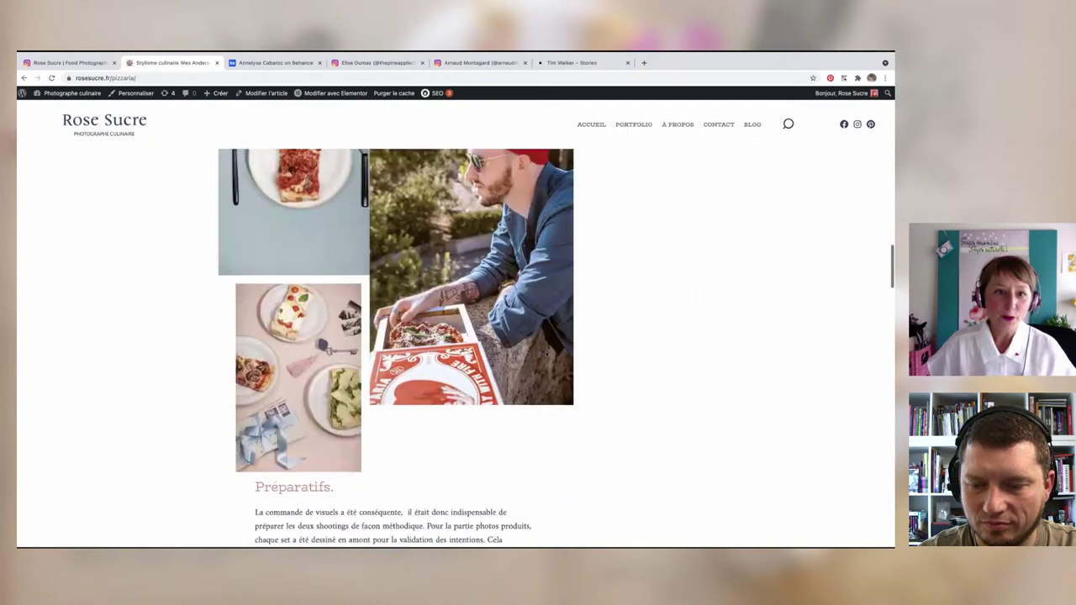
pyautogui.scroll(1, 694, 391)
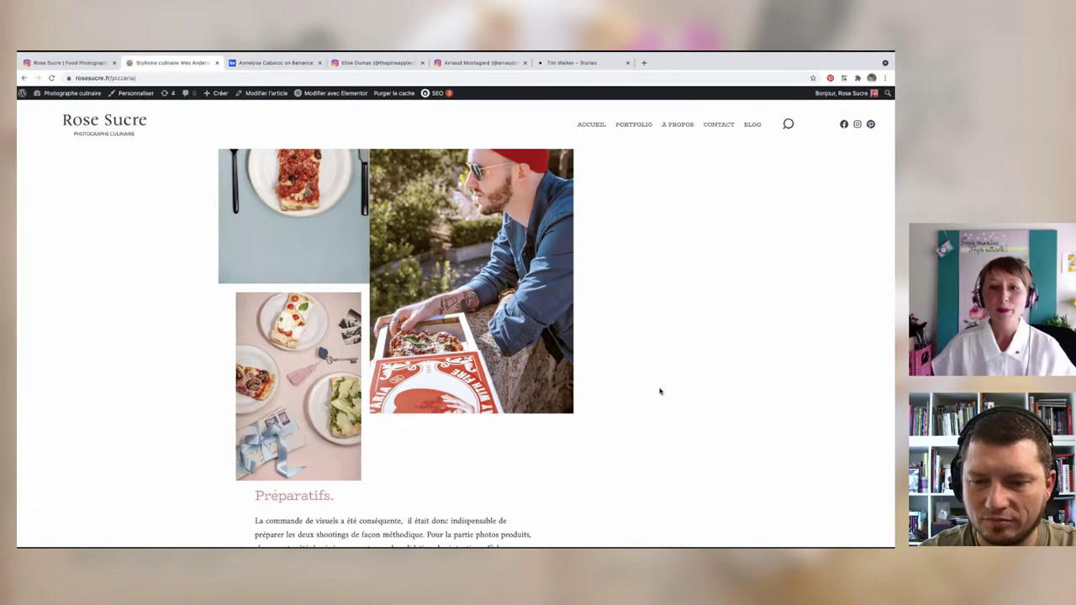
pyautogui.scroll(2, 659, 390)
pyautogui.scroll(2, 660, 392)
pyautogui.scroll(-5, 660, 392)
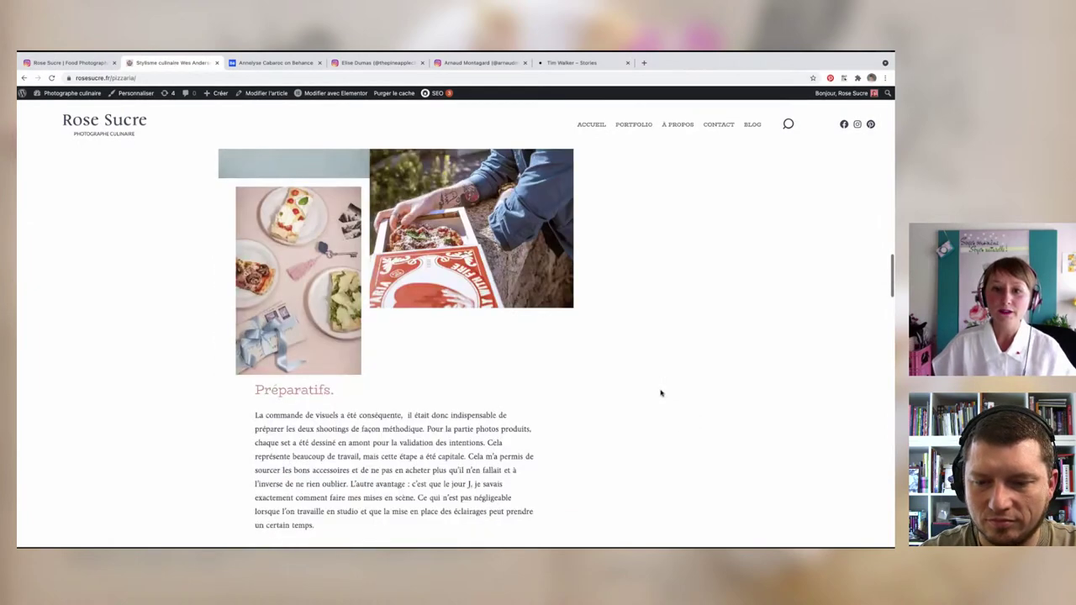
pyautogui.scroll(-5, 660, 392)
pyautogui.scroll(-5, 660, 392)
pyautogui.scroll(-5, 660, 393)
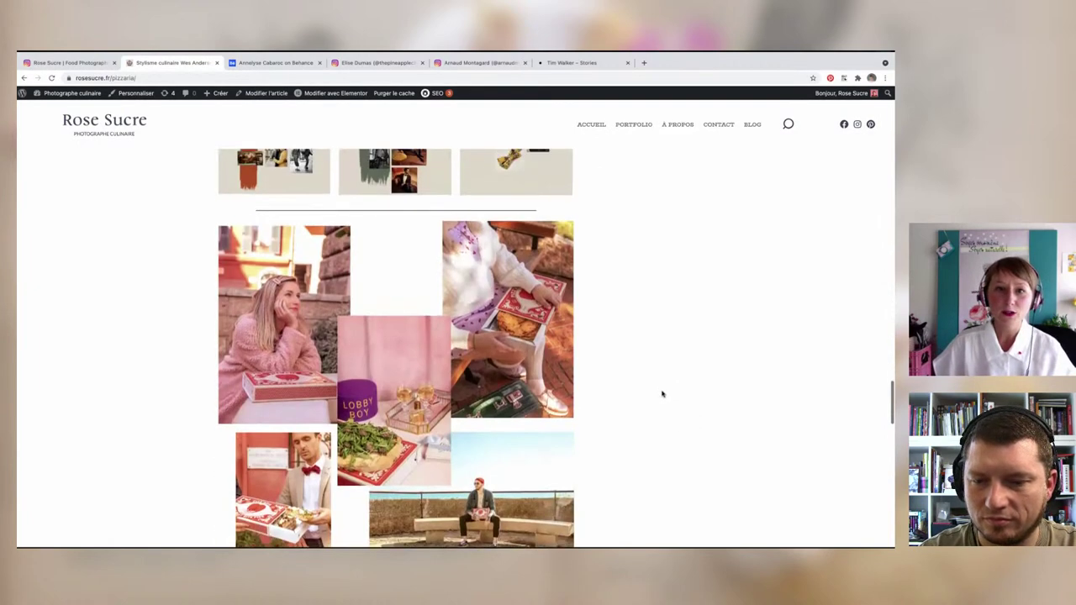
pyautogui.scroll(2, 662, 394)
pyautogui.scroll(3, 662, 393)
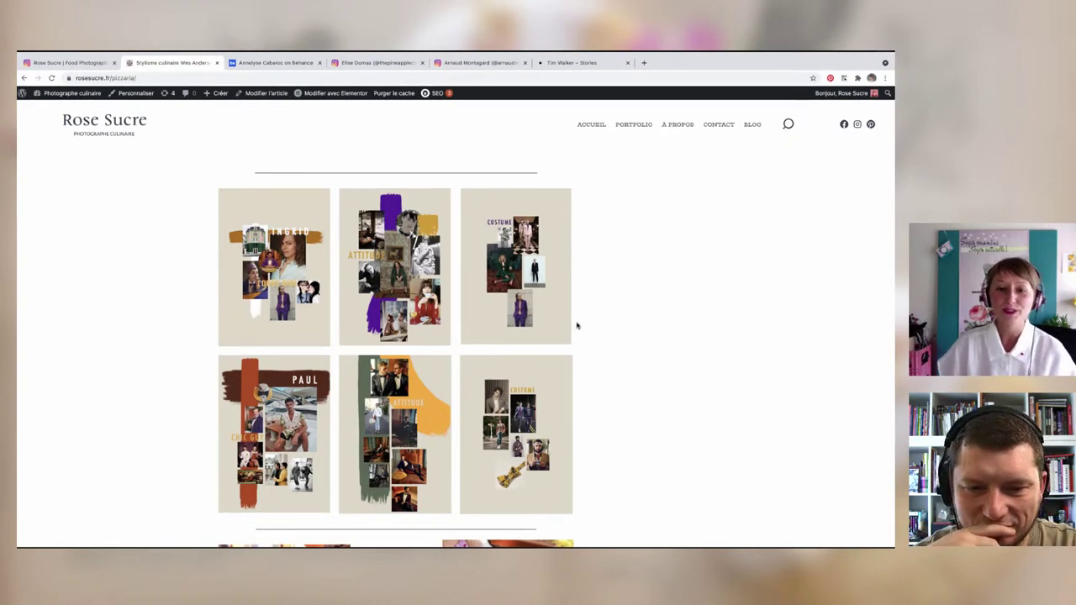
pyautogui.scroll(-5, 576, 325)
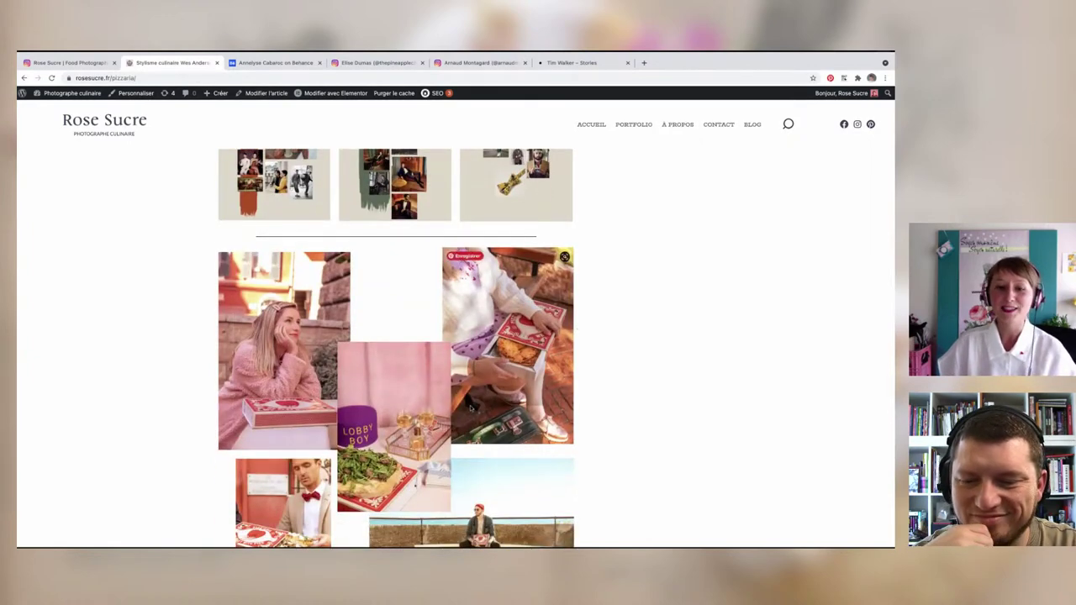
pyautogui.scroll(-2, 471, 408)
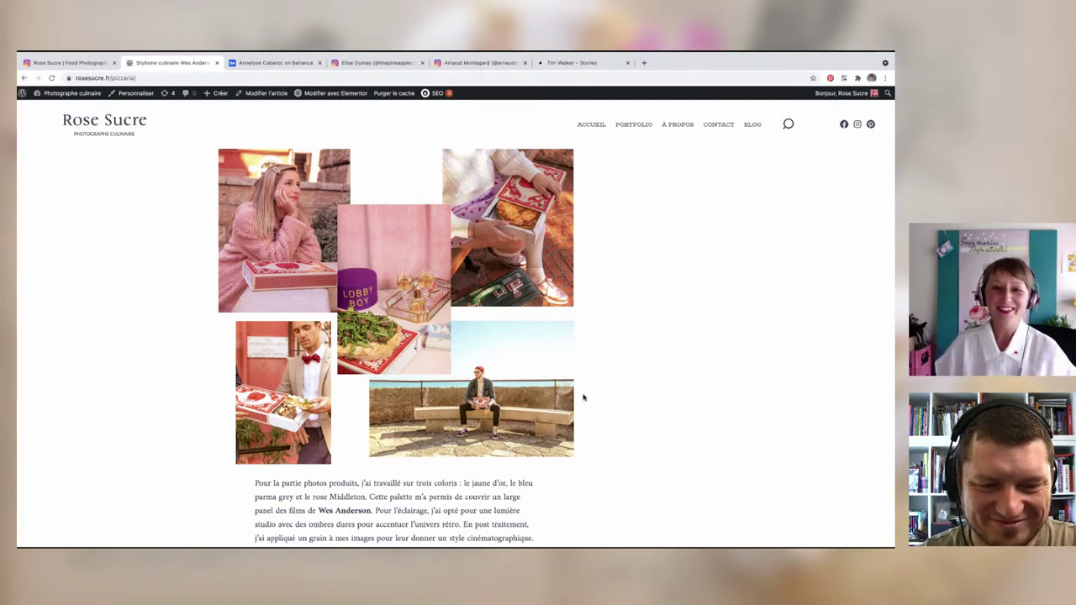
pyautogui.scroll(1, 583, 396)
pyautogui.scroll(1, 585, 397)
pyautogui.scroll(3, 585, 398)
pyautogui.scroll(1, 585, 397)
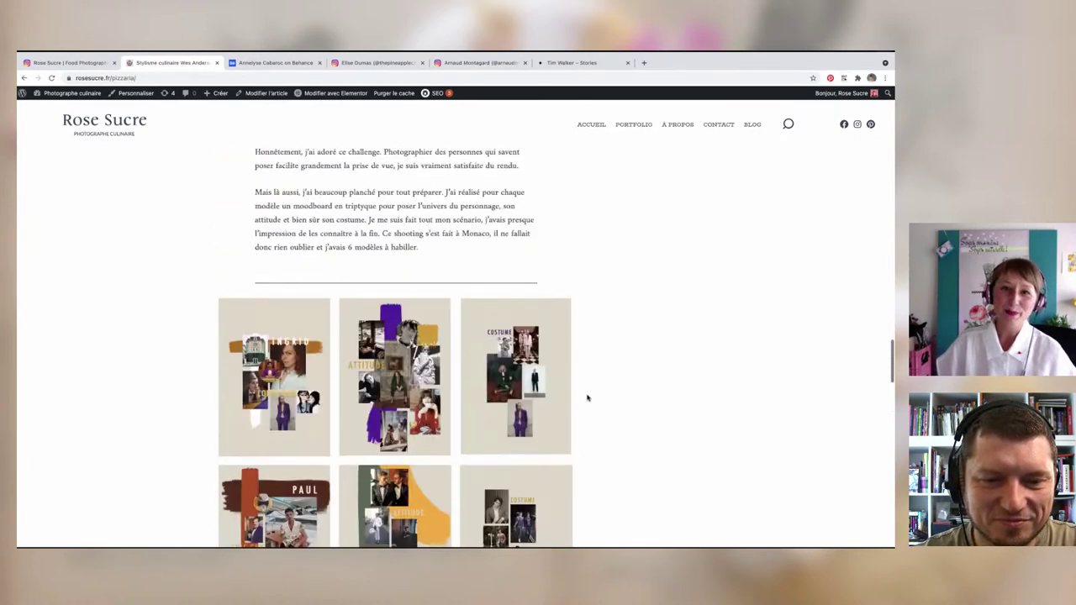
pyautogui.scroll(2, 588, 398)
pyautogui.scroll(2, 587, 398)
pyautogui.scroll(1, 588, 397)
pyautogui.scroll(1, 587, 398)
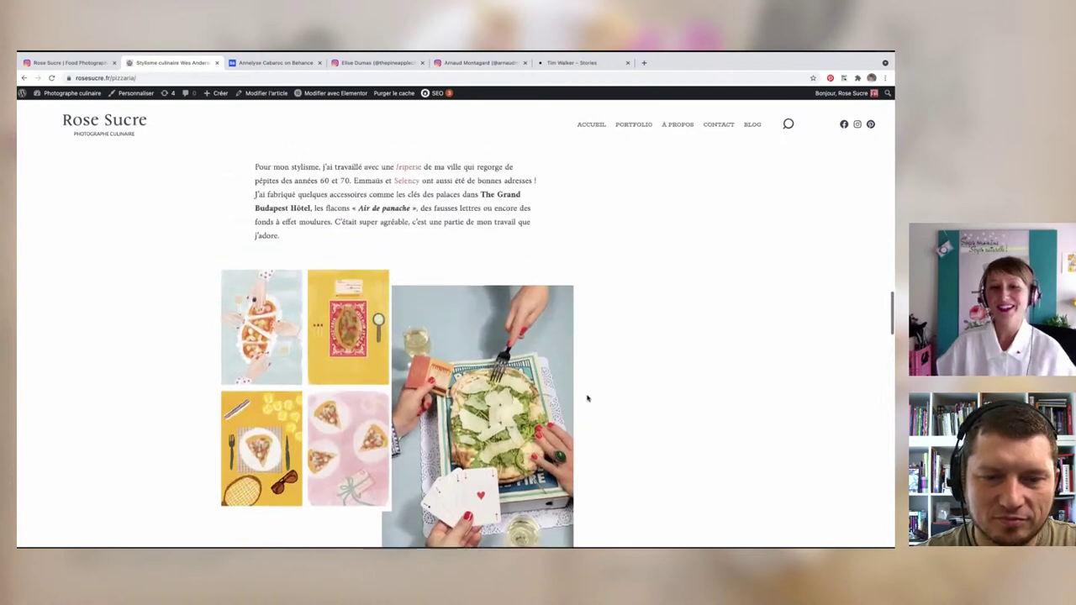
pyautogui.scroll(3, 588, 397)
pyautogui.scroll(3, 588, 397)
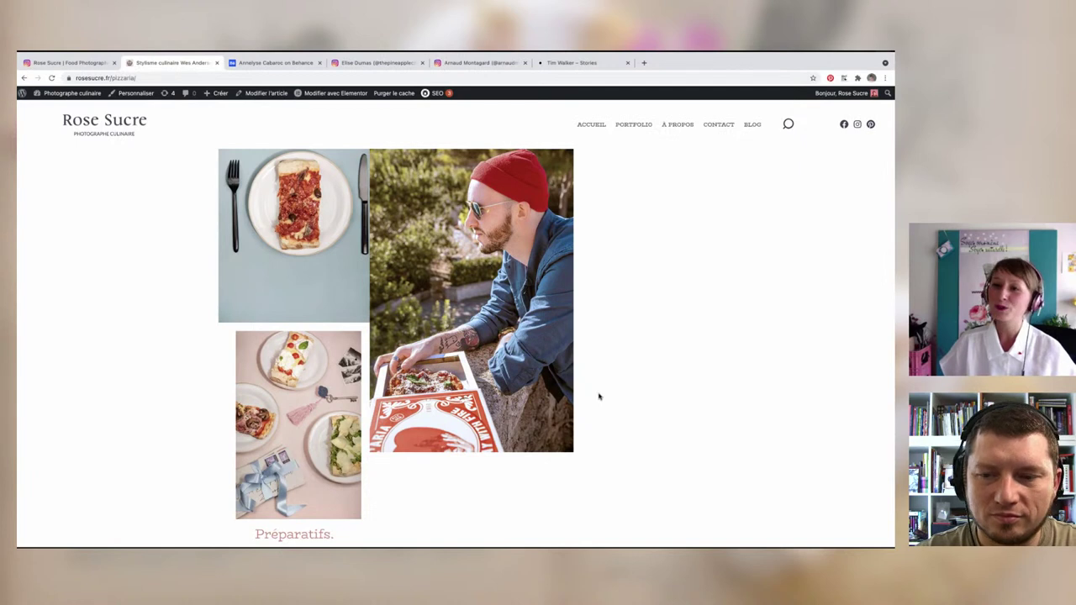
pyautogui.scroll(3, 600, 396)
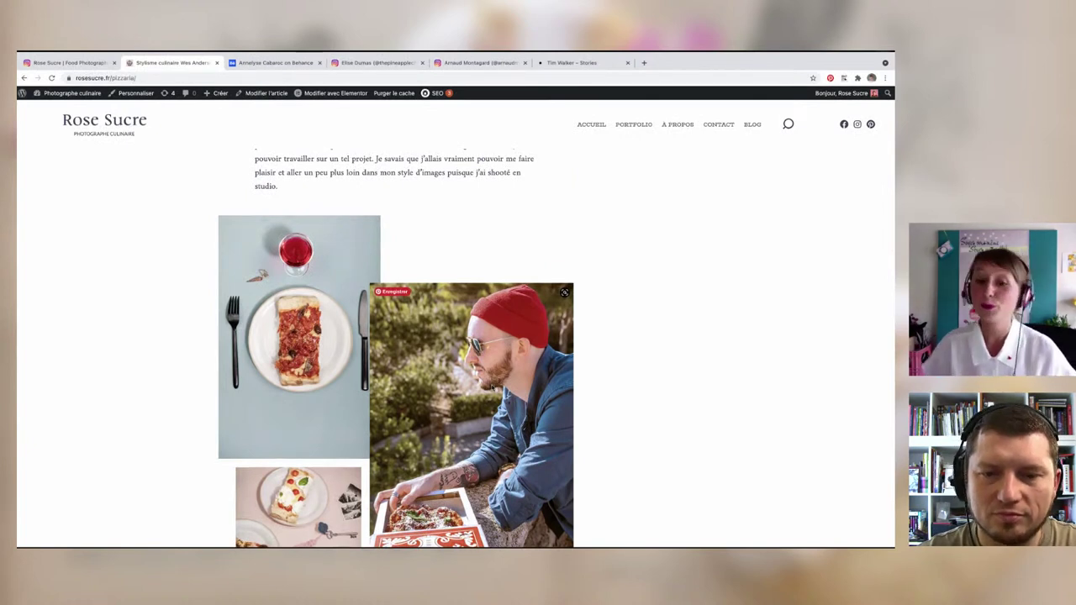
pyautogui.scroll(3, 475, 352)
pyautogui.scroll(3, 475, 352)
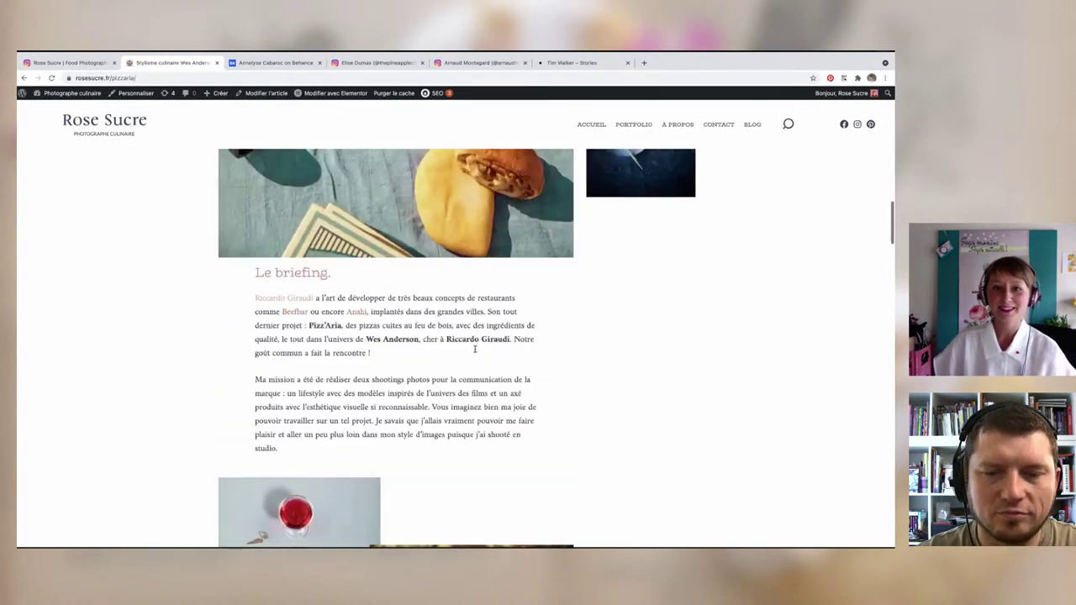
pyautogui.scroll(1, 476, 353)
pyautogui.scroll(4, 479, 353)
pyautogui.scroll(3, 488, 362)
pyautogui.scroll(3, 478, 352)
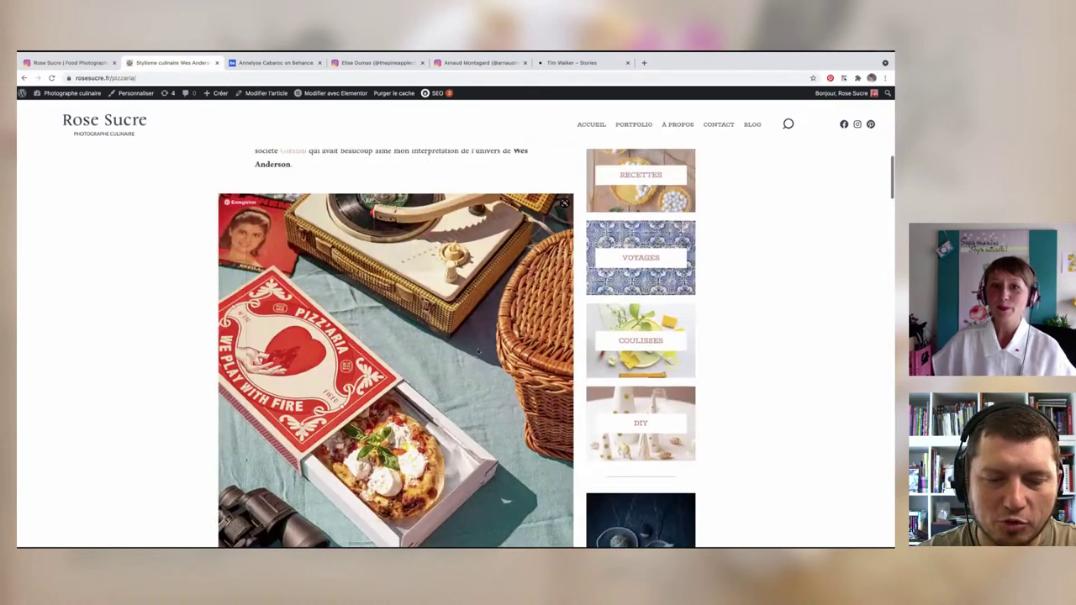
pyautogui.scroll(2, 478, 352)
pyautogui.scroll(1, 478, 352)
pyautogui.scroll(2, 478, 352)
pyautogui.scroll(3, 479, 351)
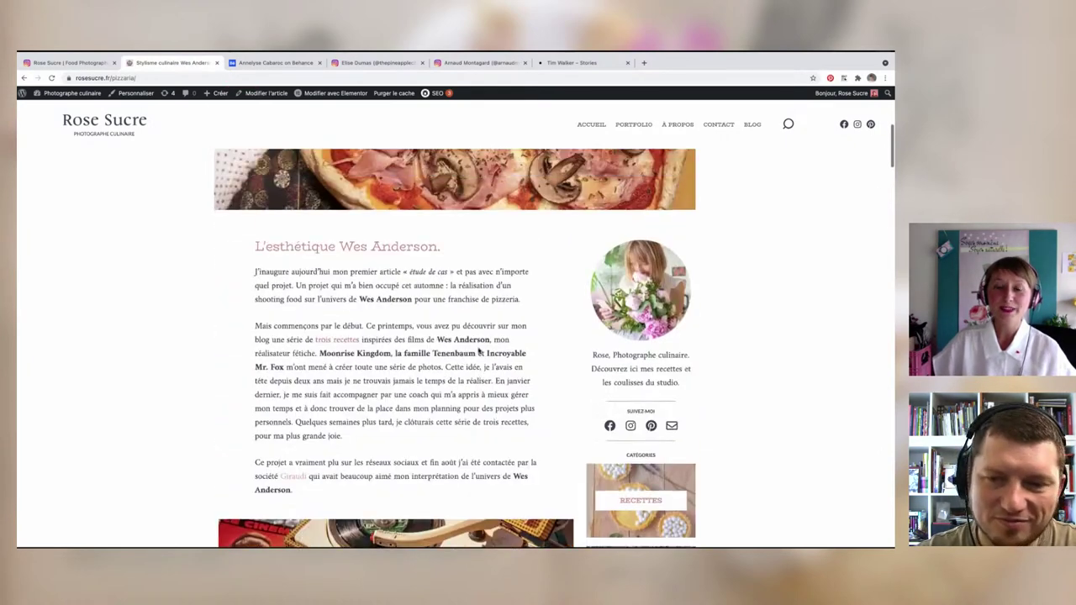
pyautogui.scroll(3, 478, 351)
pyautogui.scroll(3, 478, 351)
pyautogui.scroll(-1, 454, 336)
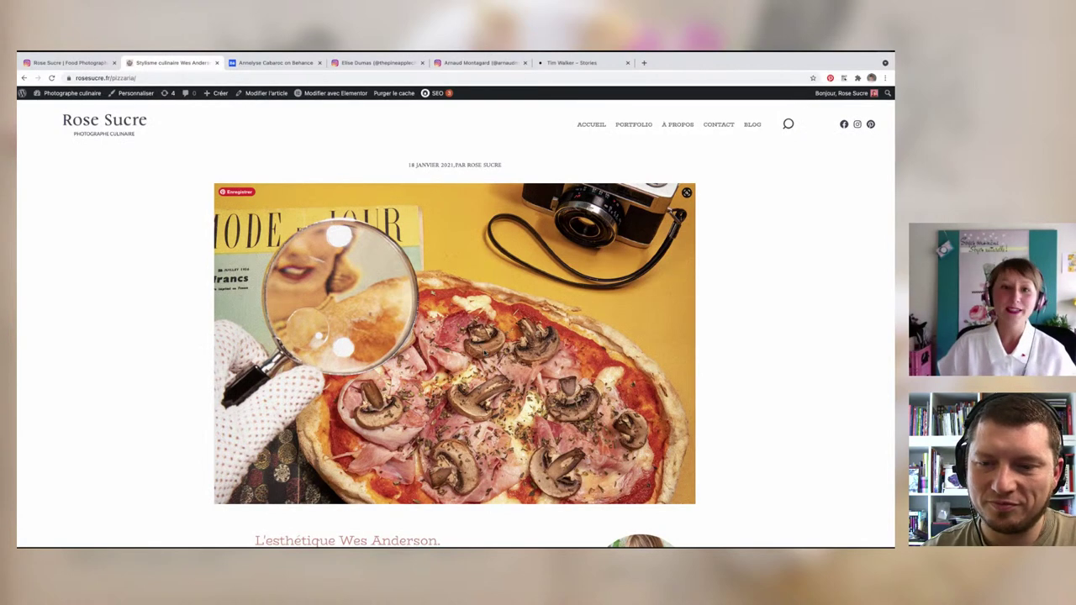
pyautogui.scroll(-1, 454, 299)
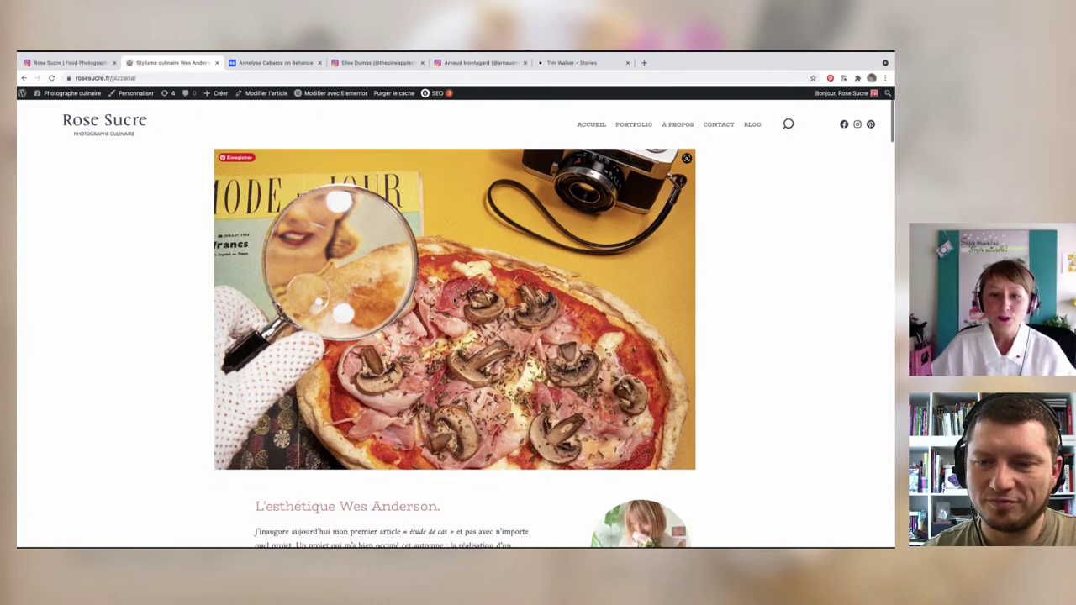
pyautogui.scroll(-4, 453, 298)
pyautogui.scroll(-2, 453, 298)
pyautogui.scroll(3, 356, 252)
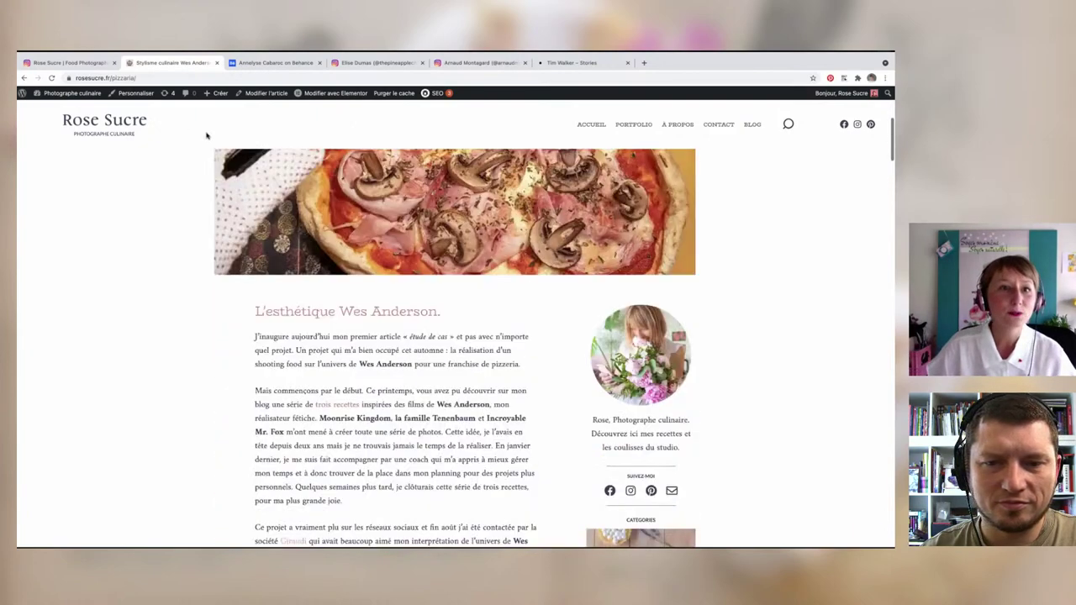
pyautogui.scroll(3, 336, 252)
pyautogui.scroll(1, 451, 193)
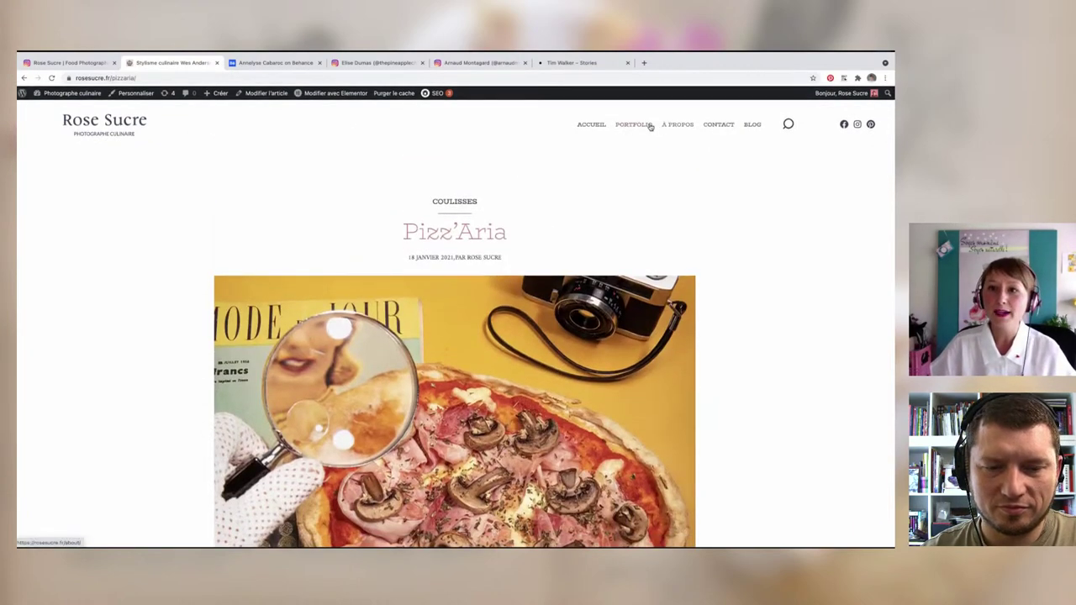
# Step: Go to the Rose Sucre Portfolio page and scroll down through the food photo gallery
pyautogui.click(644, 125)
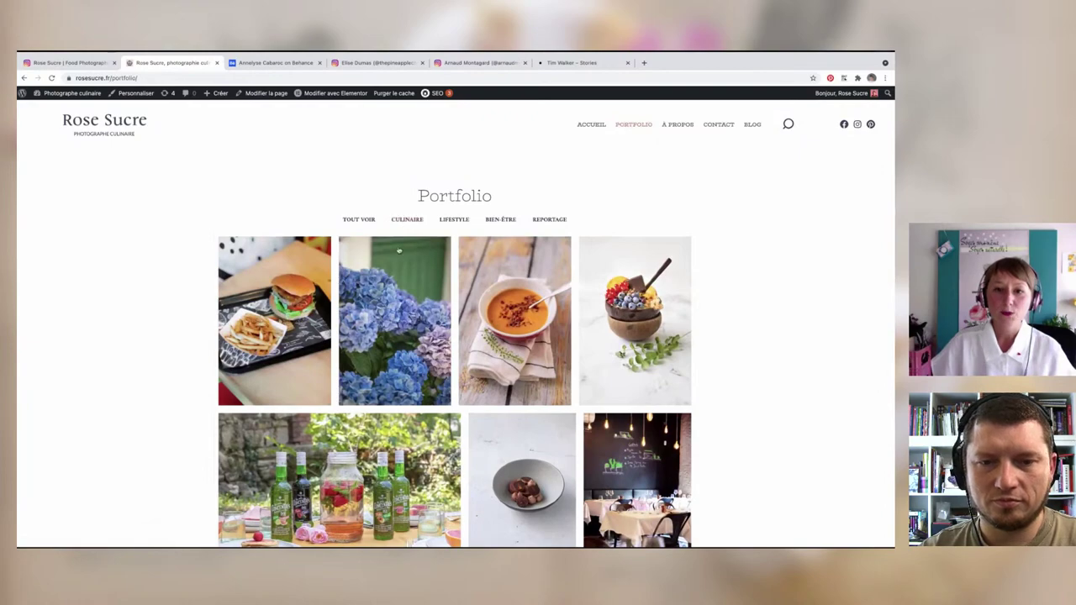
pyautogui.scroll(-5, 397, 253)
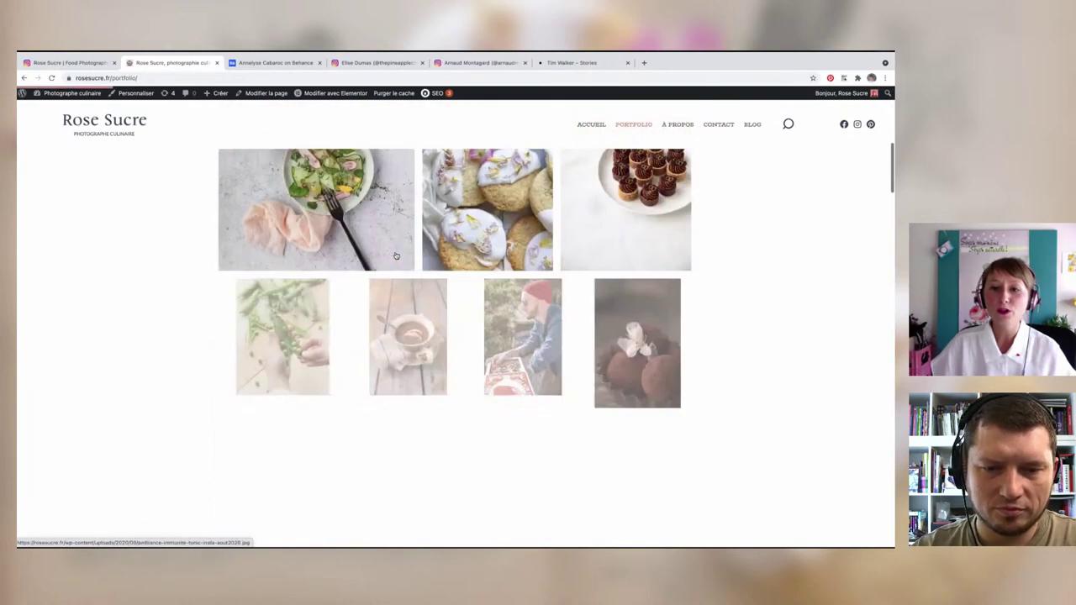
pyautogui.scroll(-3, 396, 256)
pyautogui.scroll(-2, 395, 256)
pyautogui.scroll(-1, 347, 256)
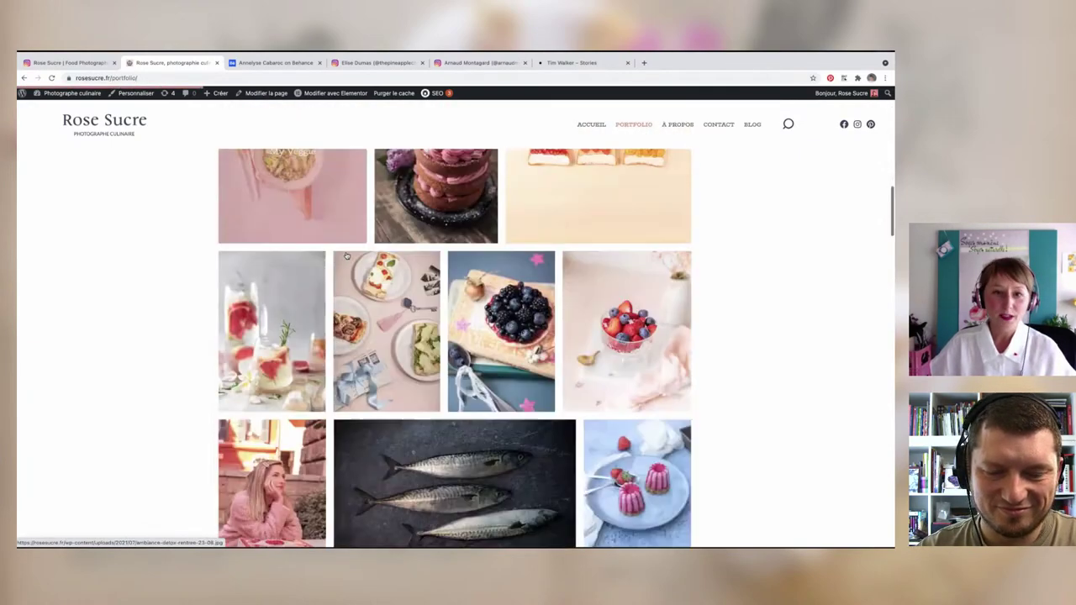
pyautogui.scroll(-2, 347, 255)
pyautogui.scroll(-2, 347, 255)
pyautogui.scroll(-3, 346, 256)
pyautogui.scroll(-1, 346, 255)
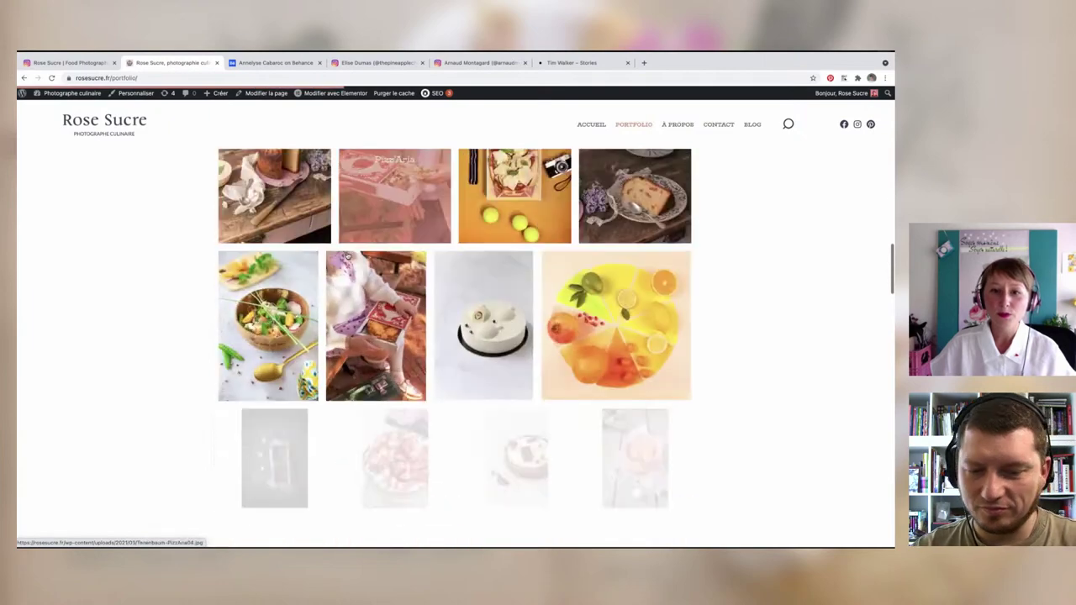
pyautogui.scroll(-2, 346, 256)
pyautogui.scroll(-1, 346, 255)
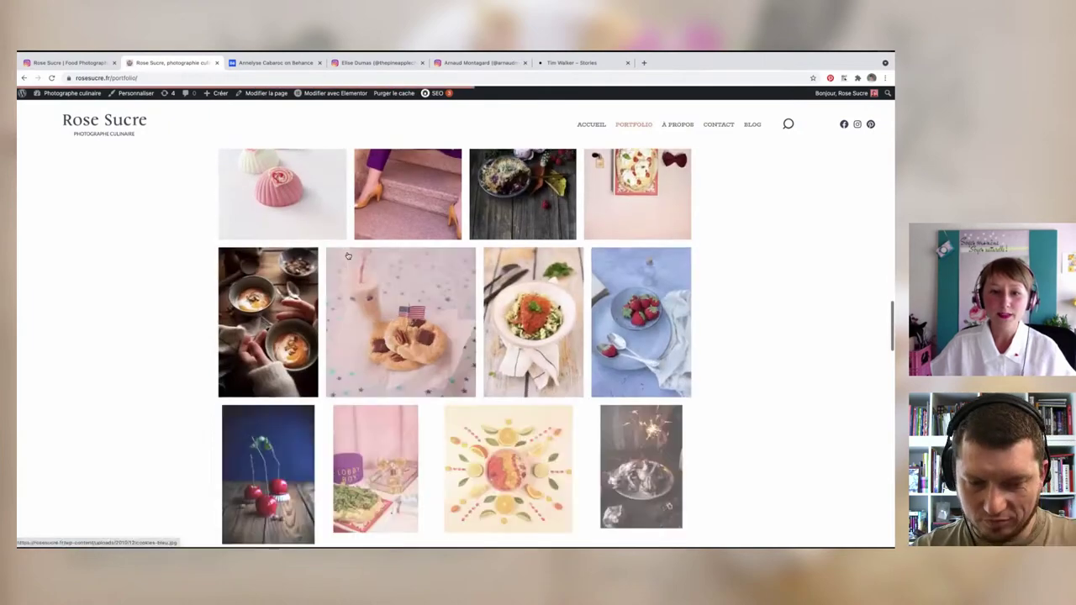
pyautogui.scroll(-3, 347, 255)
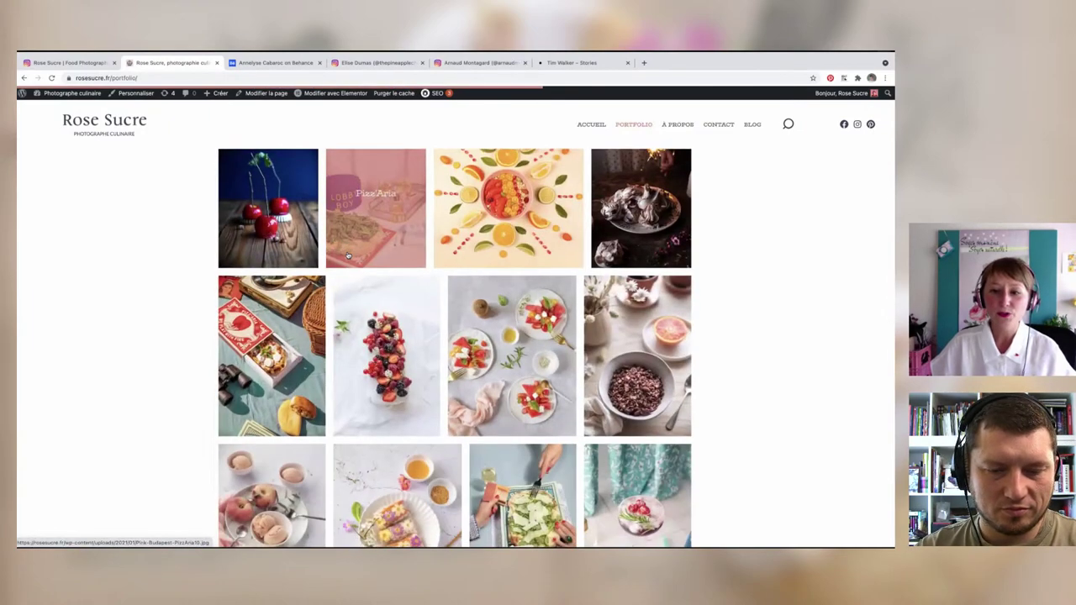
pyautogui.scroll(-3, 348, 254)
pyautogui.scroll(-1, 347, 255)
pyautogui.scroll(-3, 347, 255)
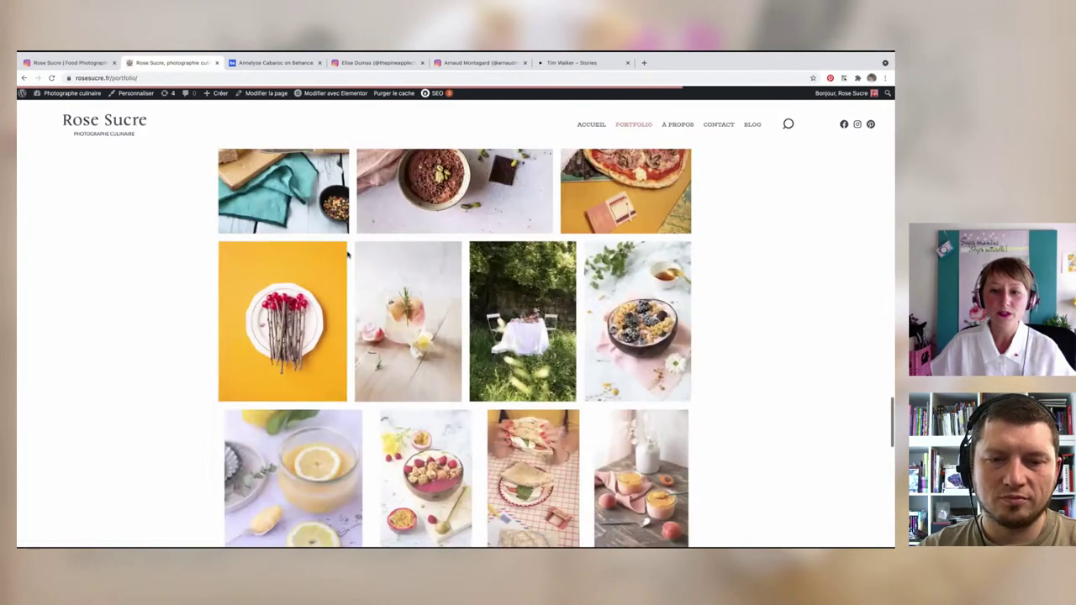
pyautogui.scroll(-3, 347, 254)
pyautogui.scroll(-2, 347, 255)
pyautogui.scroll(-1, 347, 255)
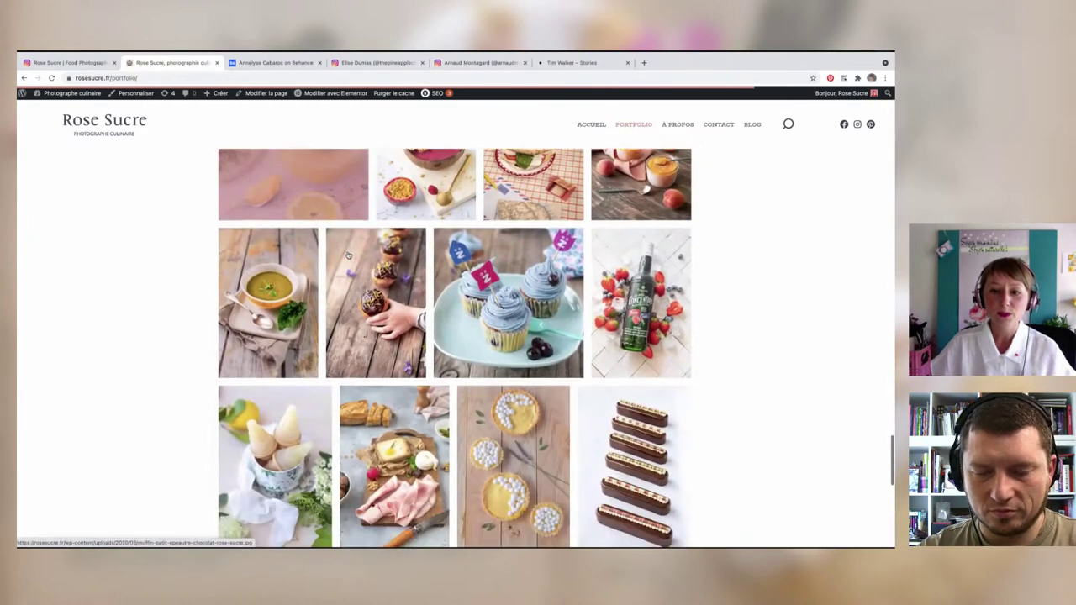
pyautogui.scroll(-3, 347, 254)
pyautogui.scroll(-1, 347, 255)
pyautogui.scroll(-2, 347, 255)
# Step: Scroll back up to the title and Culinaire, Lifestyle, Bien-être and Reportage filters
pyautogui.scroll(2, 348, 254)
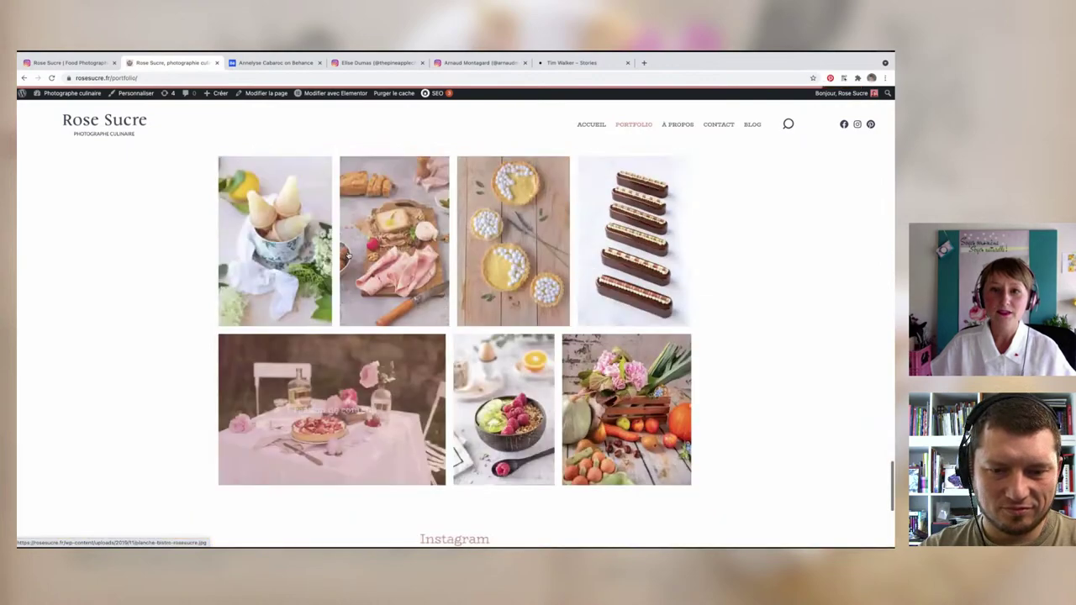
pyautogui.scroll(3, 347, 255)
pyautogui.scroll(3, 347, 255)
pyautogui.scroll(3, 347, 255)
pyautogui.scroll(2, 416, 206)
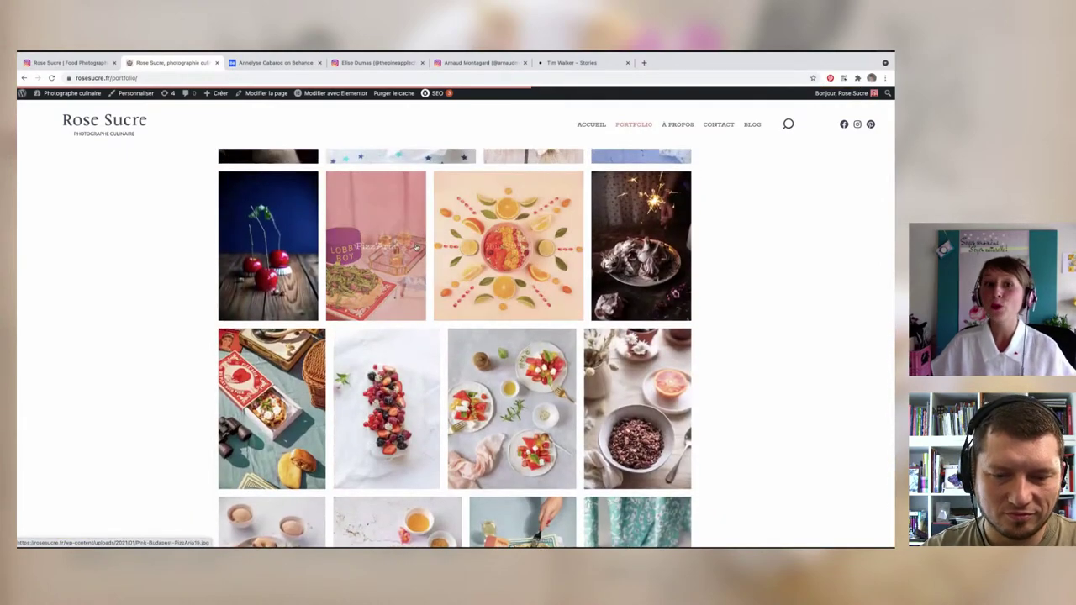
pyautogui.scroll(1, 490, 291)
pyautogui.scroll(1, 490, 291)
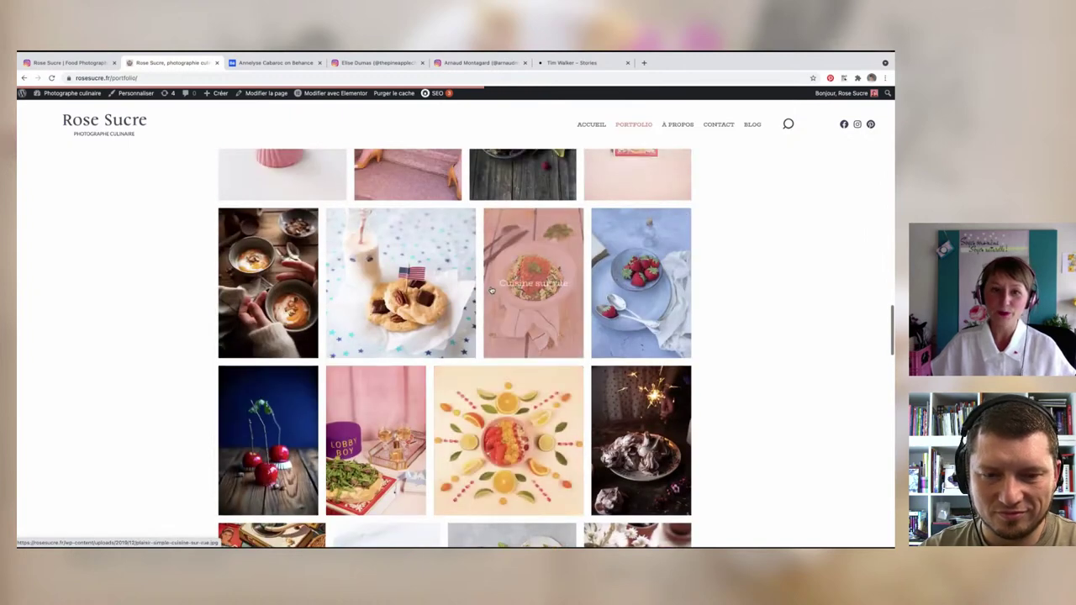
pyautogui.scroll(3, 492, 290)
pyautogui.scroll(1, 493, 290)
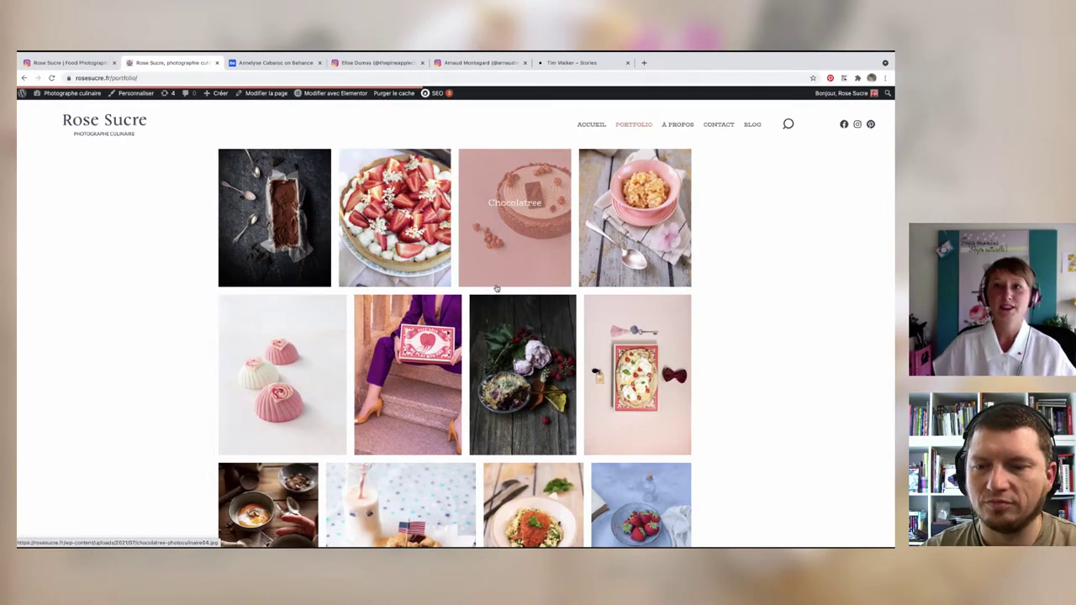
pyautogui.scroll(2, 506, 249)
pyautogui.scroll(2, 506, 249)
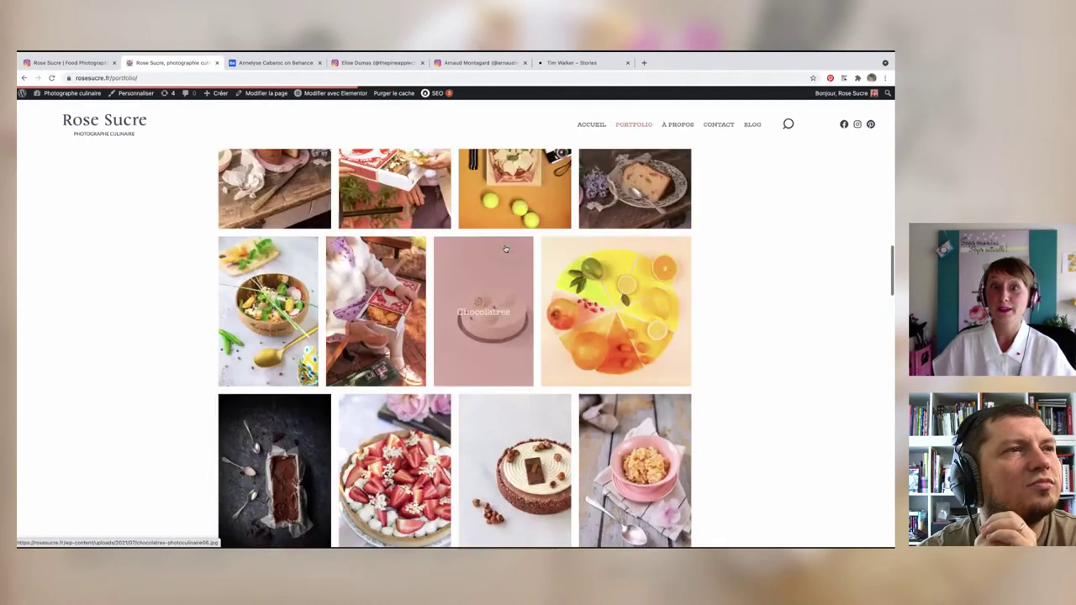
pyautogui.scroll(1, 506, 249)
pyautogui.scroll(3, 506, 249)
pyautogui.scroll(-1, 565, 309)
pyautogui.scroll(-1, 572, 315)
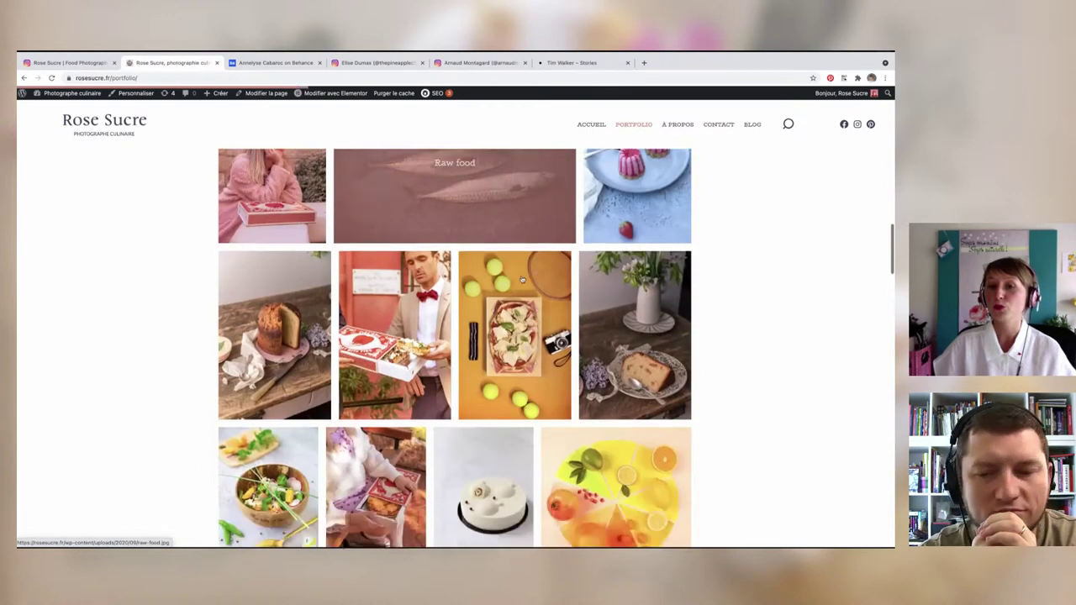
pyautogui.scroll(-1, 575, 320)
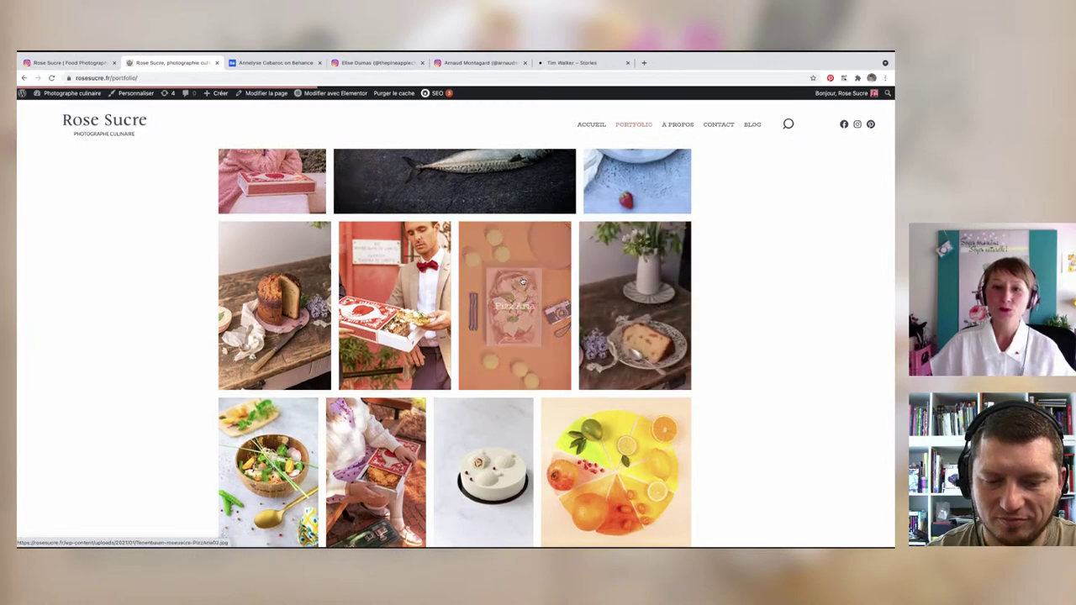
pyautogui.scroll(2, 522, 282)
pyautogui.scroll(1, 522, 283)
pyautogui.scroll(2, 522, 282)
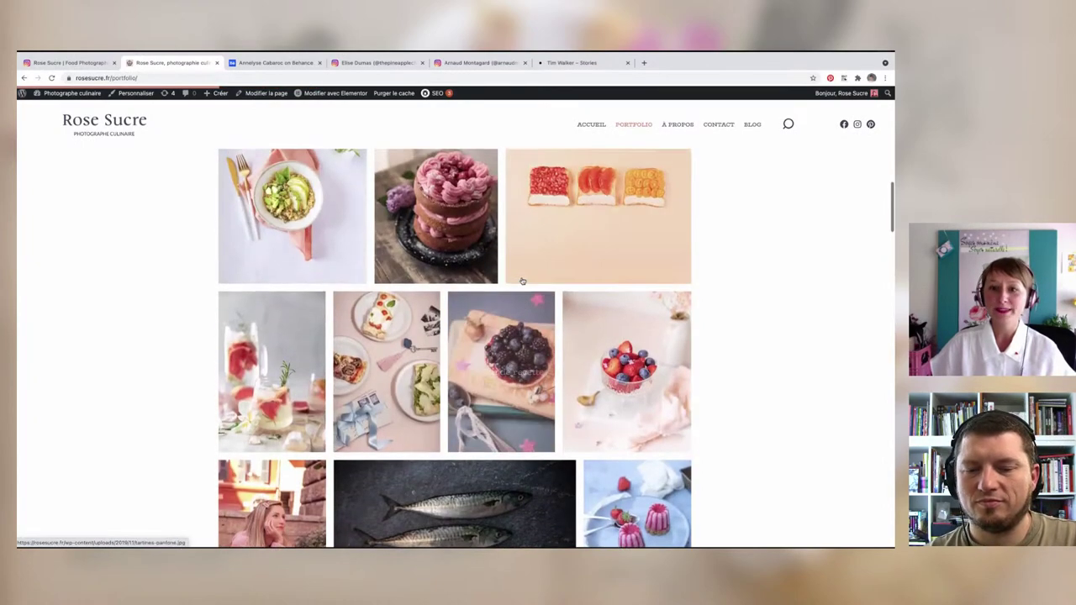
pyautogui.scroll(2, 513, 277)
pyautogui.scroll(2, 471, 252)
pyautogui.scroll(2, 395, 206)
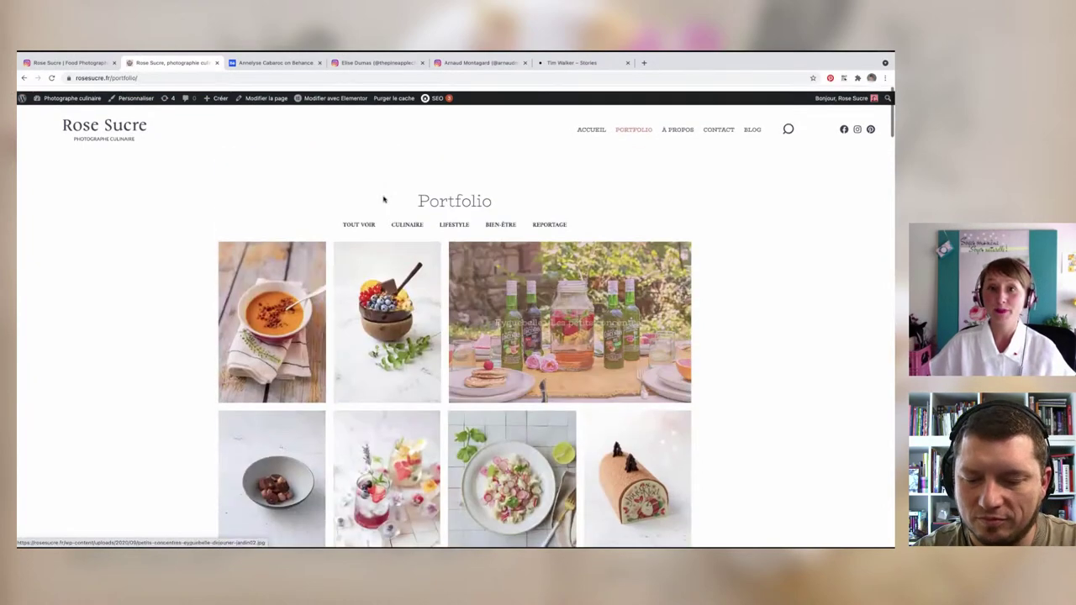
# Step: Filter the Portfolio to BIEN-ÊTRE and scroll down through the wellness images
pyautogui.click(504, 220)
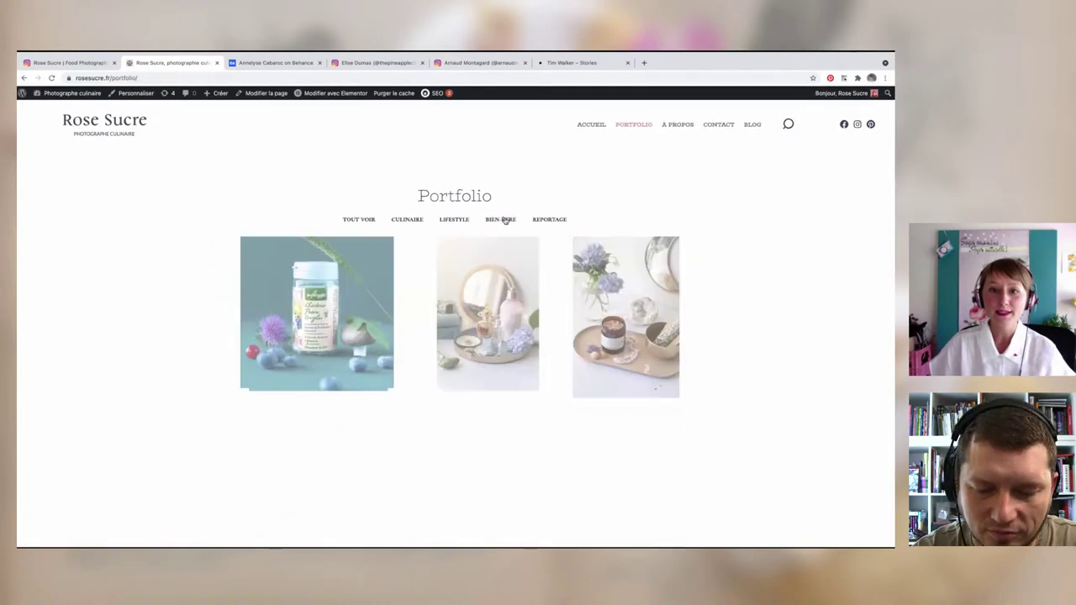
pyautogui.scroll(-3, 479, 240)
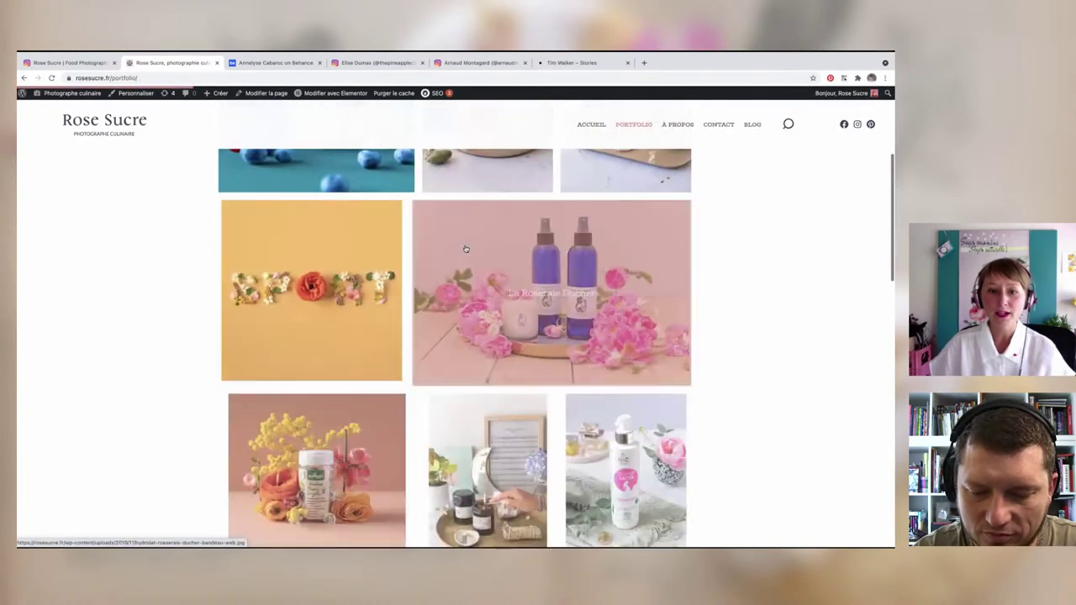
pyautogui.scroll(-2, 466, 249)
pyautogui.scroll(-1, 466, 249)
pyautogui.scroll(-2, 467, 247)
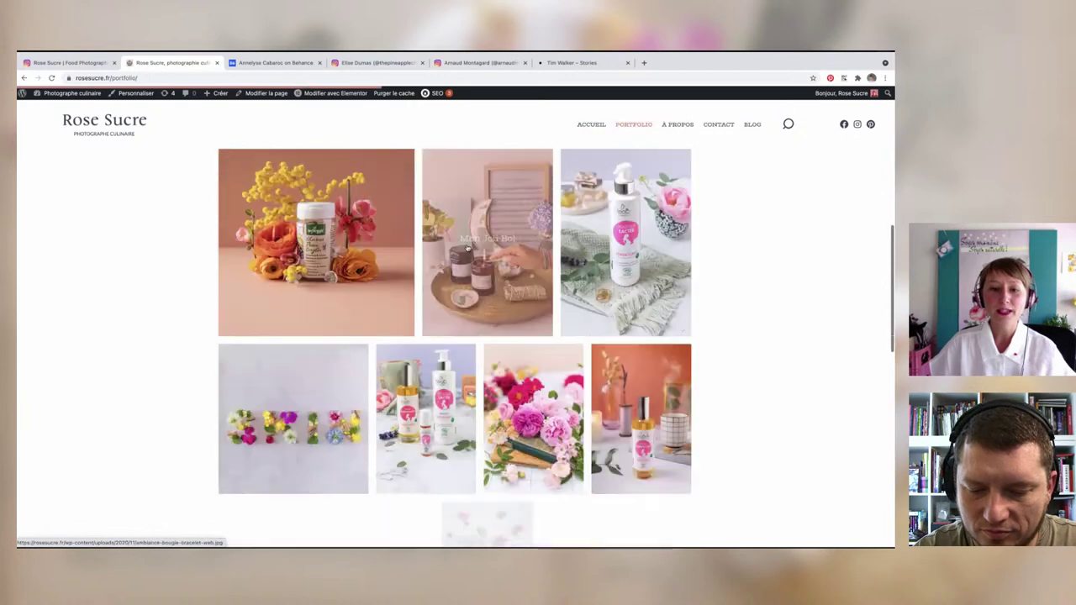
pyautogui.scroll(-2, 437, 286)
pyautogui.scroll(-1, 395, 337)
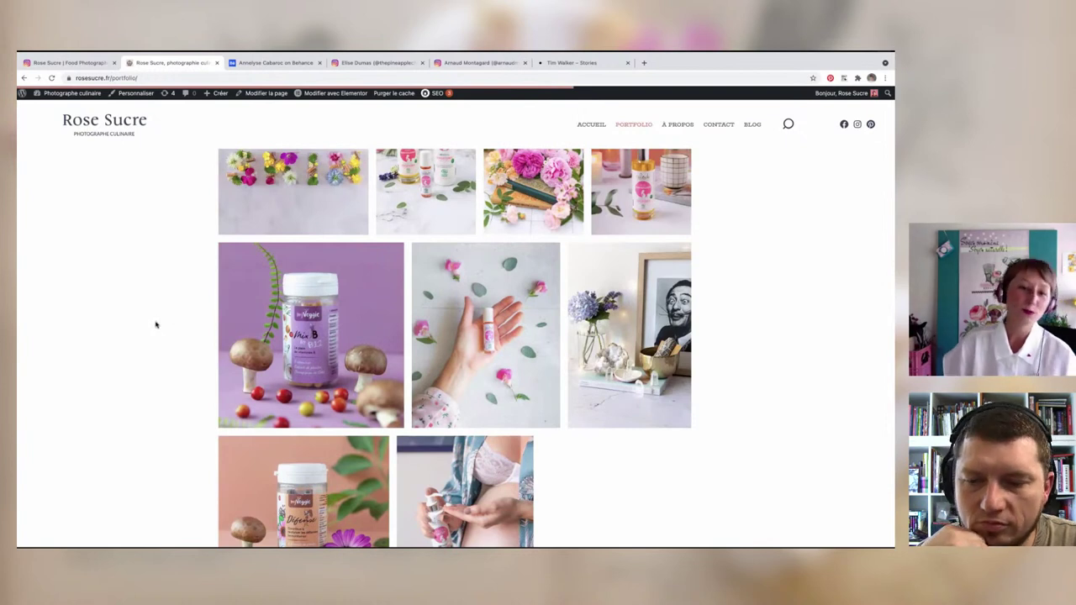
pyautogui.scroll(-1, 156, 324)
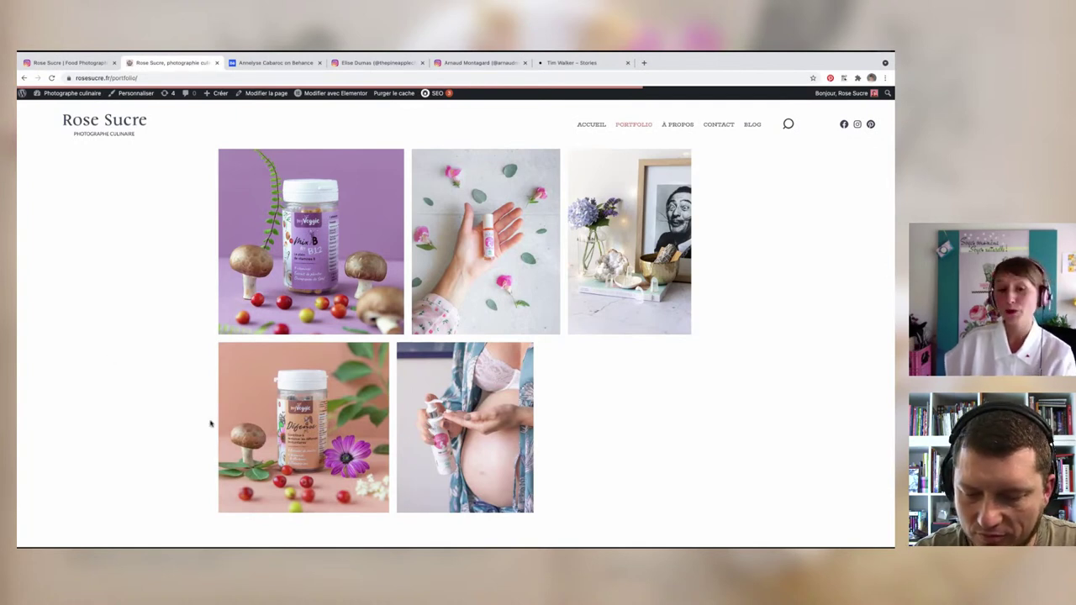
# Step: Scroll back up the Bien-être gallery, then down to the supplement jars, rose roll-on and maternity shots
pyautogui.scroll(1, 150, 408)
pyautogui.scroll(2, 150, 408)
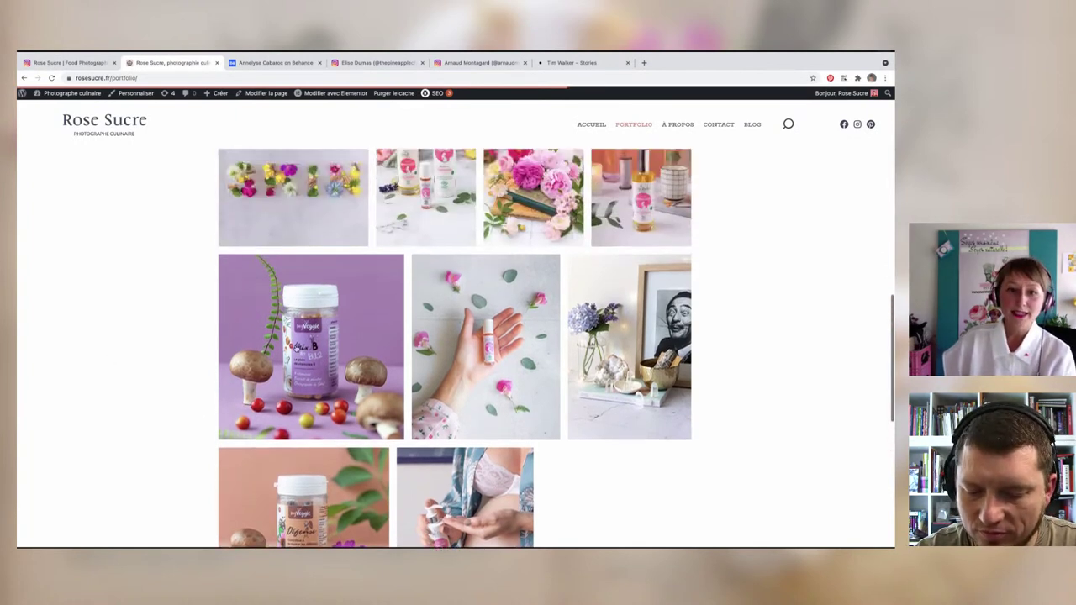
pyautogui.scroll(1, 48, 356)
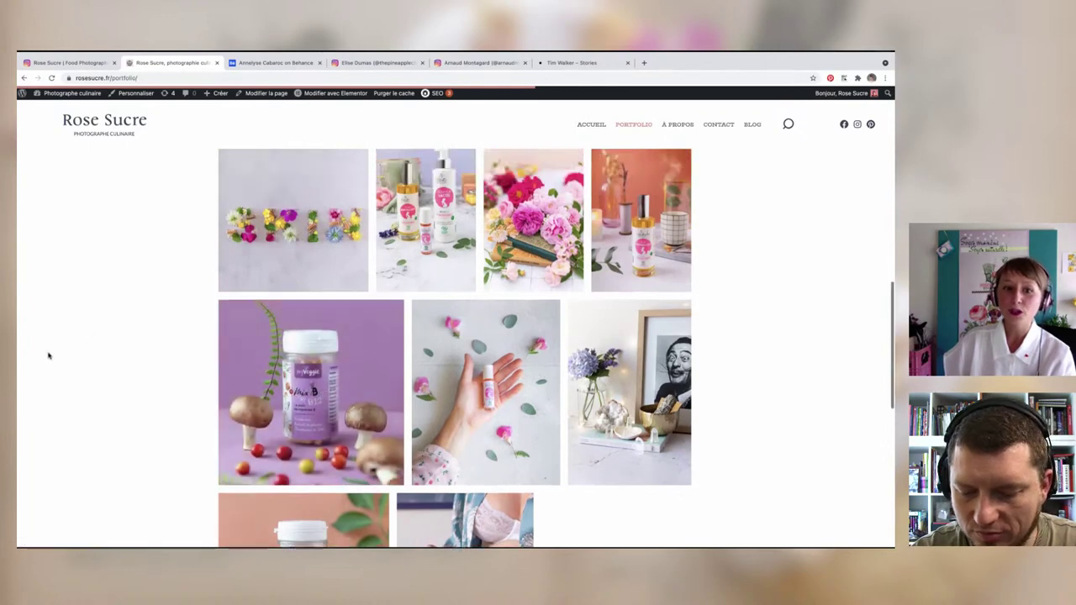
pyautogui.scroll(1, 48, 356)
pyautogui.scroll(2, 49, 356)
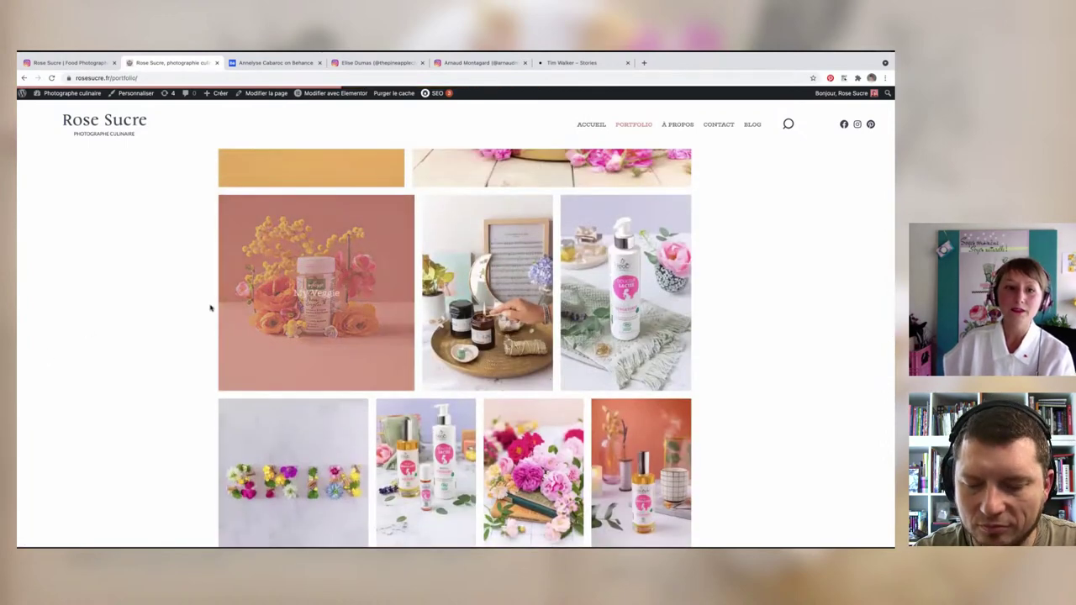
pyautogui.scroll(1, 209, 309)
pyautogui.scroll(2, 210, 309)
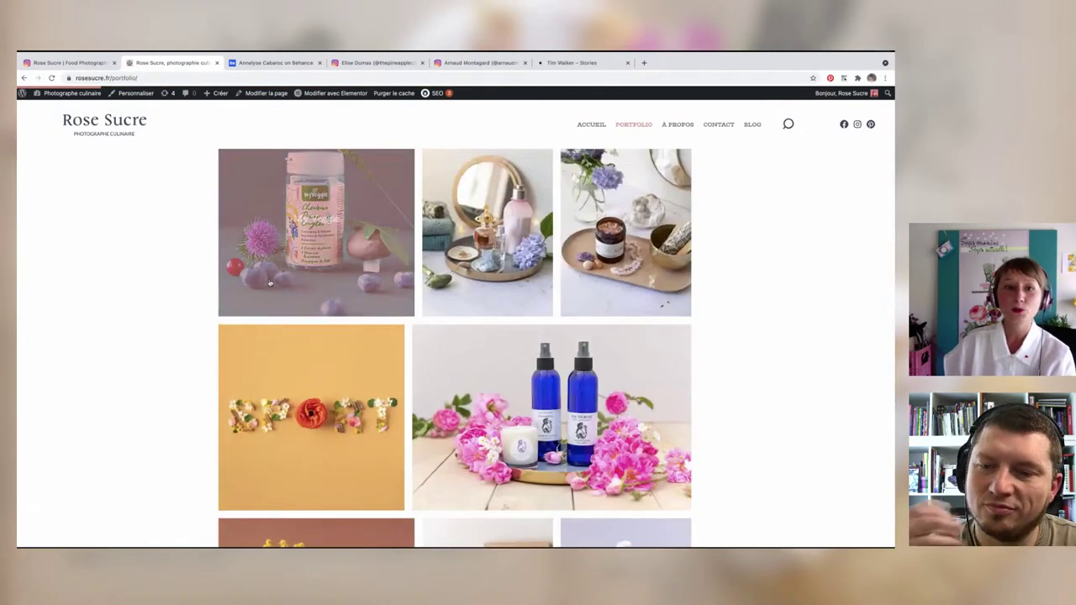
pyautogui.scroll(-3, 252, 294)
pyautogui.scroll(-3, 268, 284)
pyautogui.scroll(-3, 268, 284)
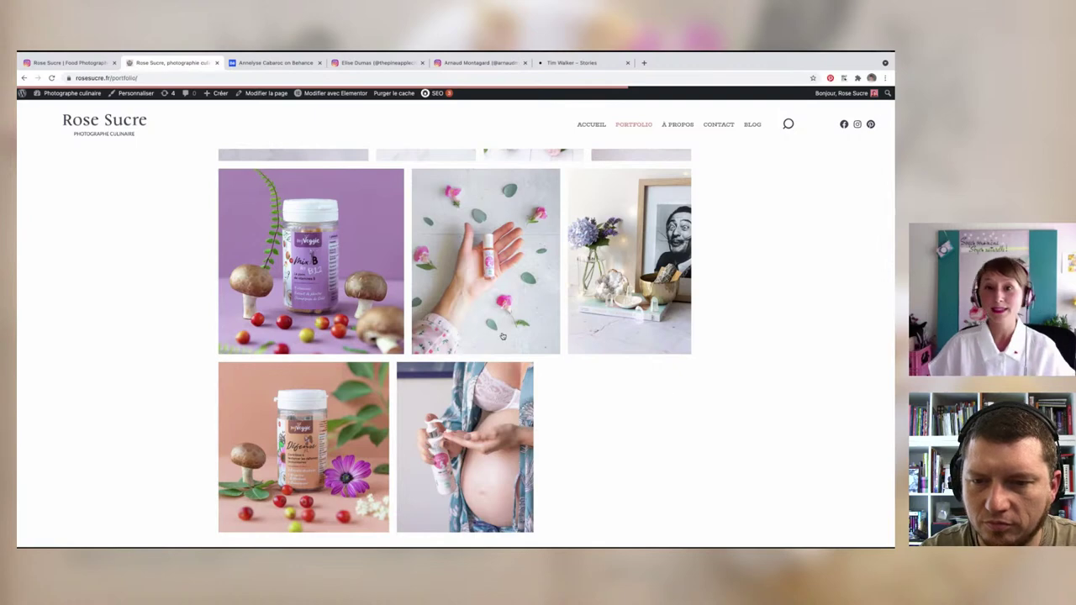
pyautogui.scroll(2, 507, 274)
pyautogui.scroll(2, 507, 274)
pyautogui.scroll(2, 507, 274)
# Step: Scroll from the top down the food gallery past the pink layered cake, tartines and blueberry tart
pyautogui.scroll(4, 507, 274)
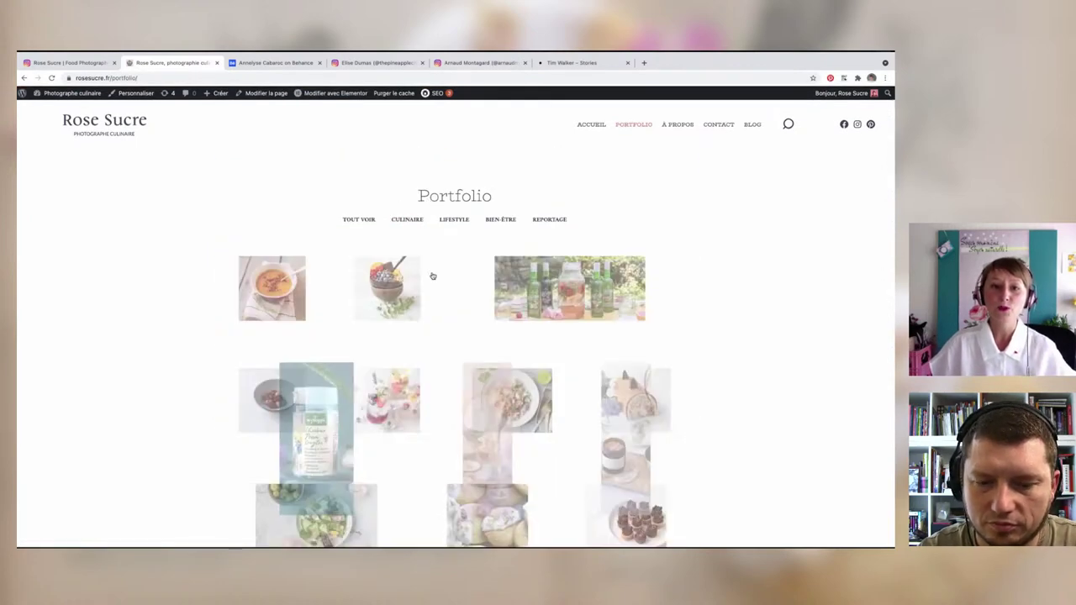
pyautogui.scroll(-2, 404, 328)
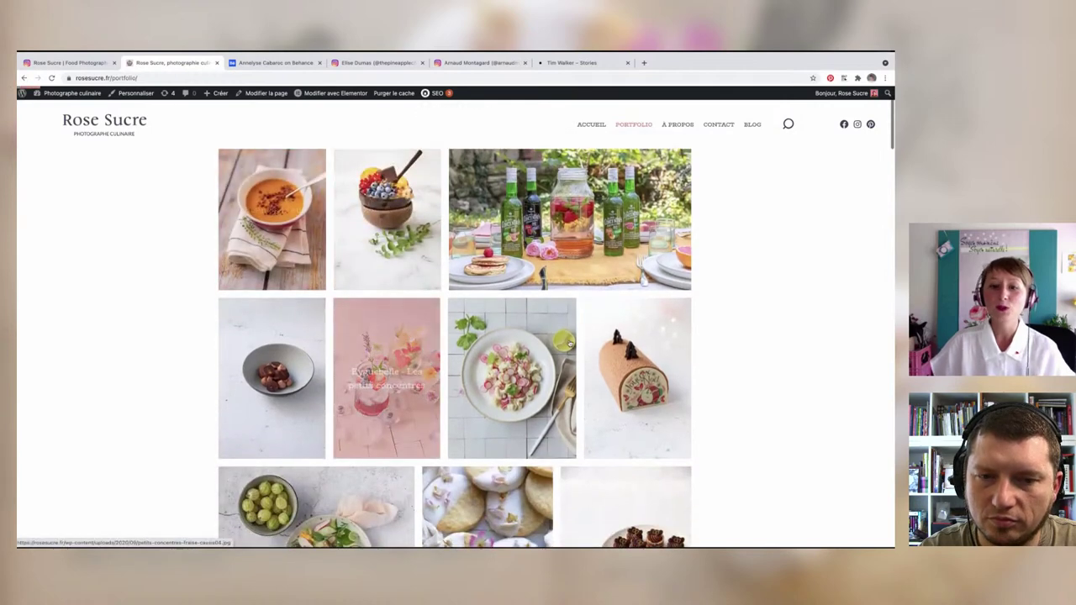
pyautogui.scroll(-3, 398, 340)
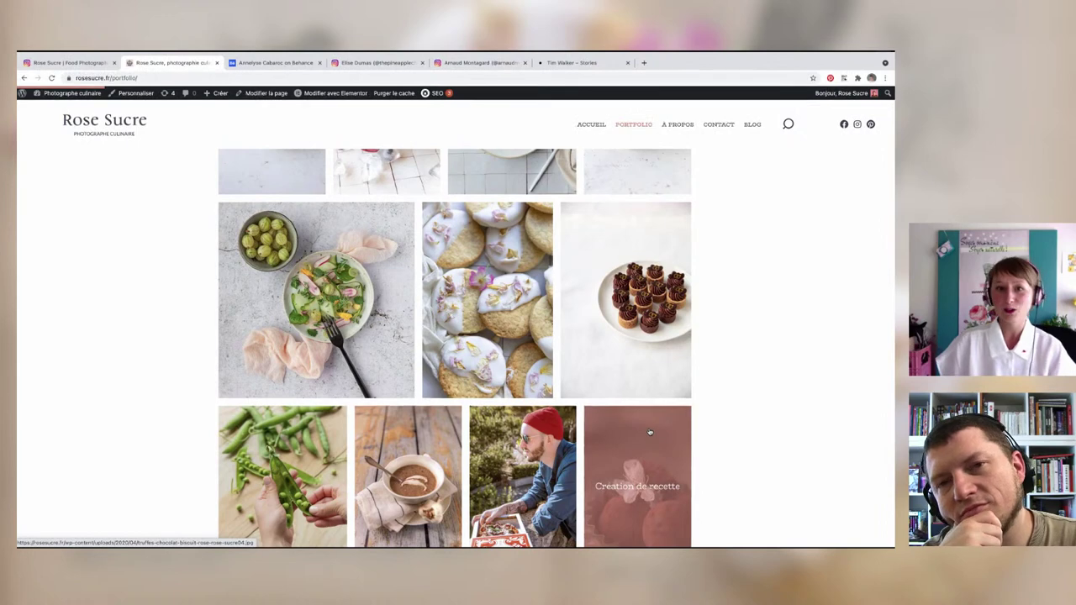
pyautogui.scroll(-2, 649, 433)
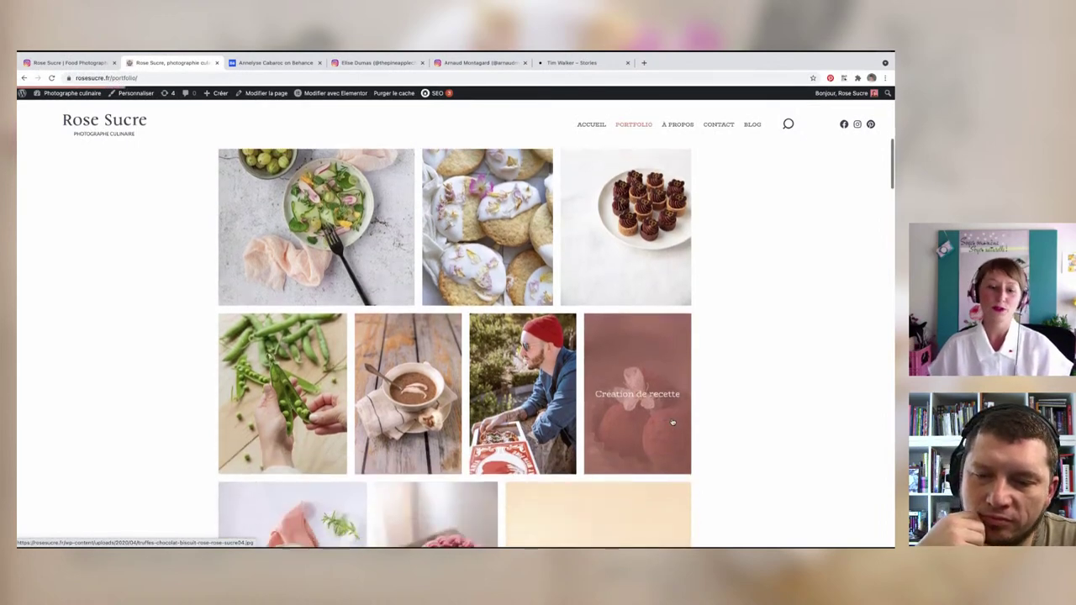
pyautogui.scroll(-3, 672, 423)
pyautogui.scroll(-2, 673, 423)
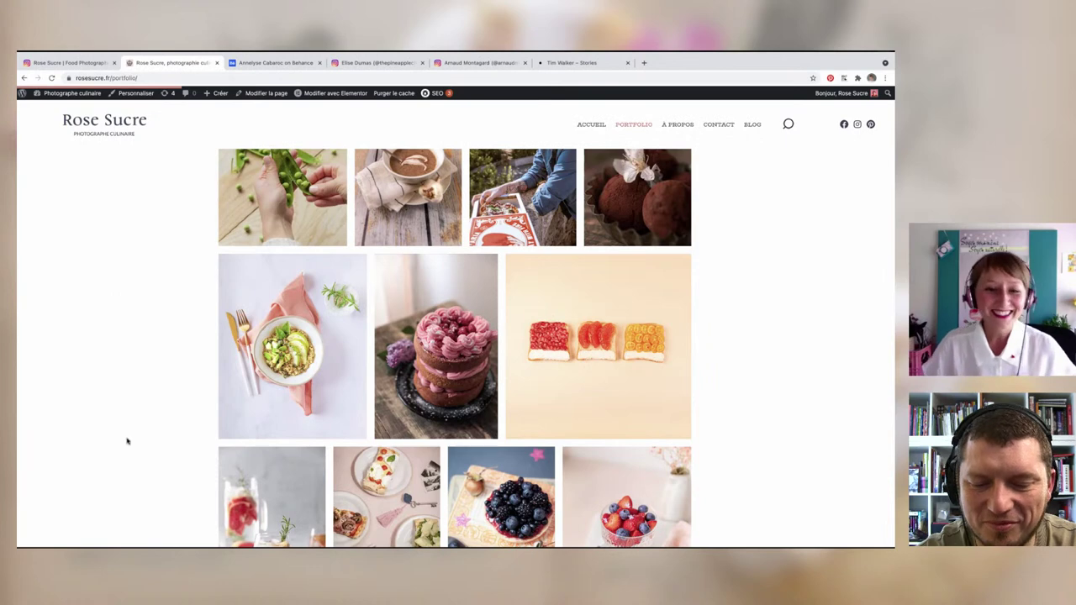
pyautogui.moveTo(248, 516)
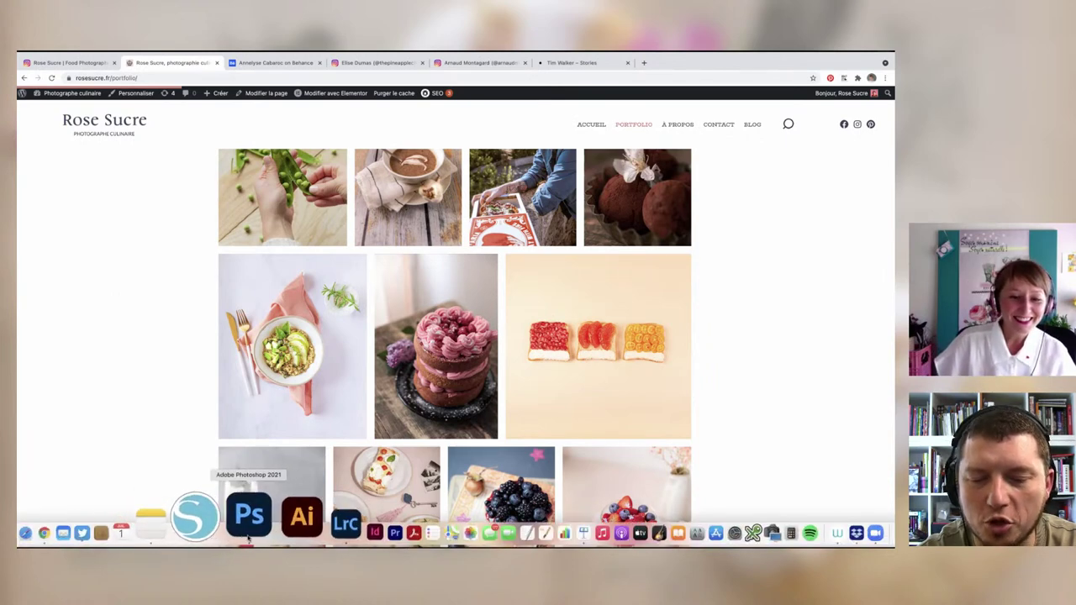
# Step: Bring Photoshop forward, then shift and narrow its window so Lightroom shows alongside
pyautogui.click(248, 538)
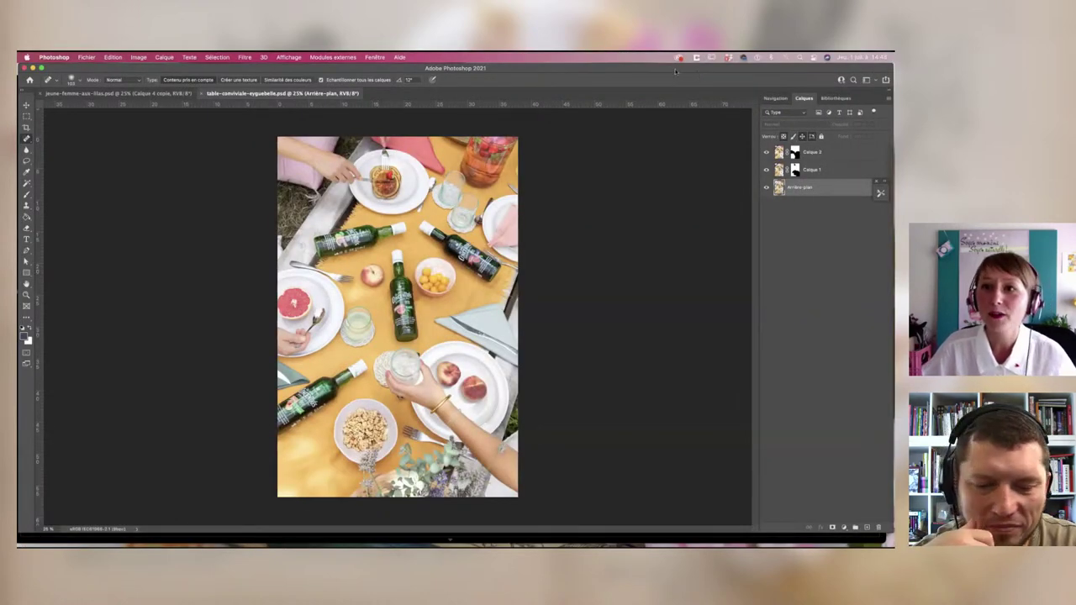
pyautogui.moveTo(675, 71); pyautogui.dragTo(599, 71)
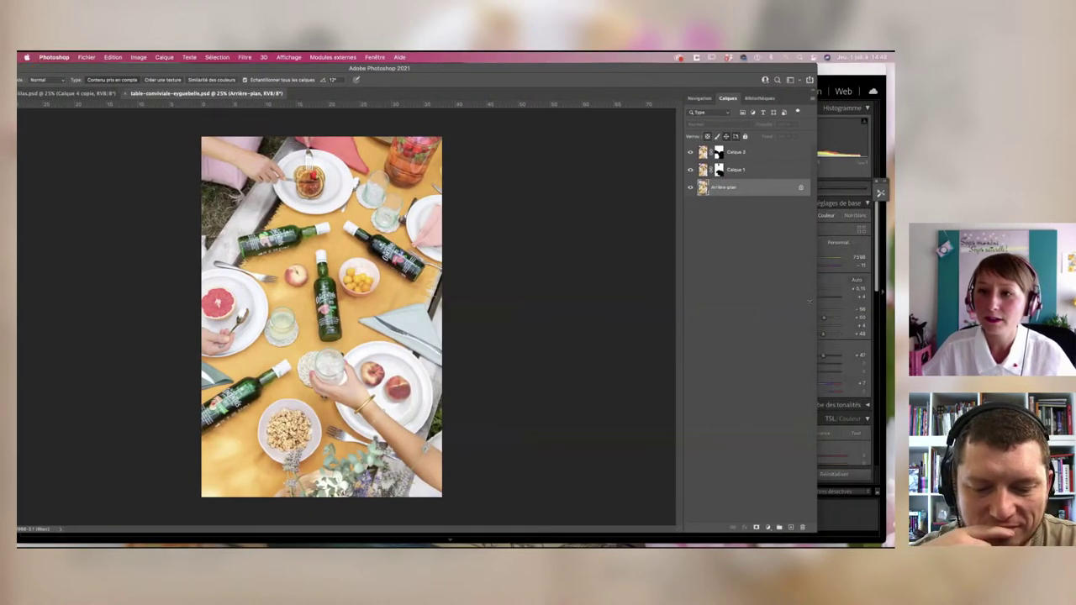
pyautogui.moveTo(816, 76)
pyautogui.mouseDown()
pyautogui.moveTo(633, 80)
pyautogui.moveTo(740, 68)
pyautogui.mouseUp()
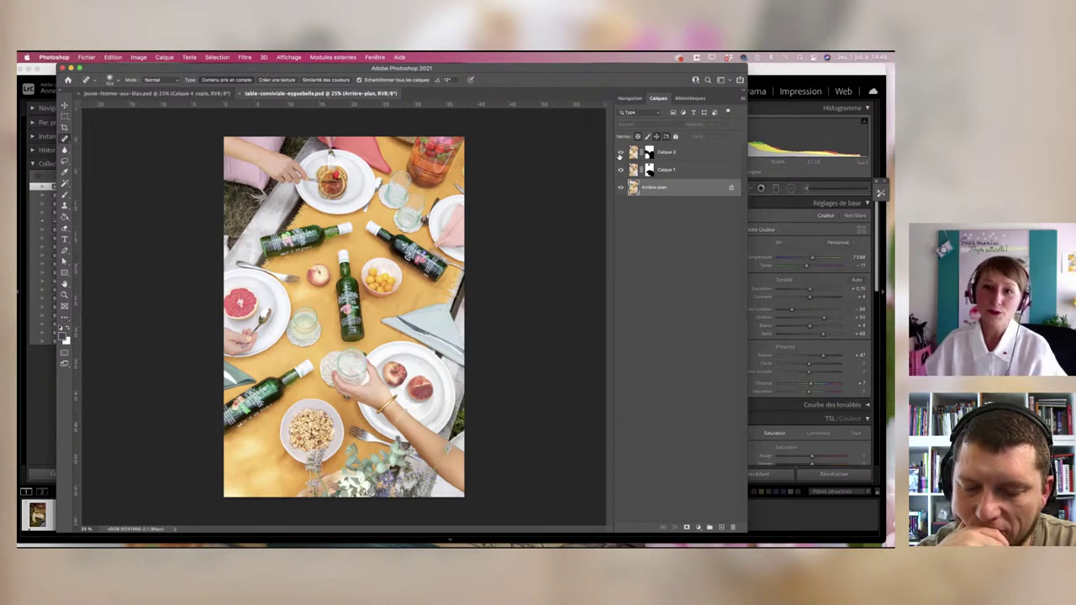
# Step: Toggle the Calque 1 and Calque 2 retouch layers off and back on to compare with the original
pyautogui.click(621, 153)
pyautogui.click(620, 169)
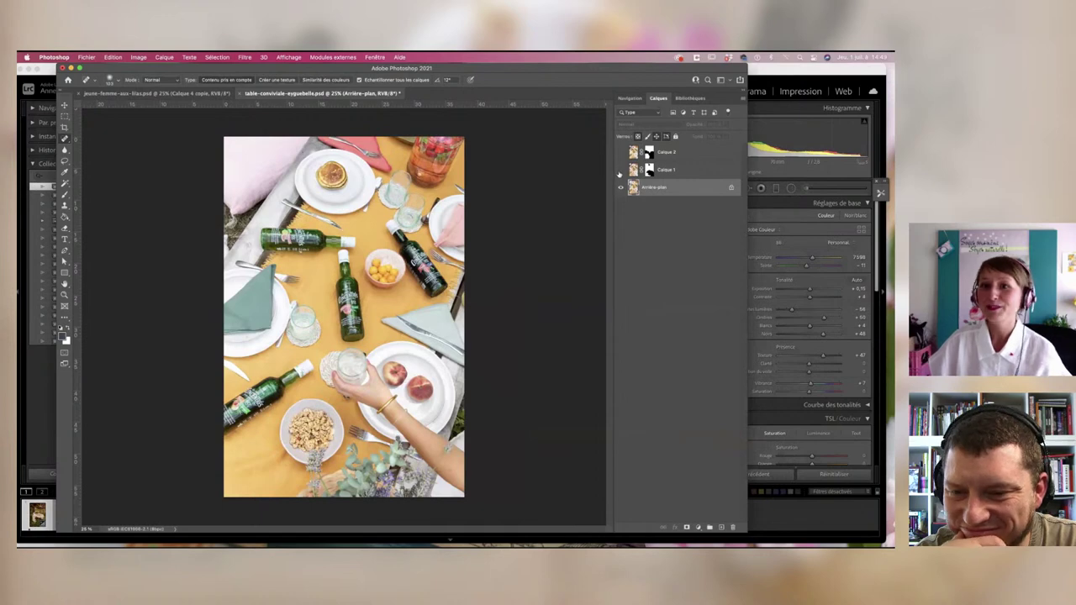
pyautogui.click(621, 170)
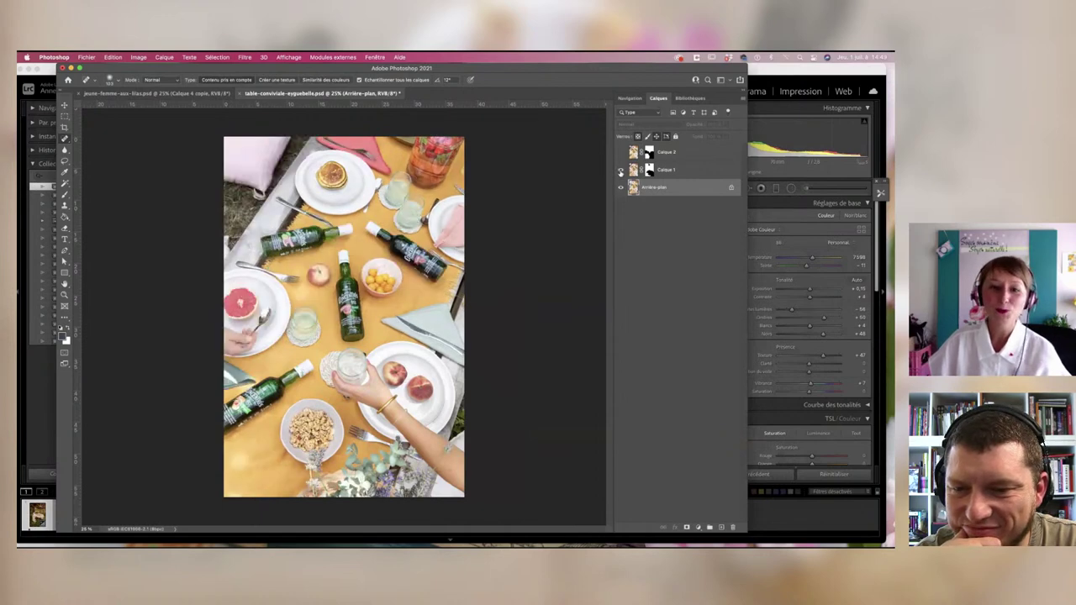
pyautogui.click(620, 152)
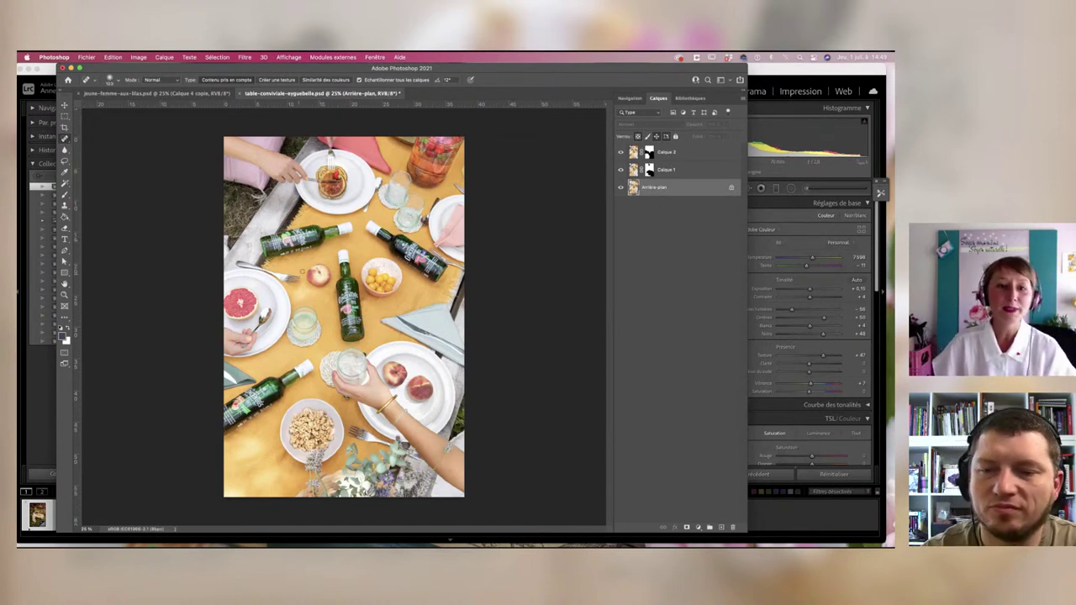
# Step: Pick the patch retouching tool, dismiss the tool flyout, and bring up jeune-femme-aux-lilas.psd
pyautogui.click(64, 318)
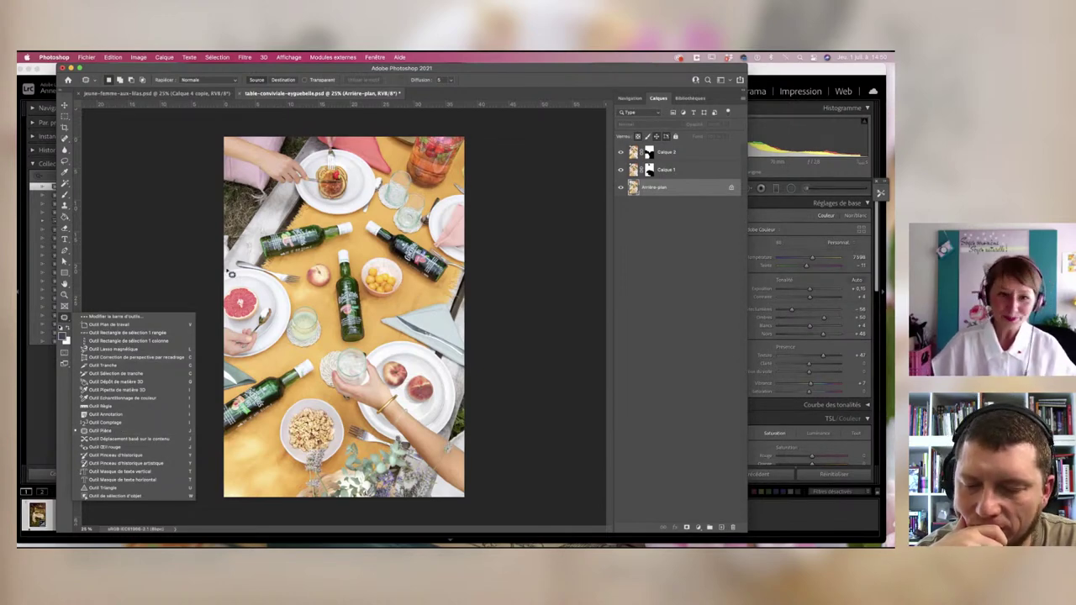
pyautogui.click(225, 262)
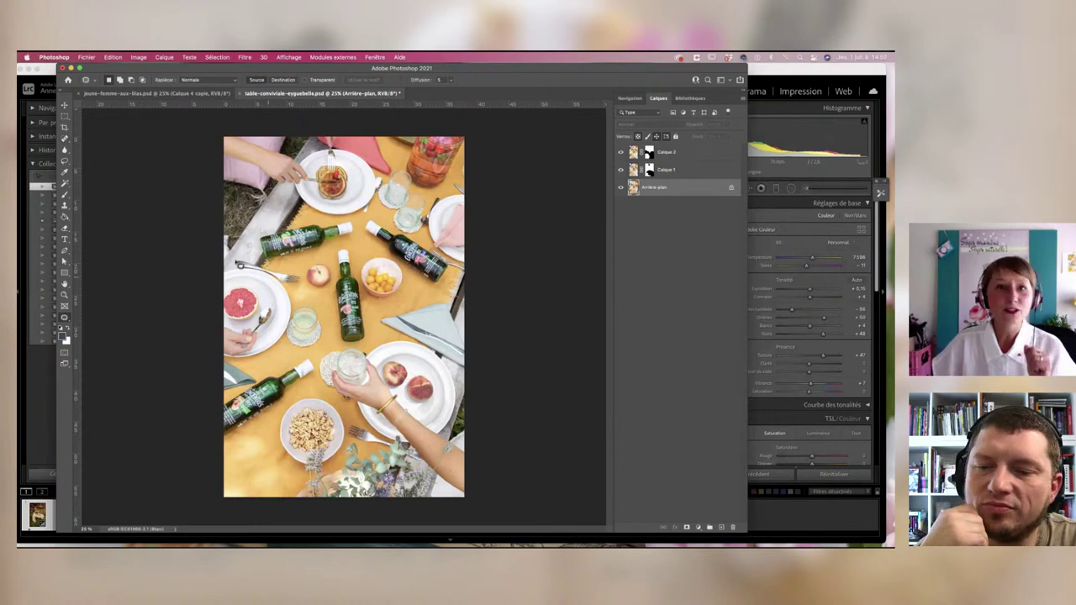
pyautogui.click(174, 94)
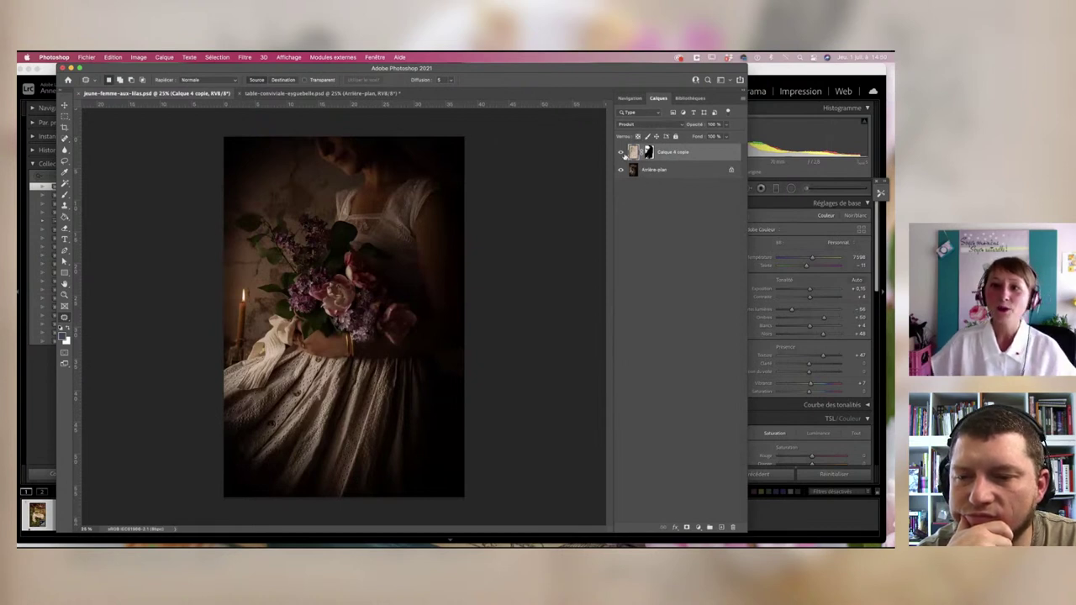
# Step: Hide and re-show the Calque 4 copie layer, then return to Chrome's Rose Sucre portfolio
pyautogui.click(621, 152)
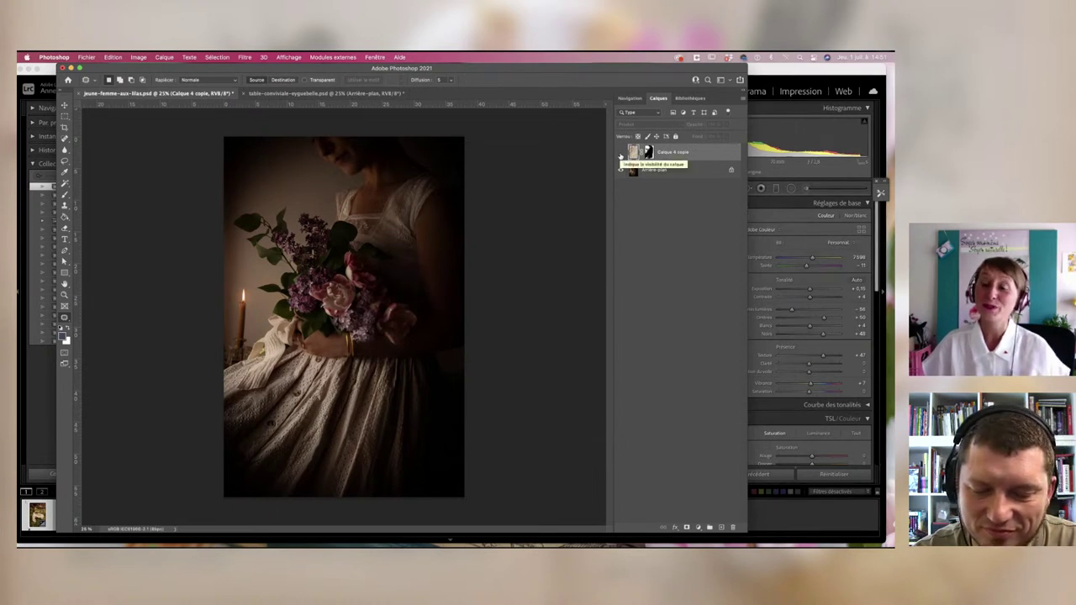
pyautogui.click(620, 154)
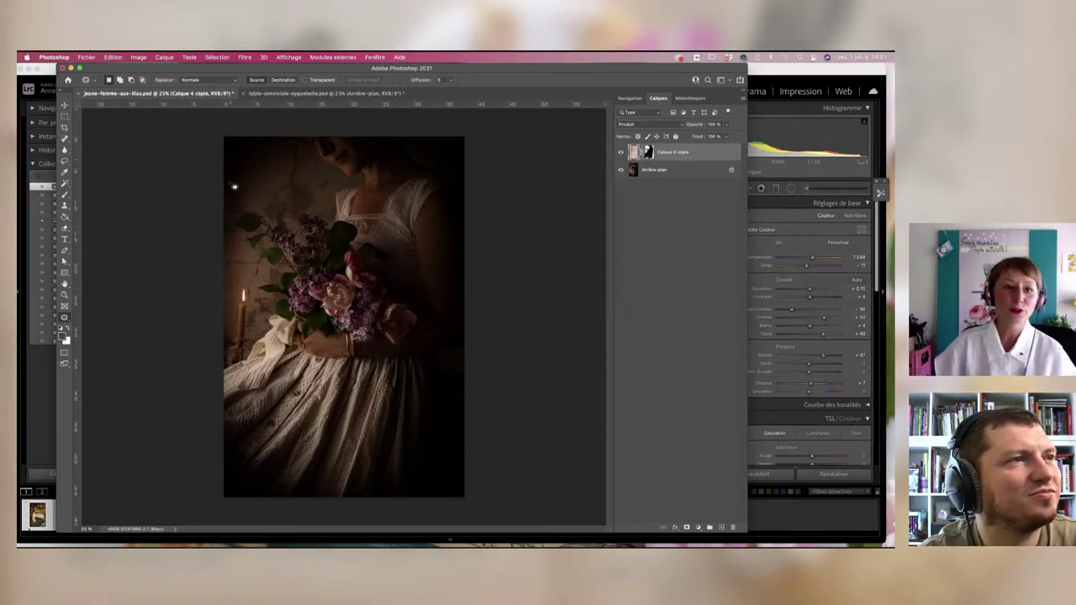
pyautogui.click(115, 514)
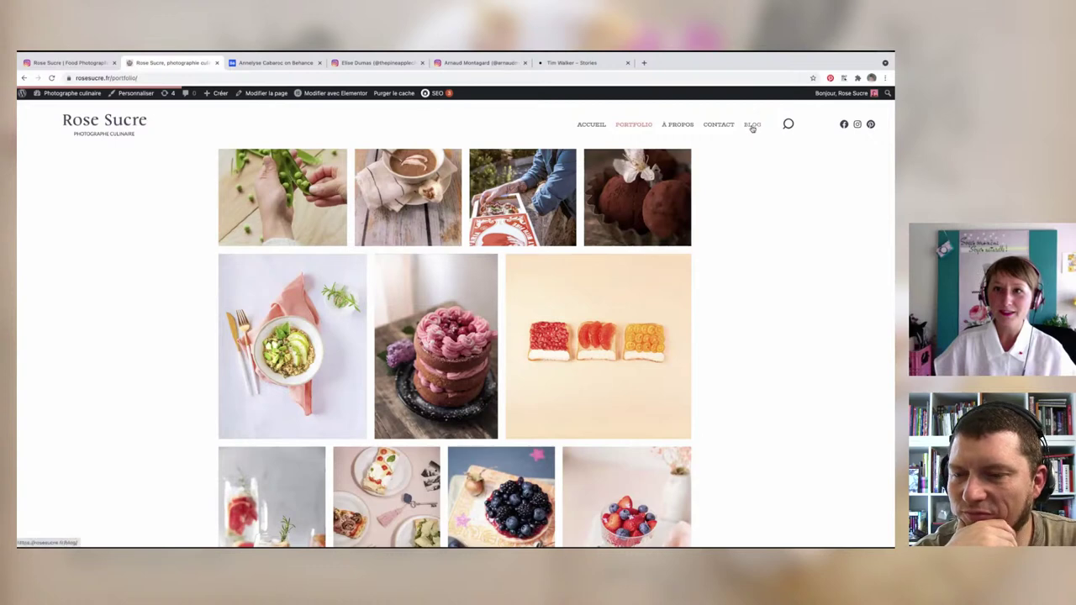
# Step: Go to the Rose Sucre BLOG listing and open the Pain bannock post
pyautogui.click(752, 125)
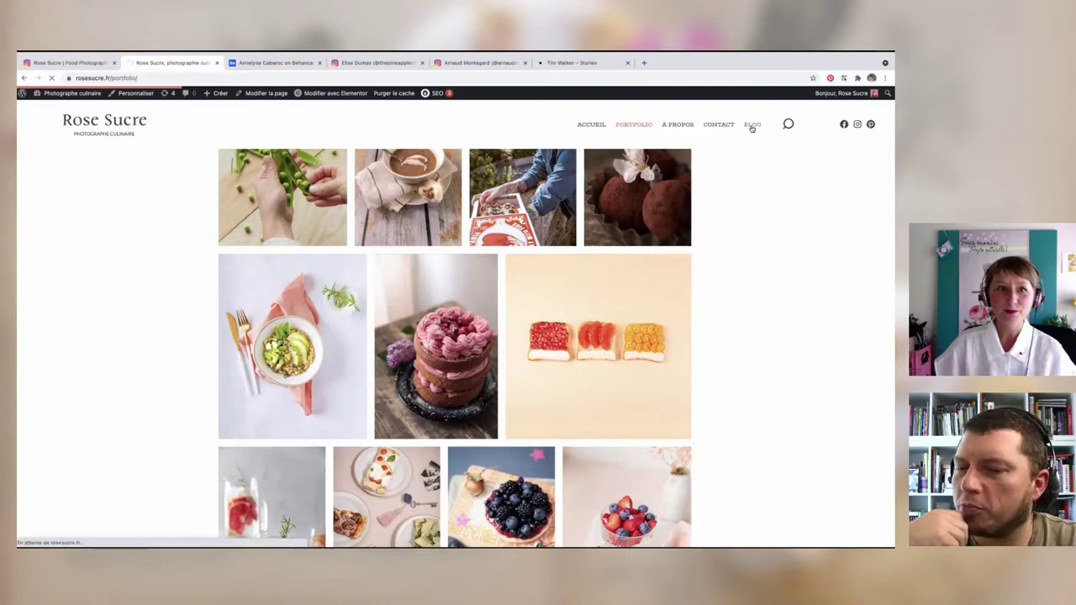
pyautogui.scroll(-2, 699, 203)
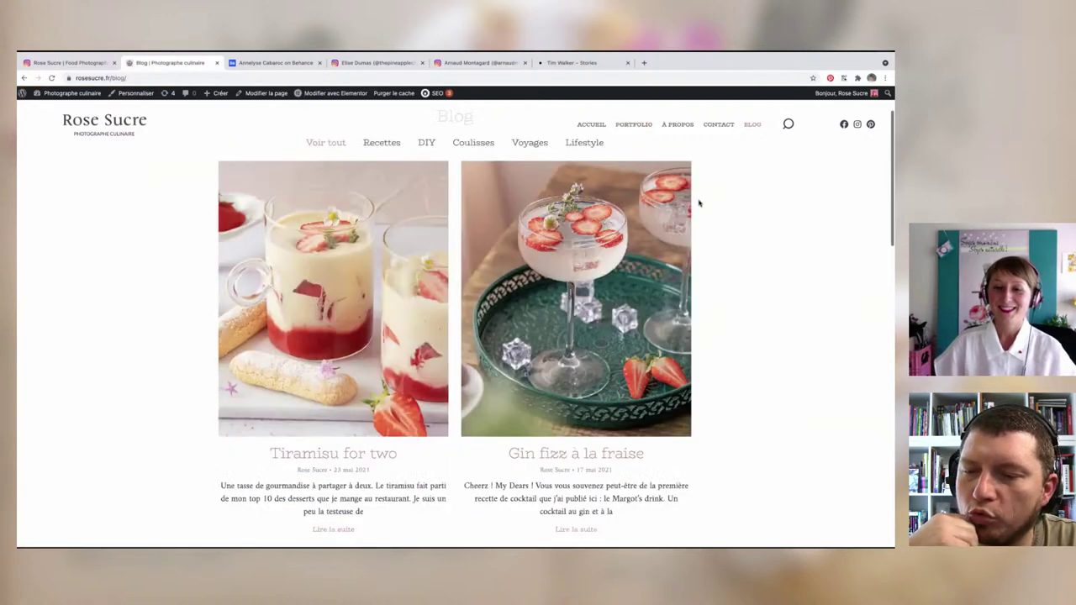
pyautogui.scroll(-4, 696, 202)
pyautogui.scroll(-2, 697, 202)
pyautogui.click(484, 191)
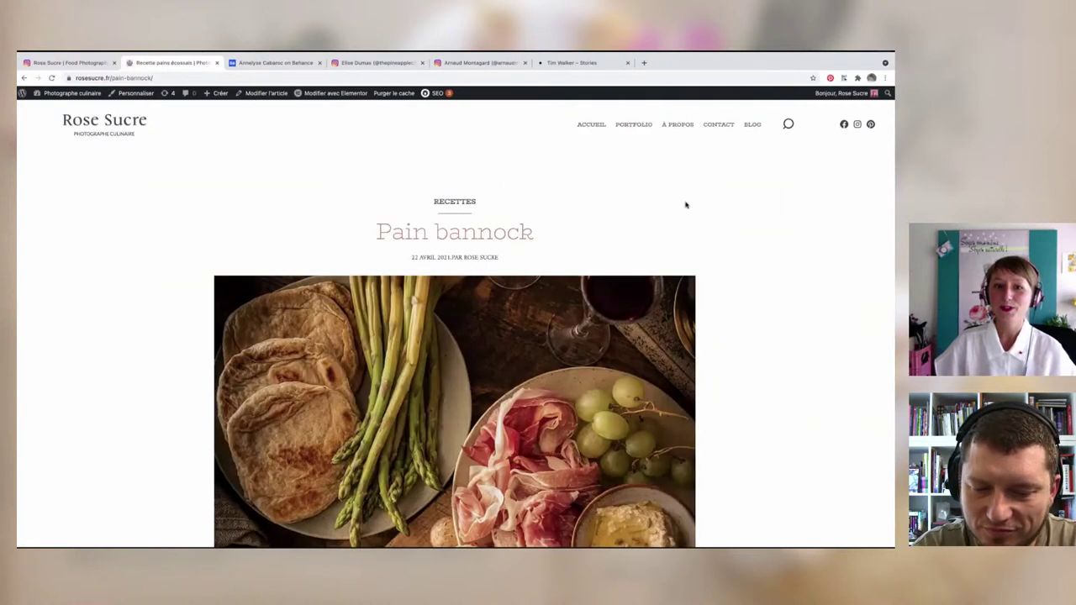
# Step: Read down through the Pain bannock article and its photos
pyautogui.scroll(-1, 644, 207)
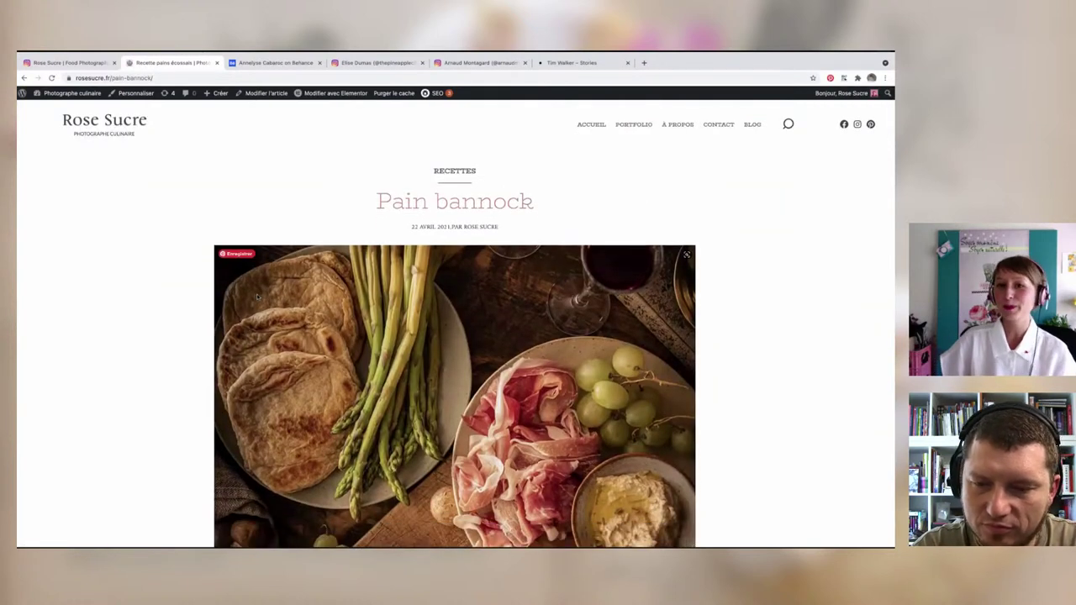
pyautogui.scroll(-1, 168, 313)
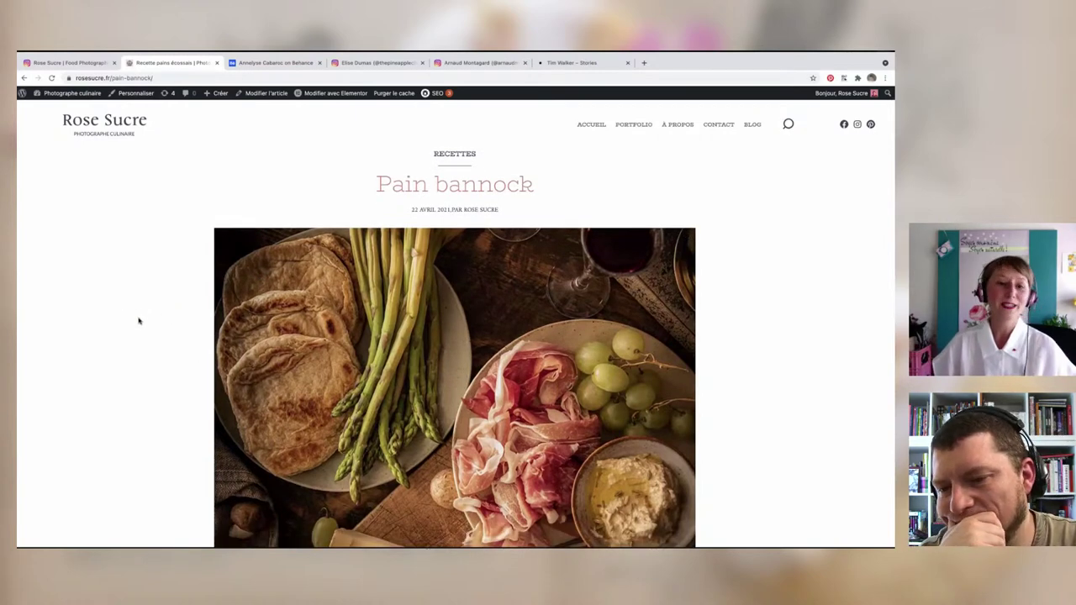
pyautogui.scroll(-2, 142, 313)
pyautogui.scroll(-5, 141, 318)
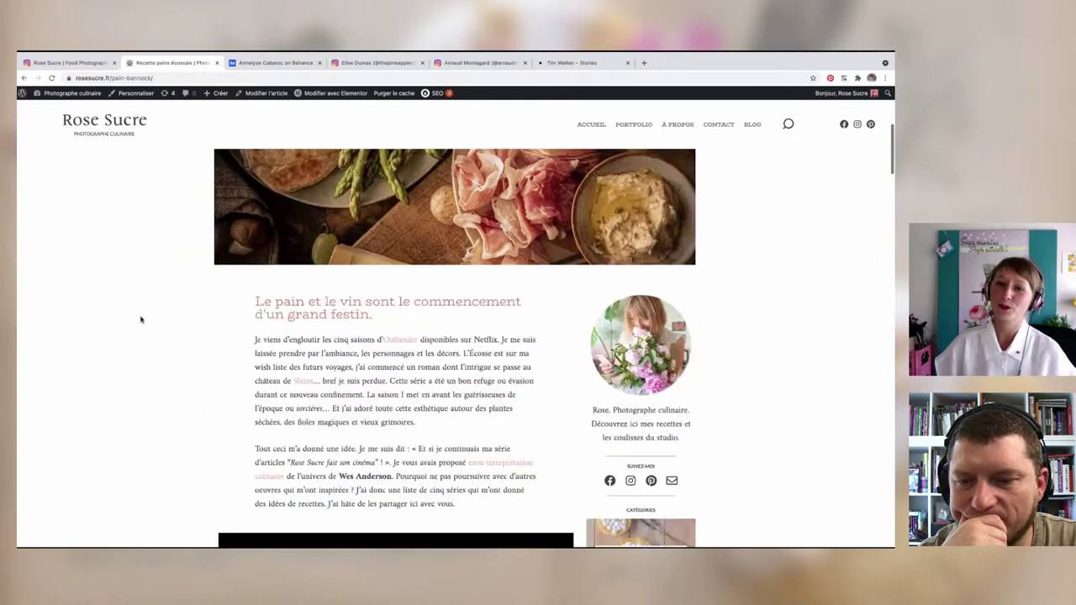
pyautogui.scroll(-3, 141, 317)
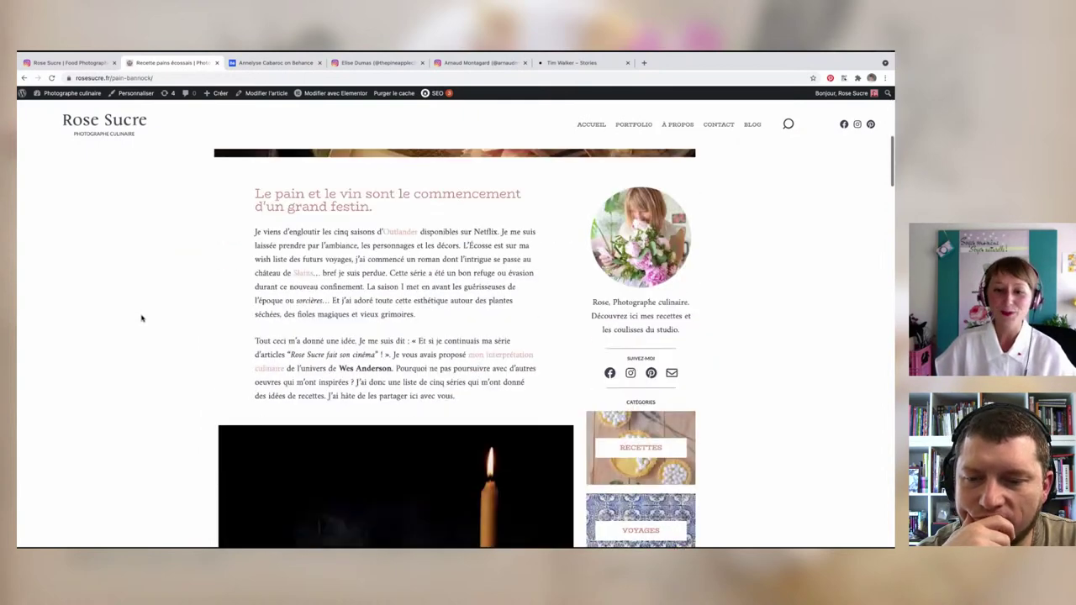
pyautogui.scroll(-3, 142, 318)
pyautogui.scroll(-2, 141, 318)
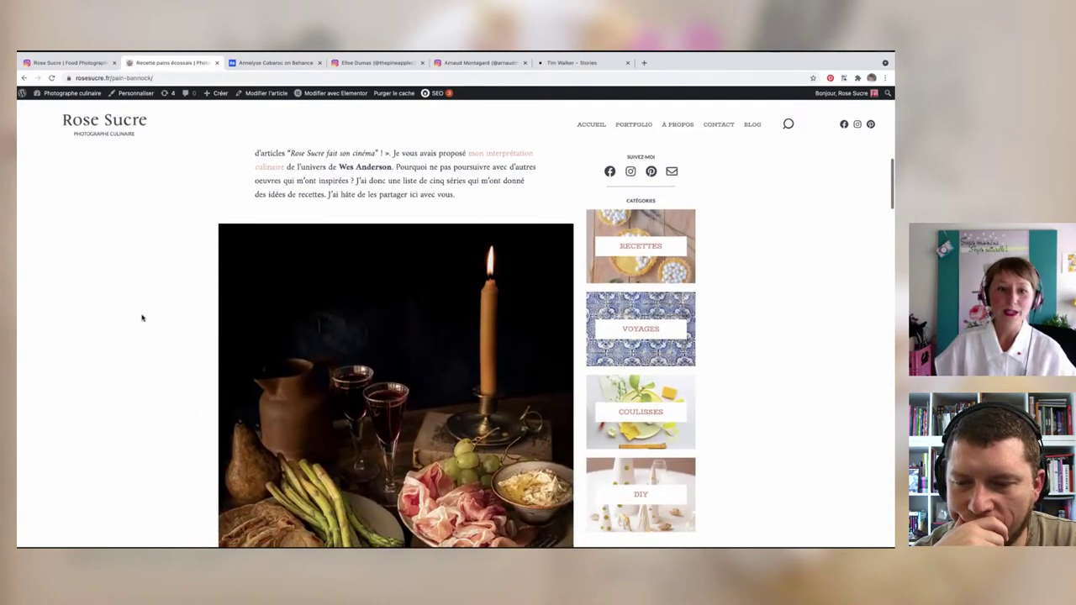
pyautogui.scroll(-2, 141, 318)
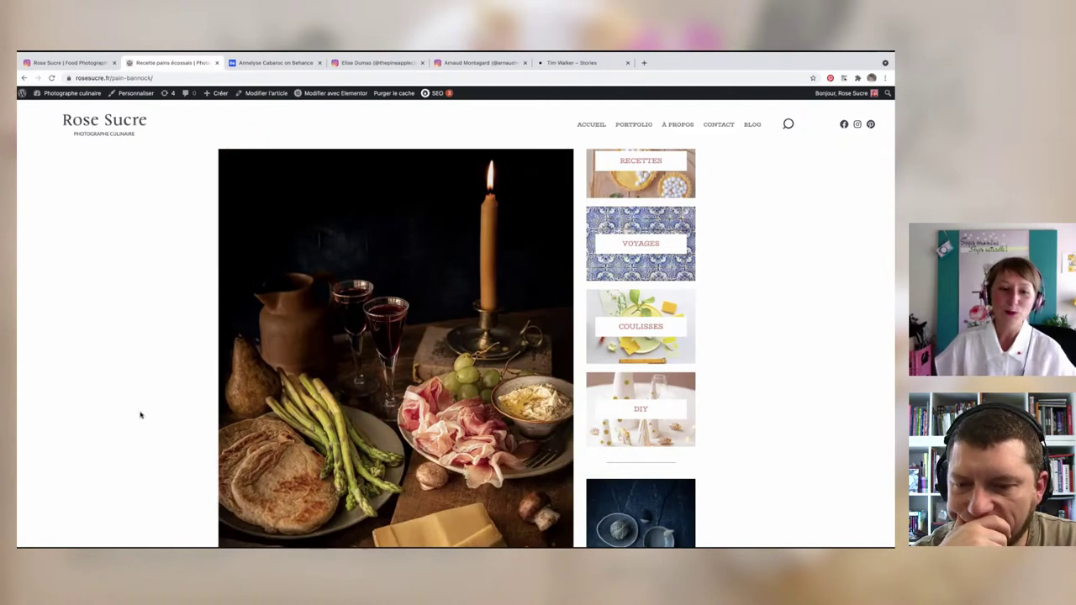
pyautogui.scroll(-1, 140, 414)
pyautogui.scroll(-3, 140, 415)
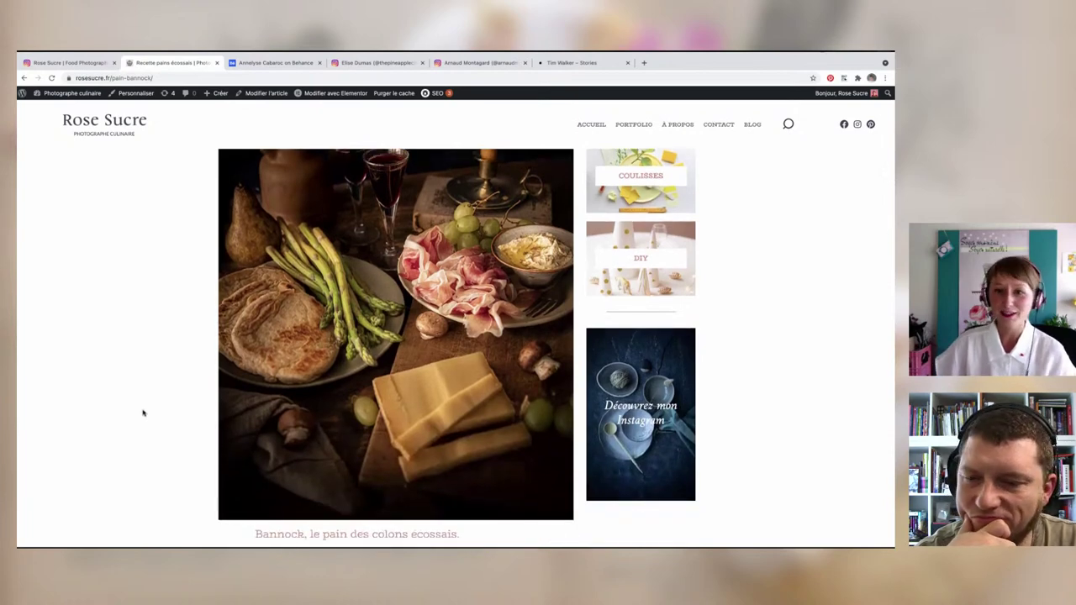
pyautogui.scroll(-3, 174, 407)
pyautogui.scroll(-4, 175, 407)
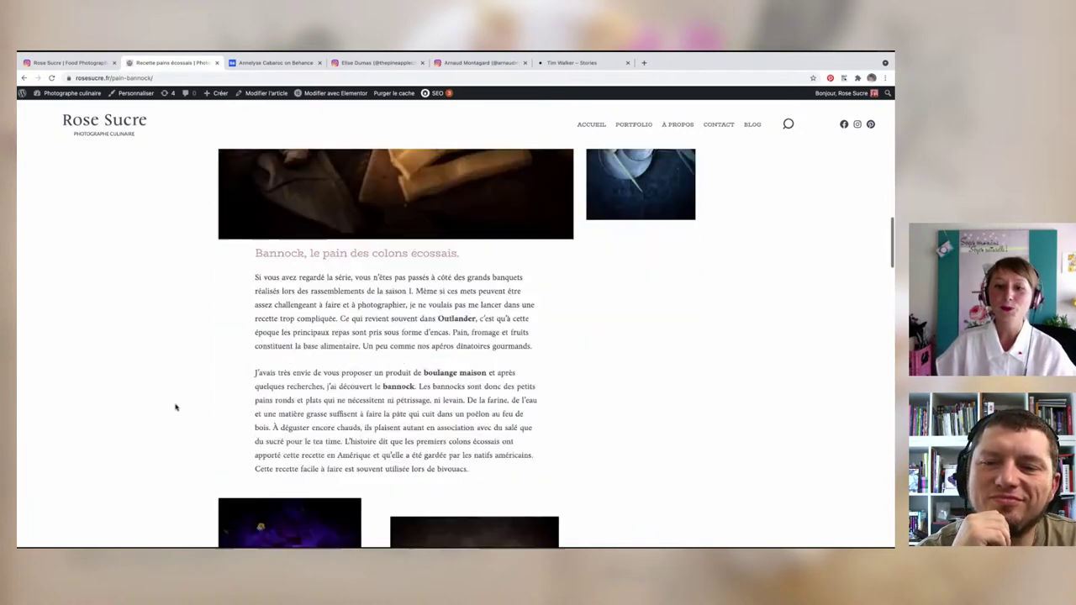
pyautogui.scroll(-4, 175, 407)
pyautogui.scroll(-6, 176, 408)
# Step: Return to the top of the post showing the flatbread, asparagus and ham photo
pyautogui.scroll(4, 175, 408)
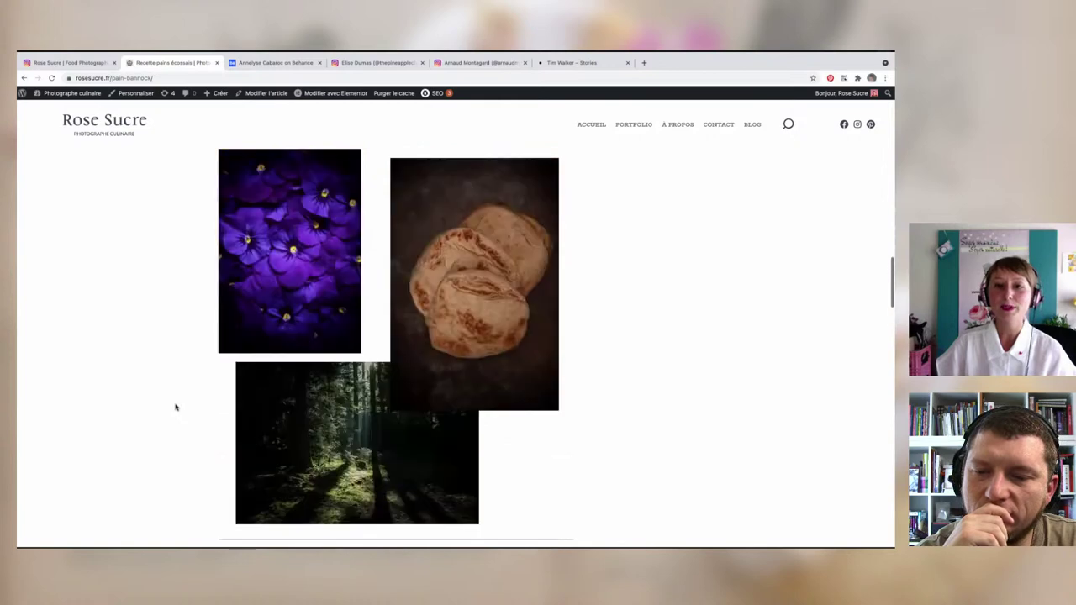
pyautogui.scroll(7, 176, 408)
pyautogui.scroll(2, 176, 407)
pyautogui.scroll(3, 174, 406)
pyautogui.scroll(1, 207, 423)
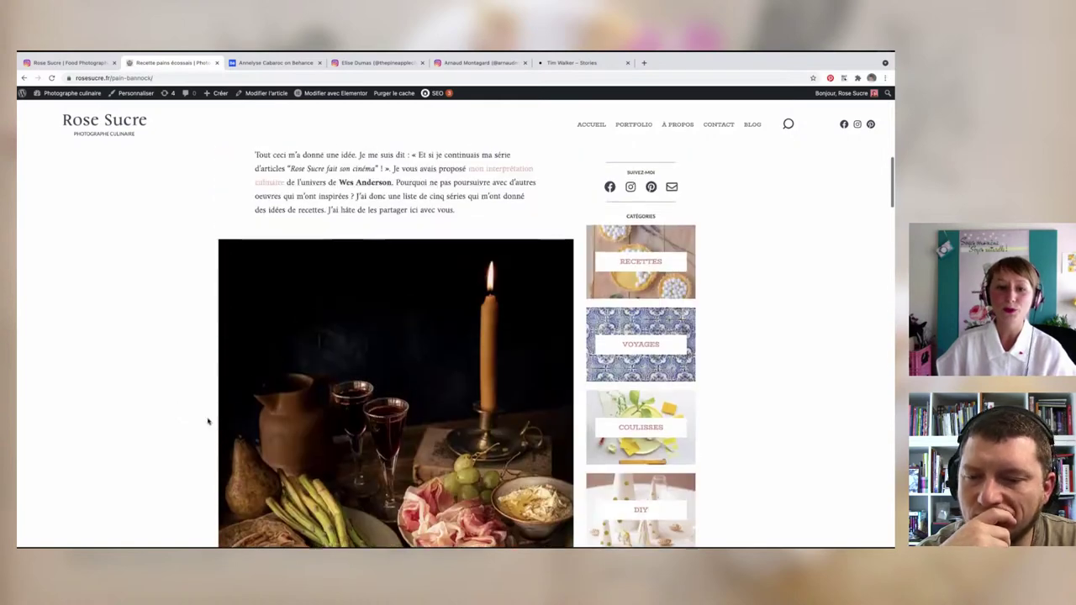
pyautogui.scroll(1, 207, 421)
pyautogui.scroll(5, 208, 421)
pyautogui.scroll(5, 207, 421)
pyautogui.scroll(1, 206, 416)
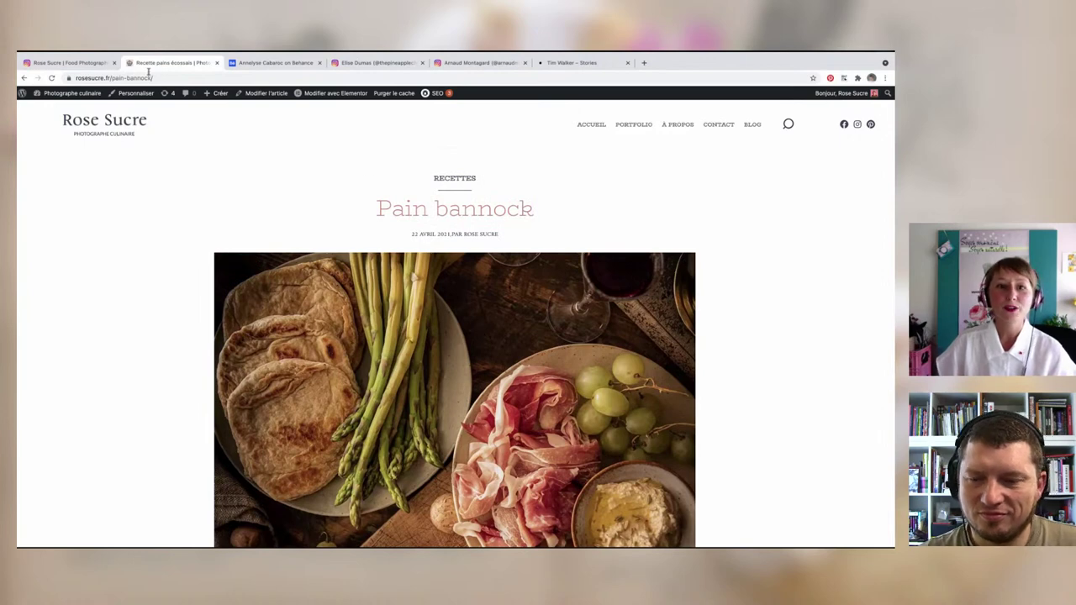
pyautogui.scroll(-1, 454, 395)
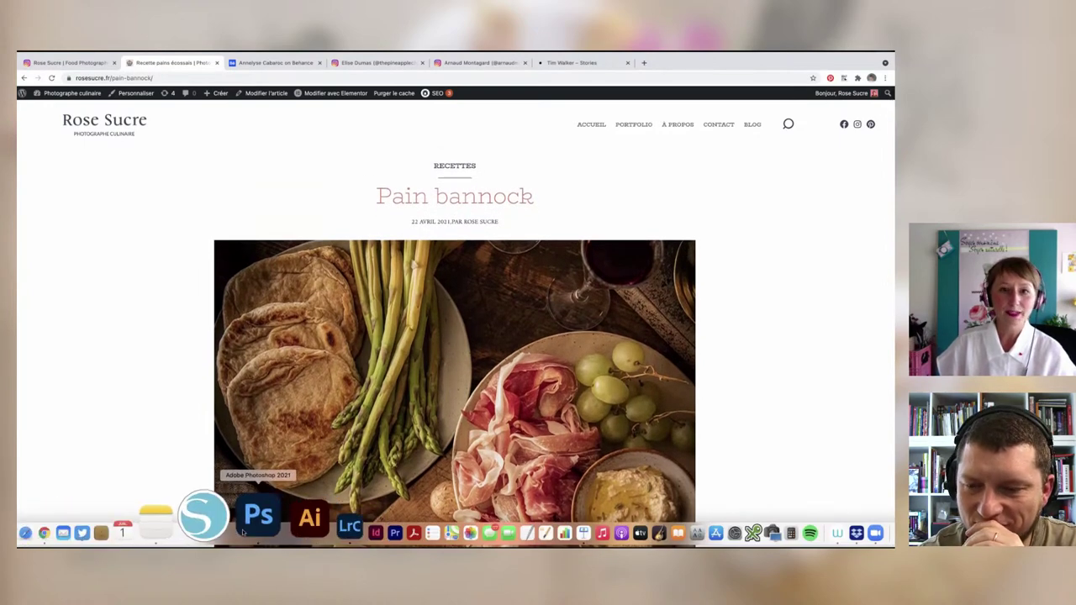
pyautogui.click(258, 516)
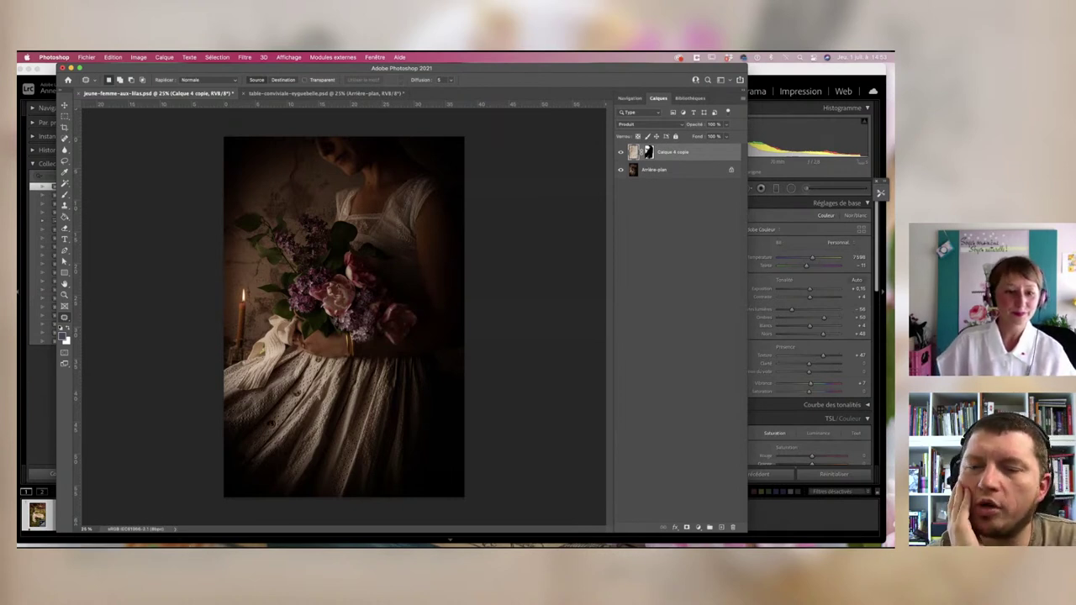
pyautogui.click(105, 516)
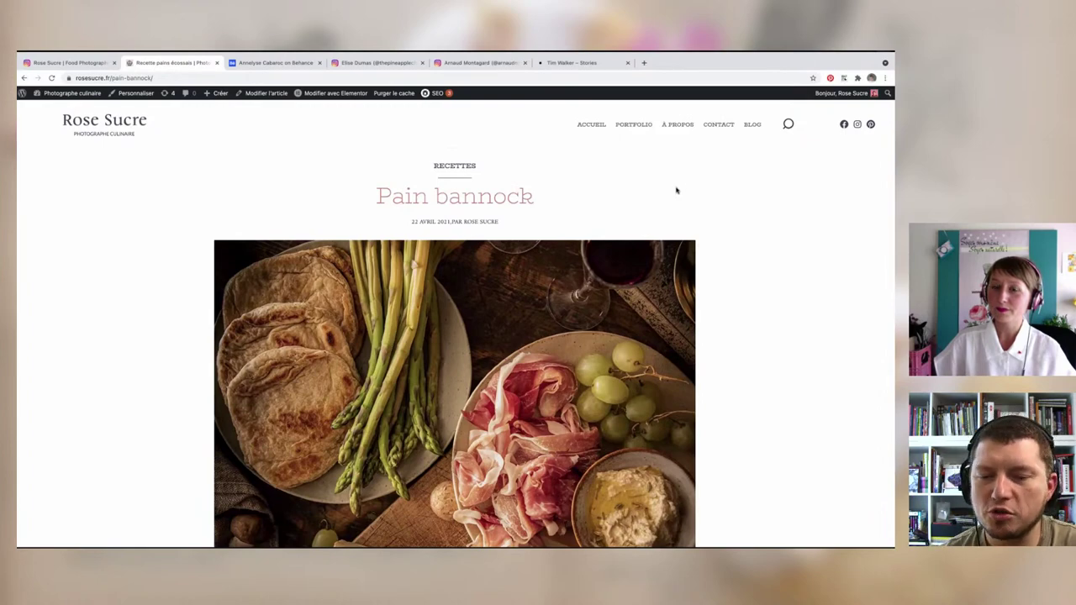
# Step: Bring the Pains bannock recipe card into view: 10-minute prep, 10-minute cooking, 4 breads, five steps
pyautogui.scroll(-5, 675, 191)
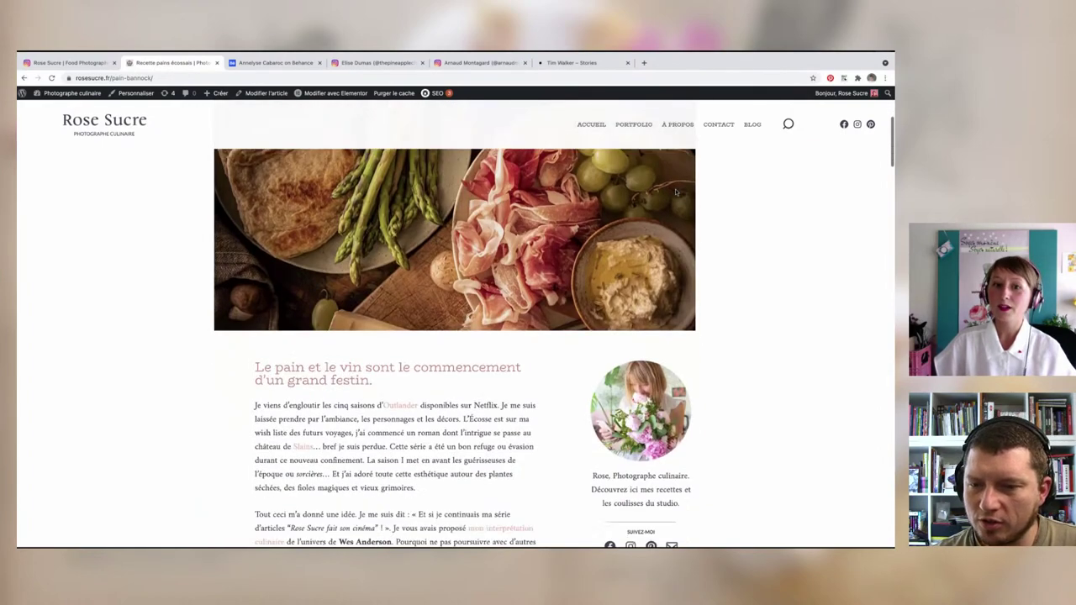
pyautogui.scroll(-3, 676, 193)
pyautogui.scroll(-3, 675, 193)
pyautogui.scroll(-2, 676, 192)
pyautogui.scroll(-2, 676, 192)
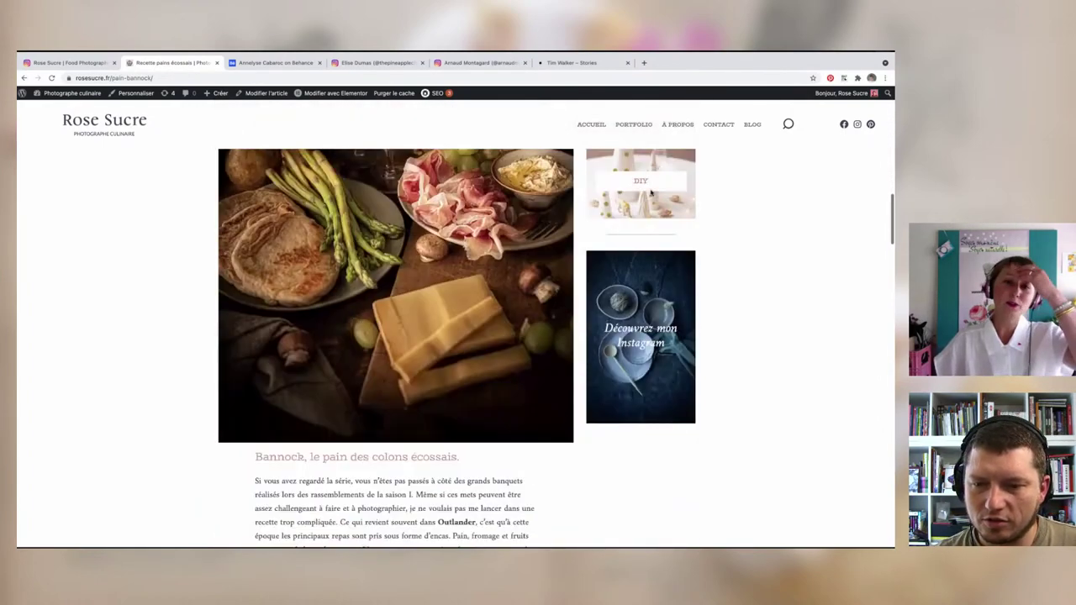
pyautogui.scroll(-2, 612, 256)
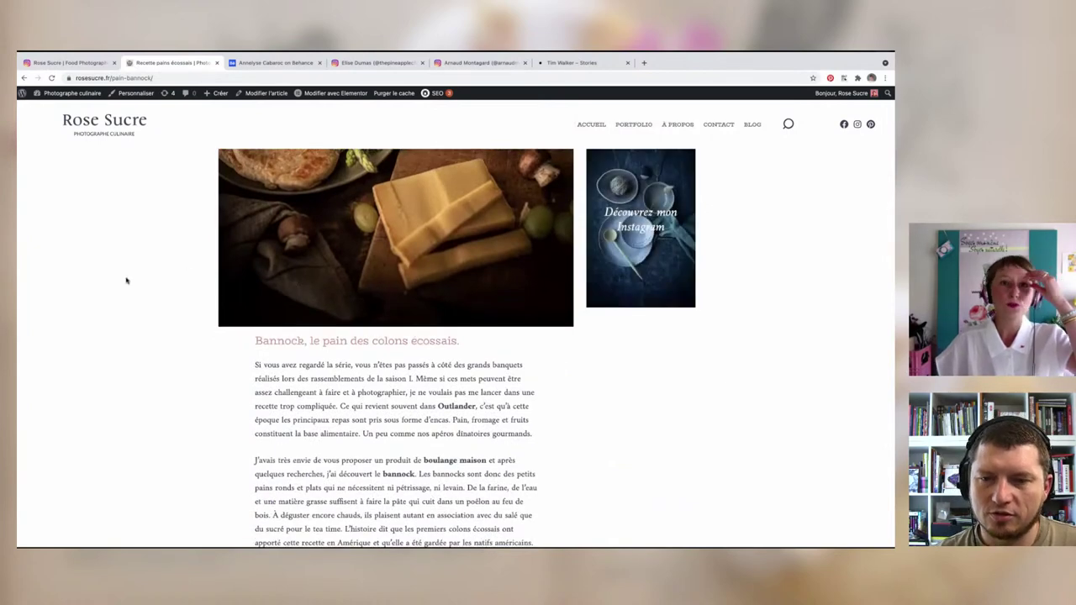
pyautogui.scroll(-1, 129, 275)
pyautogui.scroll(-3, 129, 276)
pyautogui.scroll(-2, 128, 275)
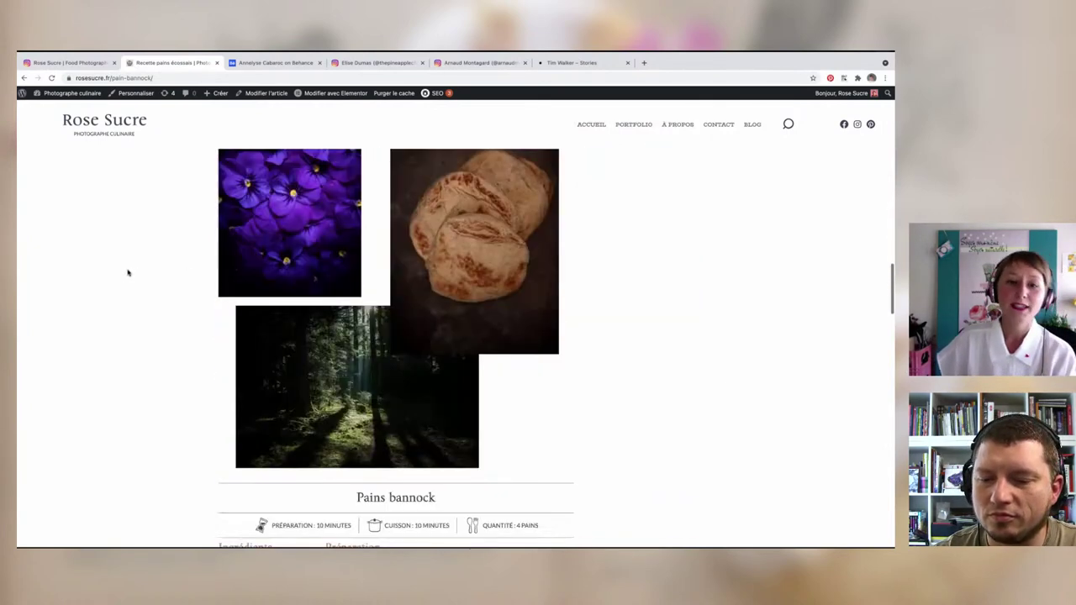
pyautogui.scroll(-3, 126, 275)
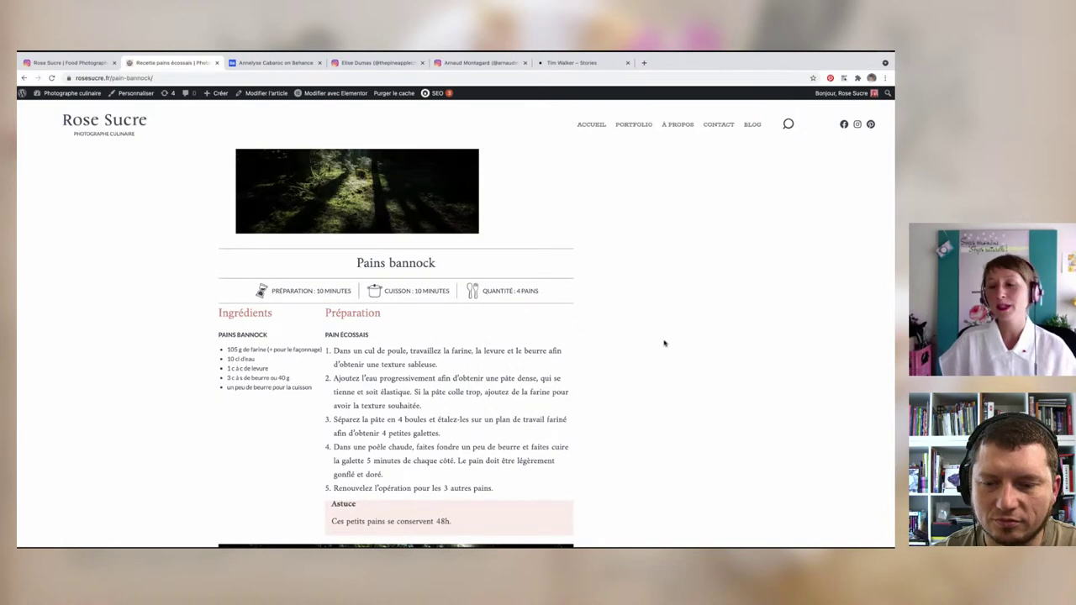
pyautogui.scroll(-1, 664, 343)
pyautogui.scroll(-1, 664, 343)
pyautogui.scroll(2, 666, 341)
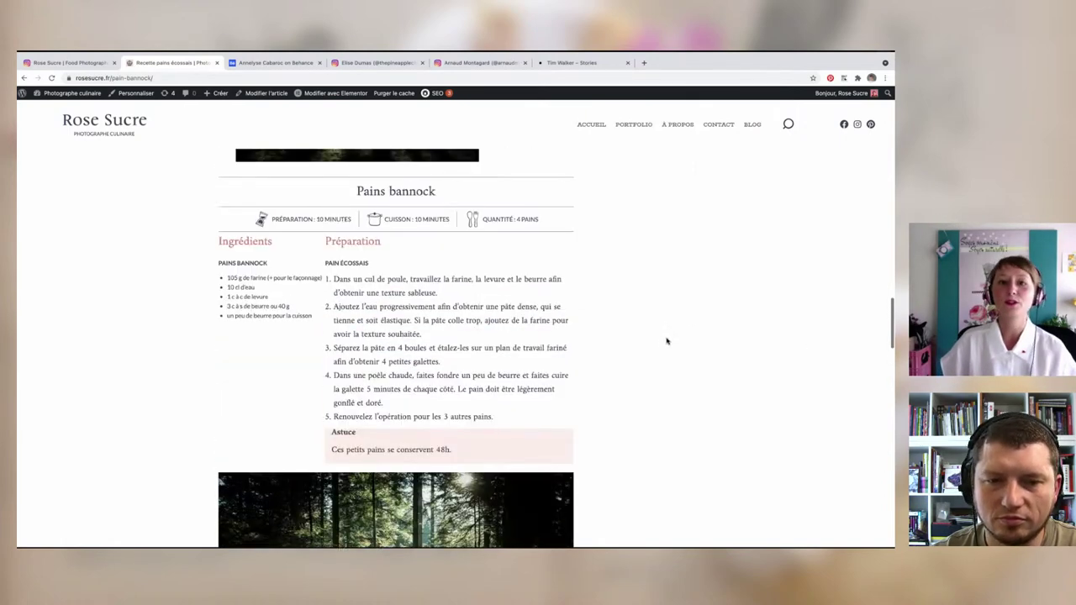
pyautogui.scroll(-1, 667, 340)
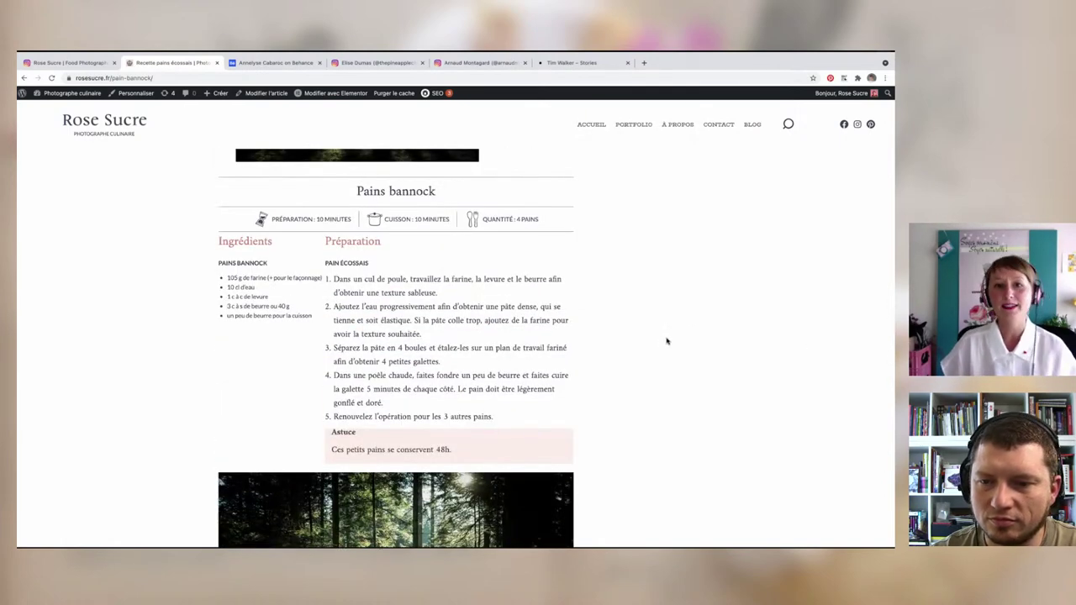
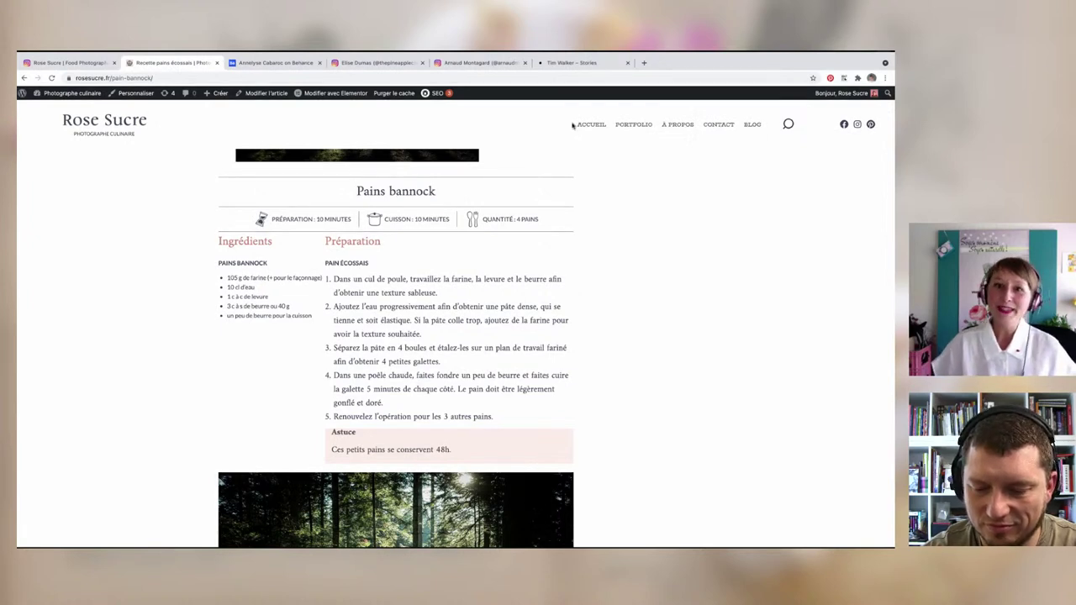
# Step: Scroll back to the top and go to the Rose Sucre blog listing
pyautogui.scroll(1, 535, 149)
pyautogui.scroll(3, 535, 148)
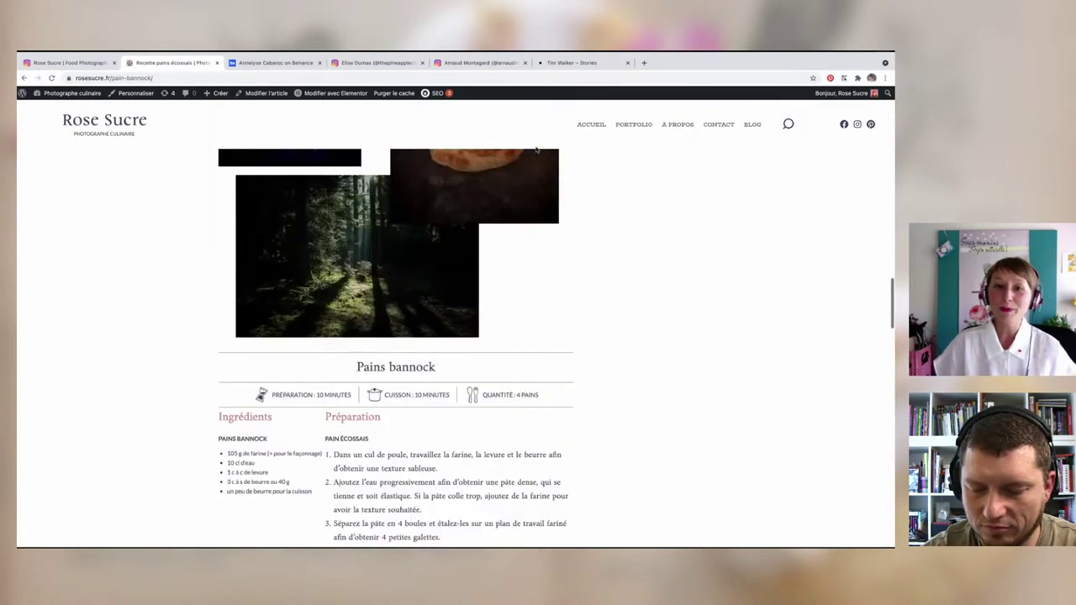
pyautogui.scroll(2, 536, 150)
pyautogui.scroll(2, 589, 148)
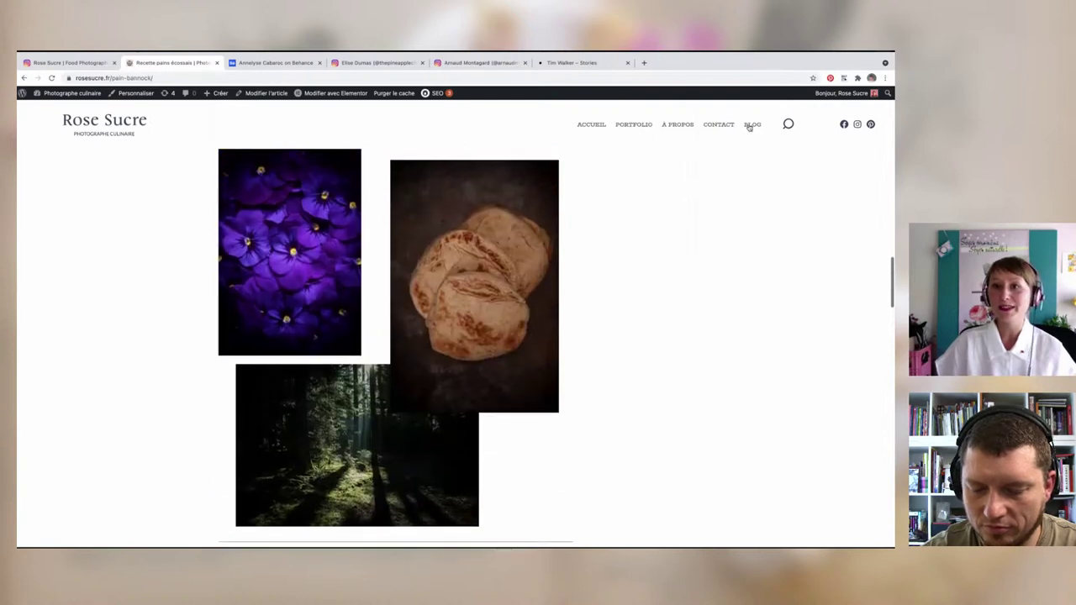
pyautogui.click(750, 124)
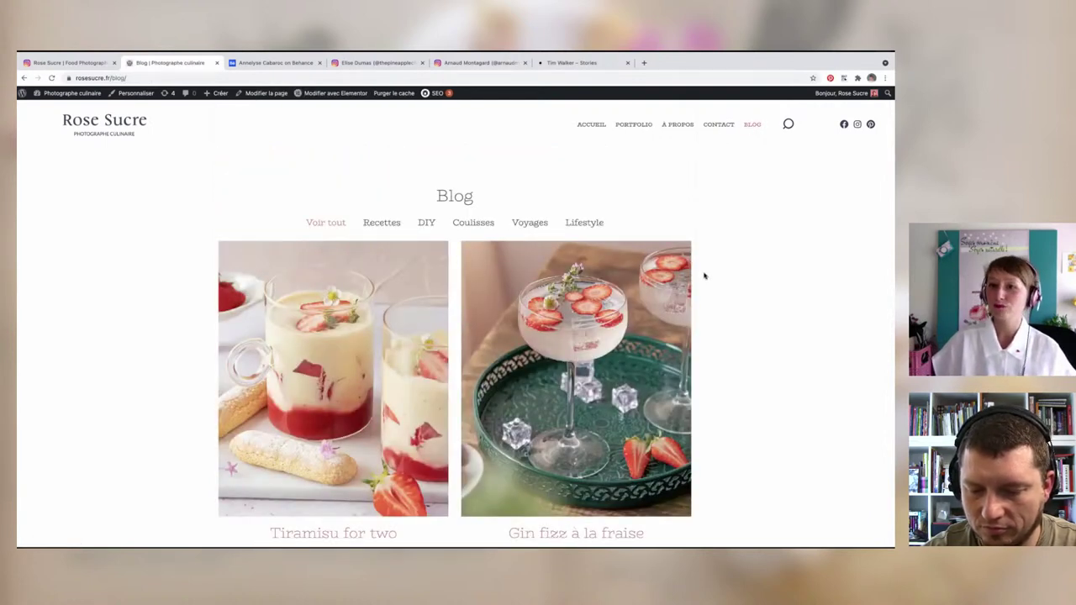
# Step: Scroll down the post grid and open the Billes de fromage article
pyautogui.scroll(-2, 705, 276)
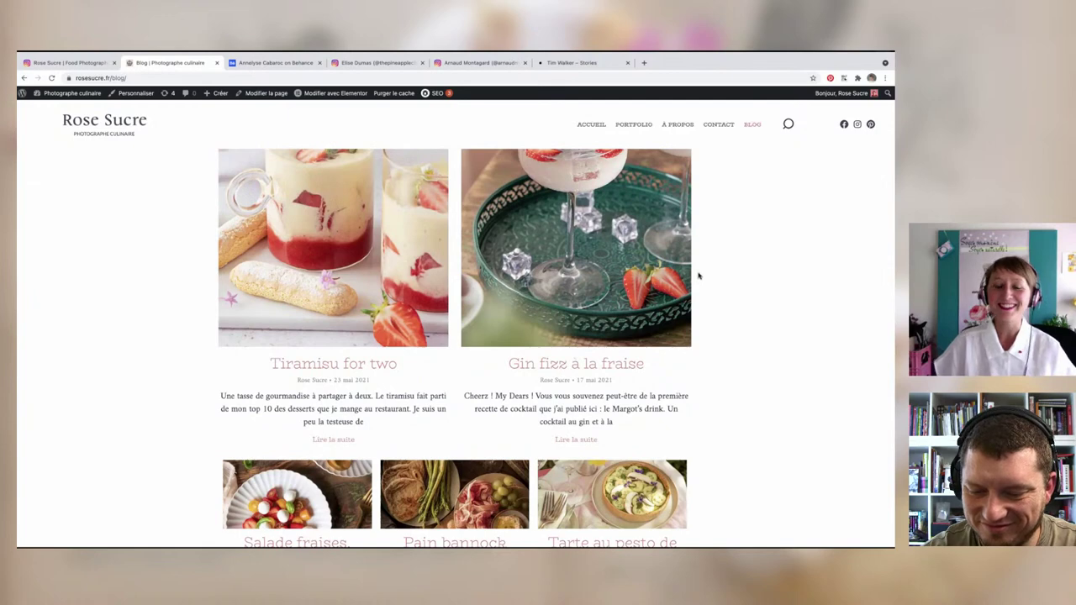
pyautogui.scroll(-2, 698, 276)
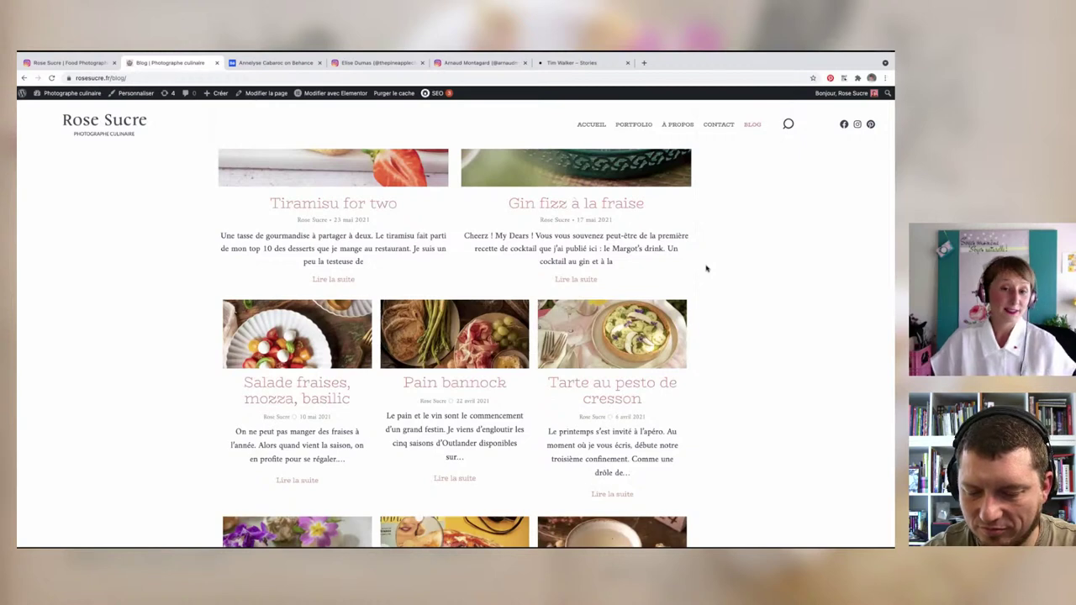
pyautogui.scroll(-2, 705, 270)
pyautogui.scroll(-2, 705, 269)
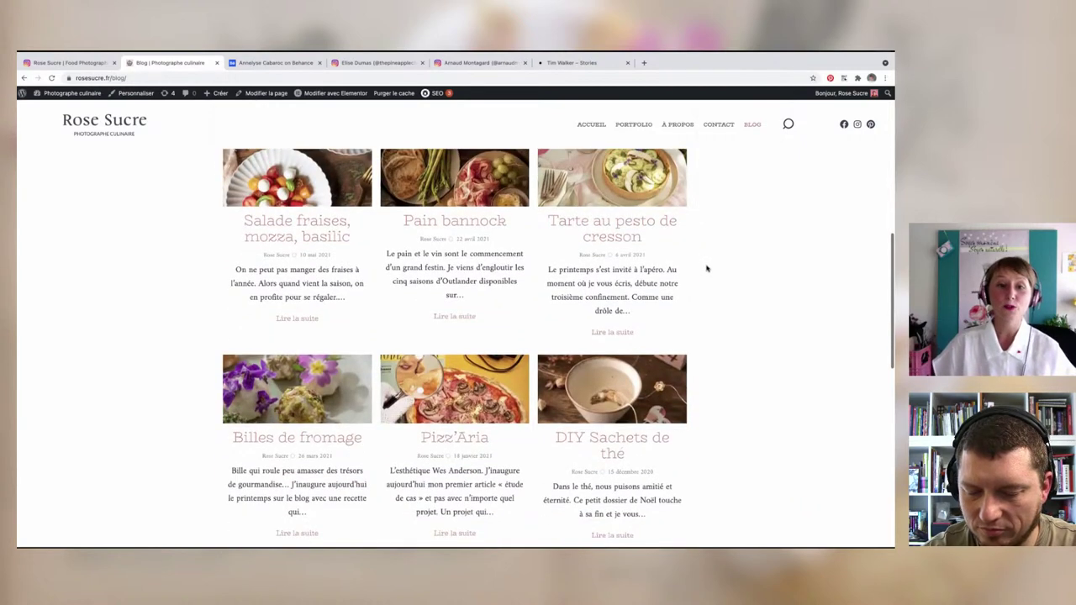
pyautogui.click(320, 442)
# Step: Scroll down through the Billes de fromage article to its cheese-ball photos
pyautogui.scroll(-3, 319, 443)
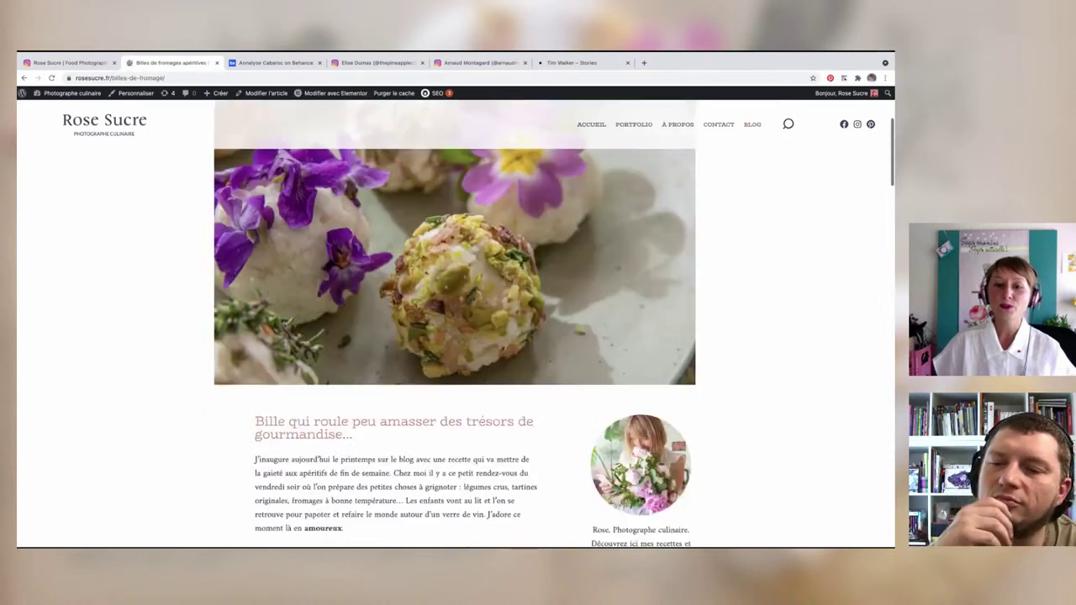
pyautogui.scroll(-2, 336, 412)
pyautogui.scroll(-2, 356, 383)
pyautogui.scroll(-2, 355, 384)
pyautogui.scroll(-2, 355, 383)
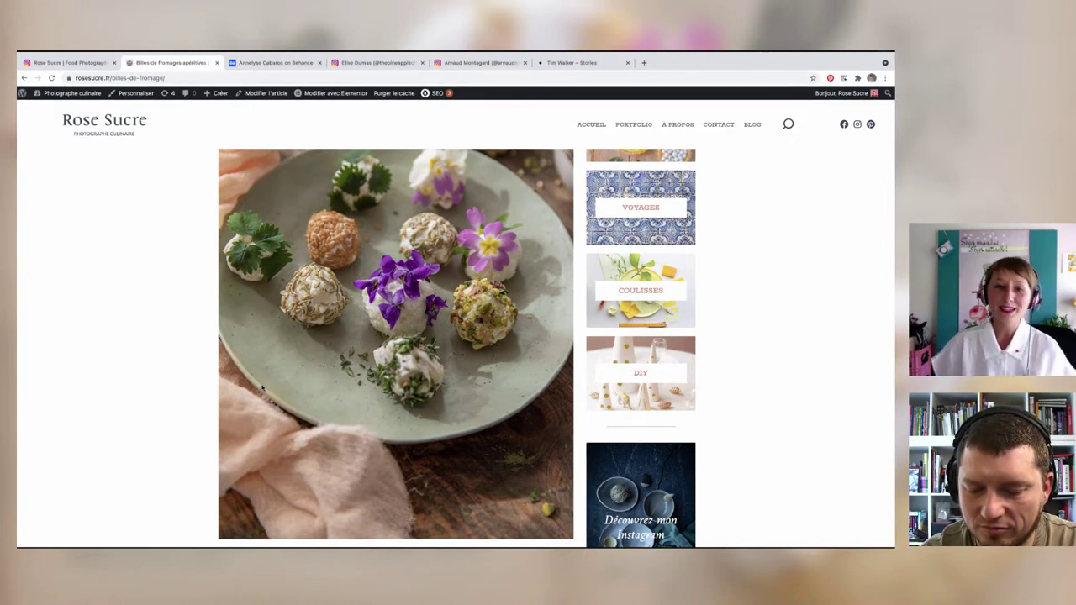
pyautogui.scroll(-1, 268, 385)
pyautogui.scroll(-2, 268, 385)
pyautogui.scroll(-2, 268, 385)
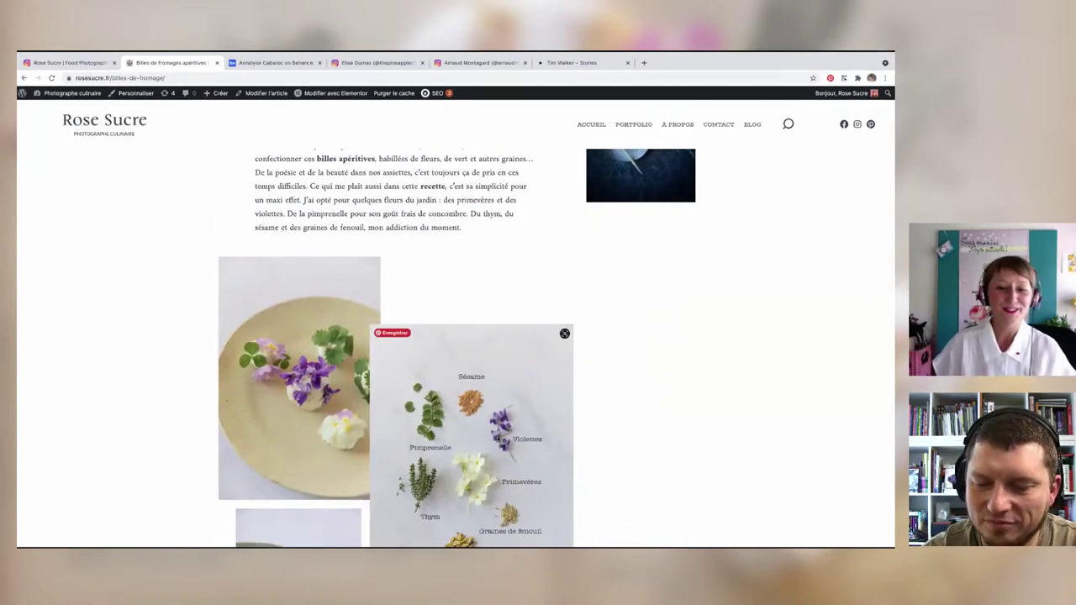
pyautogui.scroll(-2, 496, 438)
pyautogui.scroll(-1, 496, 437)
# Step: Scroll back up to the Billes de fromage intro text
pyautogui.scroll(2, 496, 438)
pyautogui.scroll(3, 275, 118)
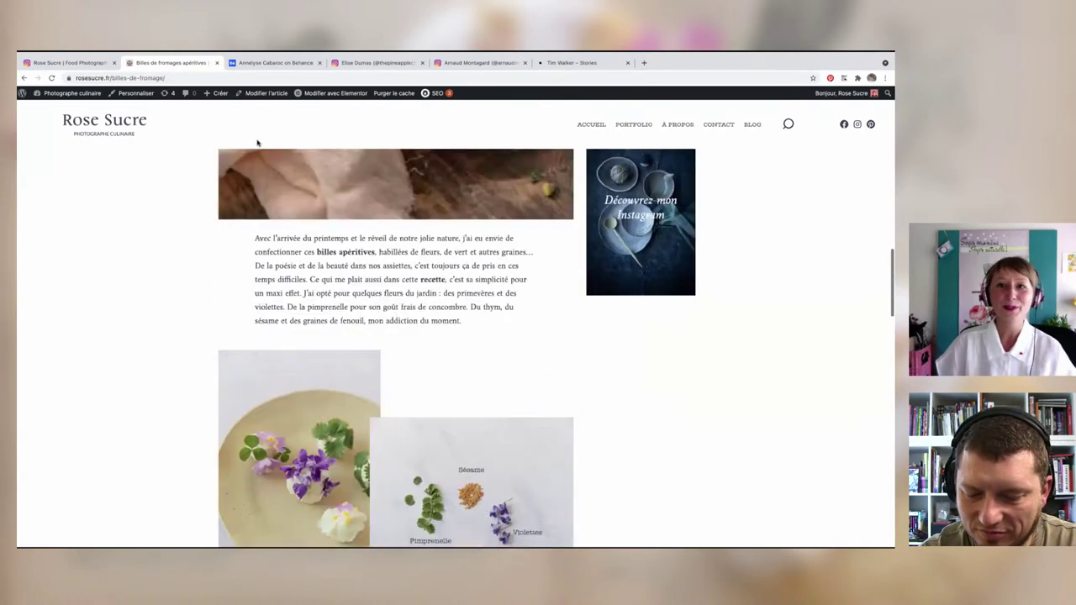
pyautogui.scroll(1, 257, 142)
pyautogui.scroll(3, 312, 149)
pyautogui.scroll(2, 512, 168)
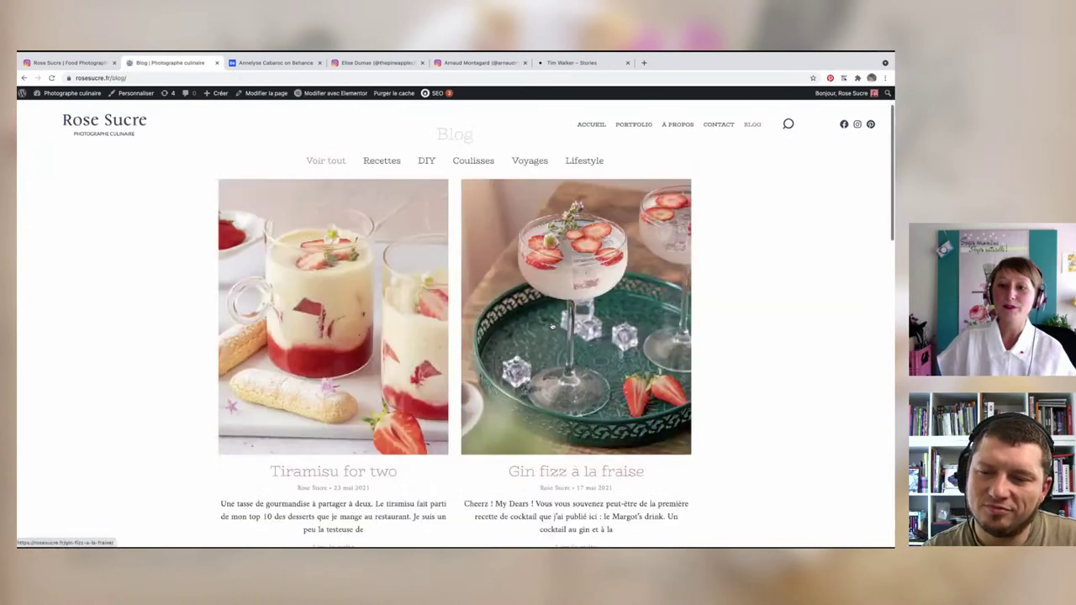
# Step: Load more posts with Voir plus d'articles and scroll to Babka au chocolat and Pain d'épices
pyautogui.scroll(-5, 553, 326)
pyautogui.scroll(-3, 553, 327)
pyautogui.scroll(-2, 552, 324)
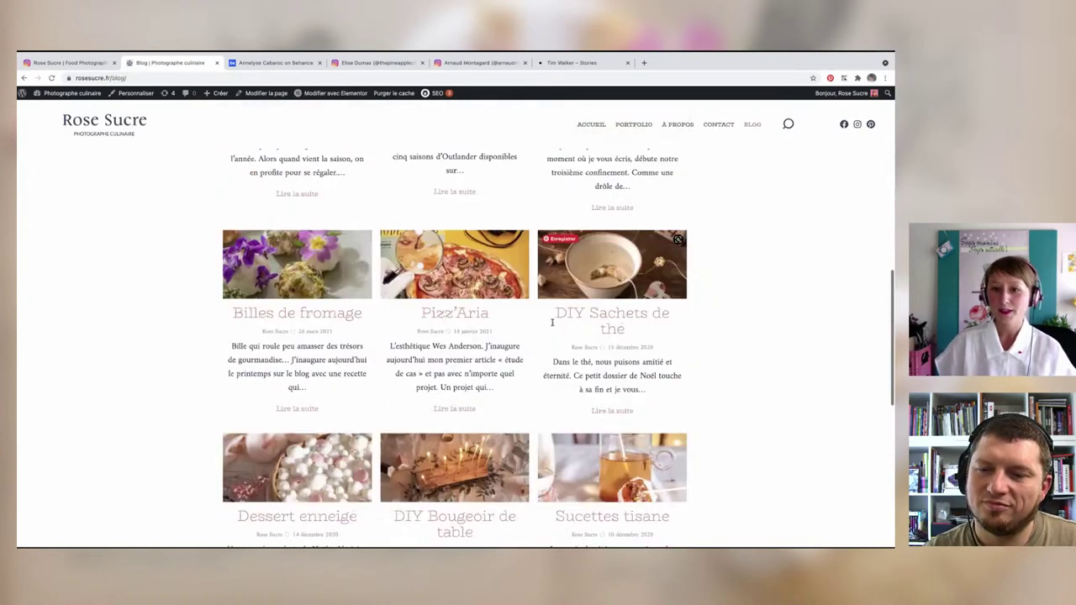
pyautogui.scroll(-3, 552, 322)
pyautogui.scroll(-4, 511, 350)
pyautogui.click(485, 354)
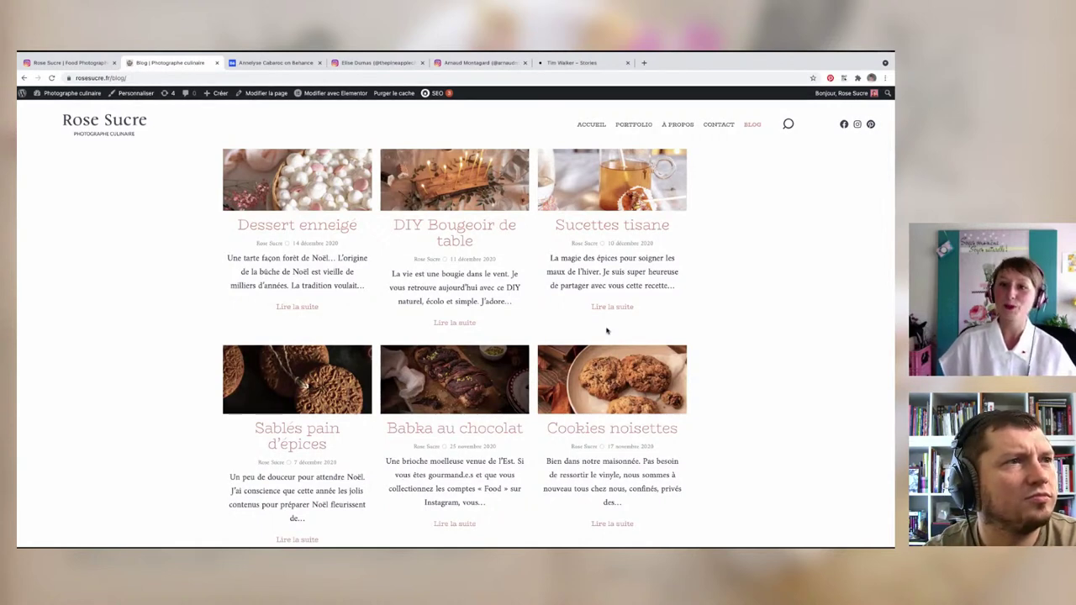
pyautogui.scroll(-5, 622, 328)
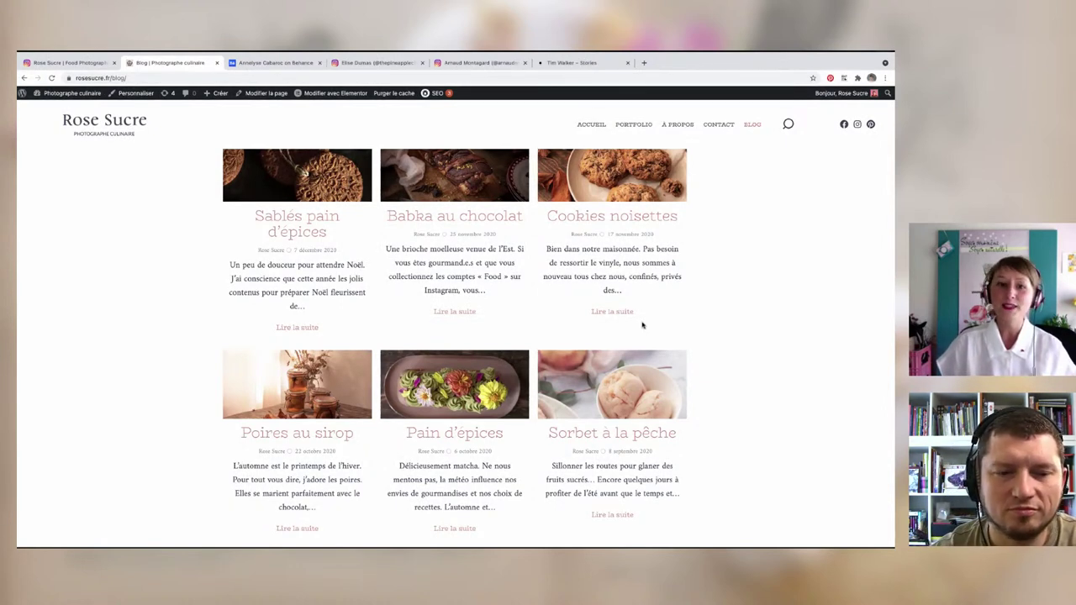
# Step: Open the Pain d'épices glaçage thé matcha article and scroll down its text
pyautogui.click(454, 385)
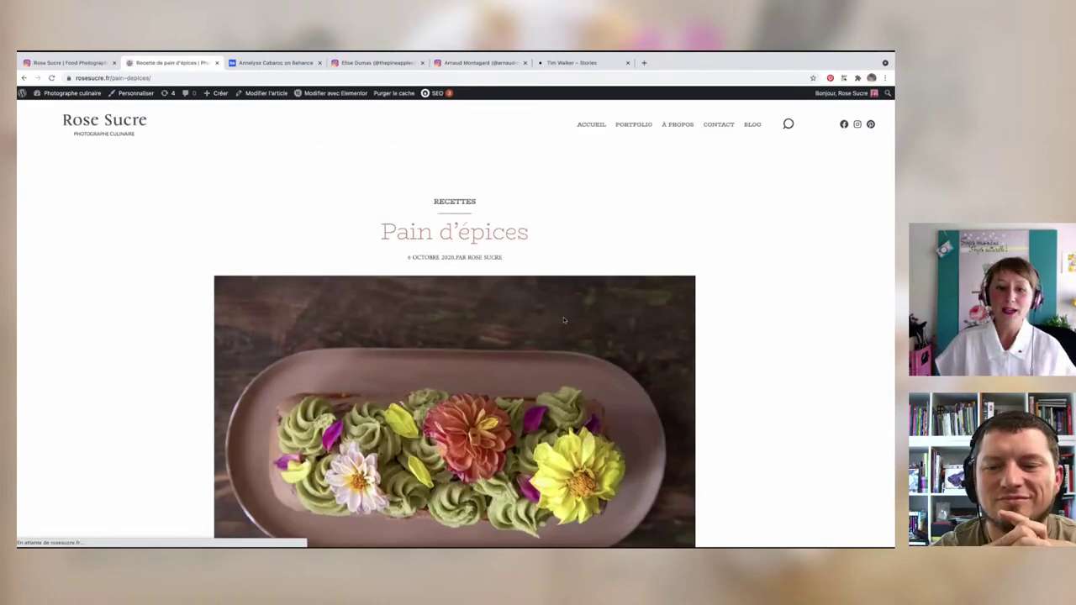
pyautogui.scroll(-2, 563, 319)
pyautogui.scroll(-2, 563, 319)
pyautogui.scroll(-1, 563, 319)
pyautogui.scroll(-2, 563, 319)
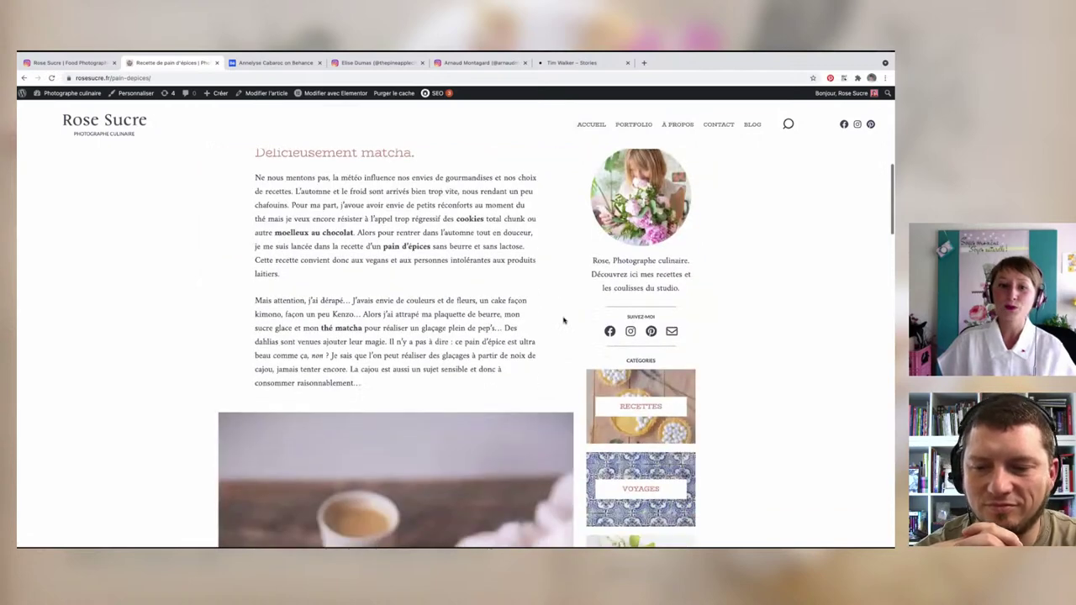
pyautogui.scroll(-2, 563, 320)
pyautogui.scroll(-2, 564, 319)
pyautogui.scroll(-1, 563, 319)
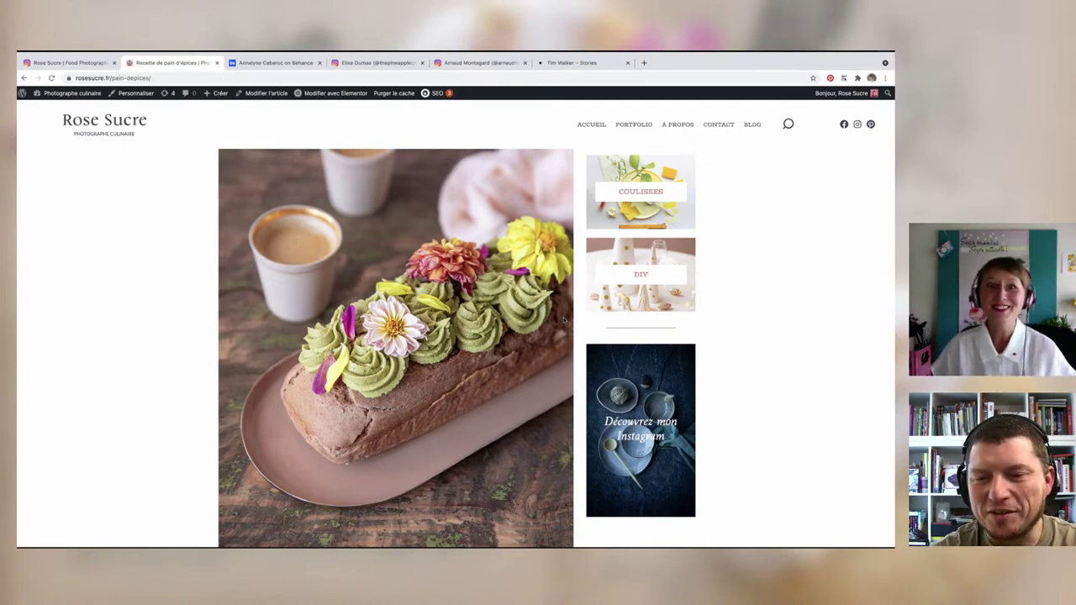
# Step: Browse the flower-topped matcha cake photos, then return to the blog listing
pyautogui.scroll(-3, 563, 320)
pyautogui.scroll(-3, 563, 320)
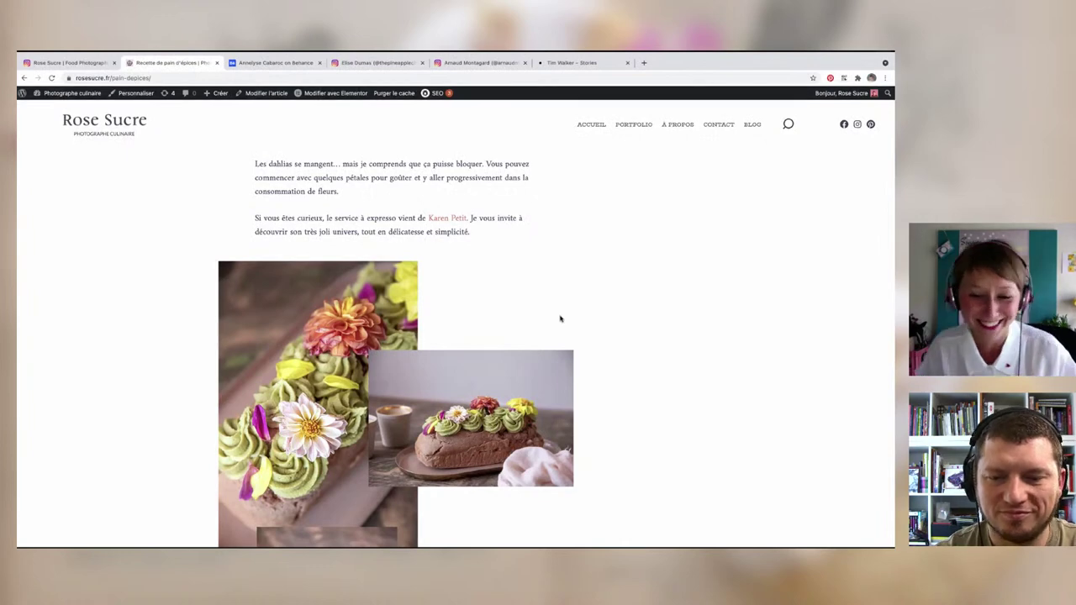
pyautogui.scroll(-2, 563, 320)
pyautogui.scroll(-1, 538, 315)
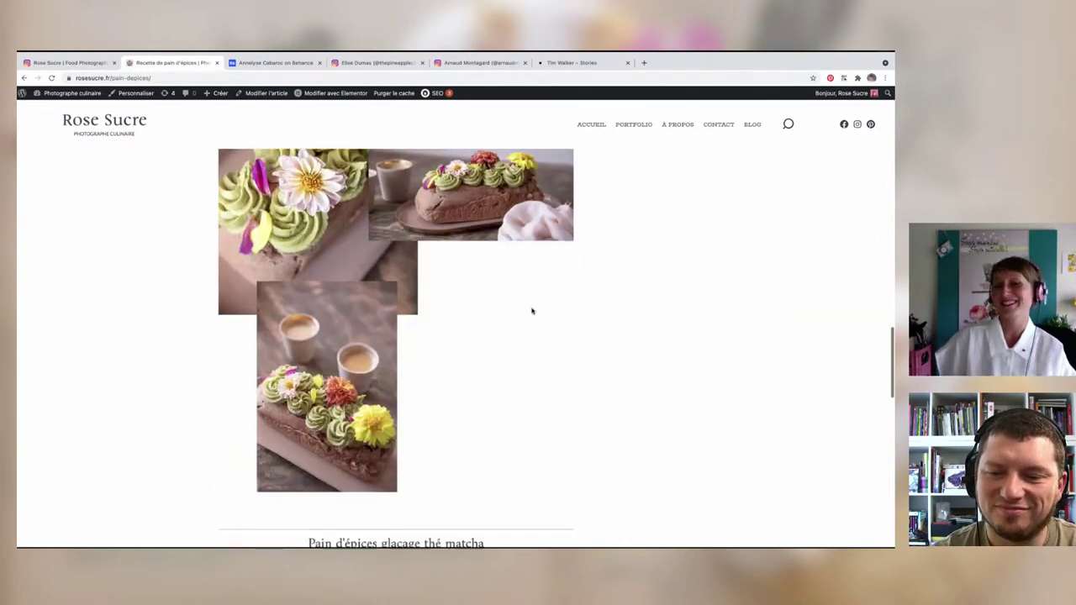
pyautogui.scroll(5, 761, 210)
pyautogui.click(753, 124)
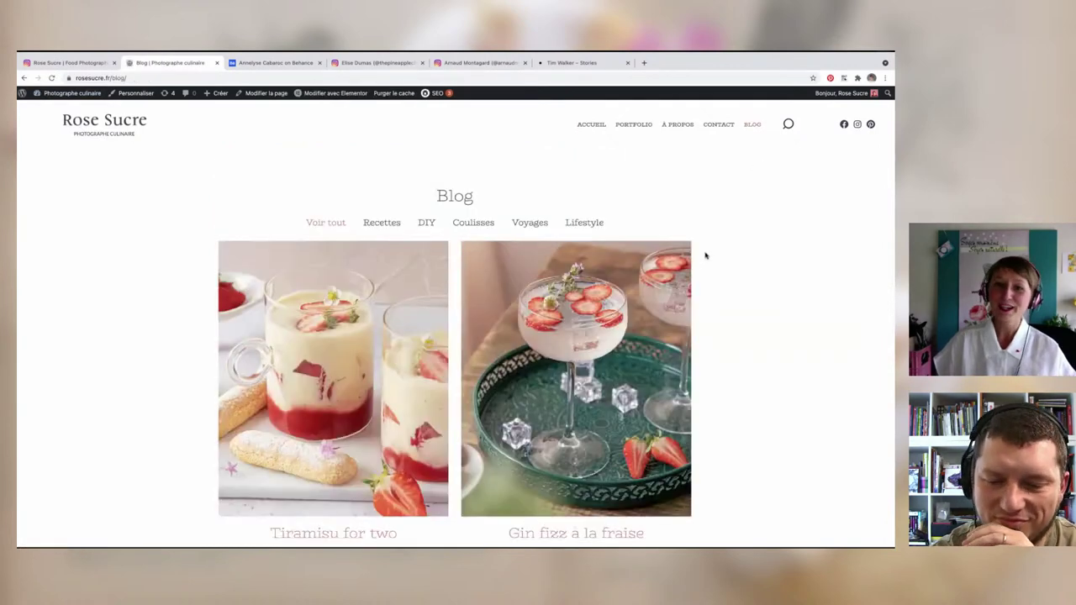
# Step: Scroll to the bottom row of the blog listing and open Dessert enneigé
pyautogui.scroll(-3, 642, 252)
pyautogui.scroll(-2, 642, 251)
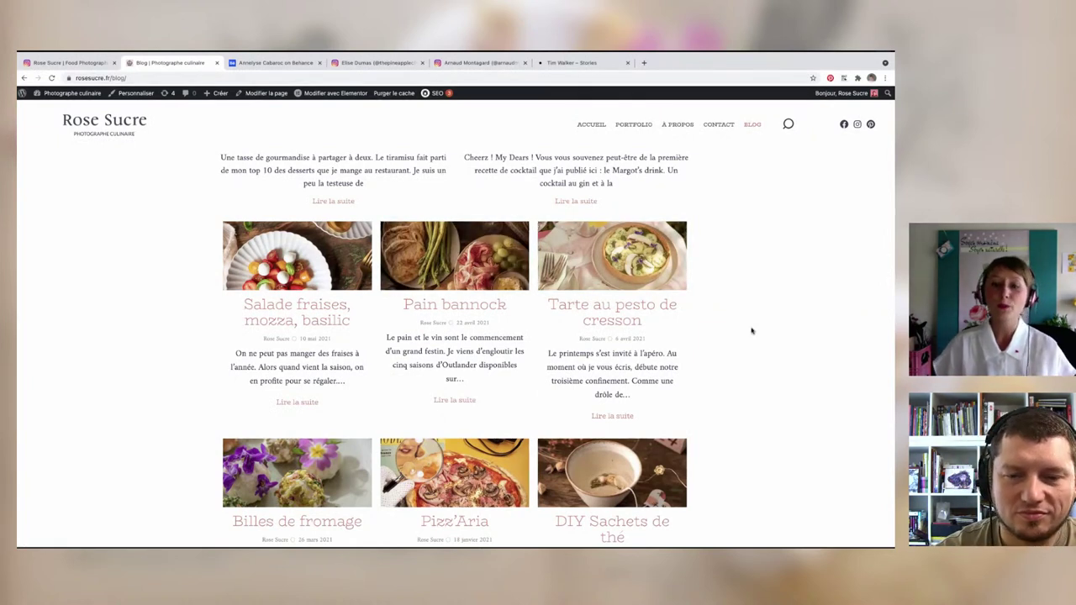
pyautogui.scroll(-4, 737, 327)
pyautogui.scroll(-1, 737, 327)
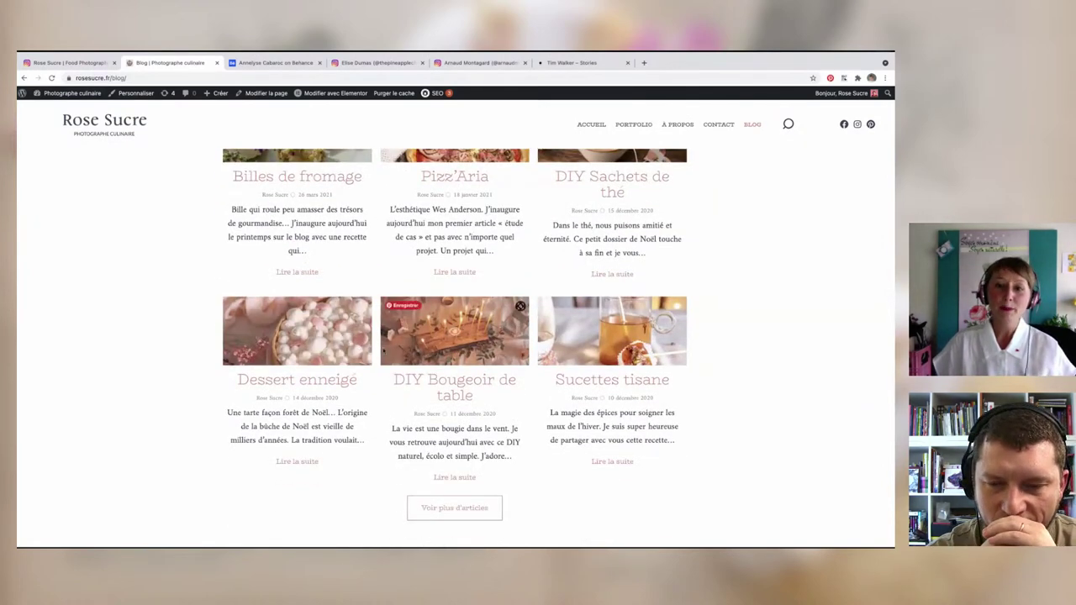
pyautogui.click(327, 353)
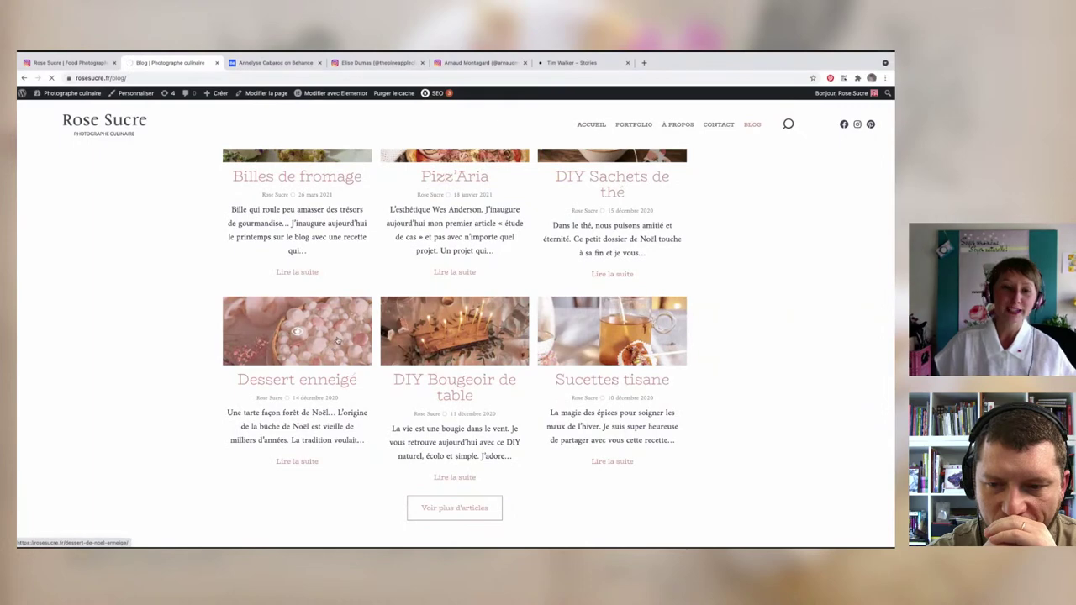
# Step: Scroll into the opening of the Dessert enneigé article
pyautogui.scroll(-5, 353, 326)
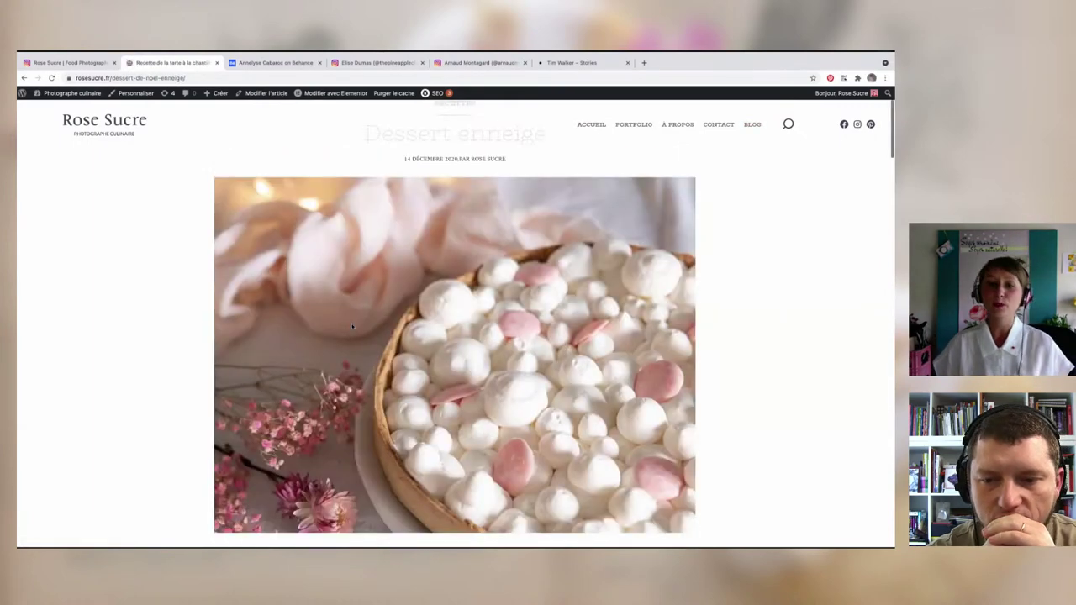
pyautogui.scroll(-2, 333, 323)
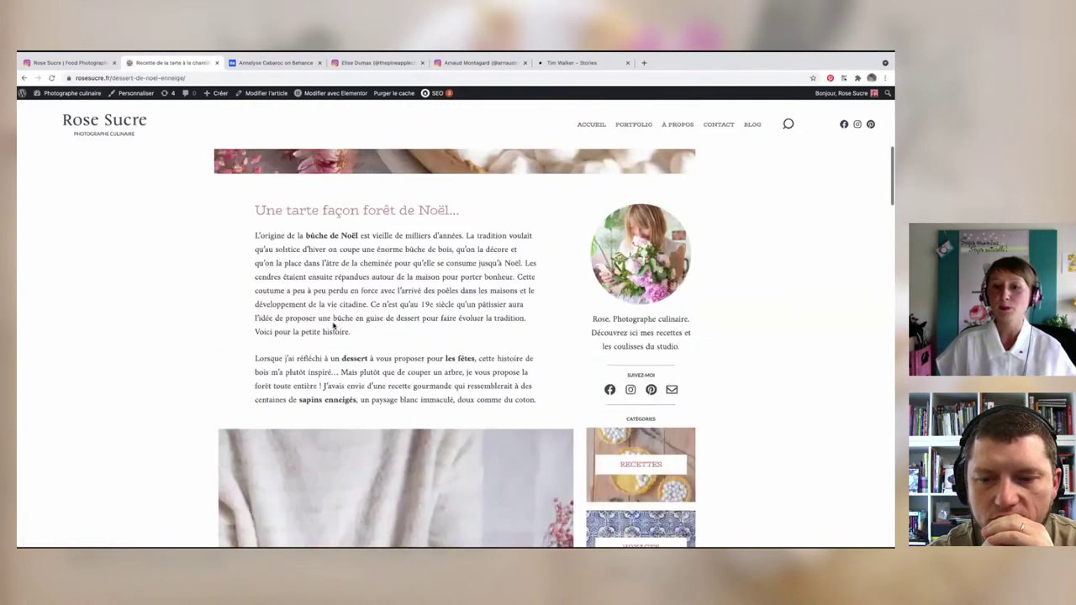
pyautogui.scroll(-3, 332, 319)
pyautogui.scroll(-2, 252, 307)
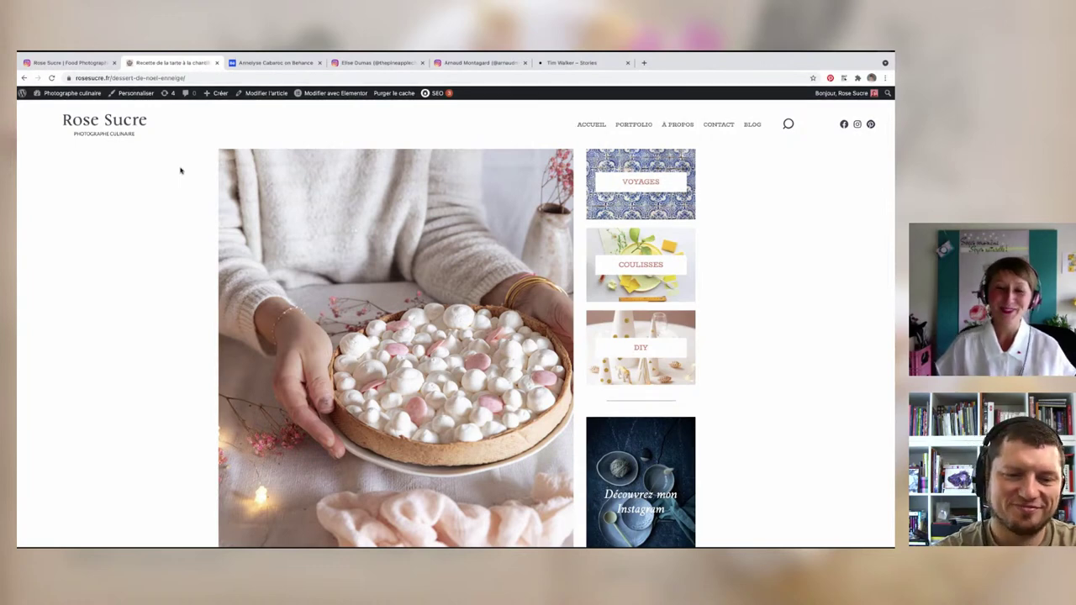
# Step: Read down to the Tarte de Noël à la chantilly recipe, then return to the blog listing
pyautogui.scroll(-3, 207, 236)
pyautogui.scroll(-1, 207, 236)
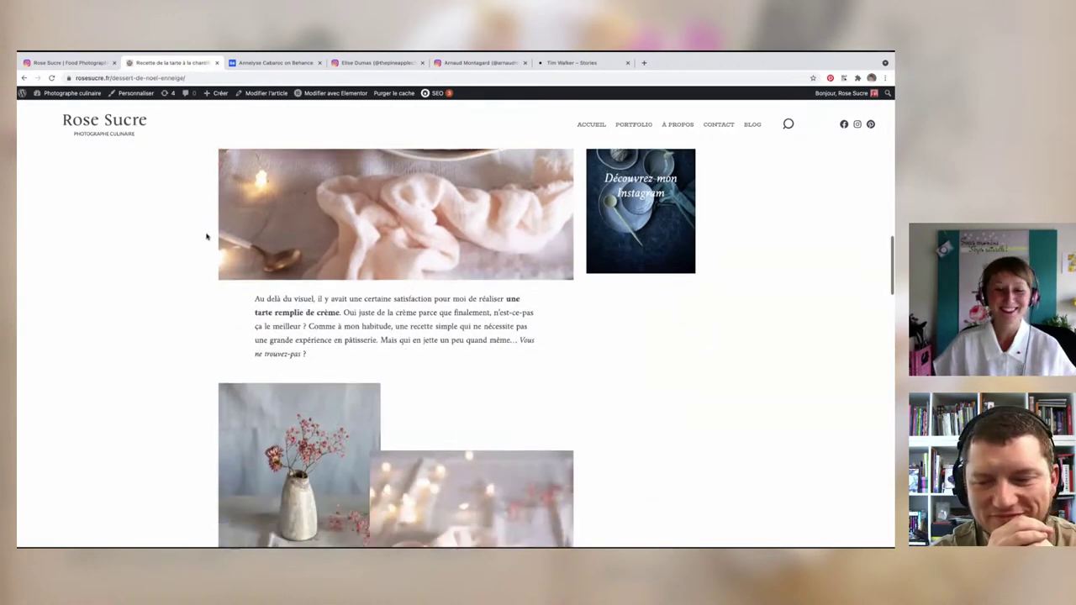
pyautogui.scroll(-3, 207, 235)
pyautogui.scroll(-1, 207, 235)
pyautogui.scroll(-3, 207, 237)
pyautogui.scroll(-1, 207, 237)
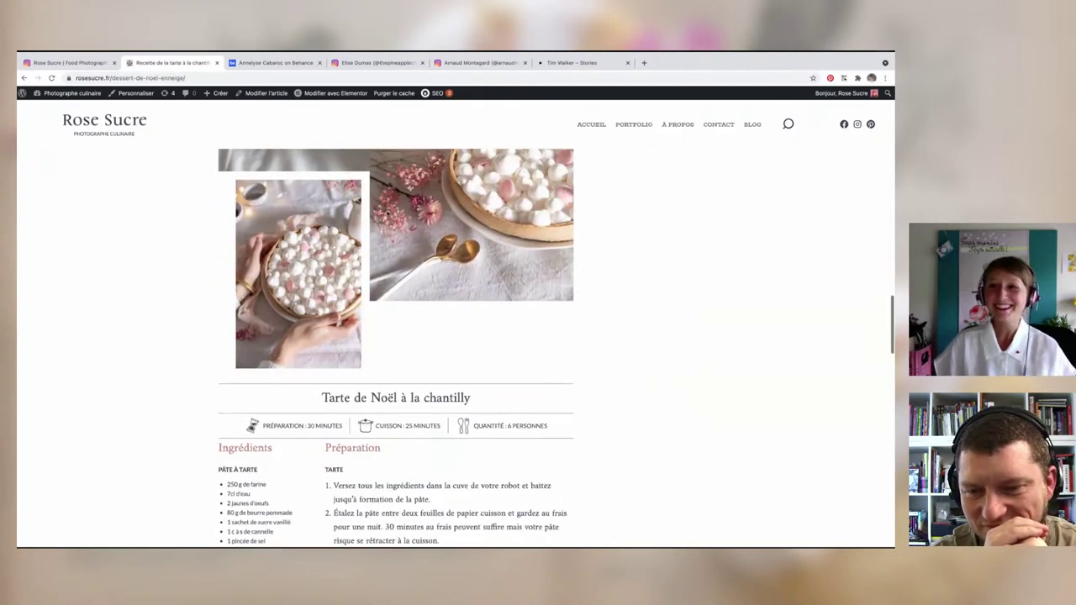
pyautogui.scroll(10, 757, 132)
pyautogui.scroll(5, 756, 124)
pyautogui.click(753, 125)
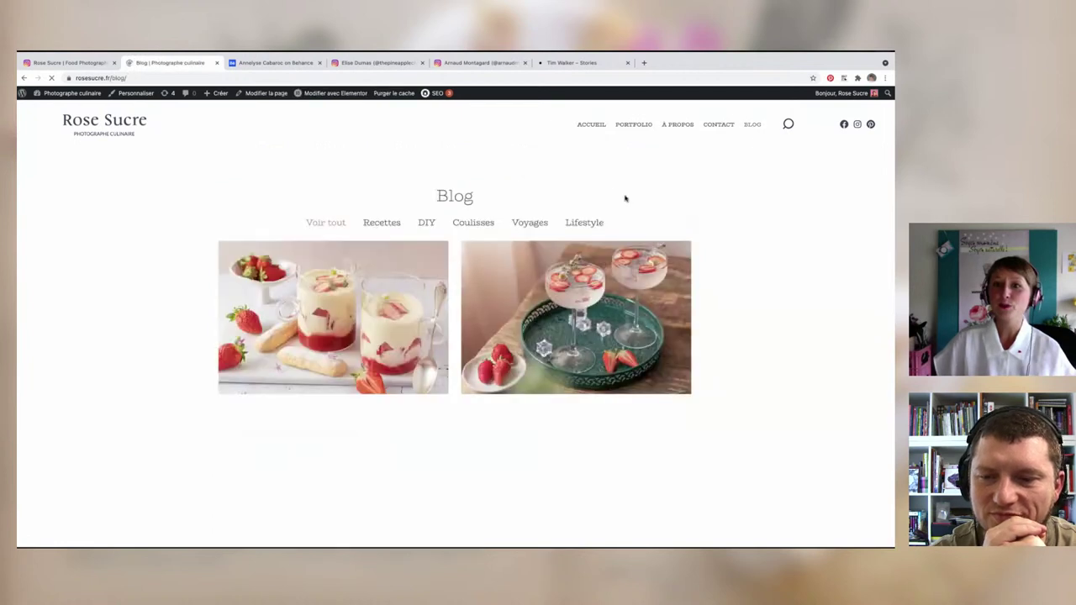
# Step: Scroll slightly down the reloaded Blog page to see Tiramisu for two and Gin fizz à la fraise
pyautogui.scroll(-1, 610, 252)
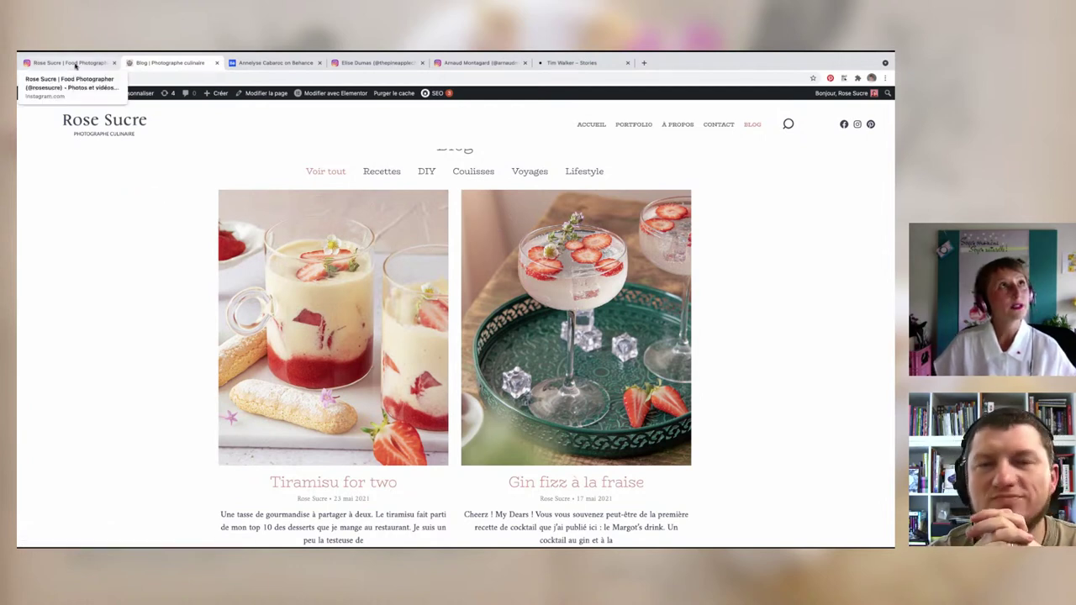
# Step: Switch to the Rose Sucre Instagram tab and scroll up through its bright and moody food grid
pyautogui.click(75, 65)
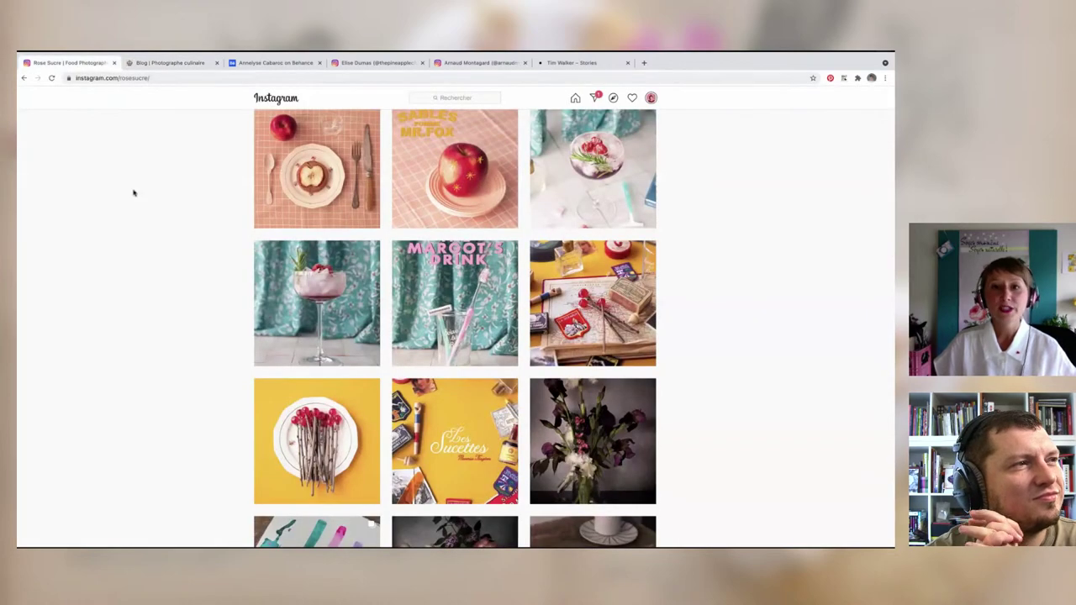
pyautogui.scroll(2, 134, 189)
pyautogui.scroll(3, 135, 188)
pyautogui.scroll(5, 134, 188)
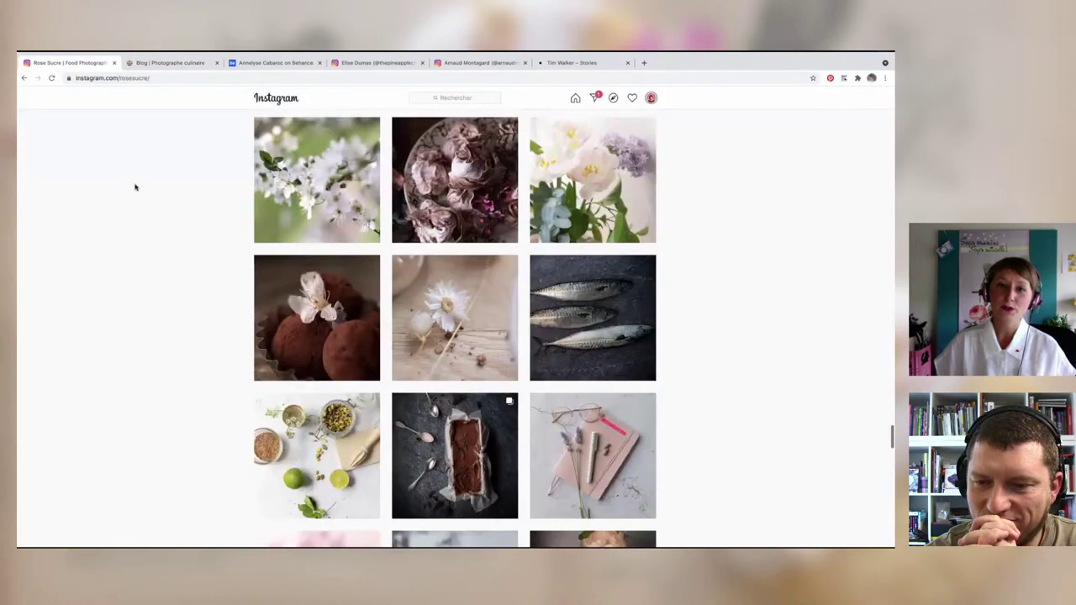
pyautogui.scroll(5, 134, 187)
pyautogui.scroll(2, 134, 186)
pyautogui.scroll(4, 143, 190)
pyautogui.scroll(2, 202, 202)
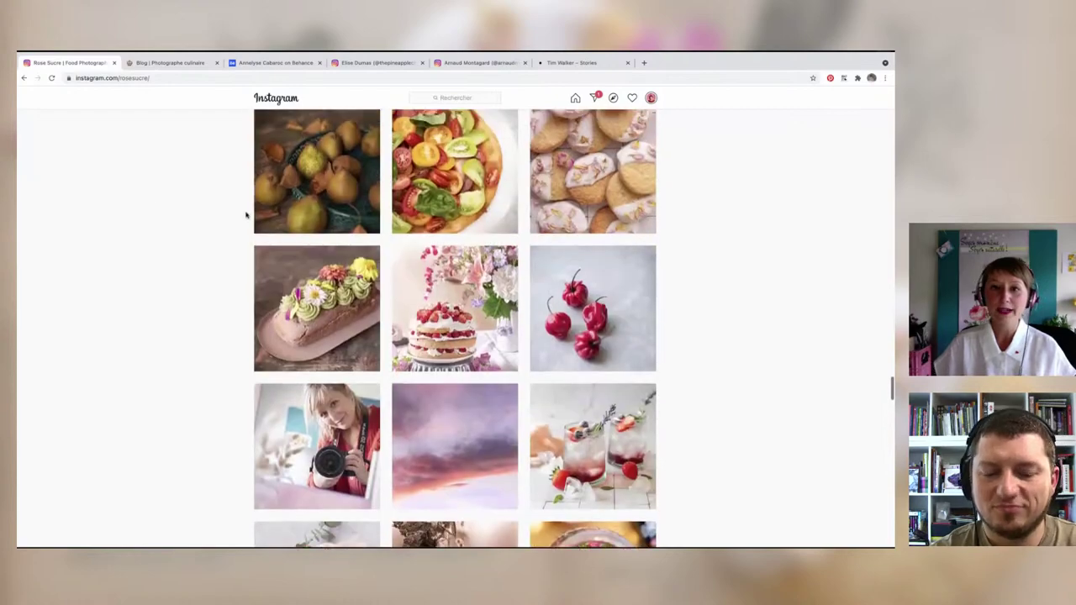
pyautogui.scroll(1, 246, 215)
pyautogui.scroll(3, 246, 215)
pyautogui.scroll(2, 246, 215)
pyautogui.scroll(1, 247, 215)
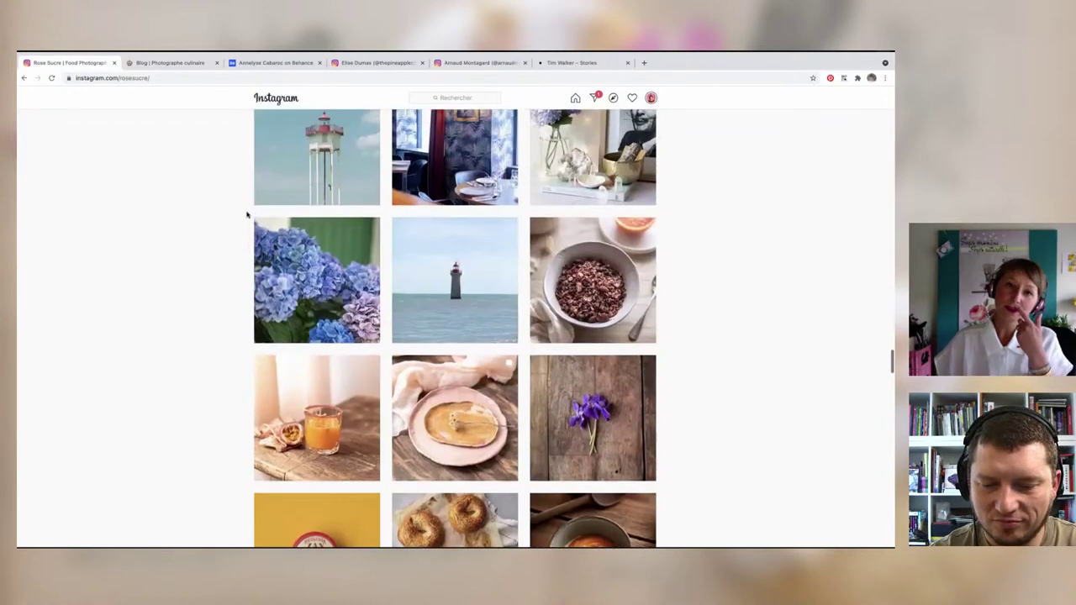
pyautogui.scroll(1, 247, 215)
pyautogui.scroll(3, 246, 215)
pyautogui.scroll(2, 247, 215)
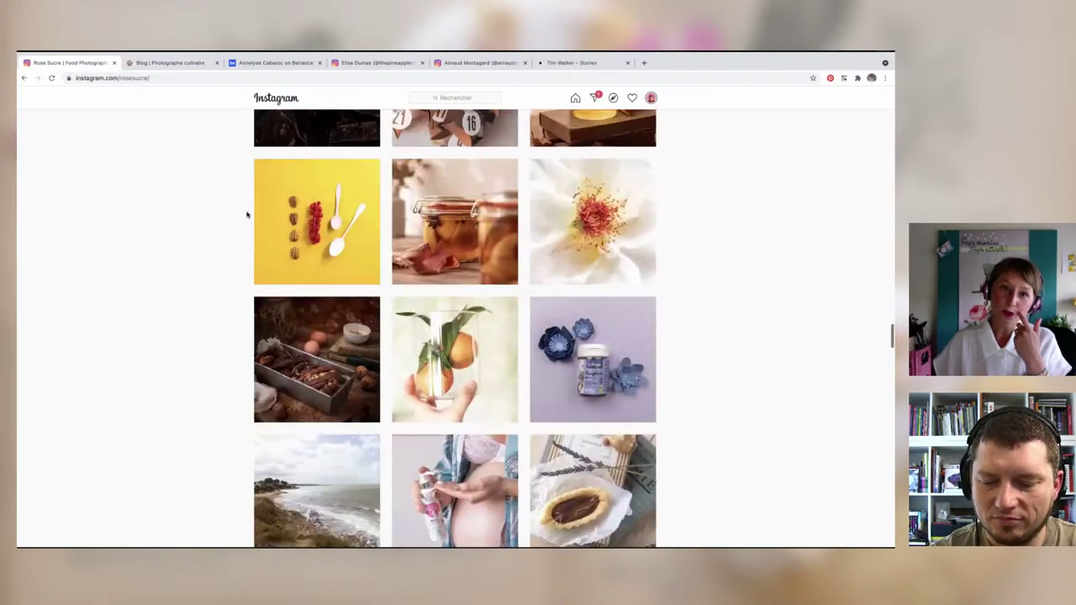
pyautogui.scroll(1, 246, 215)
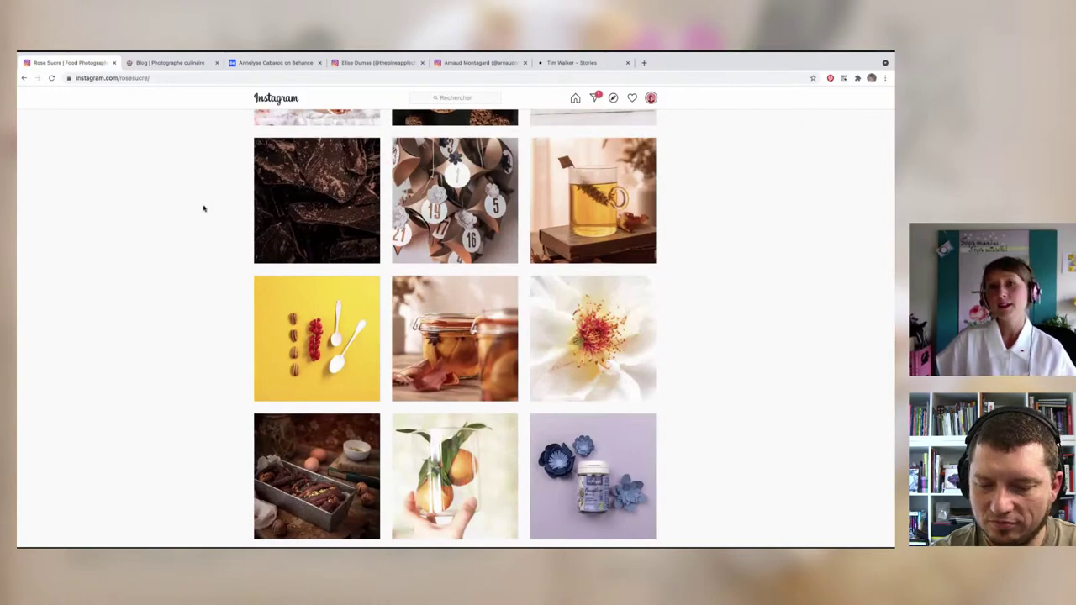
pyautogui.scroll(3, 203, 208)
pyautogui.scroll(2, 204, 209)
pyautogui.scroll(3, 204, 208)
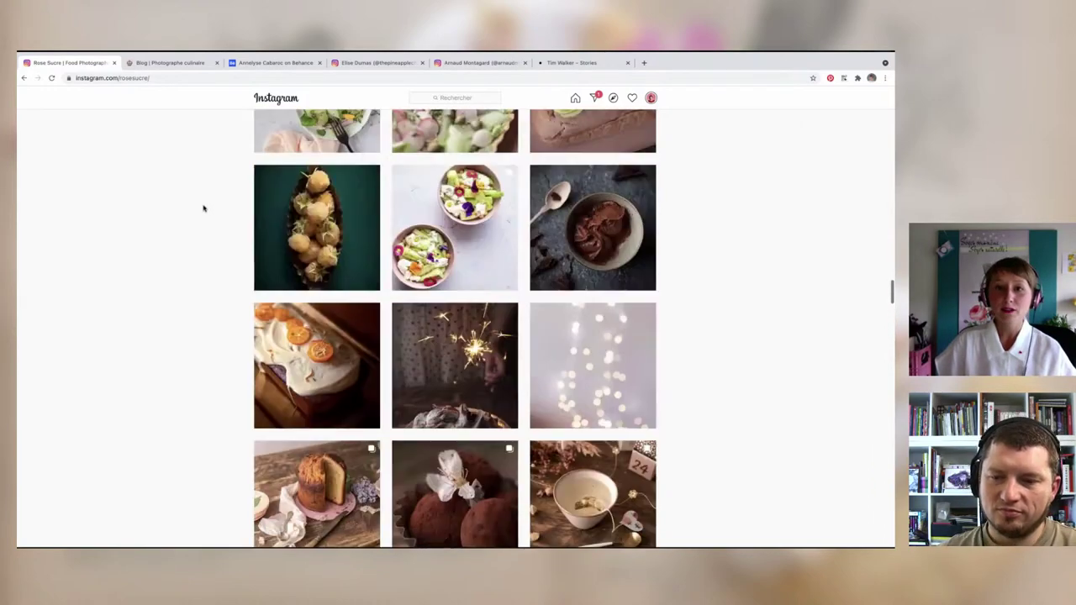
pyautogui.scroll(3, 203, 209)
pyautogui.scroll(4, 203, 208)
pyautogui.scroll(3, 204, 208)
pyautogui.scroll(2, 203, 209)
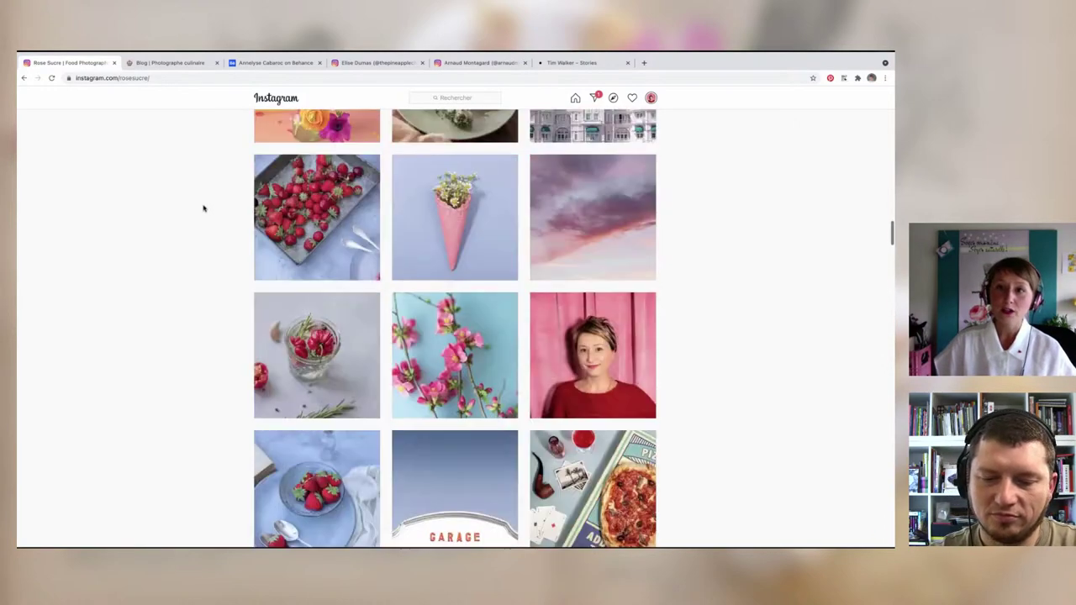
pyautogui.scroll(2, 203, 208)
pyautogui.scroll(2, 203, 208)
pyautogui.scroll(1, 204, 209)
pyautogui.scroll(3, 204, 209)
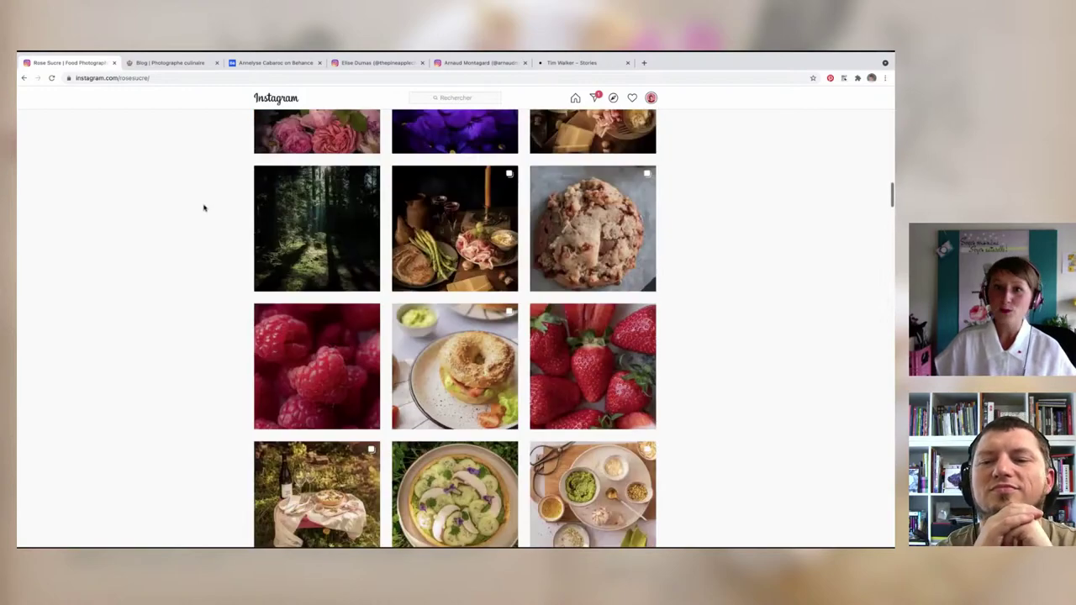
pyautogui.scroll(3, 203, 208)
pyautogui.scroll(3, 203, 208)
pyautogui.scroll(2, 384, 252)
pyautogui.scroll(3, 526, 290)
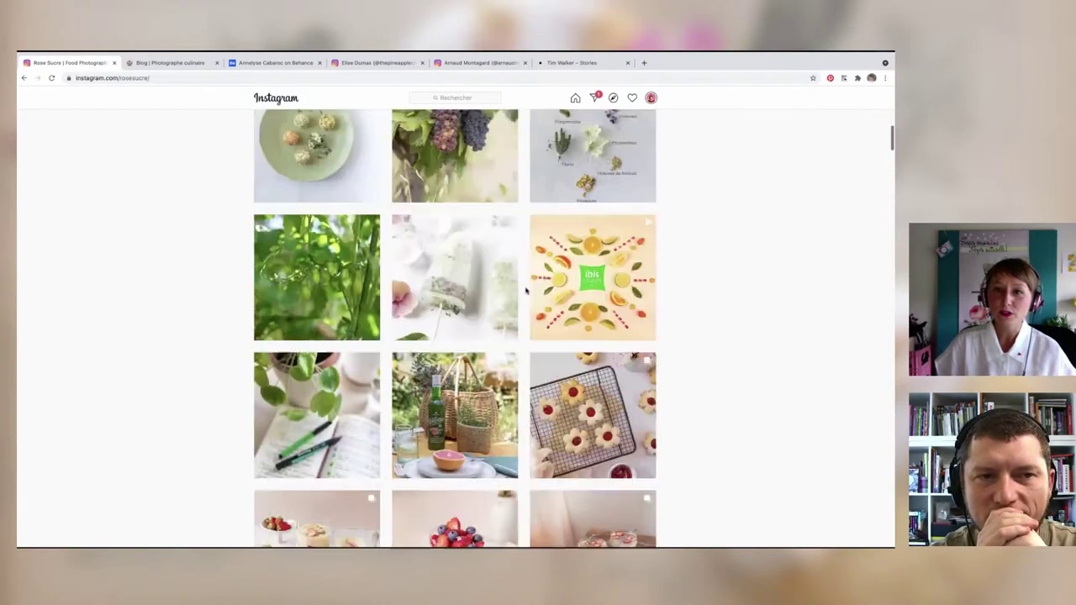
pyautogui.scroll(1, 526, 290)
# Step: Open the ibis Styles citrus breakfast post and watch its stop-motion video
pyautogui.click(538, 295)
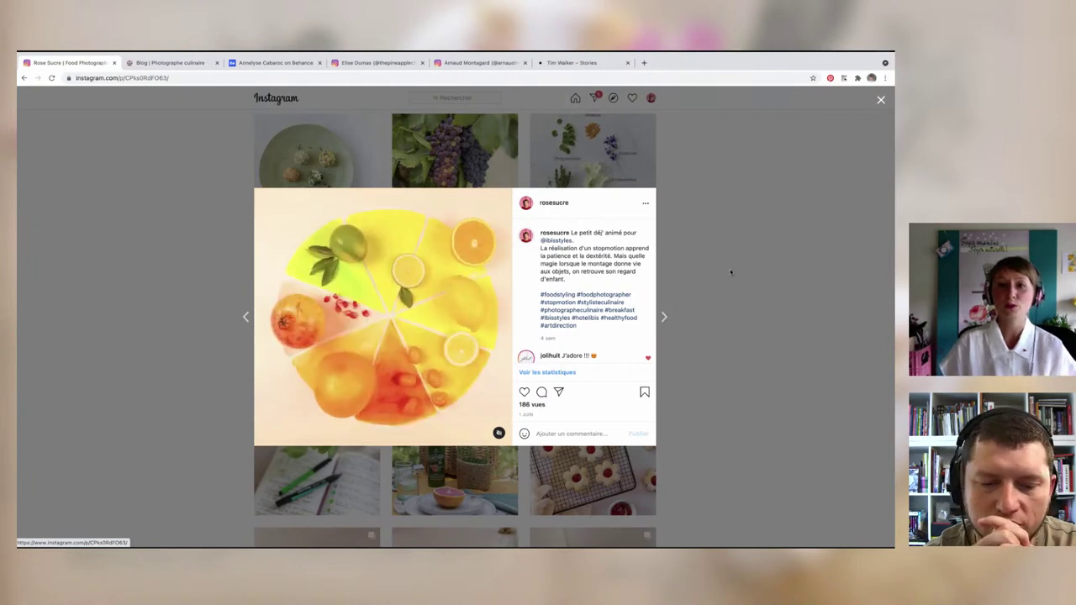
# Step: Close the Instagram post and bring Lightroom Classic's garden table still life to the front
pyautogui.click(720, 229)
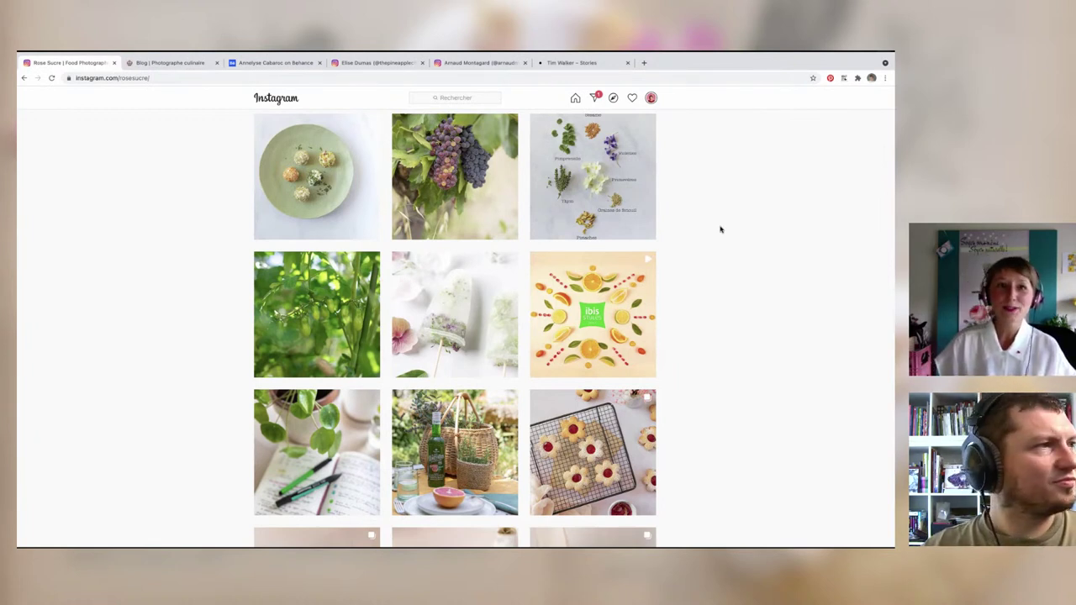
pyautogui.click(280, 517)
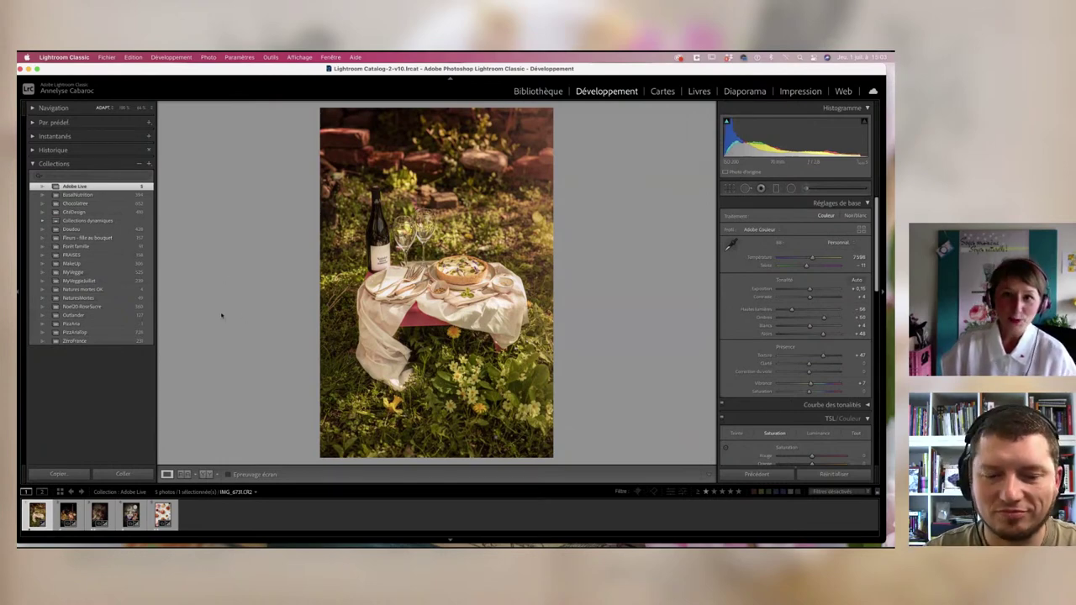
# Step: Try the reference layouts, then show the garden table photo's before and after side by side at Fit
pyautogui.click(184, 474)
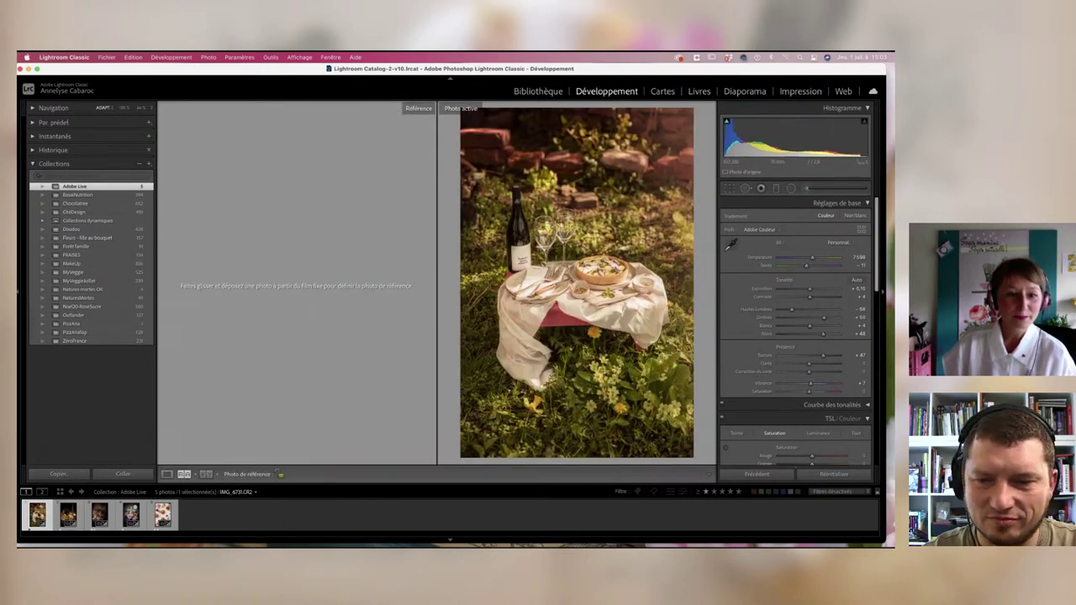
pyautogui.click(184, 474)
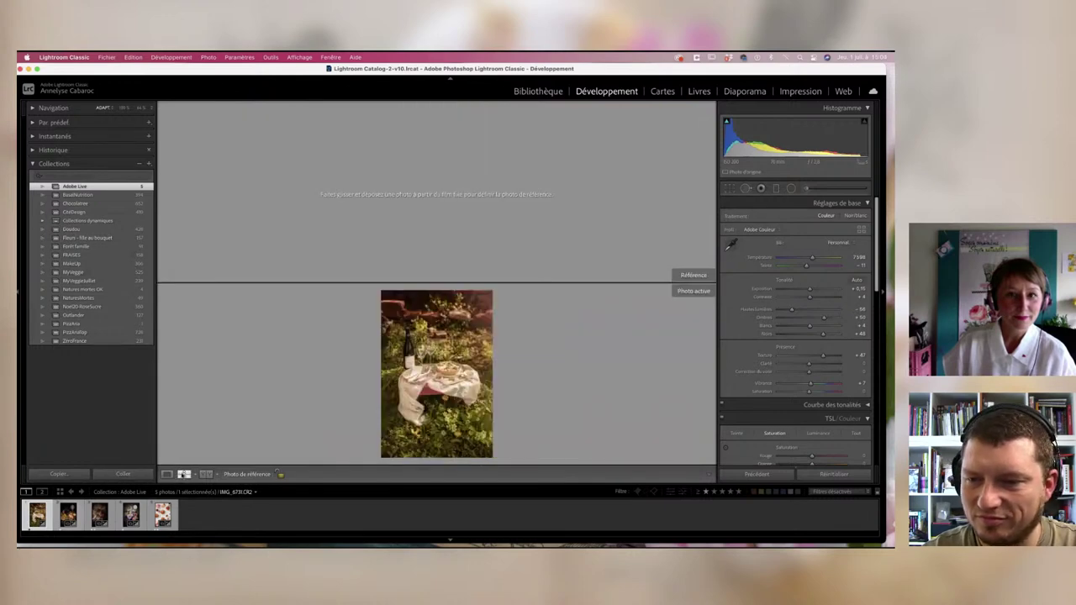
pyautogui.click(183, 474)
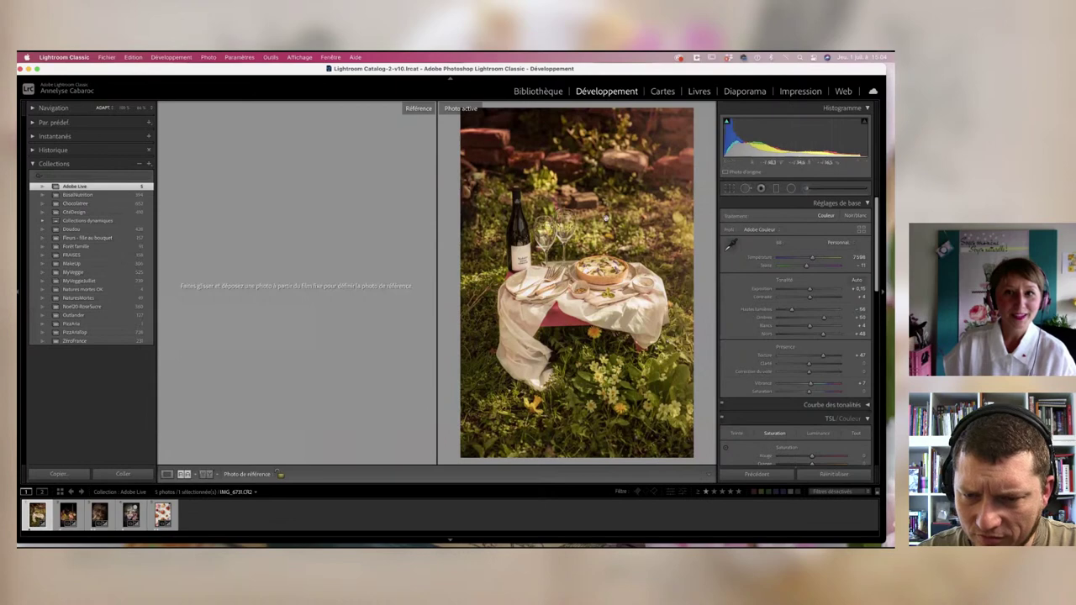
pyautogui.click(551, 227)
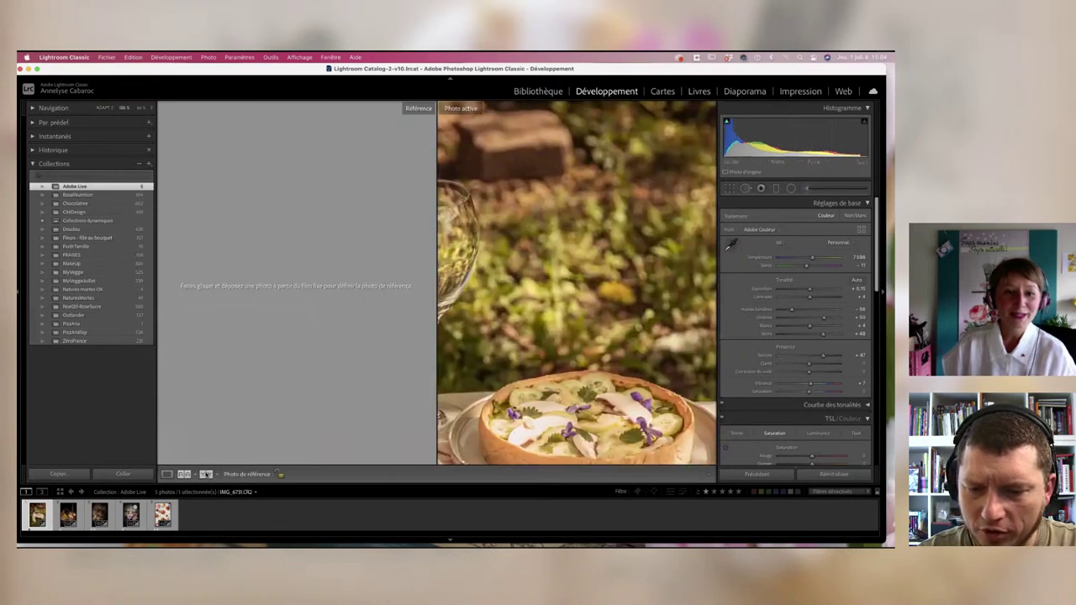
pyautogui.click(206, 475)
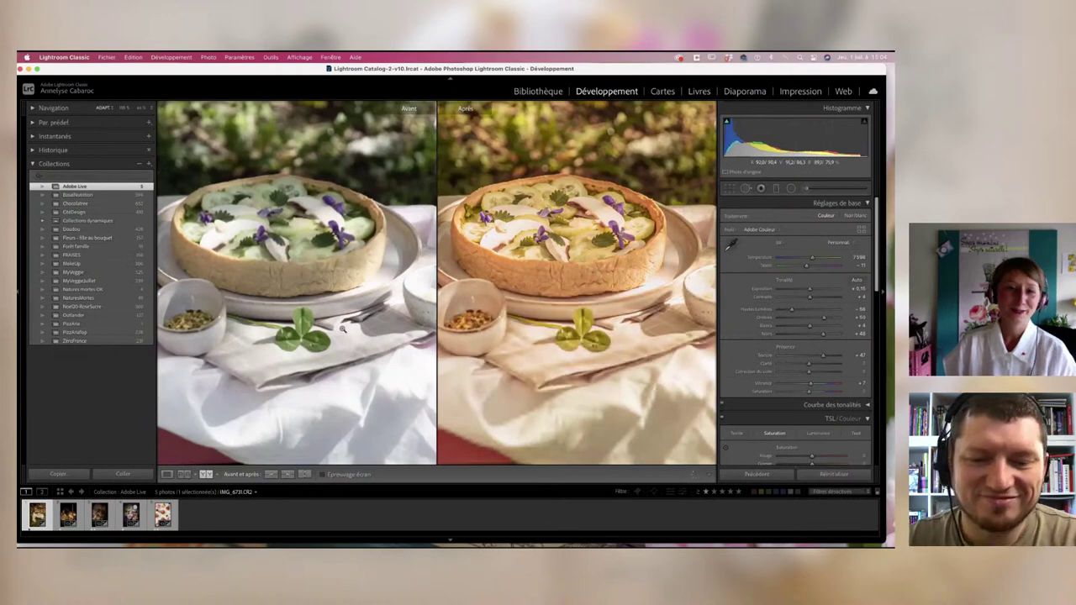
pyautogui.click(340, 328)
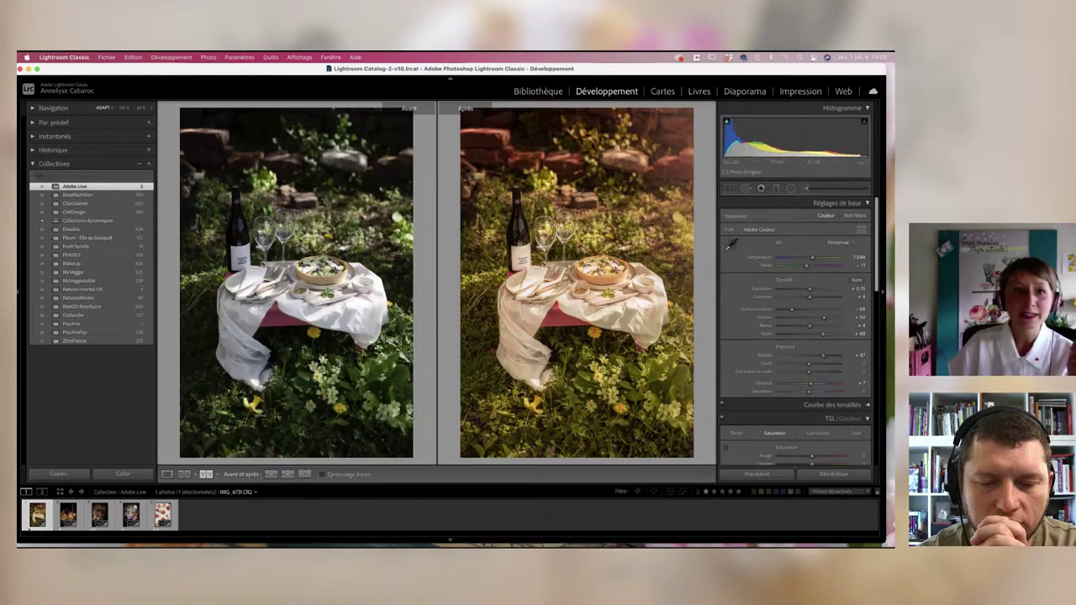
# Step: Expand the History panel and scroll through the table photo's full list of edit steps
pyautogui.click(33, 150)
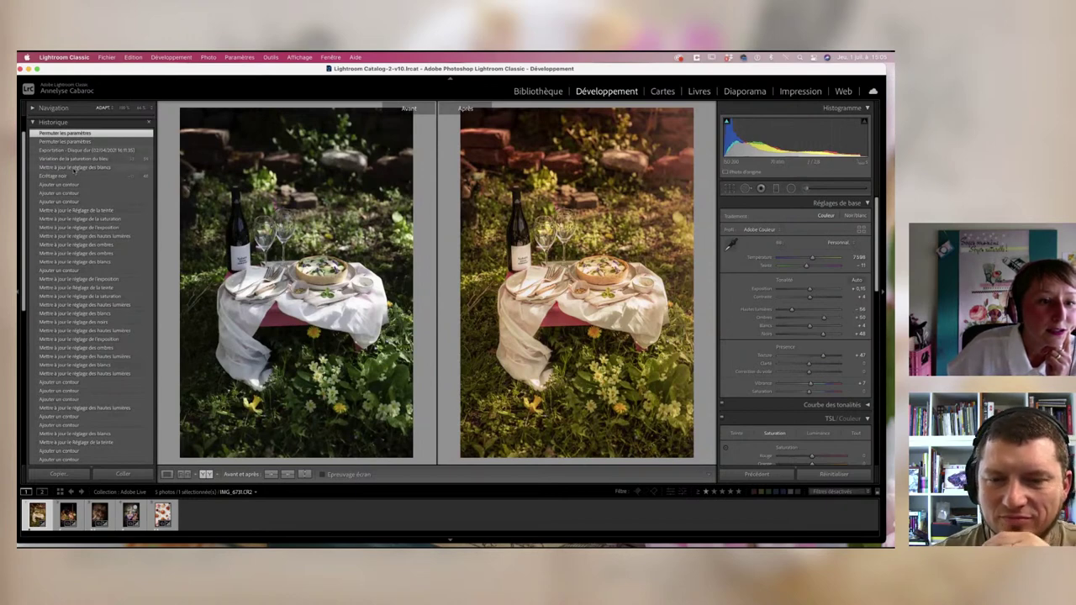
pyautogui.scroll(-5, 88, 190)
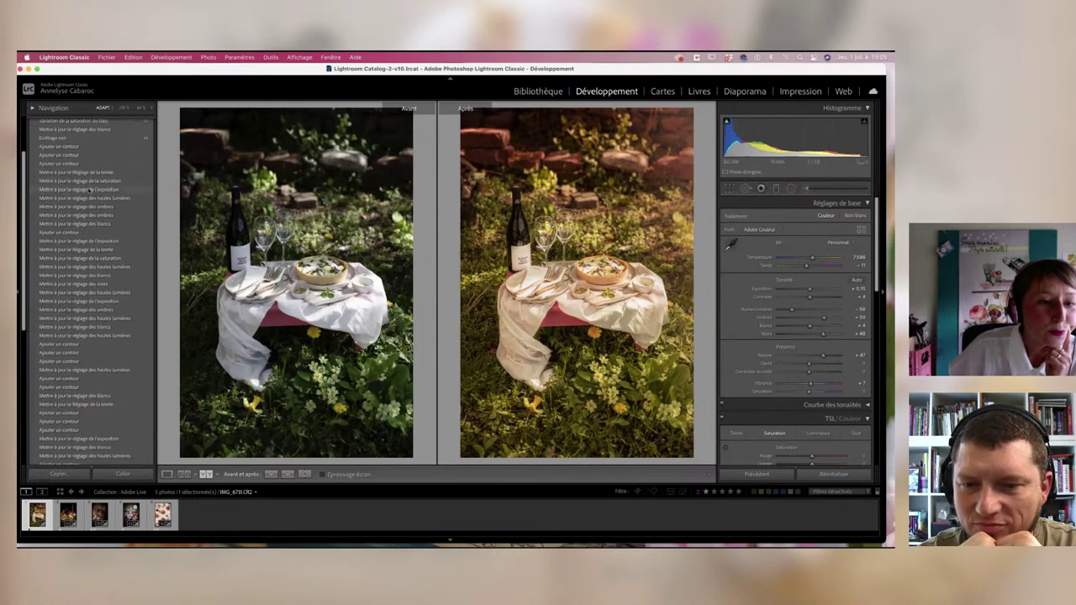
pyautogui.scroll(-5, 89, 190)
pyautogui.scroll(-2, 88, 190)
pyautogui.scroll(-1, 89, 190)
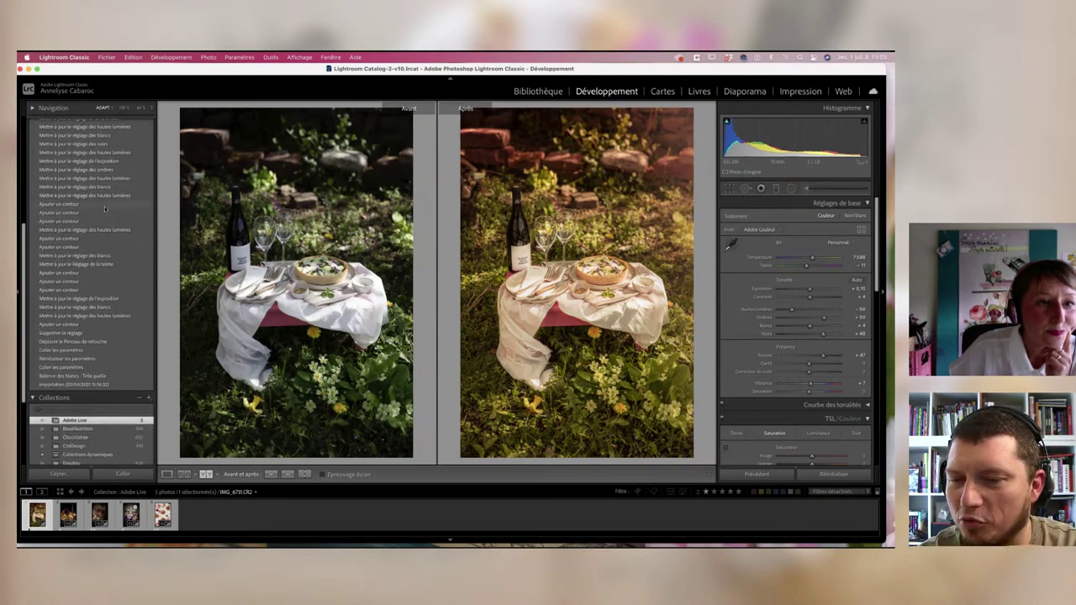
# Step: Preview earlier edit stages, then restore the latest Paste Settings step with temperature 7588
pyautogui.click(105, 205)
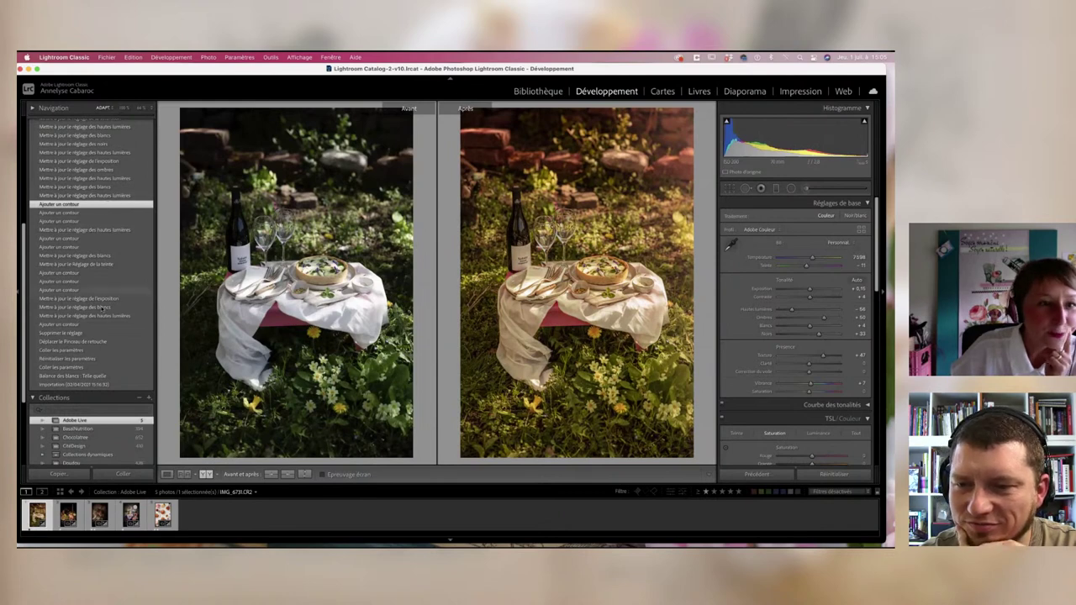
pyautogui.click(99, 323)
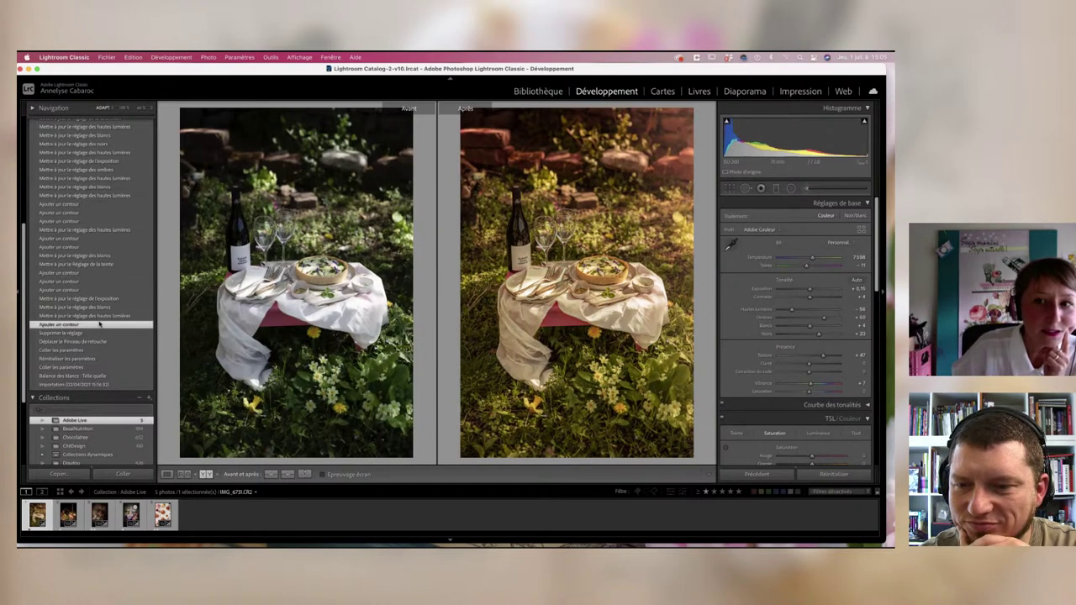
pyautogui.click(103, 376)
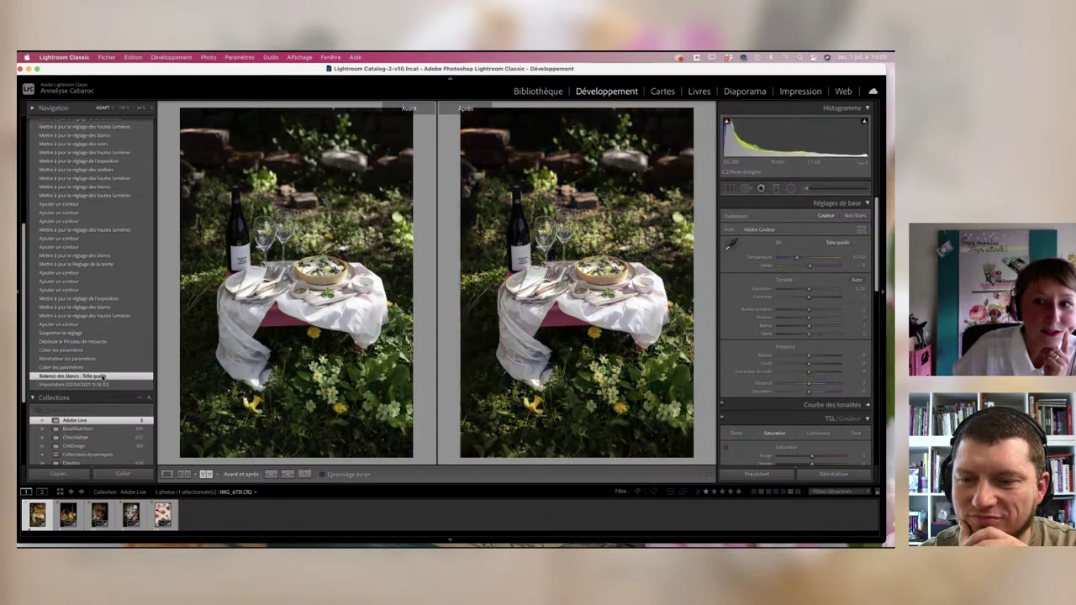
pyautogui.click(104, 367)
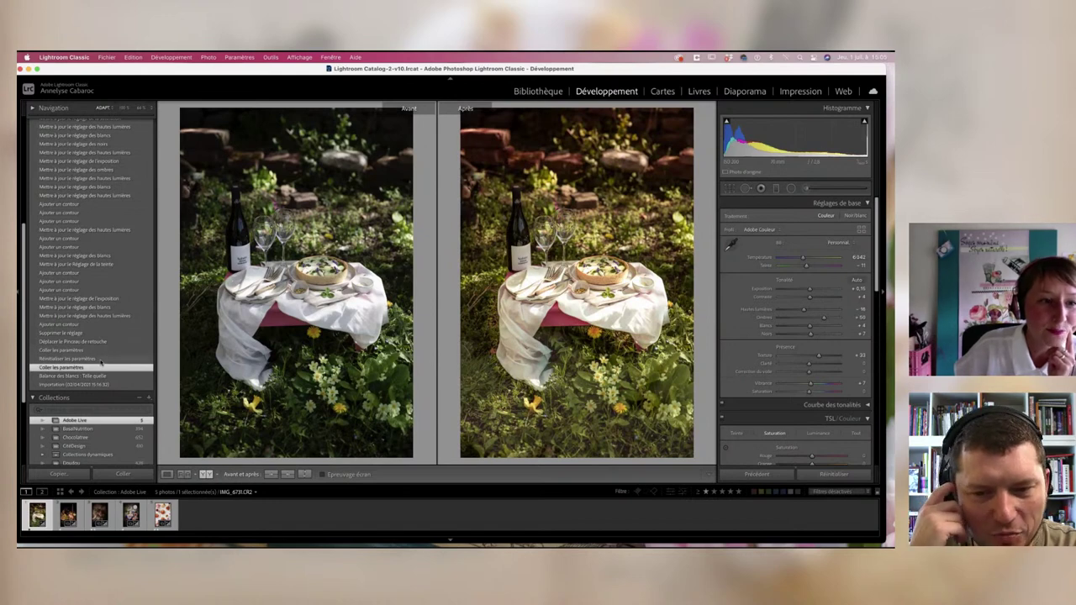
pyautogui.click(101, 359)
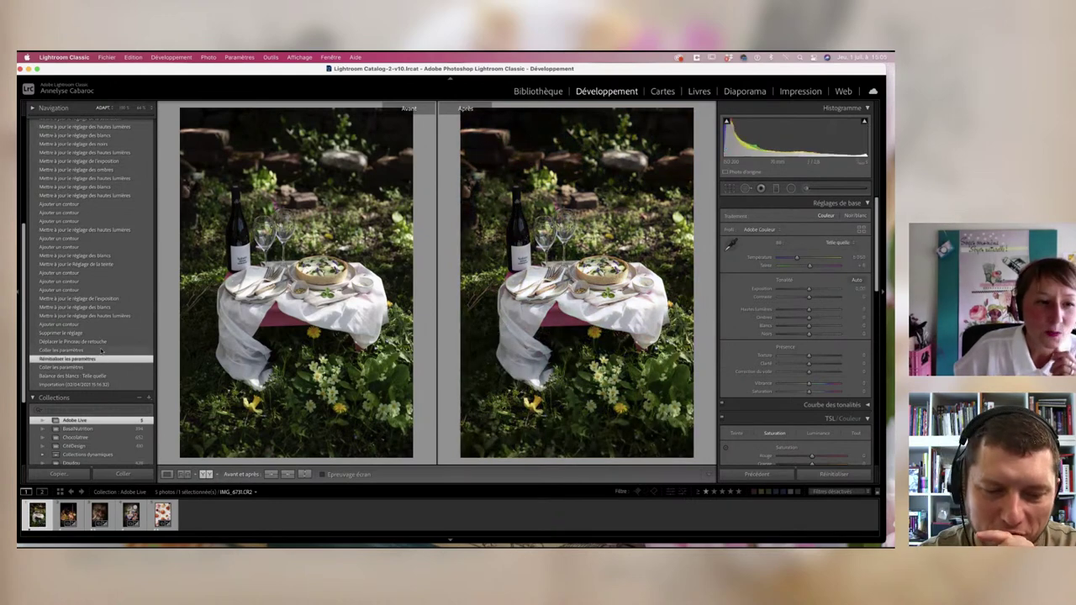
pyautogui.click(102, 350)
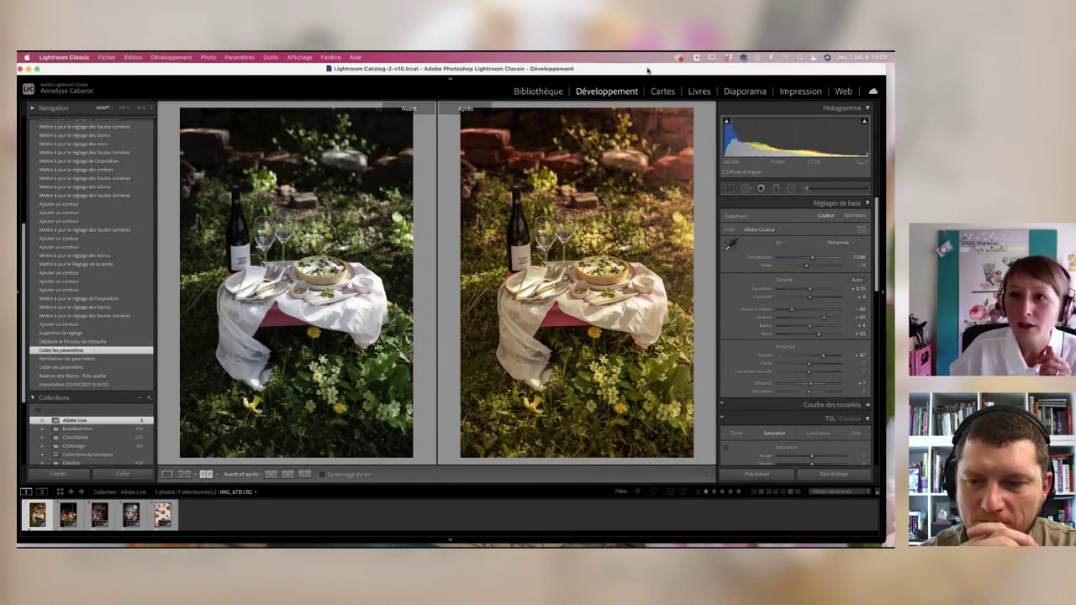
pyautogui.moveTo(652, 70); pyautogui.dragTo(601, 70)
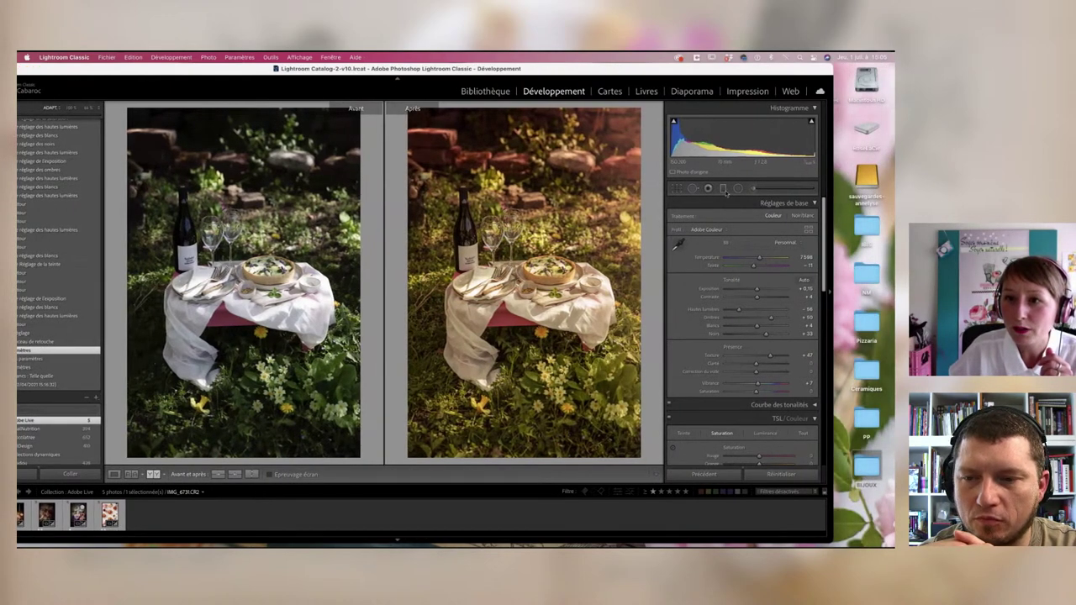
# Step: Load the existing graduated filter on the After image, showing exposure 0.70 and a hue tint
pyautogui.click(723, 190)
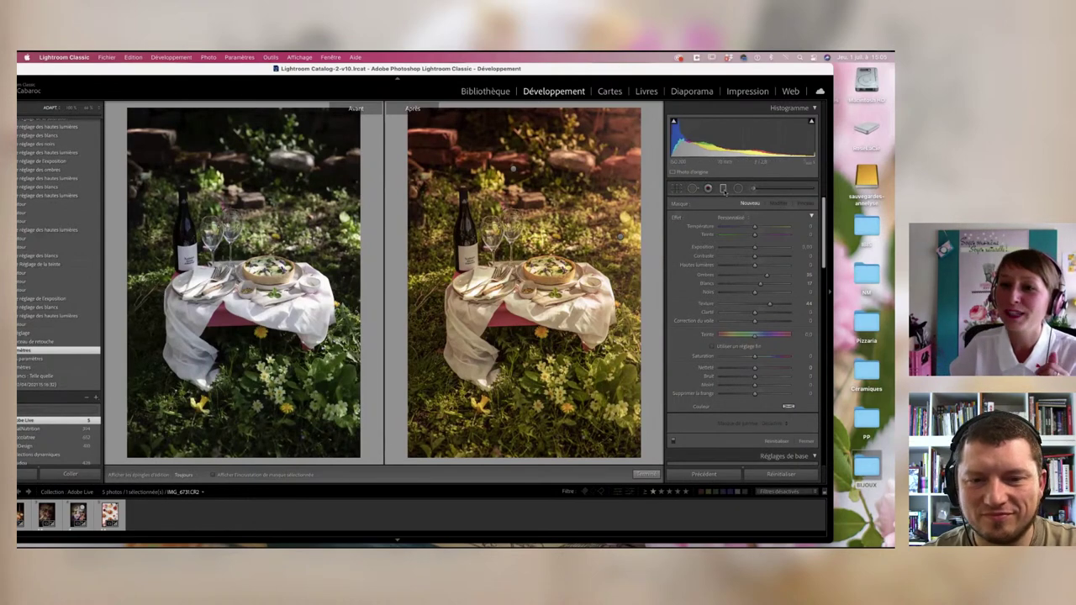
pyautogui.click(622, 238)
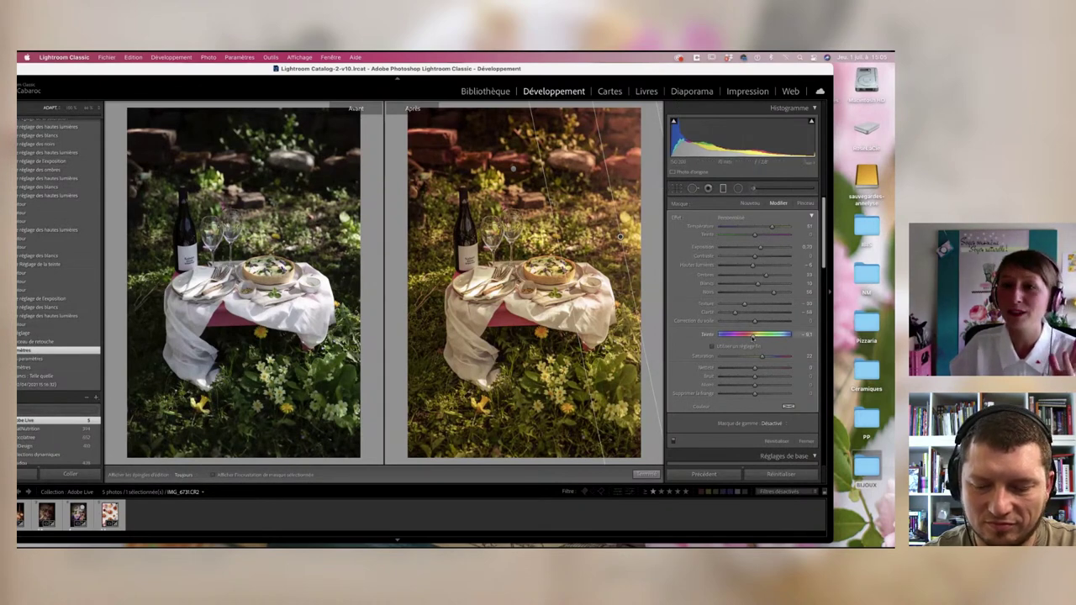
pyautogui.moveTo(753, 334)
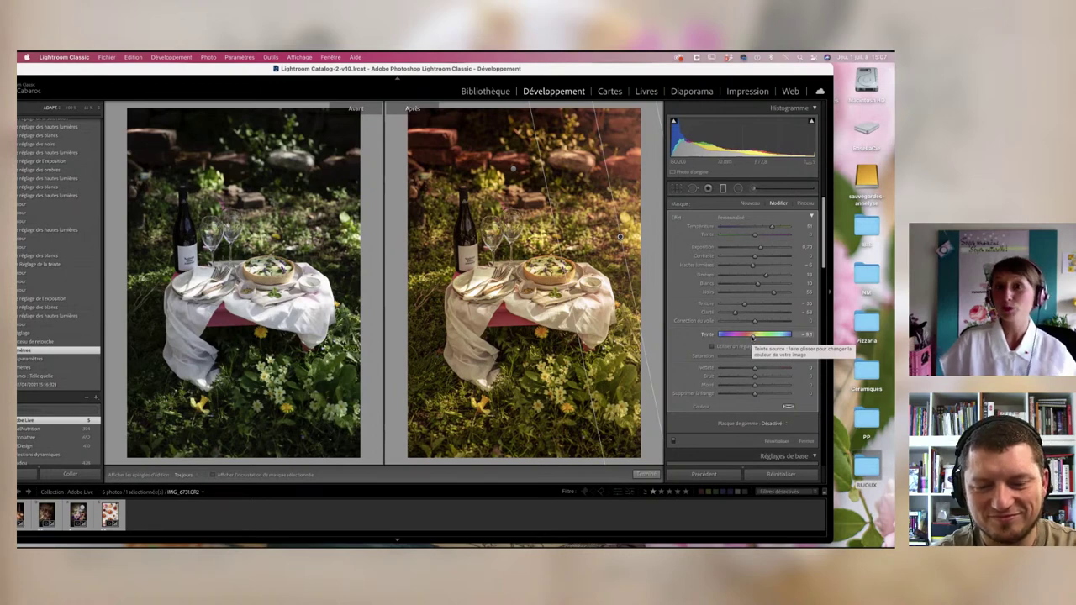
# Step: Double-click the title bar to restore Lightroom's window to full width
pyautogui.doubleClick(248, 67)
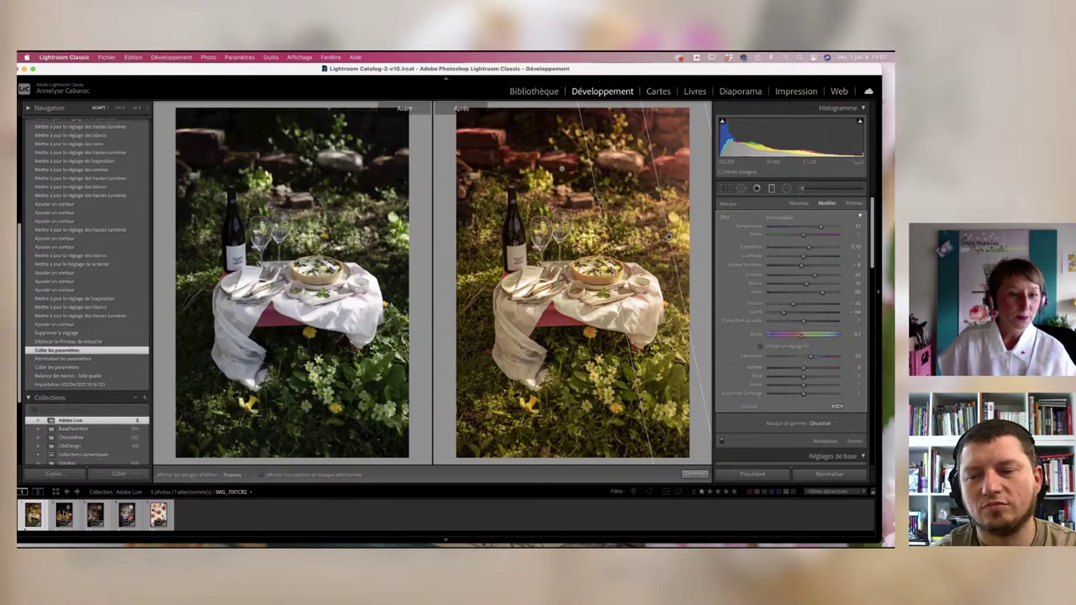
# Step: Load the second filmstrip photo, the candlelit still life with asparagus, ham and cheese
pyautogui.click(64, 515)
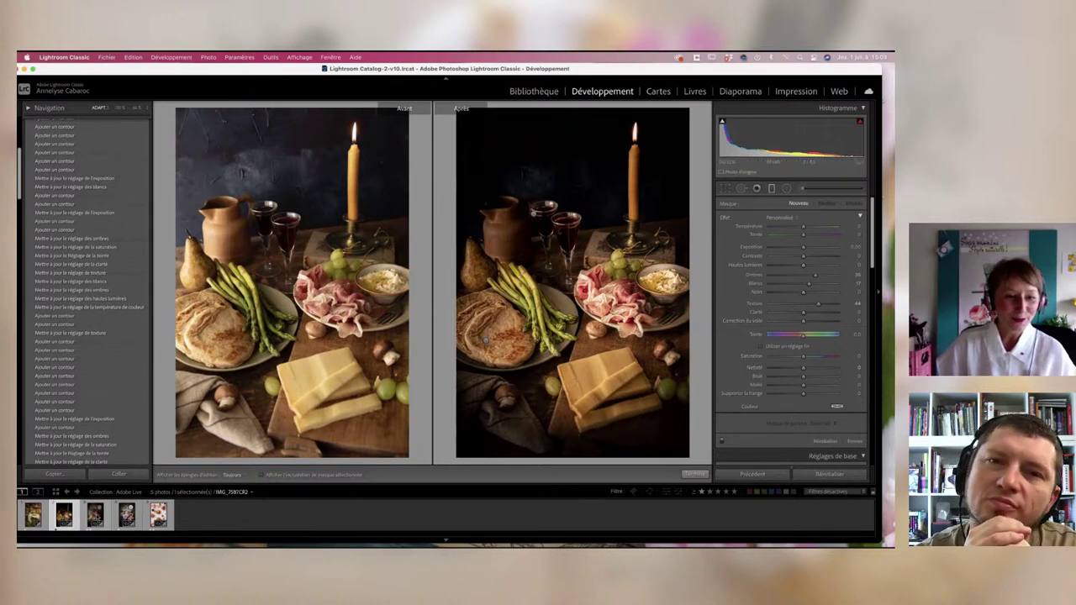
# Step: Load the third filmstrip photo, the woman holding lilacs and roses
pyautogui.click(90, 528)
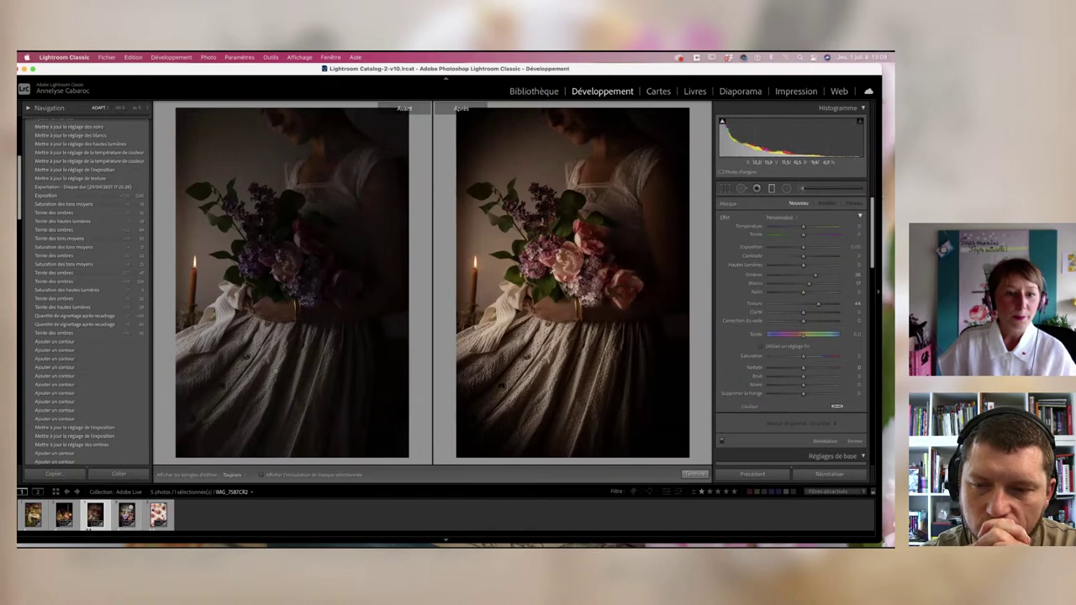
# Step: Load the fifth filmstrip photo, the overhead pancakes, strawberries and pink roses flat lay
pyautogui.click(158, 515)
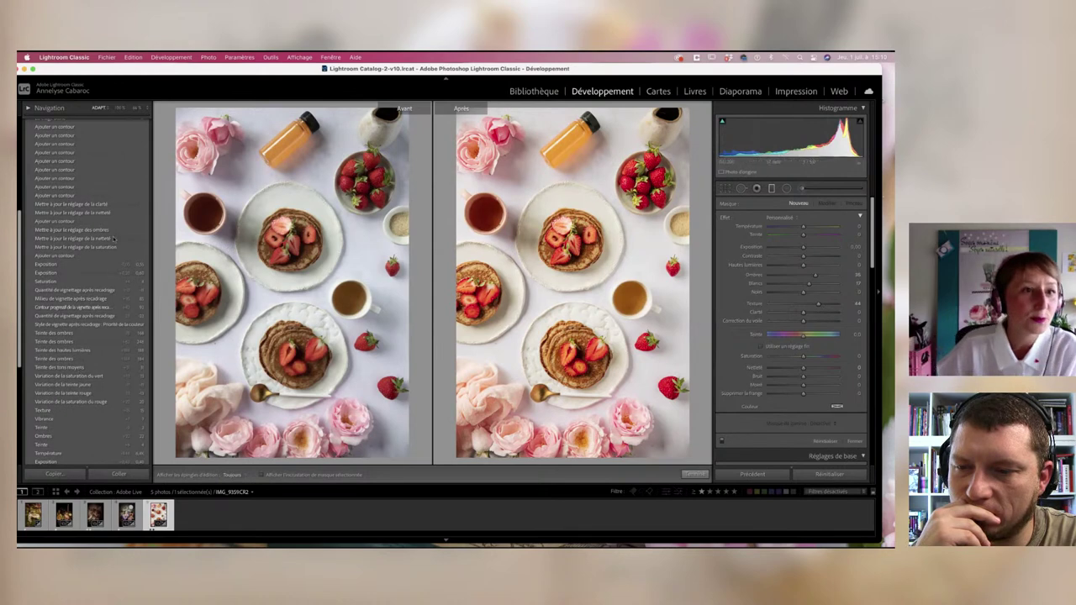
# Step: Scroll to HSL and preview the Température, Exposition and Teinte history states
pyautogui.scroll(-3, 109, 244)
pyautogui.scroll(-3, 103, 256)
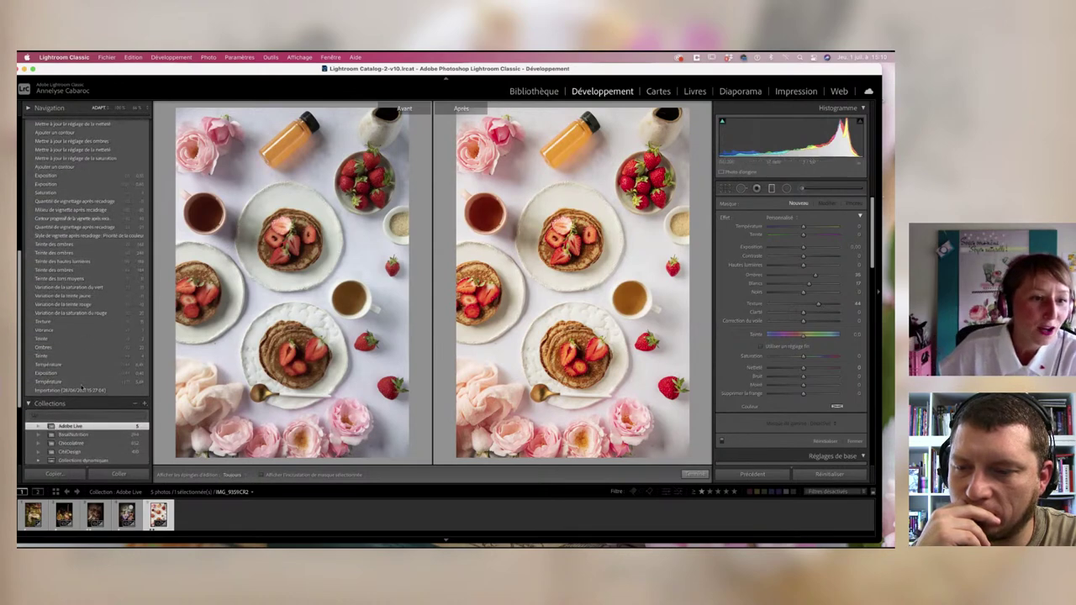
pyautogui.click(82, 383)
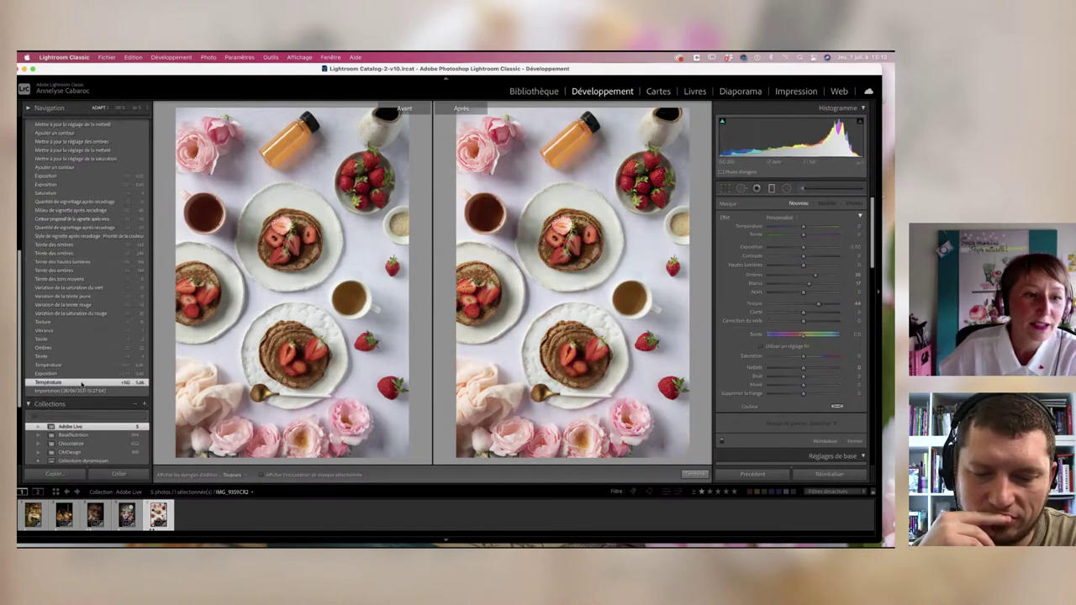
pyautogui.click(82, 375)
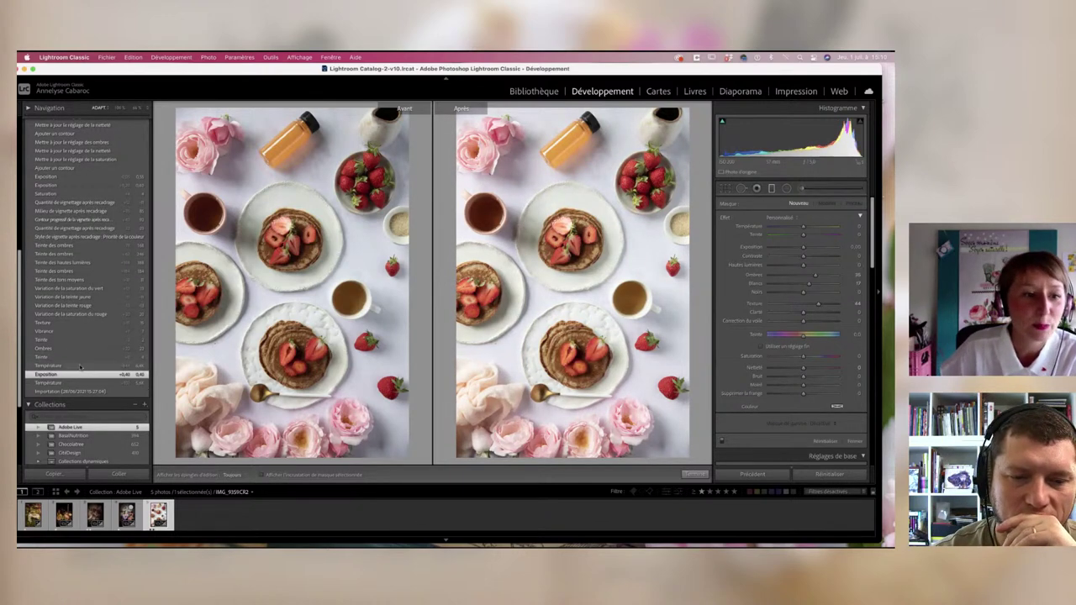
pyautogui.click(85, 367)
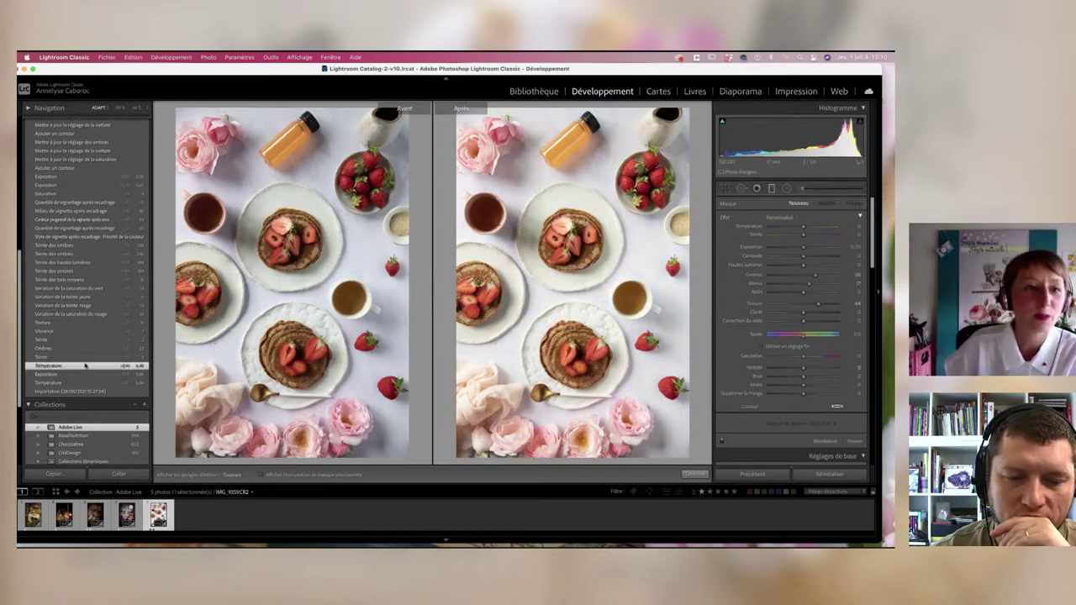
pyautogui.click(88, 357)
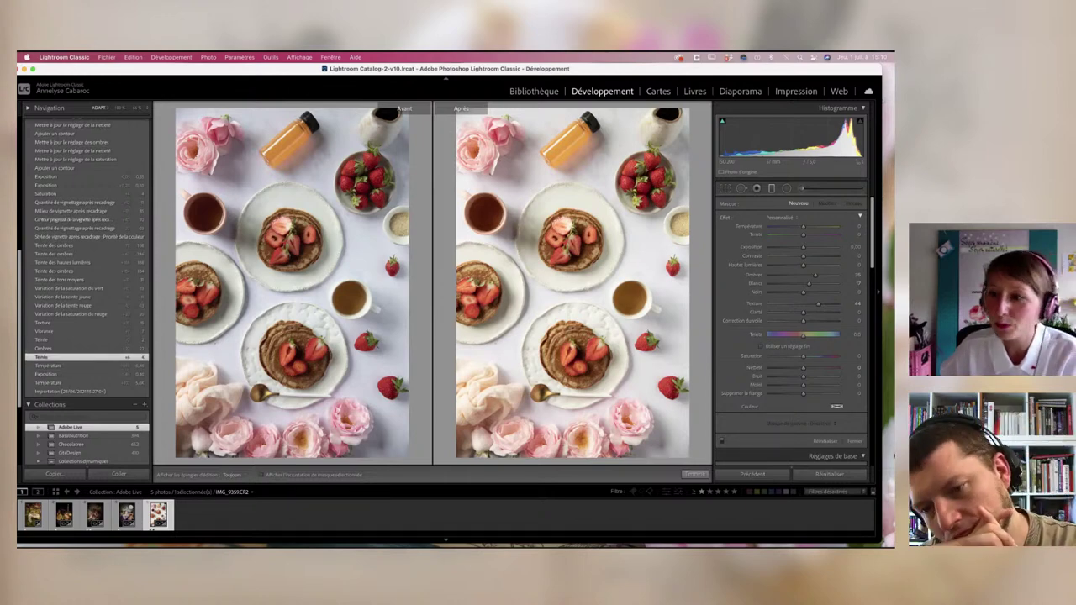
pyautogui.hotkey('ctrl', 'Right')
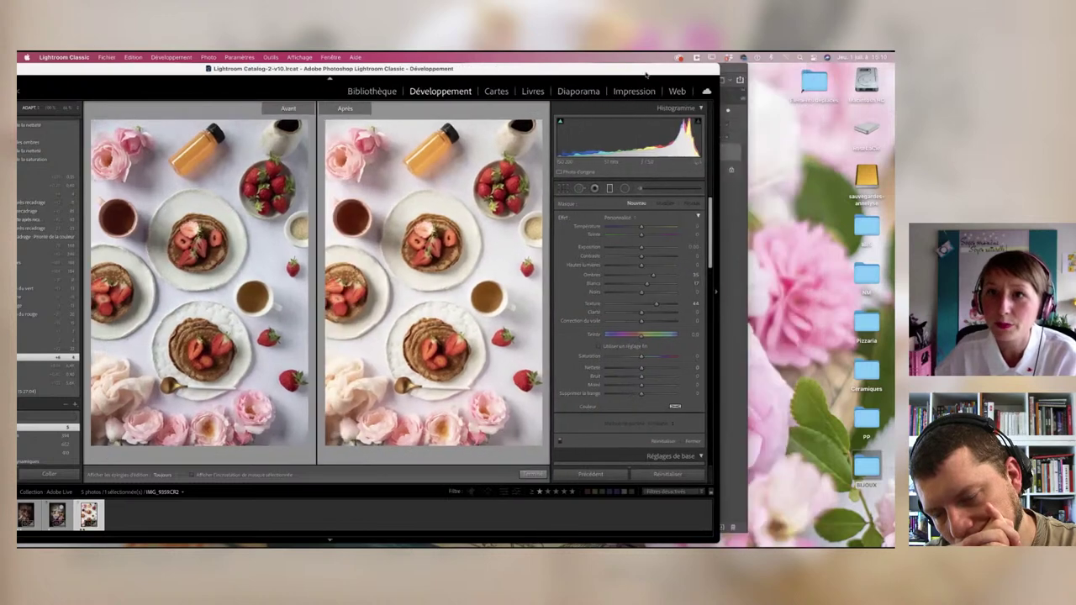
# Step: Step back through Ombres, Teinte, Vibrance, Texture and red saturation to the yellow hue variation
pyautogui.scroll(-5, 757, 316)
pyautogui.scroll(-5, 756, 320)
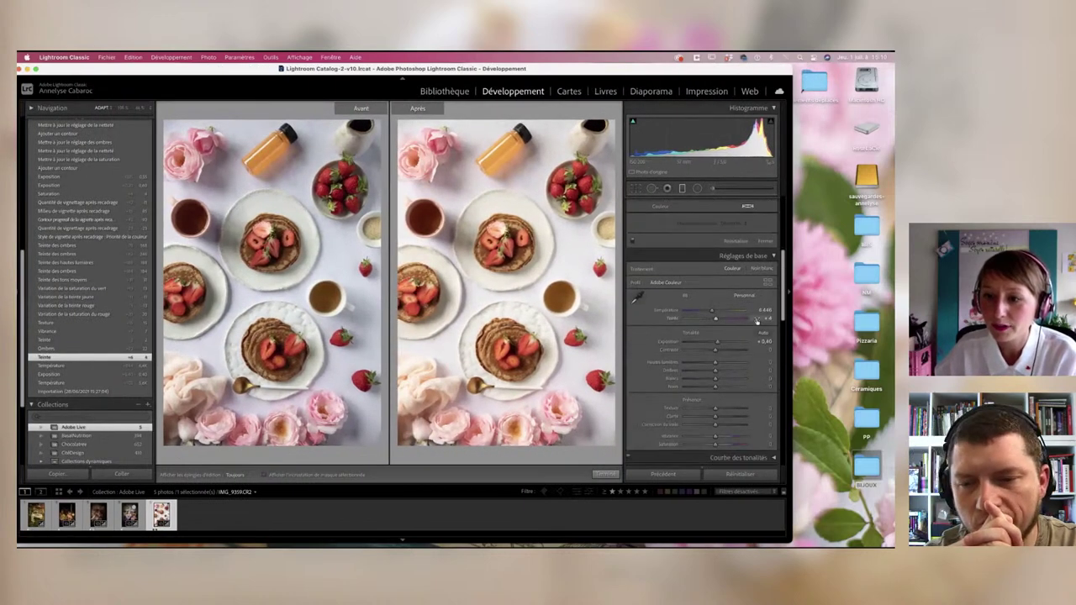
pyautogui.scroll(-5, 757, 324)
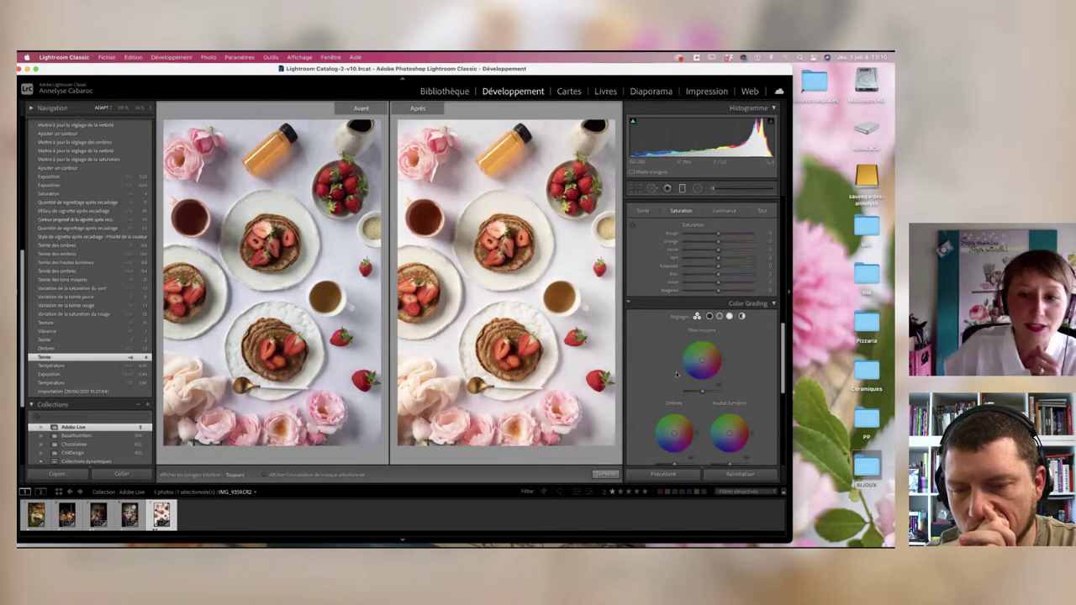
pyautogui.click(91, 350)
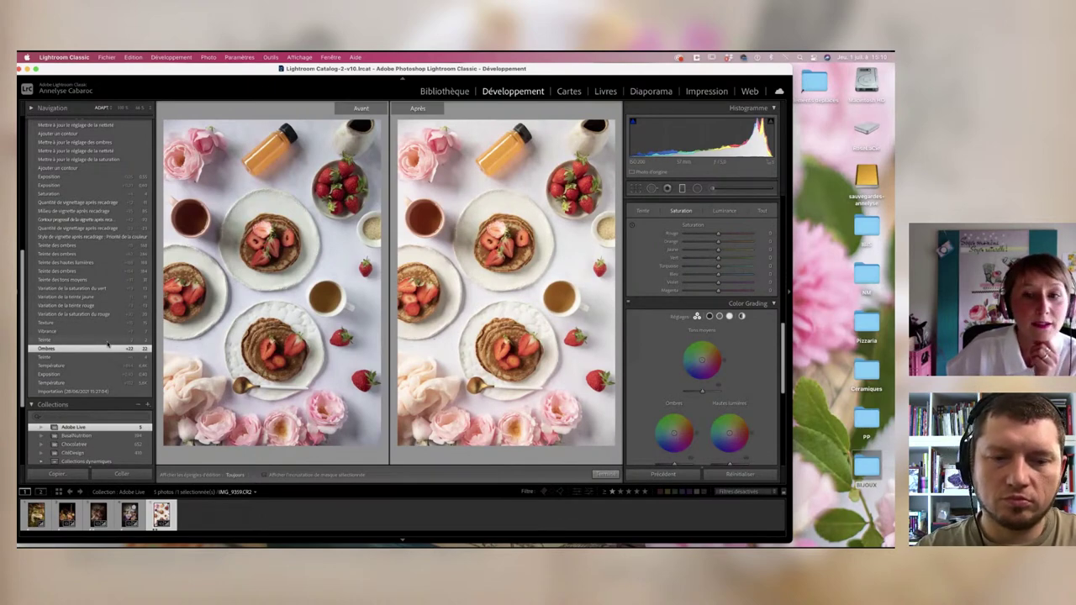
pyautogui.click(107, 342)
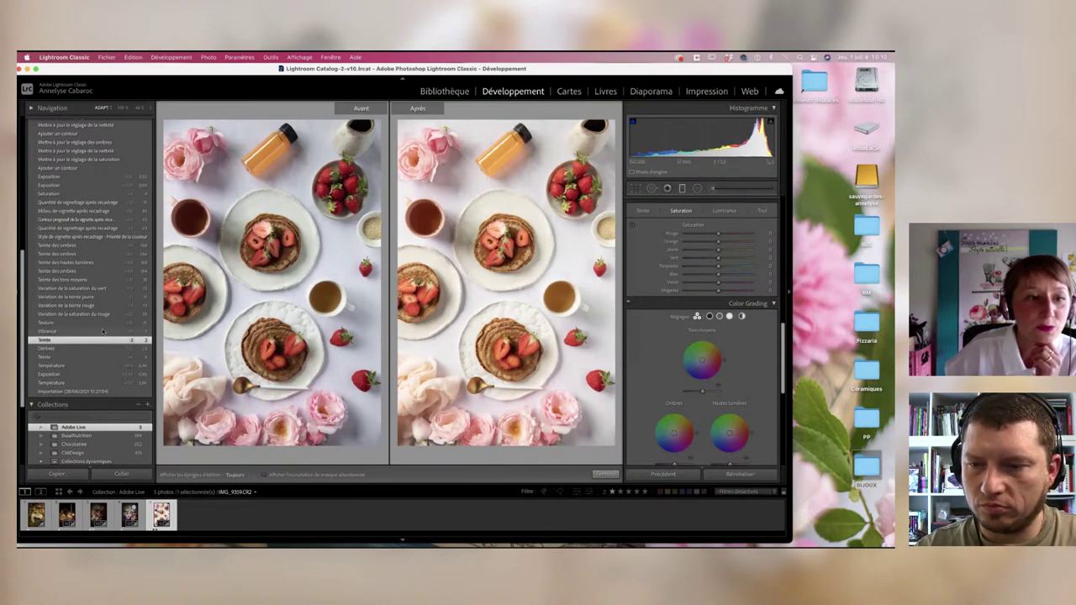
pyautogui.click(104, 332)
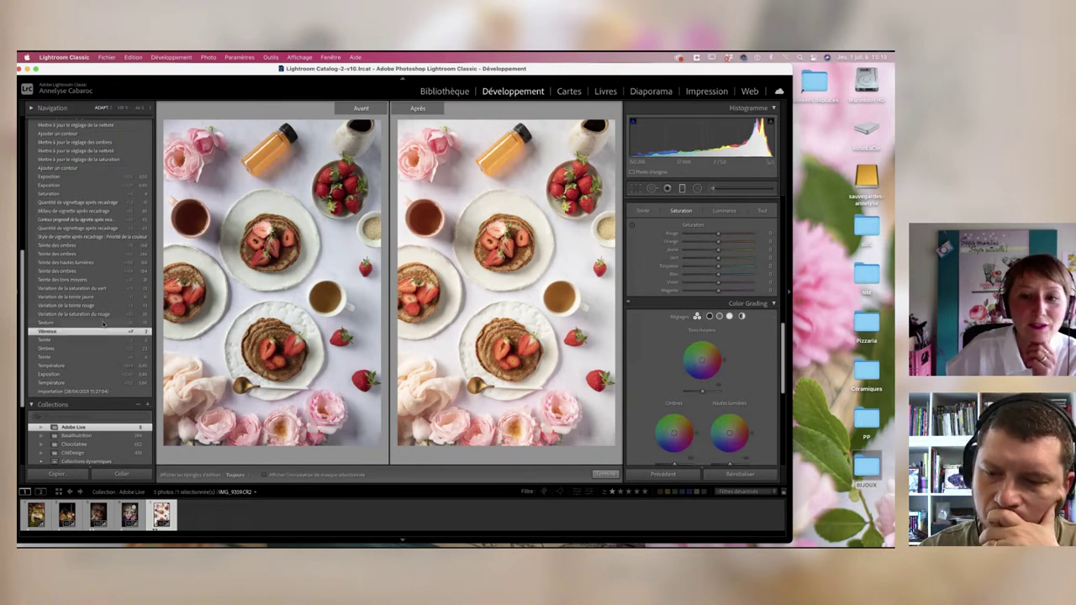
pyautogui.click(104, 324)
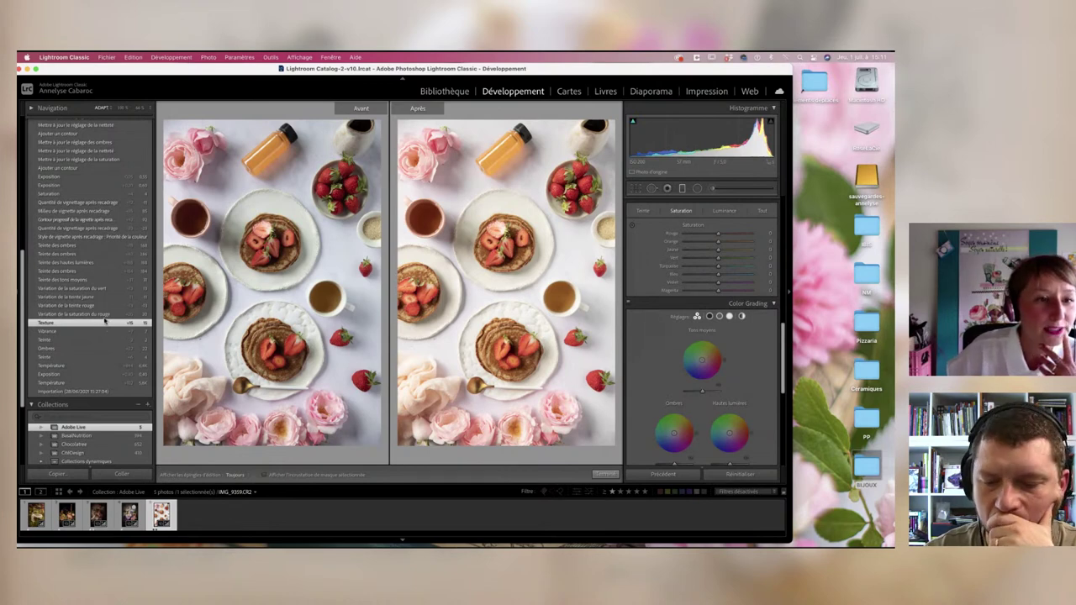
pyautogui.click(102, 313)
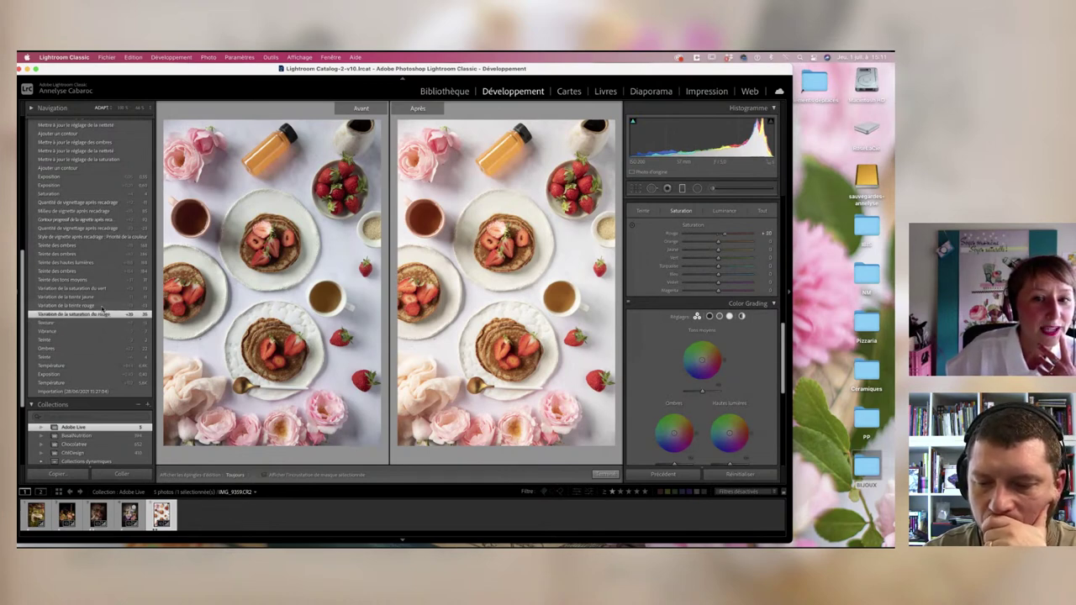
pyautogui.click(103, 306)
pyautogui.click(102, 297)
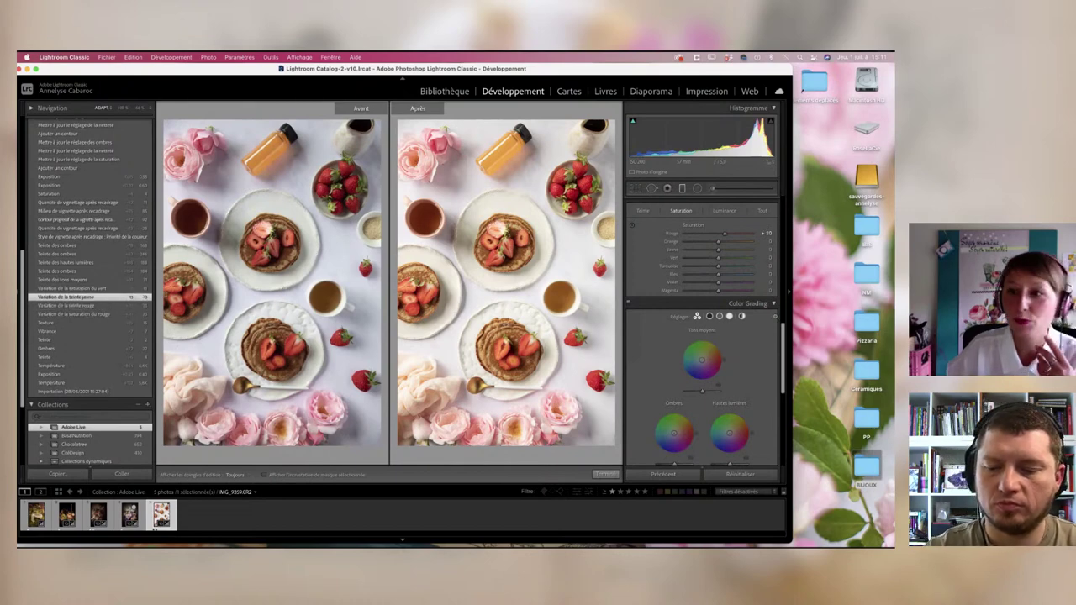
# Step: Show the HSL Hue values and preview the green saturation variation history step
pyautogui.click(643, 211)
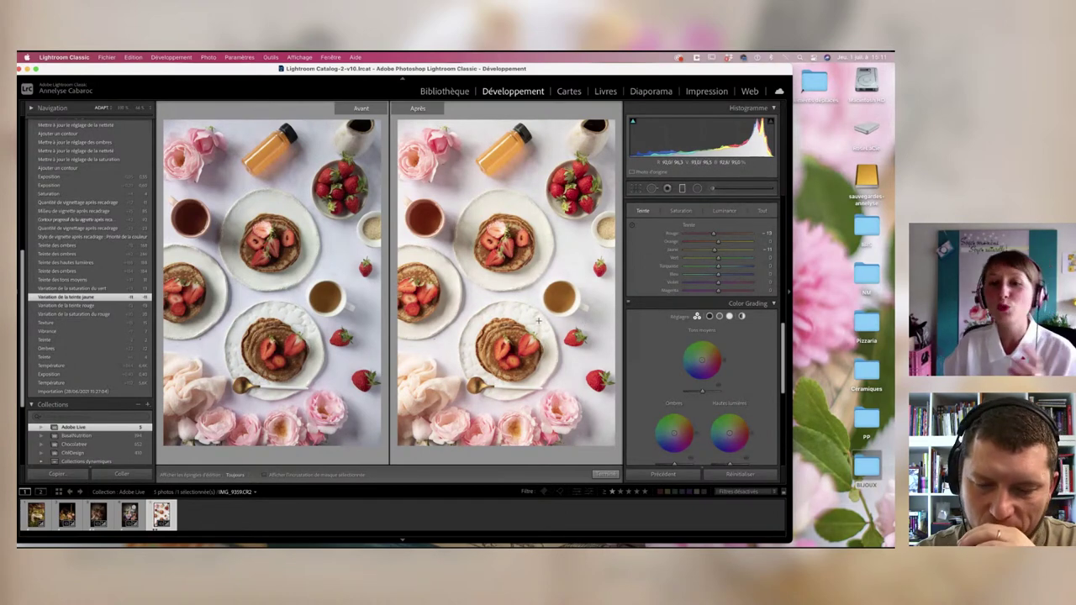
pyautogui.click(74, 289)
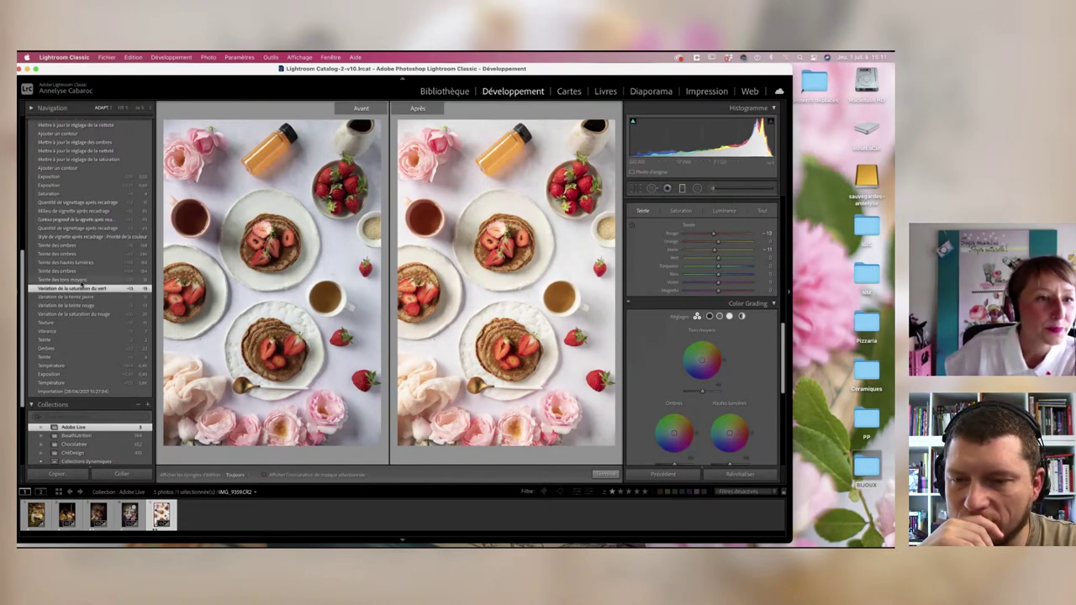
# Step: Scroll History to the top and return to the latest 'Variation de la teinte rouge' step
pyautogui.scroll(3, 82, 283)
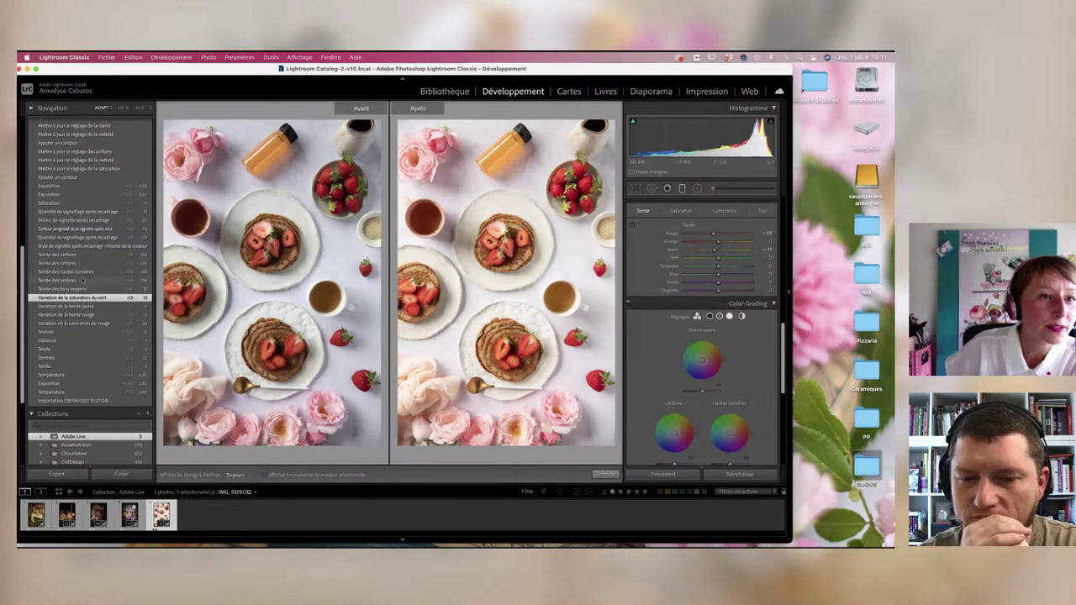
pyautogui.scroll(2, 82, 275)
pyautogui.scroll(2, 83, 153)
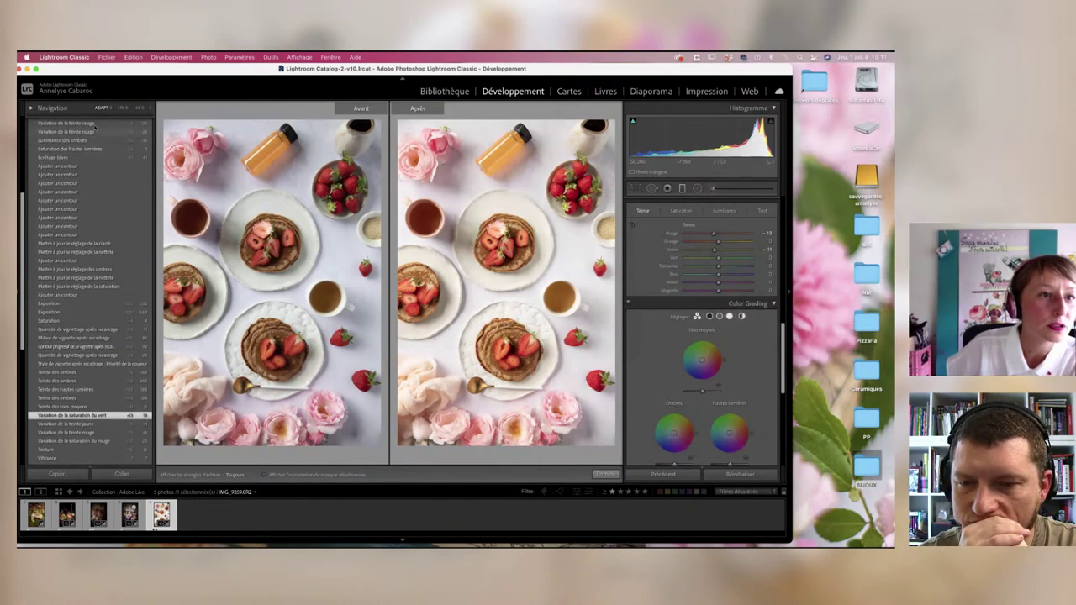
pyautogui.click(94, 124)
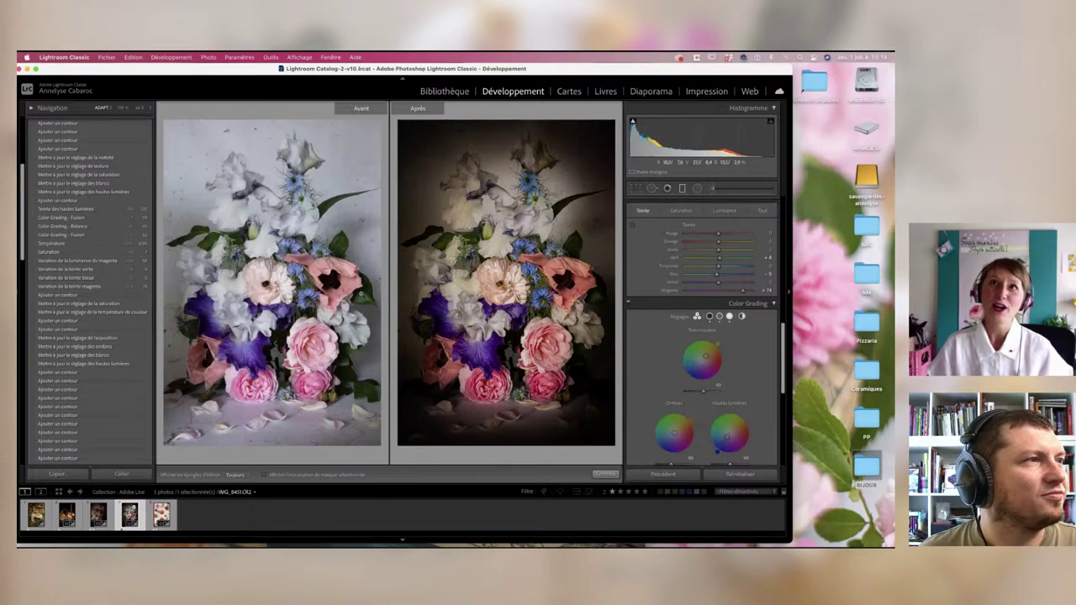
# Step: Quick Look the roses screenshot in the NM desktop folder, then close the folder window
pyautogui.click(869, 277)
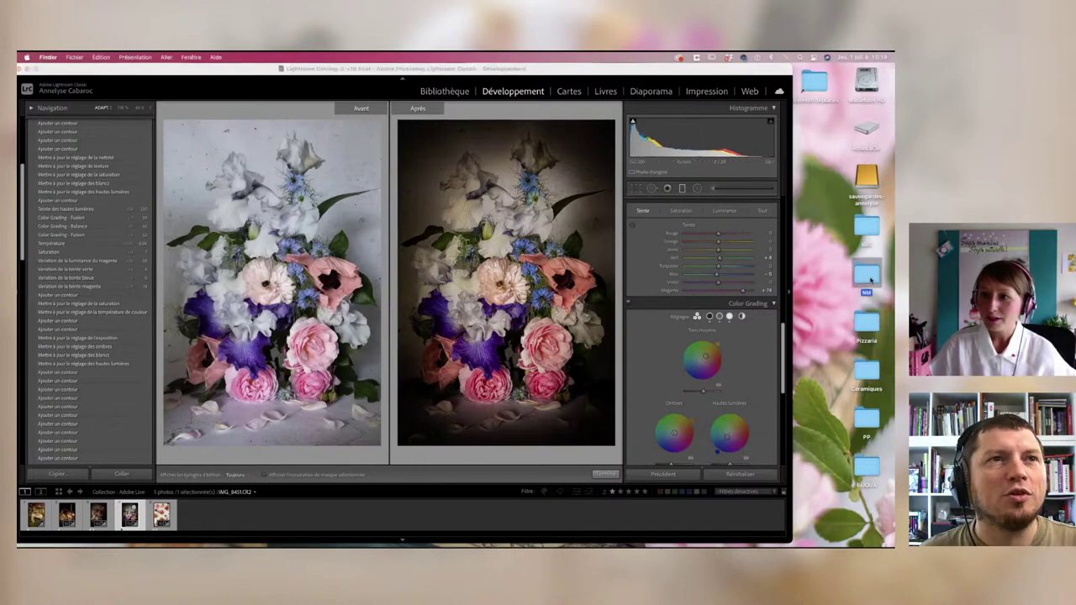
pyautogui.doubleClick(869, 279)
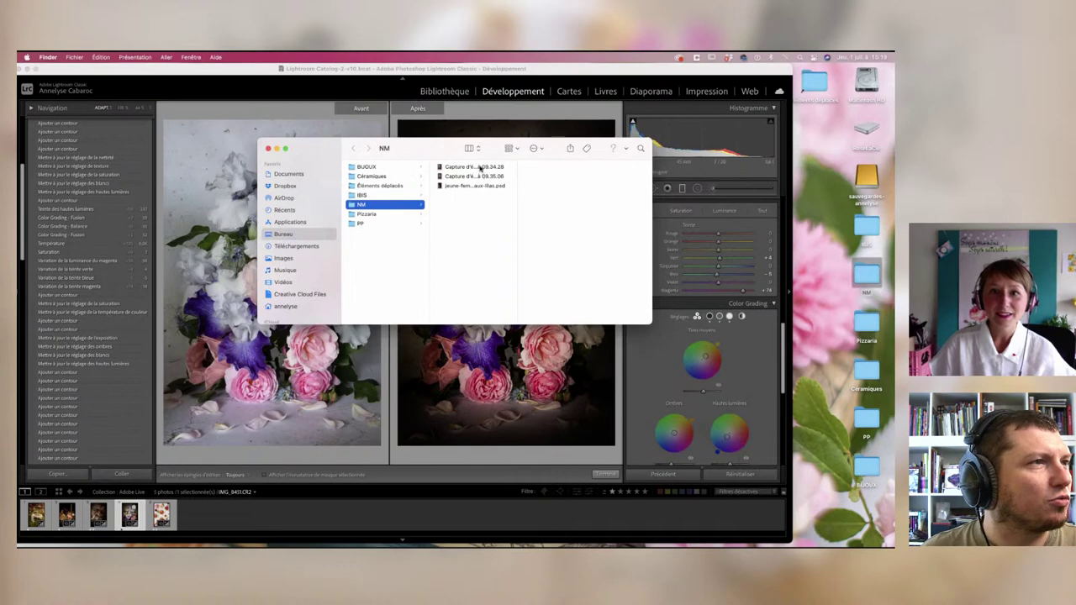
pyautogui.click(477, 167)
pyautogui.press('space')
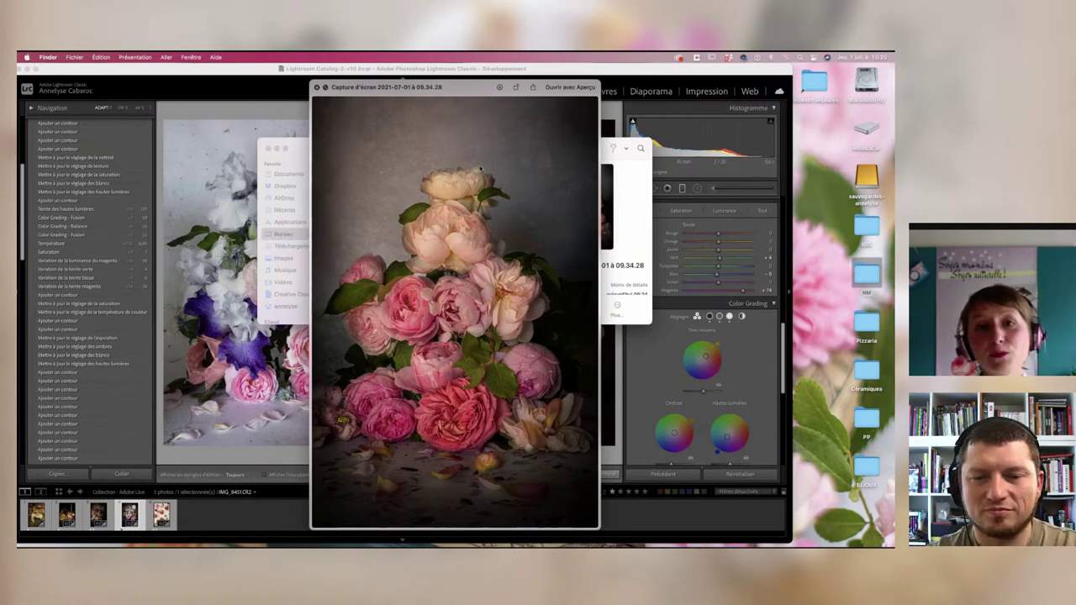
pyautogui.press('space')
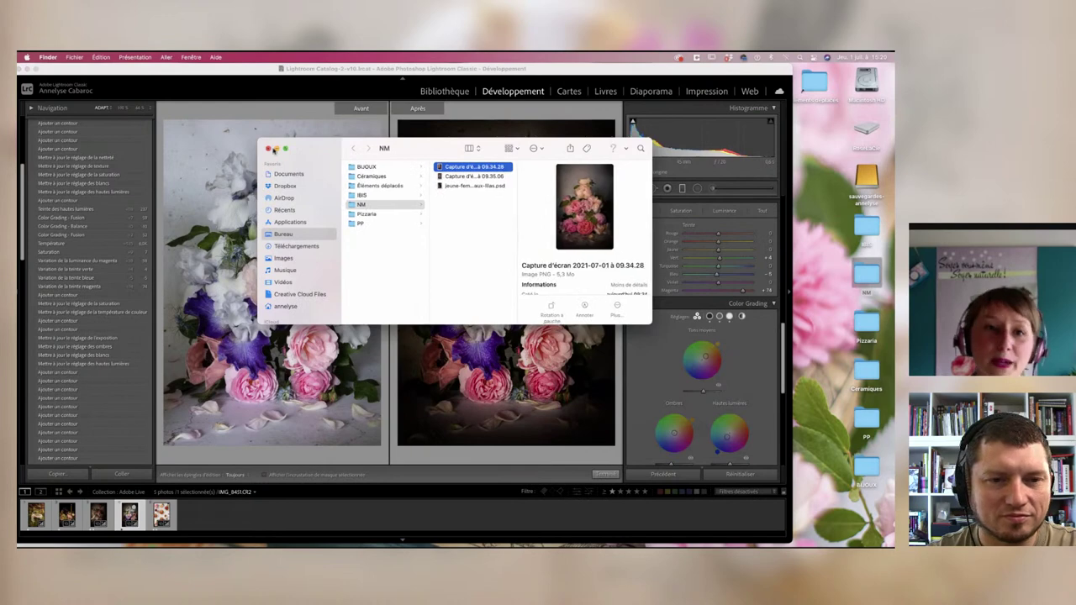
pyautogui.click(269, 148)
pyautogui.click(326, 70)
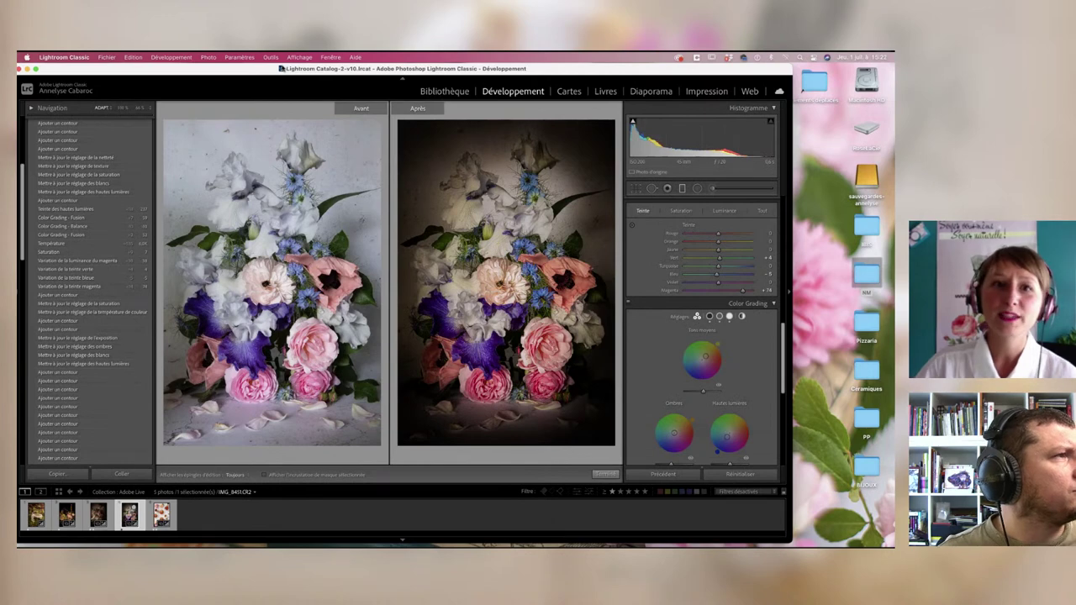
pyautogui.moveTo(122, 538)
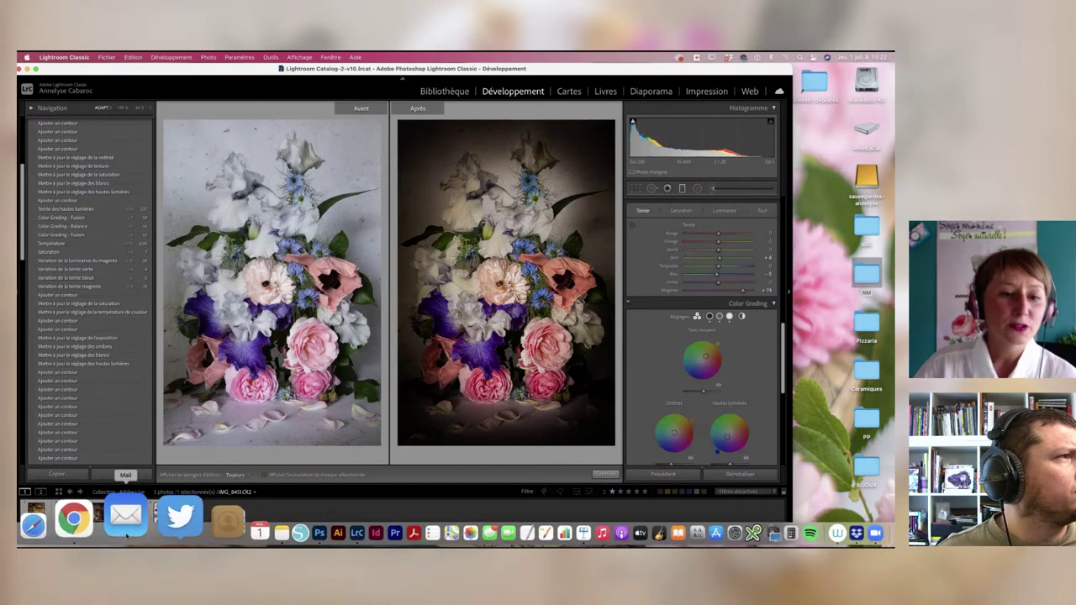
# Step: Return to the Instagram profile in the browser and briefly view the basket photo post
pyautogui.click(110, 516)
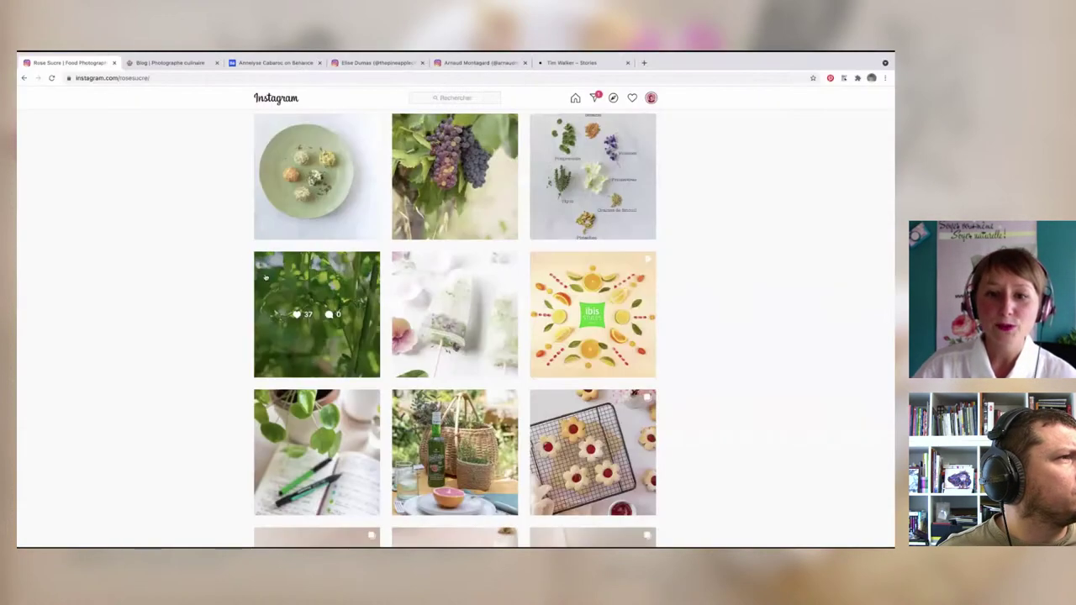
pyautogui.scroll(-2, 200, 256)
pyautogui.scroll(-3, 200, 257)
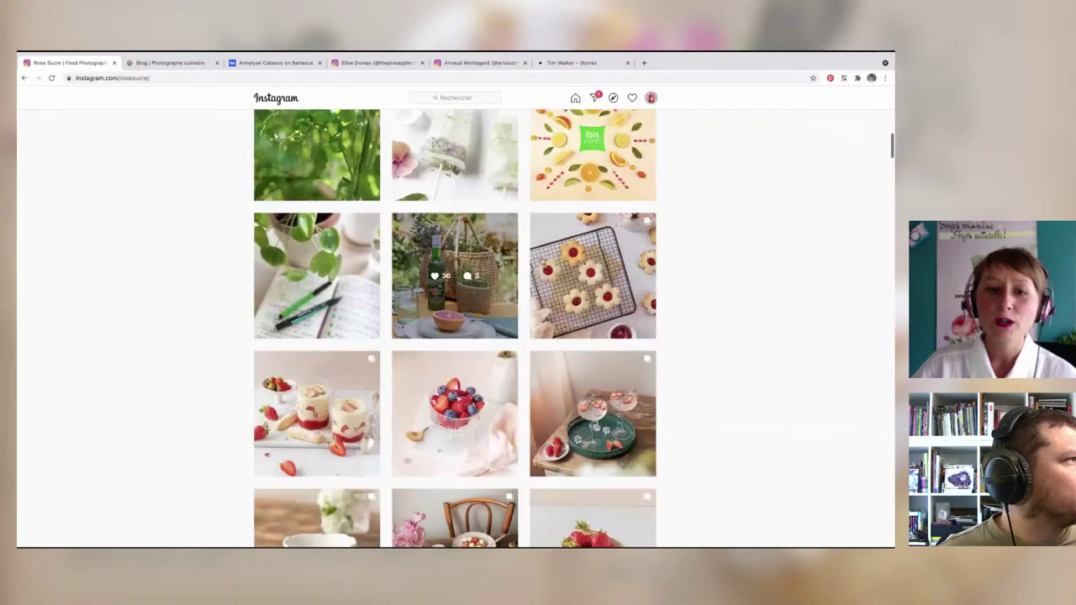
pyautogui.scroll(-2, 488, 253)
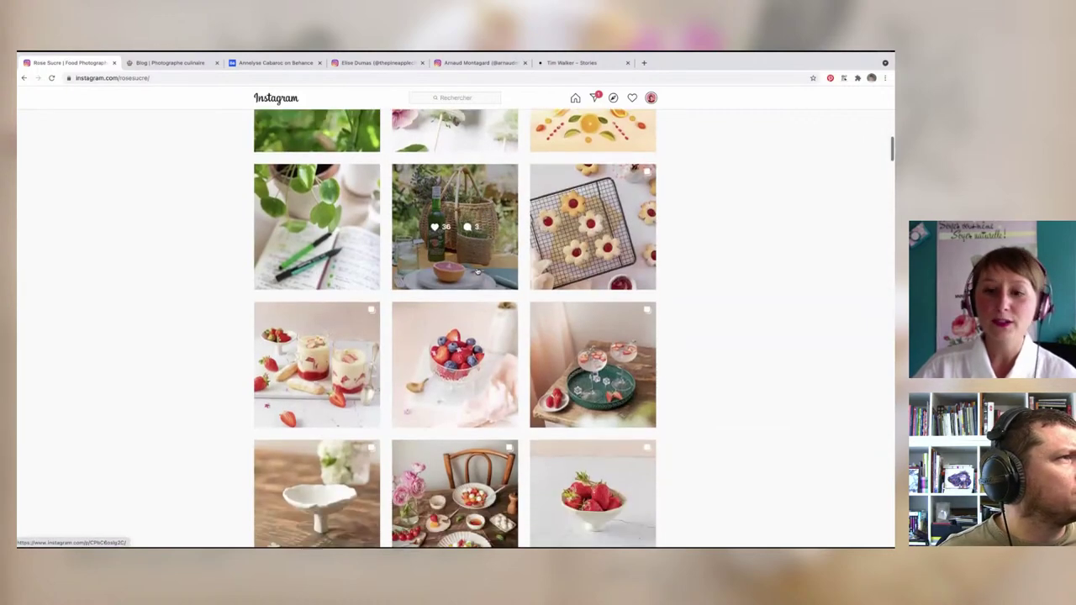
pyautogui.click(487, 182)
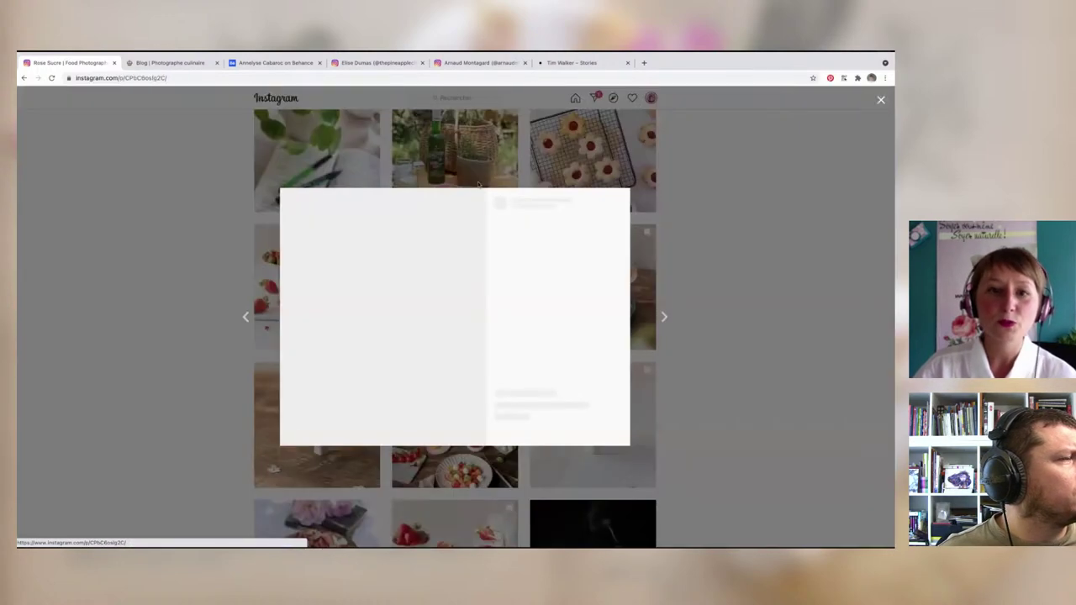
pyautogui.click(116, 219)
# Step: Scroll down the profile grid through the dark, moody posts
pyautogui.scroll(-2, 174, 250)
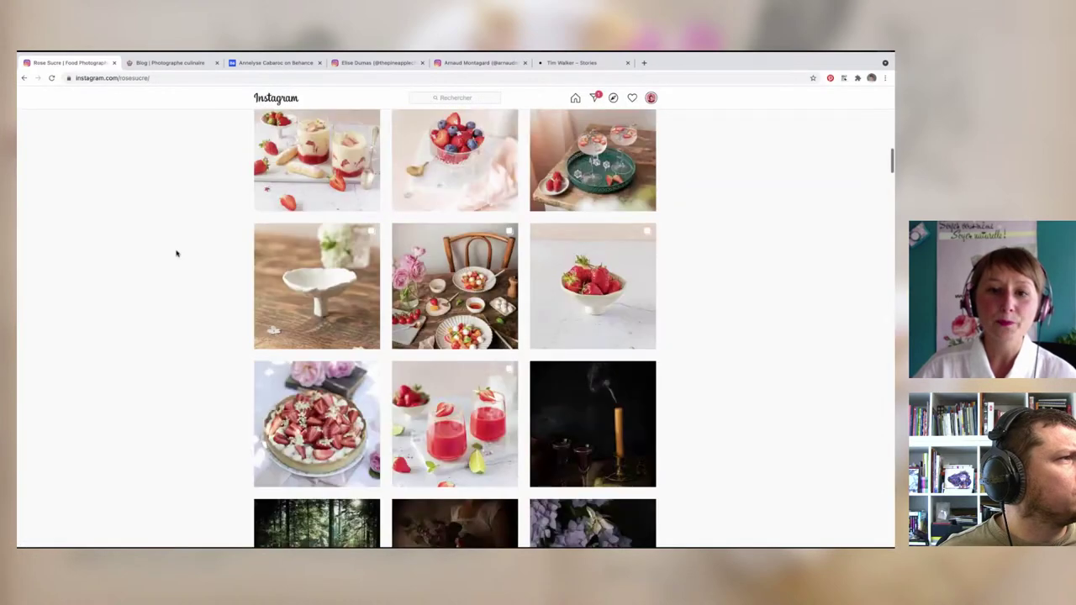
pyautogui.scroll(-2, 174, 249)
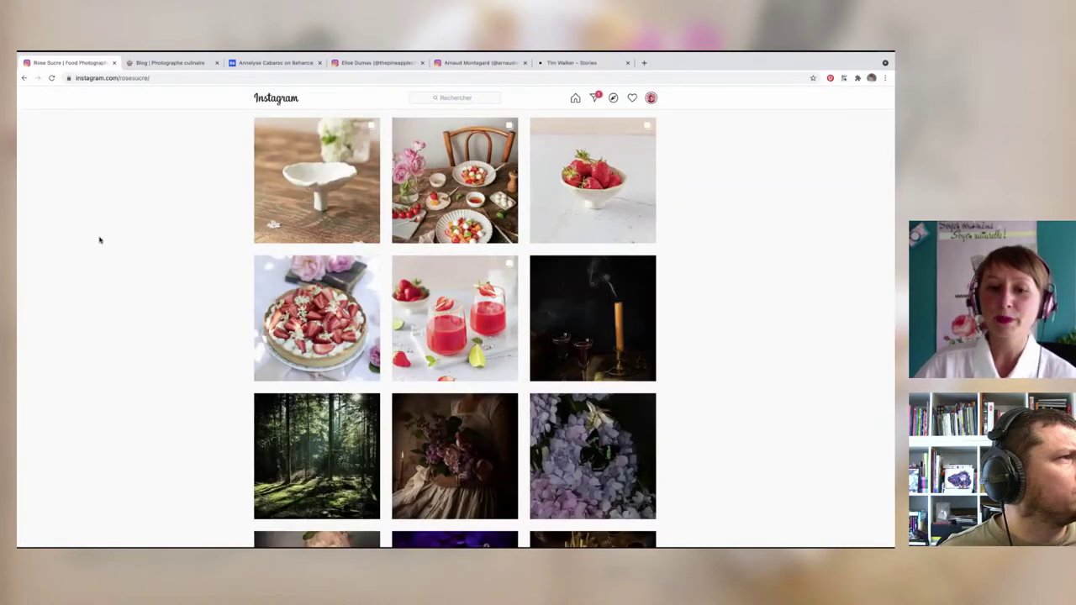
pyautogui.scroll(-2, 100, 240)
pyautogui.scroll(-2, 100, 241)
pyautogui.scroll(-1, 99, 240)
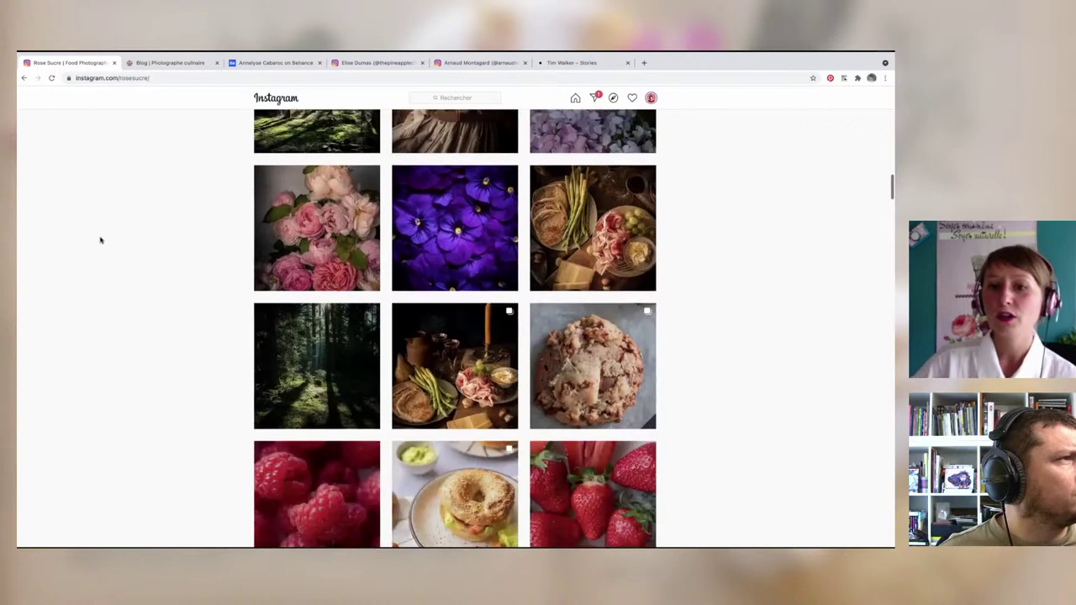
pyautogui.scroll(-2, 99, 240)
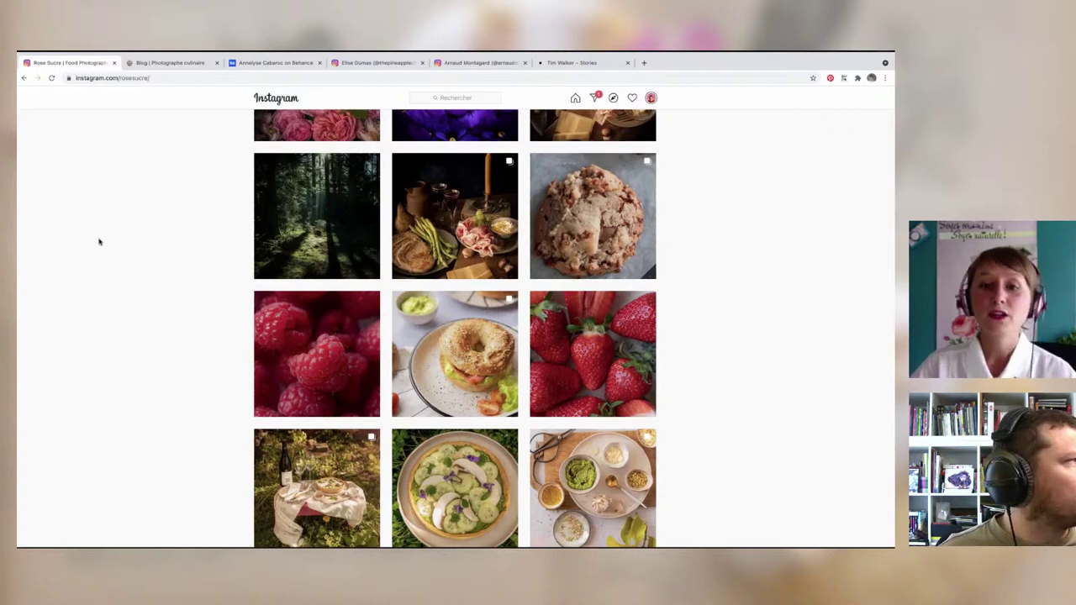
pyautogui.scroll(-3, 98, 241)
pyautogui.scroll(-2, 99, 242)
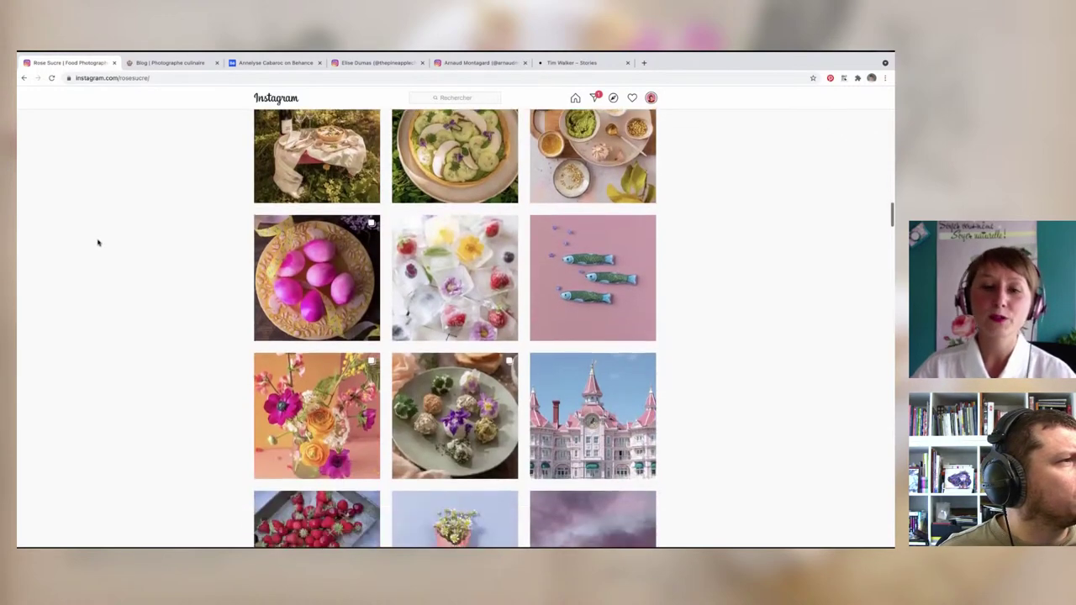
pyautogui.scroll(-2, 98, 242)
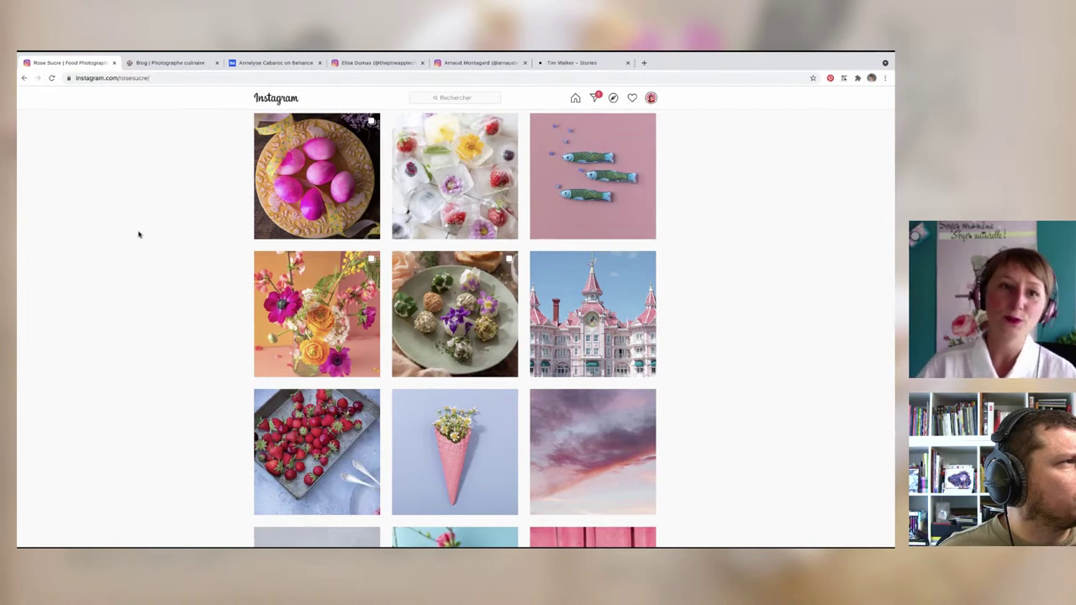
# Step: Scroll back up to the bright grapes, herb-label, popsicle and citrus rows
pyautogui.scroll(2, 215, 232)
pyautogui.scroll(3, 215, 230)
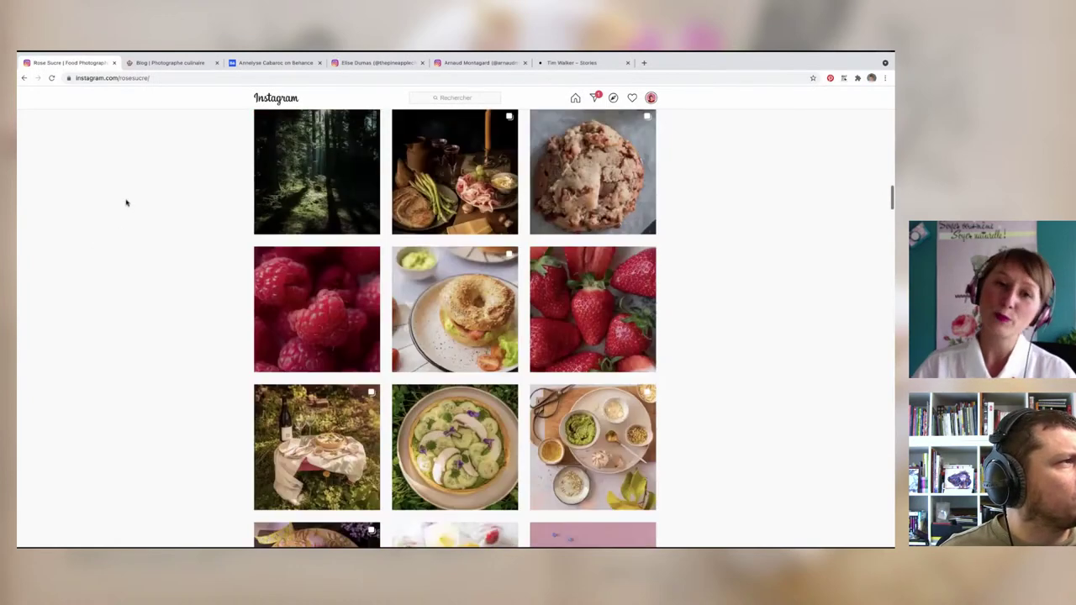
pyautogui.scroll(1, 209, 240)
pyautogui.scroll(1, 208, 235)
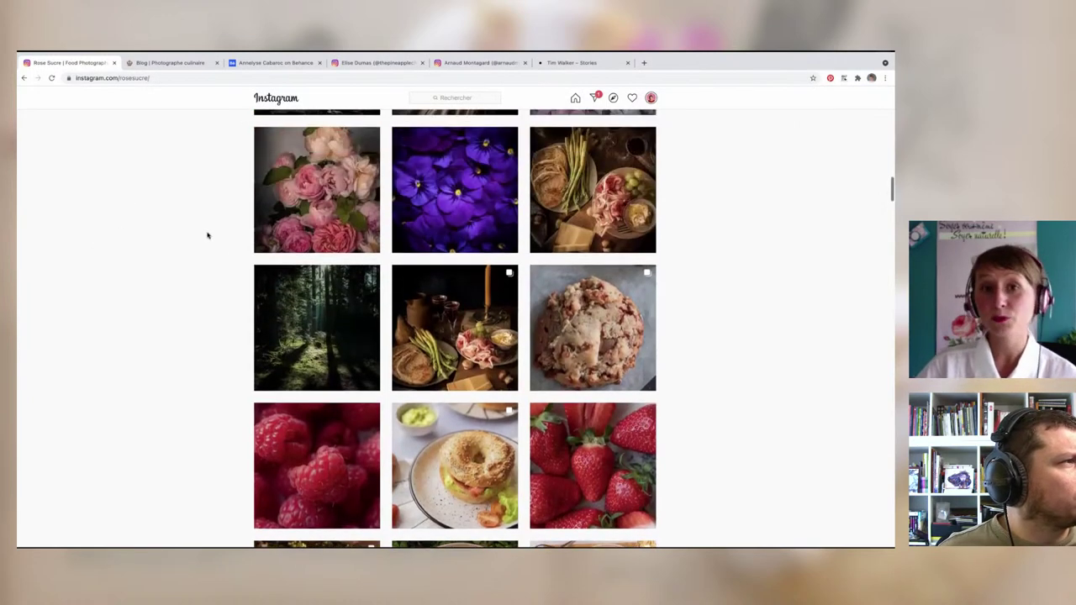
pyautogui.scroll(1, 206, 235)
pyautogui.scroll(2, 207, 236)
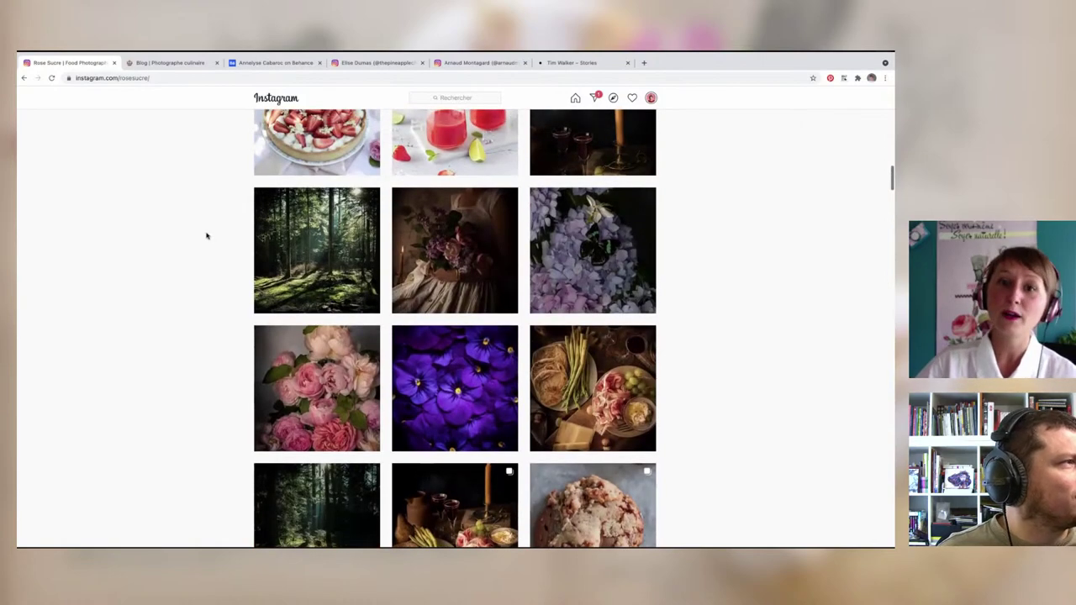
pyautogui.scroll(3, 207, 236)
pyautogui.scroll(3, 206, 235)
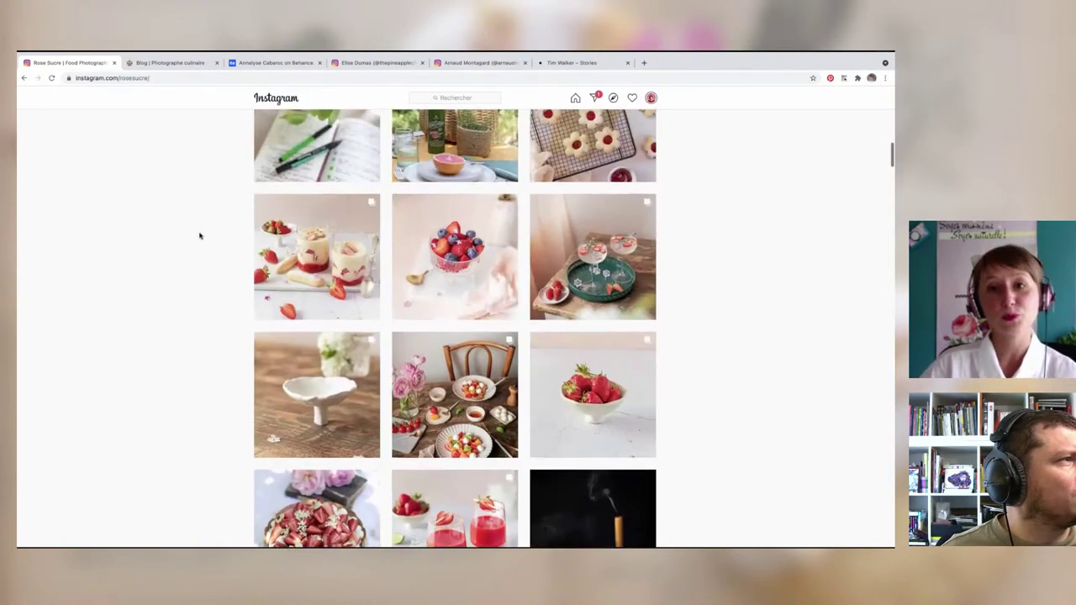
pyautogui.scroll(2, 186, 228)
pyautogui.scroll(2, 186, 228)
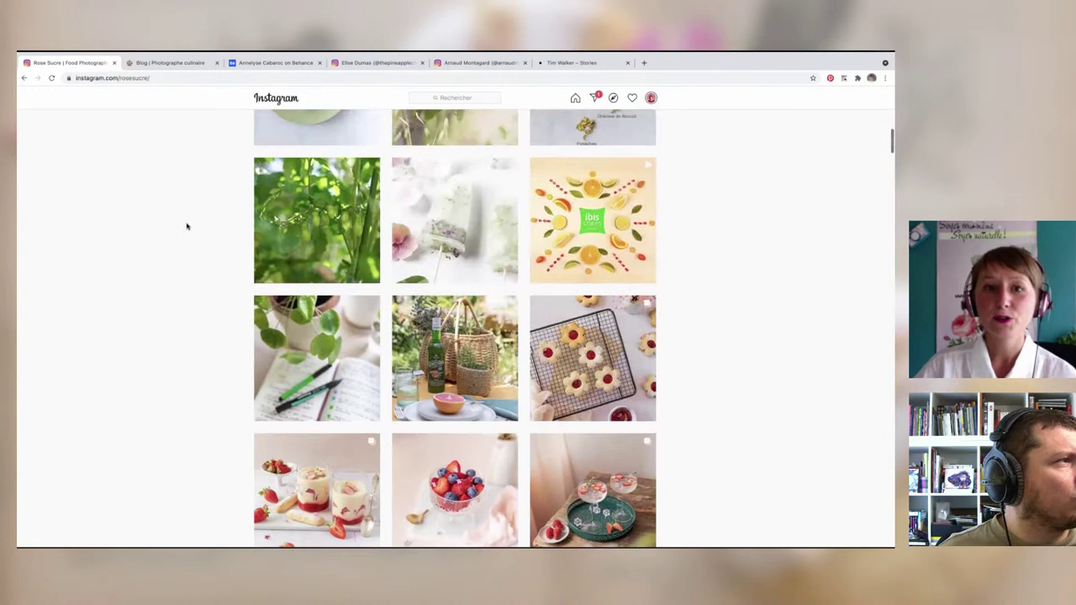
pyautogui.scroll(2, 187, 226)
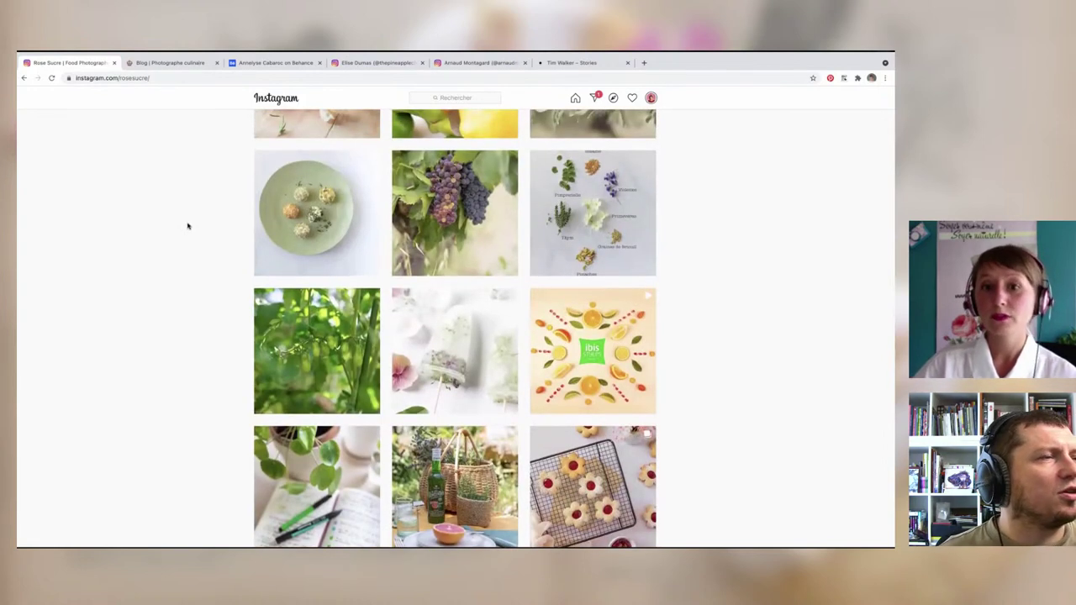
pyautogui.scroll(-2, 189, 226)
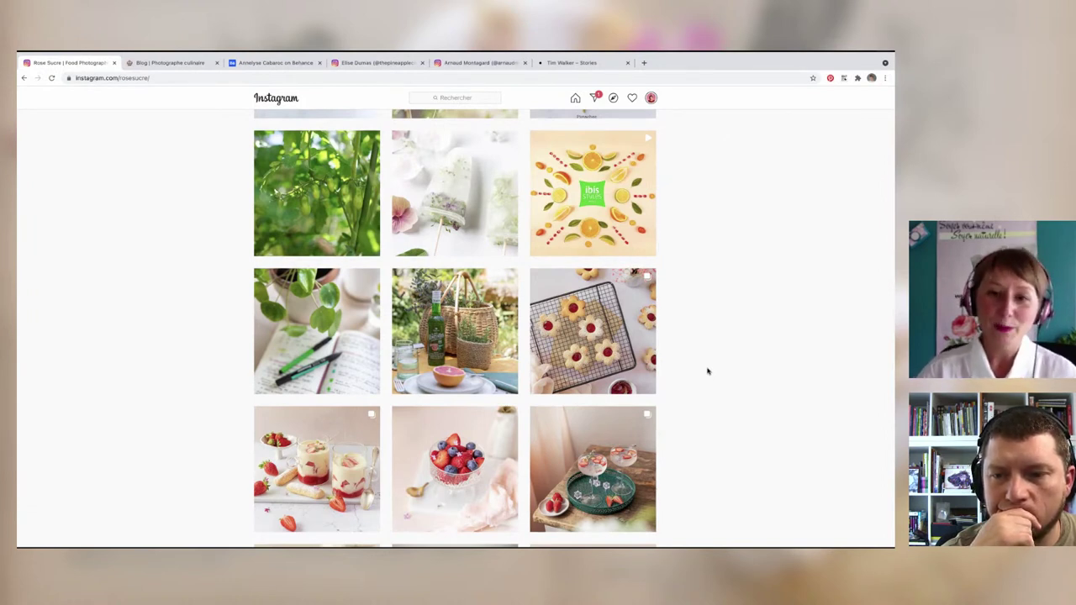
# Step: Scroll up to the highlights row (Céramique, Projet, Backstage, Recettes…) above the yellow-toned posts
pyautogui.scroll(5, 664, 367)
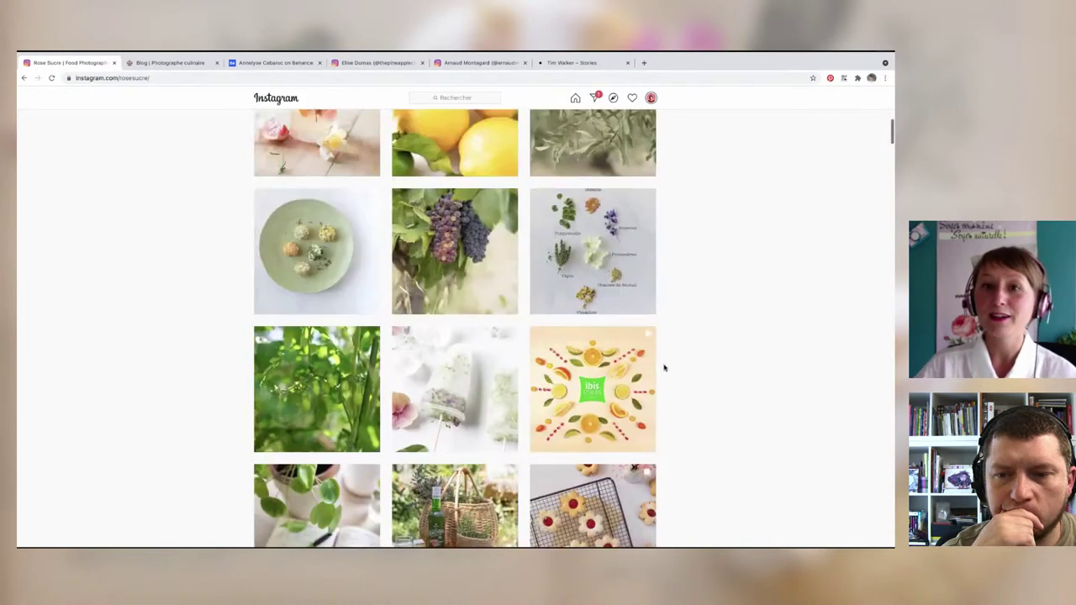
pyautogui.scroll(2, 664, 368)
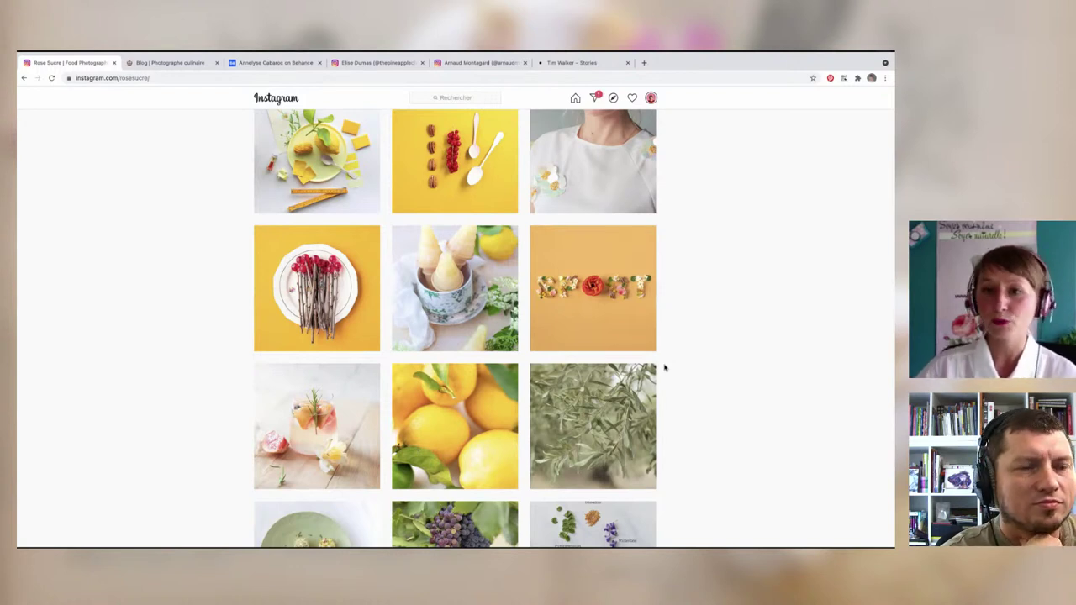
pyautogui.scroll(1, 664, 368)
pyautogui.scroll(1, 665, 367)
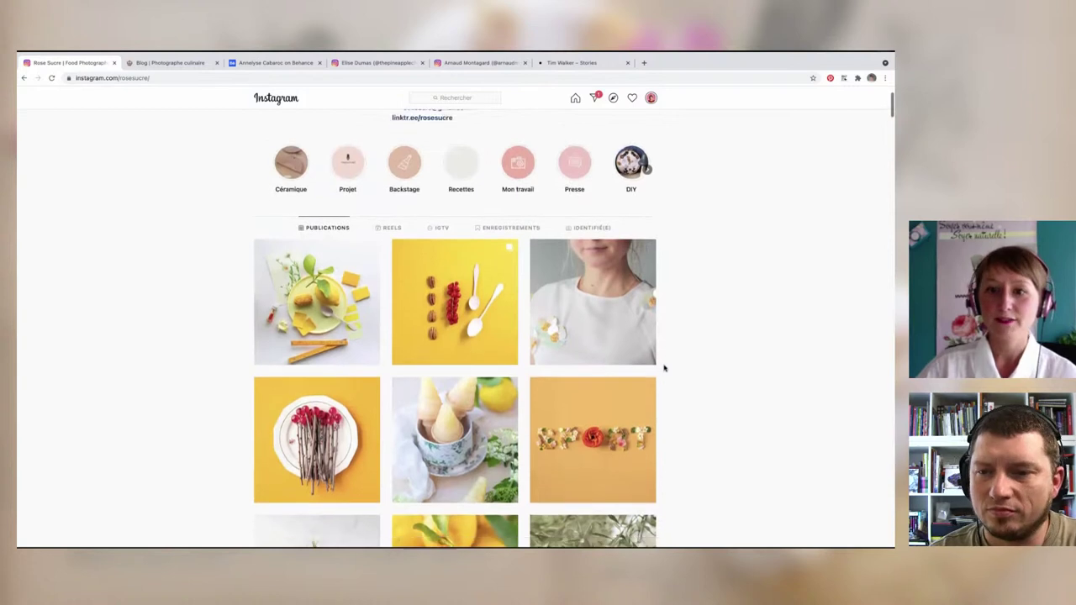
pyautogui.scroll(-2, 664, 368)
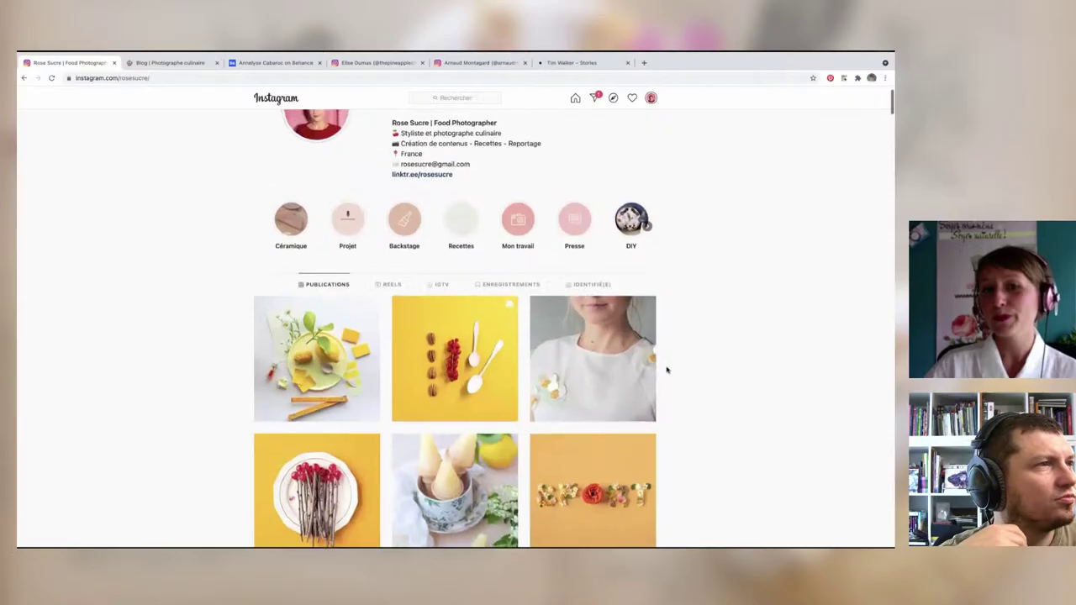
# Step: Scroll past the pastel strawberry posts to the forest, charcuterie, cookie and berry photos
pyautogui.scroll(-5, 668, 368)
pyautogui.scroll(-4, 668, 367)
pyautogui.scroll(-2, 667, 370)
pyautogui.scroll(-3, 667, 370)
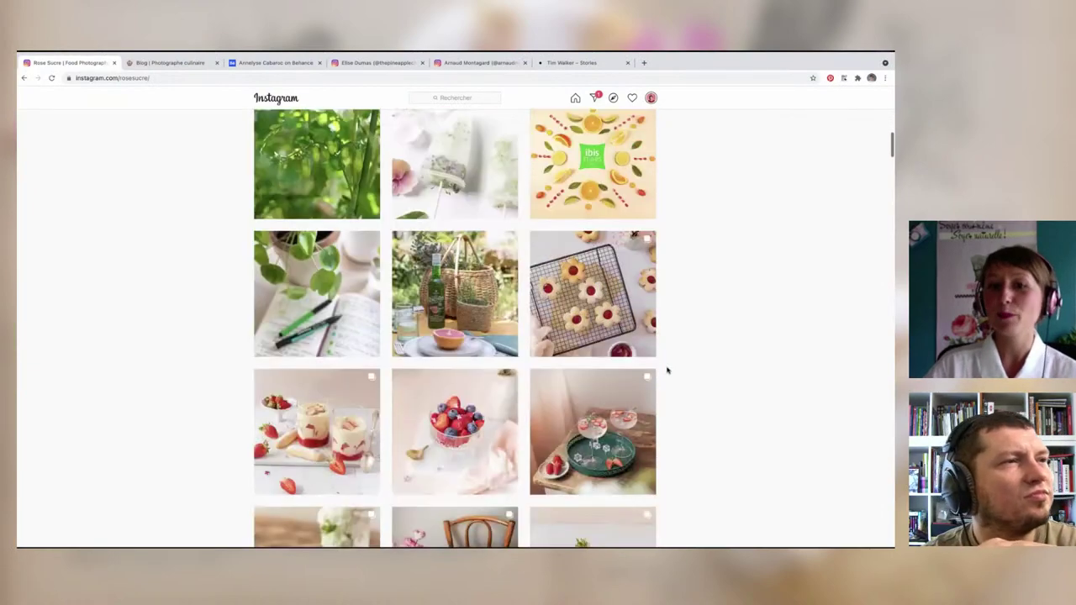
pyautogui.scroll(-5, 667, 370)
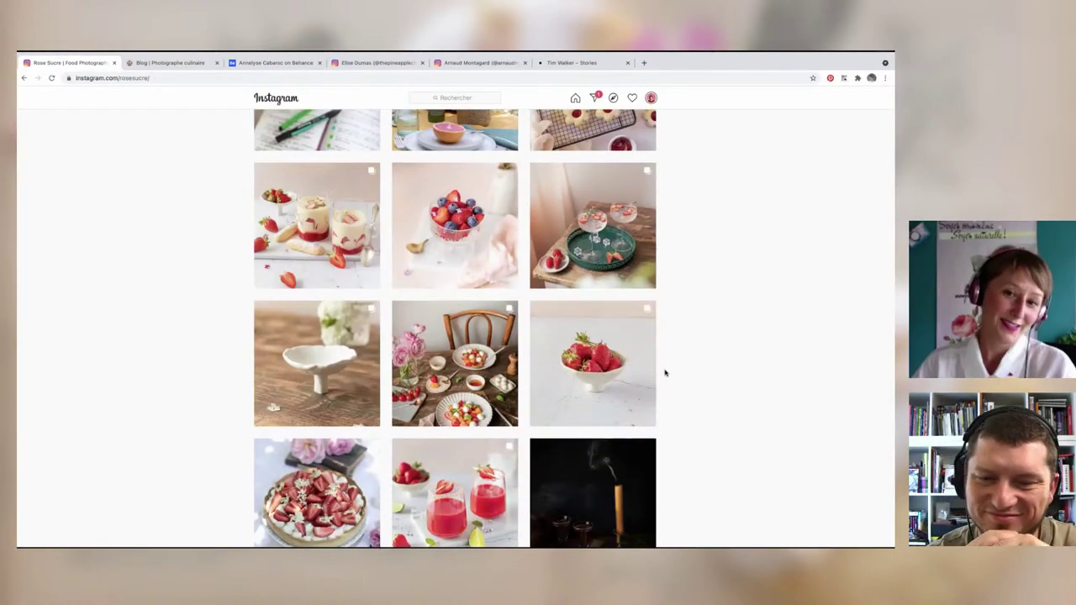
pyautogui.scroll(-1, 667, 370)
pyautogui.scroll(-1, 667, 371)
pyautogui.scroll(-3, 666, 372)
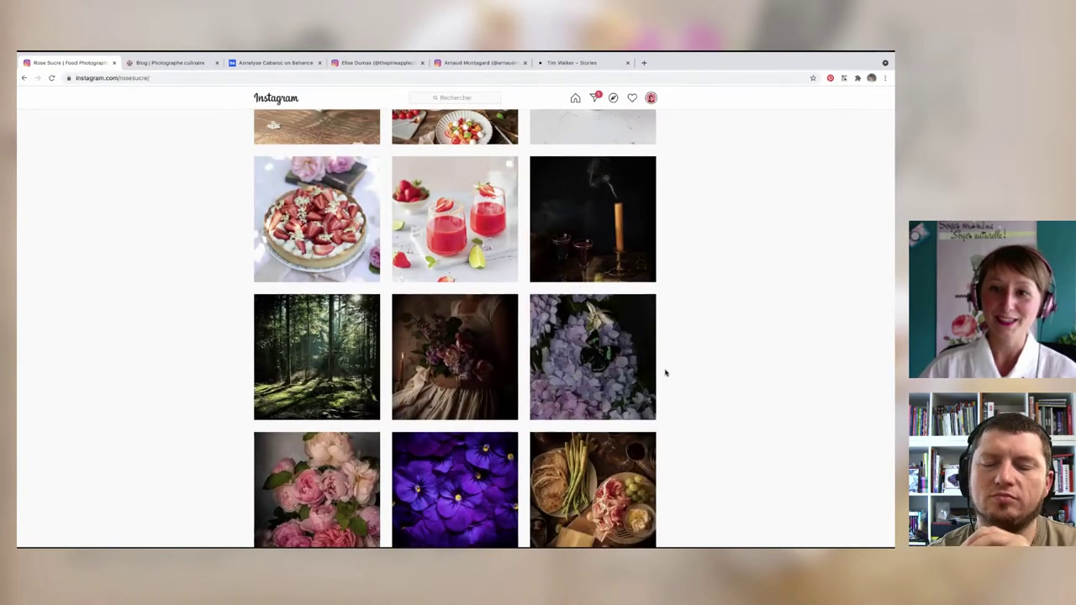
pyautogui.scroll(-3, 666, 373)
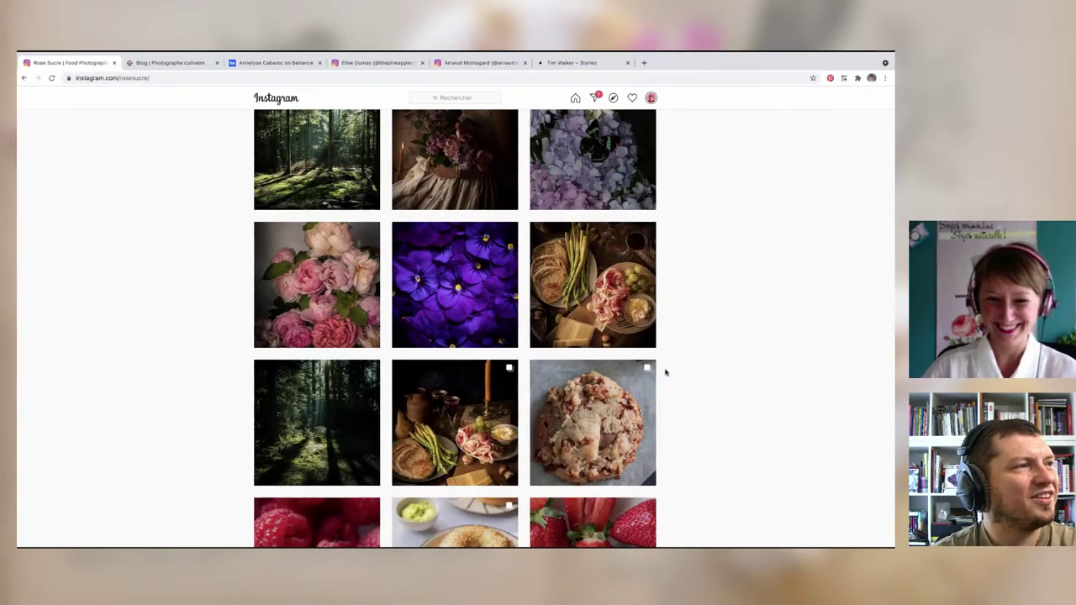
pyautogui.scroll(-3, 666, 372)
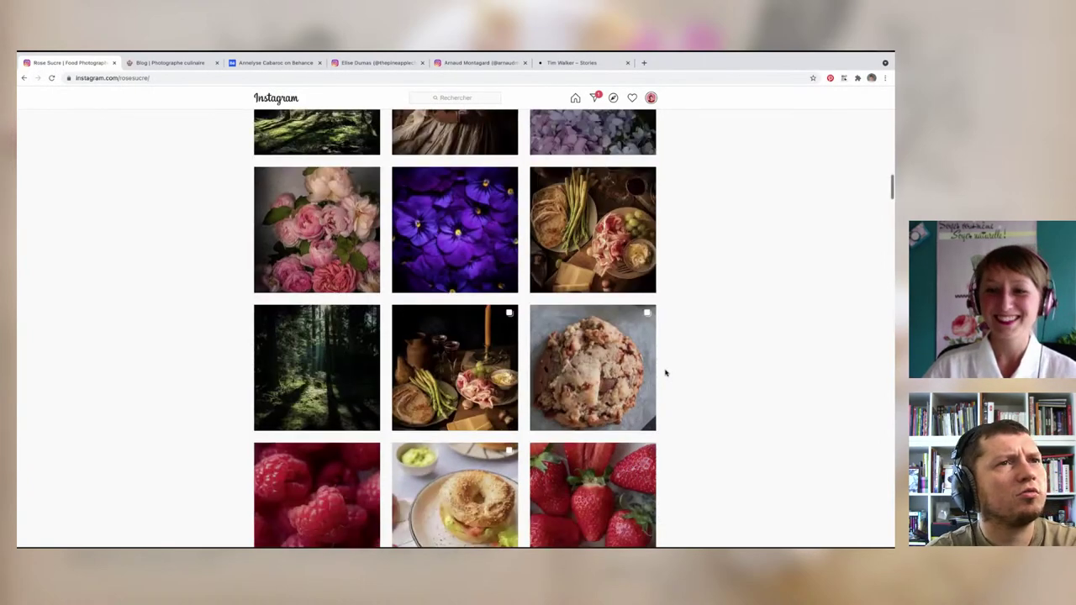